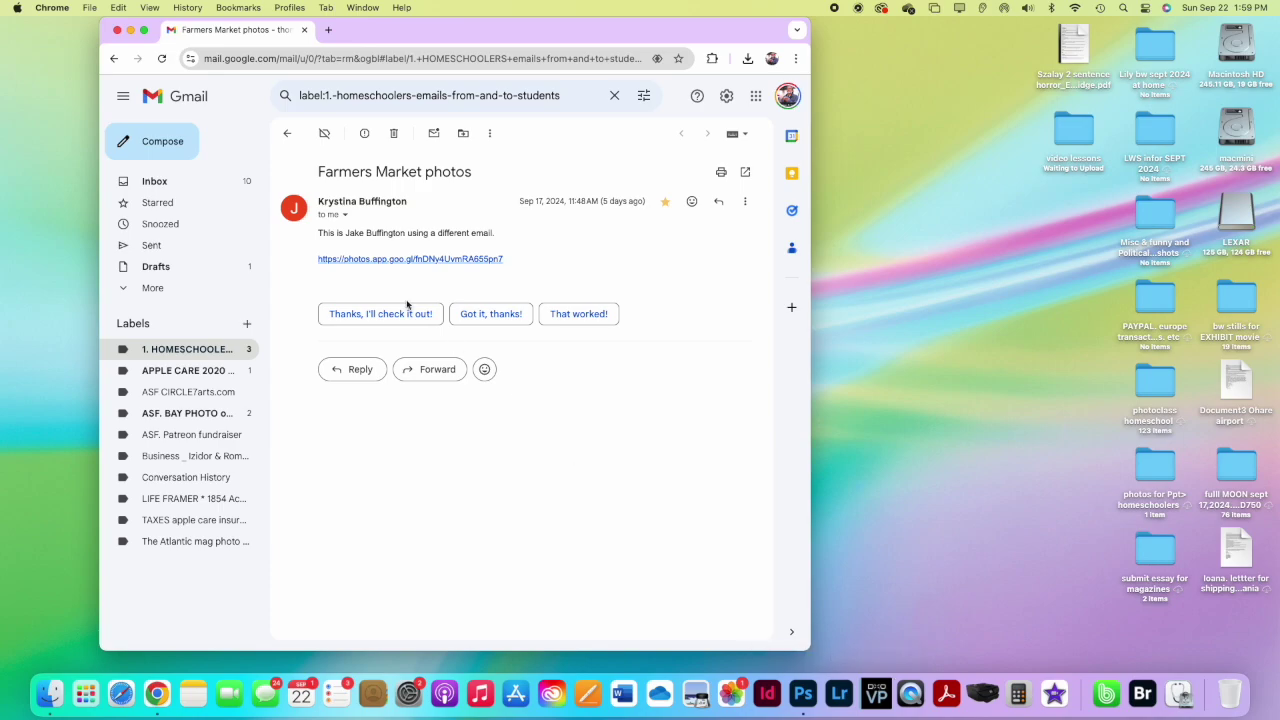
# - Reposition the Chrome window and adjust its width
pyautogui.moveTo(370, 37); pyautogui.dragTo(326, 35)
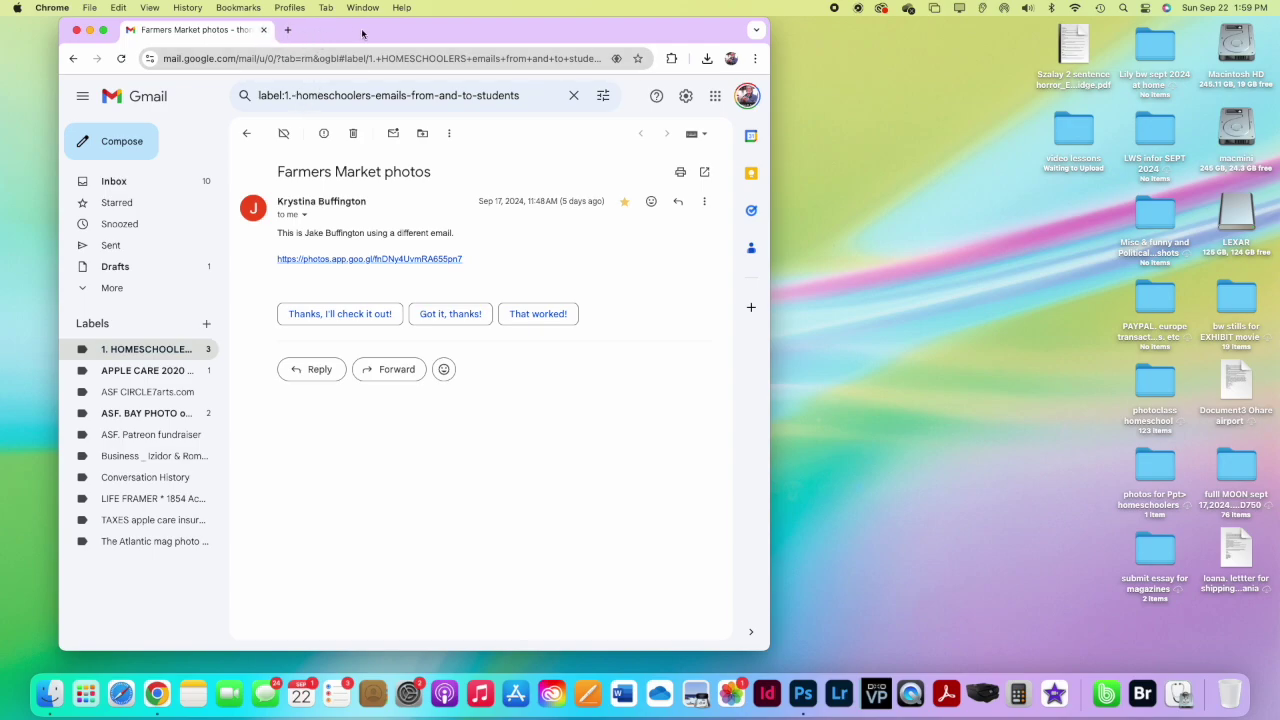
pyautogui.moveTo(768, 648); pyautogui.dragTo(1113, 652)
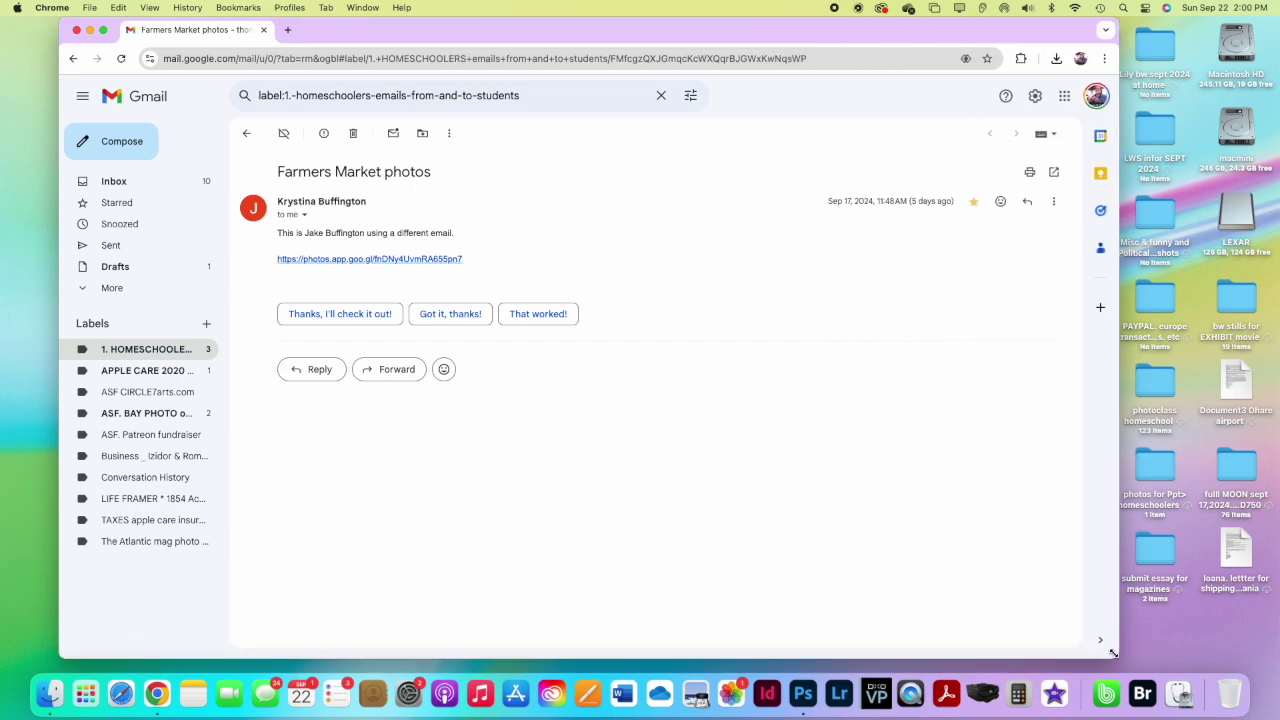
pyautogui.moveTo(1113, 652); pyautogui.dragTo(1031, 643)
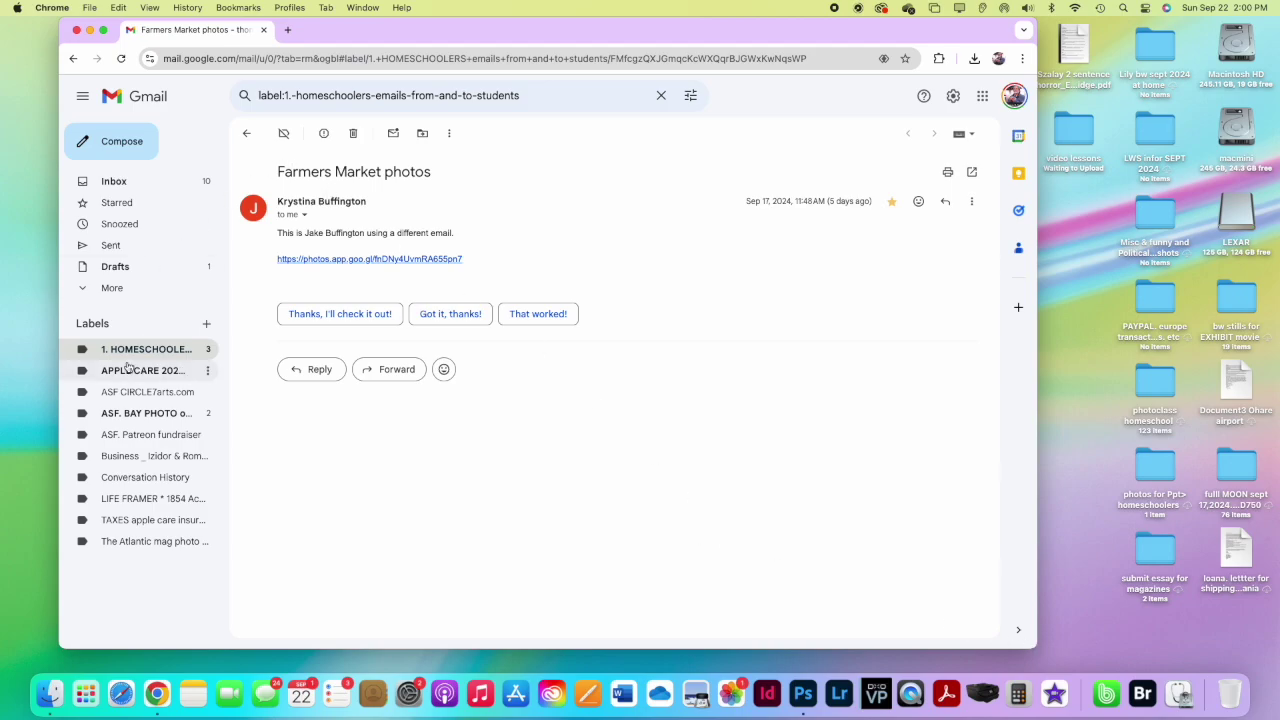
# - Open the Farmers Market photos email under 1. HOMESCHOOLERS and follow its album link
pyautogui.click(121, 185)
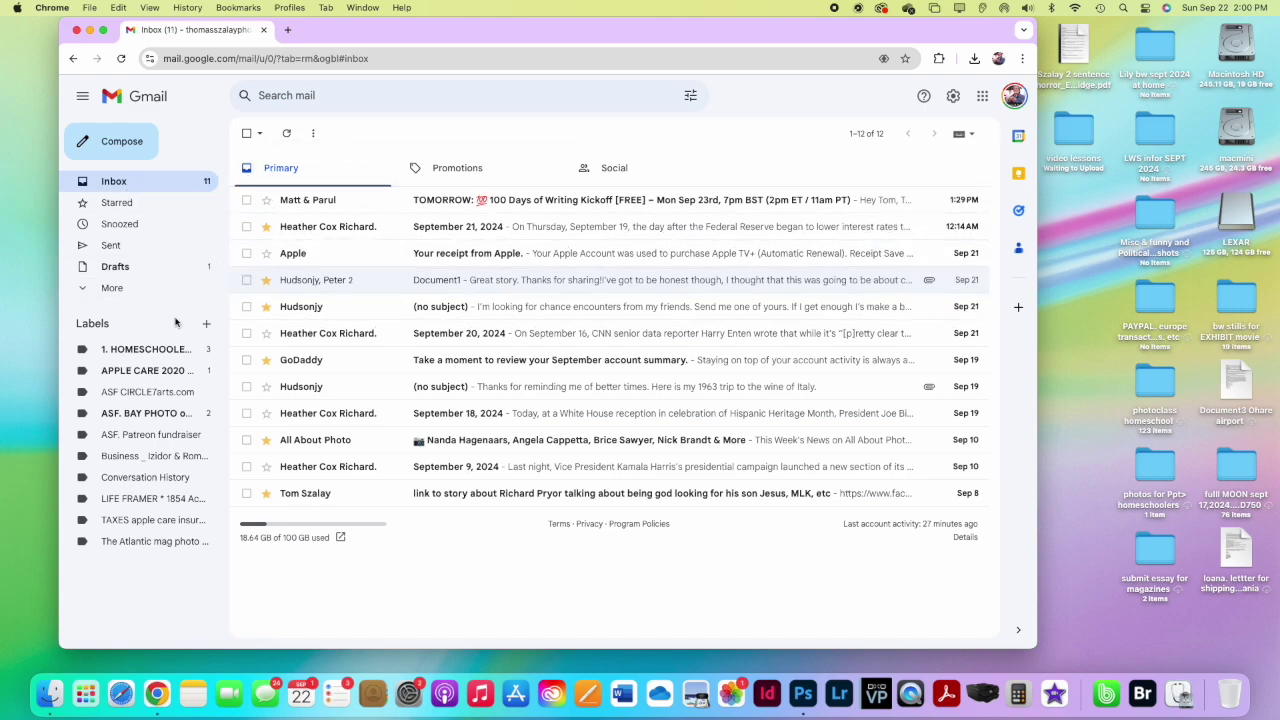
pyautogui.click(146, 352)
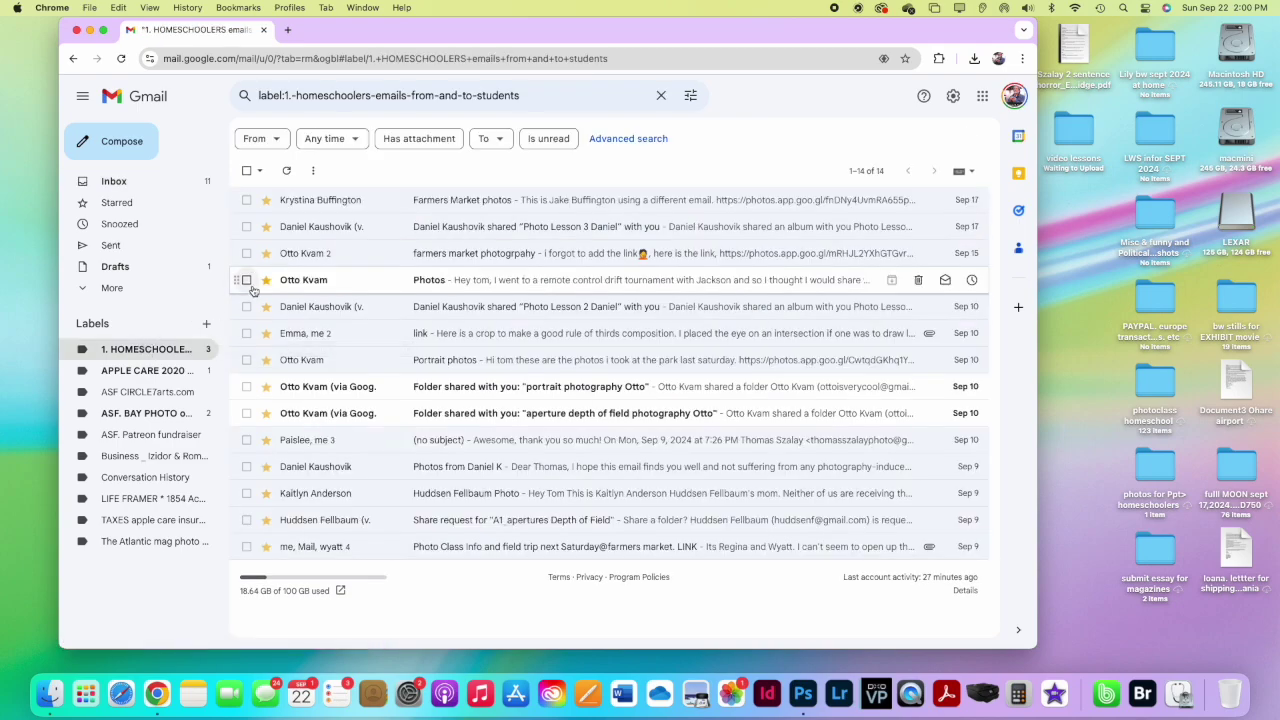
pyautogui.click(470, 202)
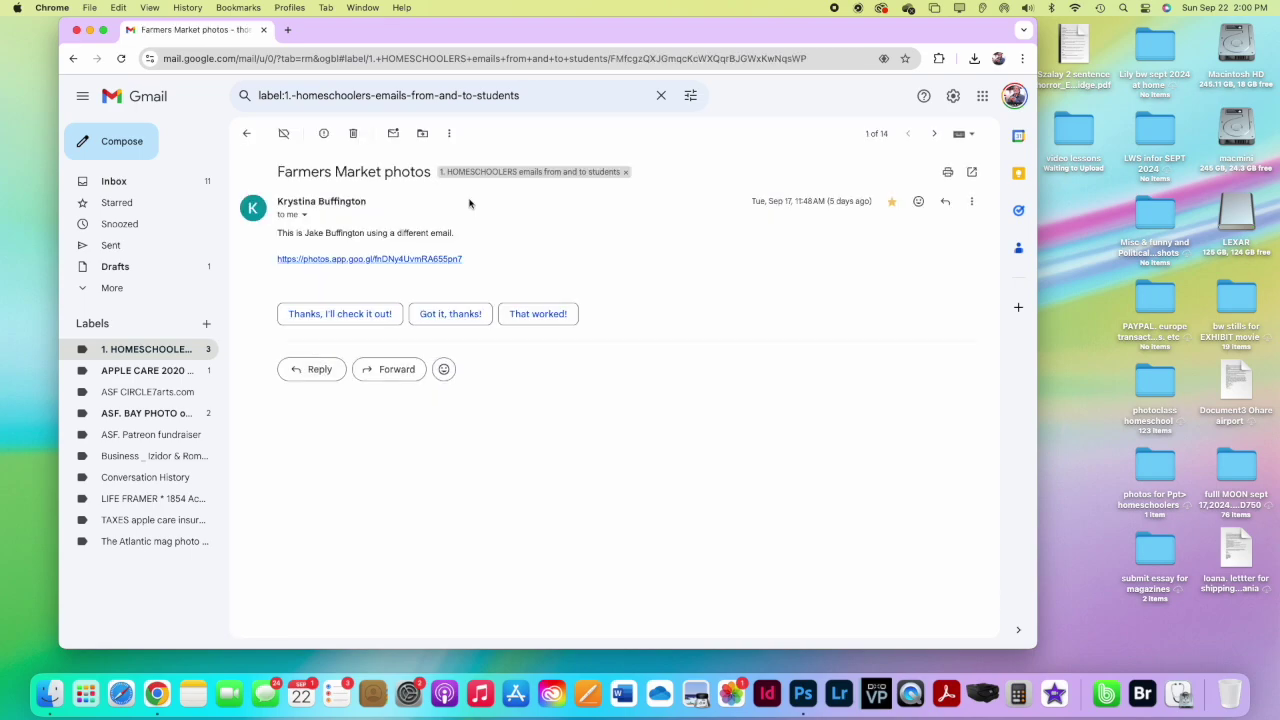
pyautogui.click(354, 259)
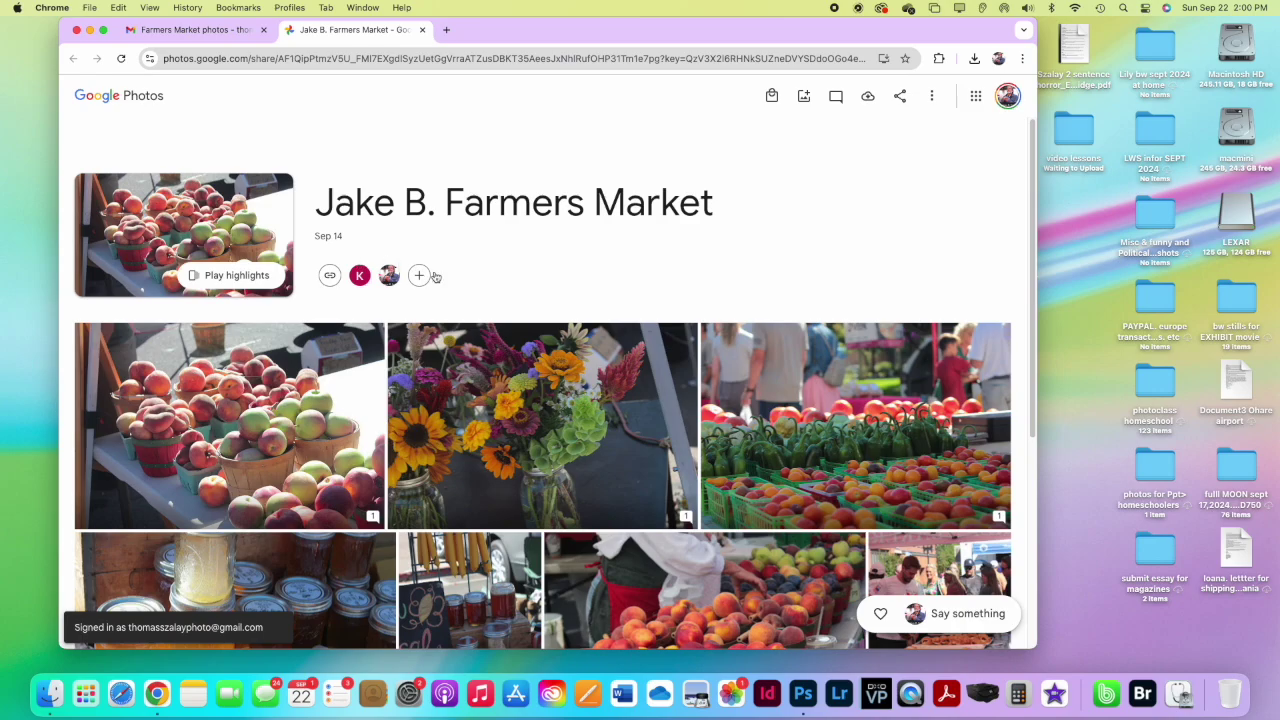
# - Widen the browser and copy the shared album's link from its Share options
pyautogui.moveTo(482, 30); pyautogui.dragTo(478, 30)
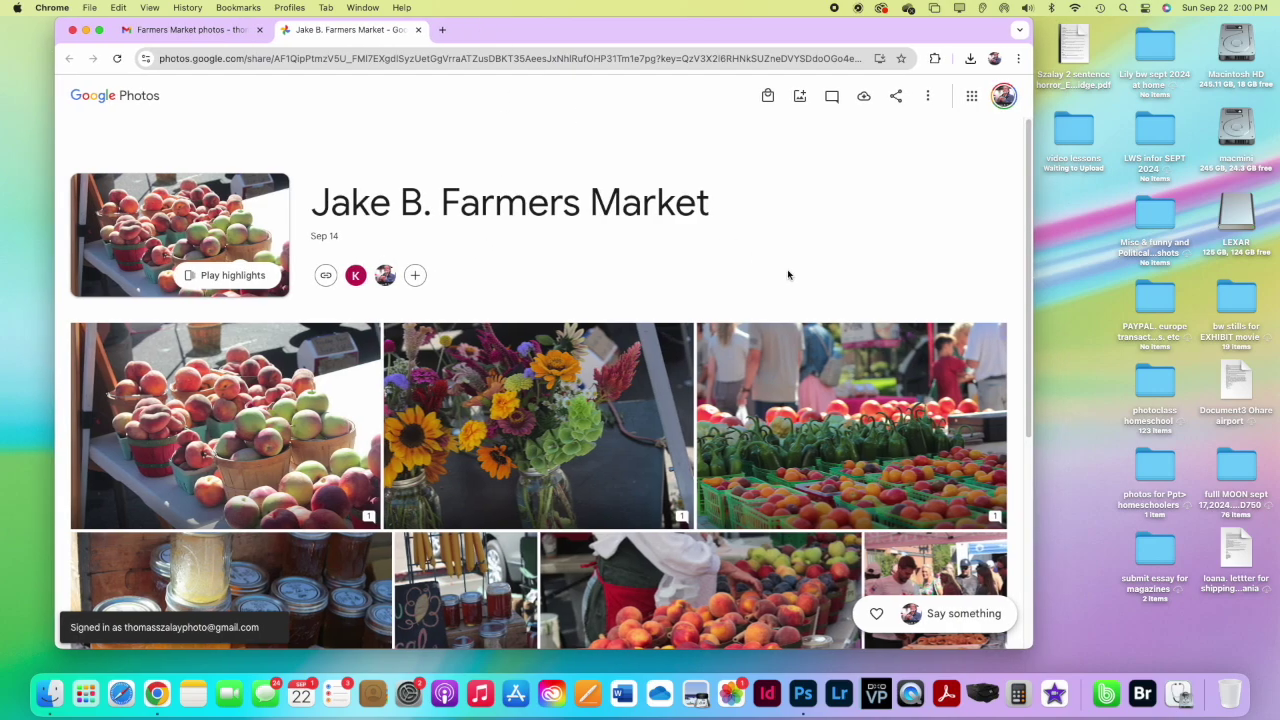
pyautogui.moveTo(1033, 643); pyautogui.dragTo(1129, 647)
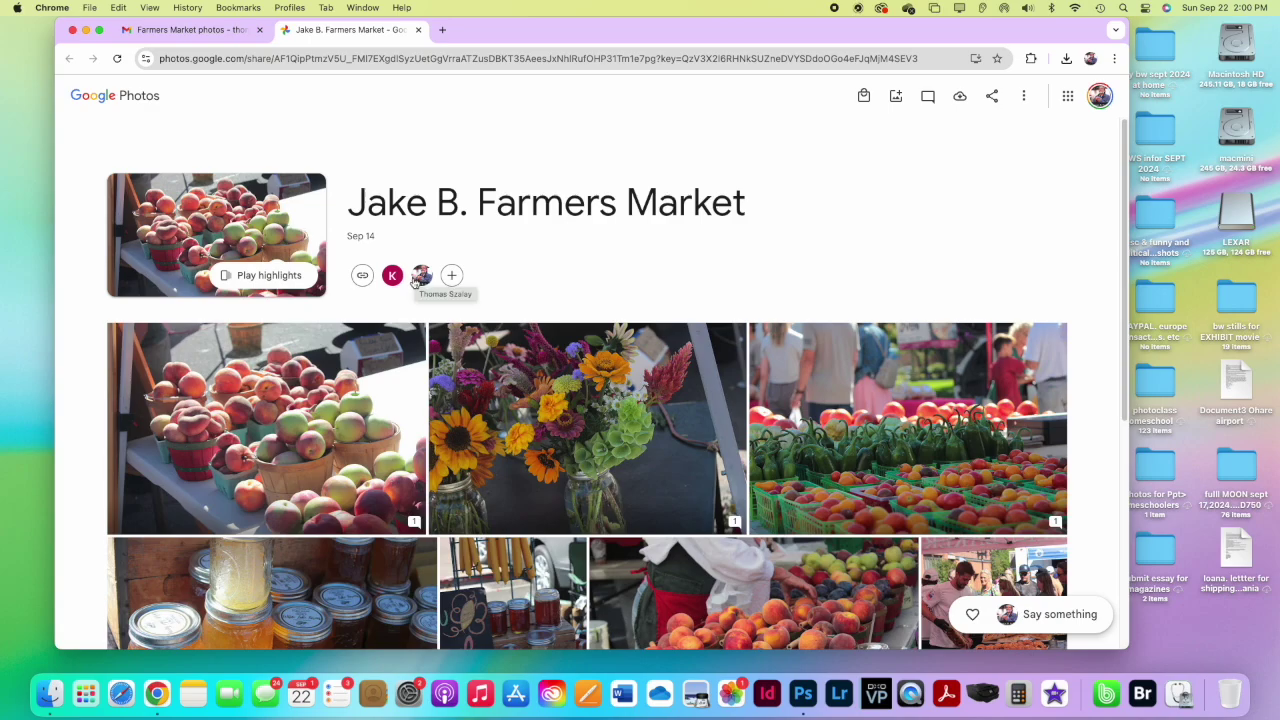
pyautogui.click(991, 97)
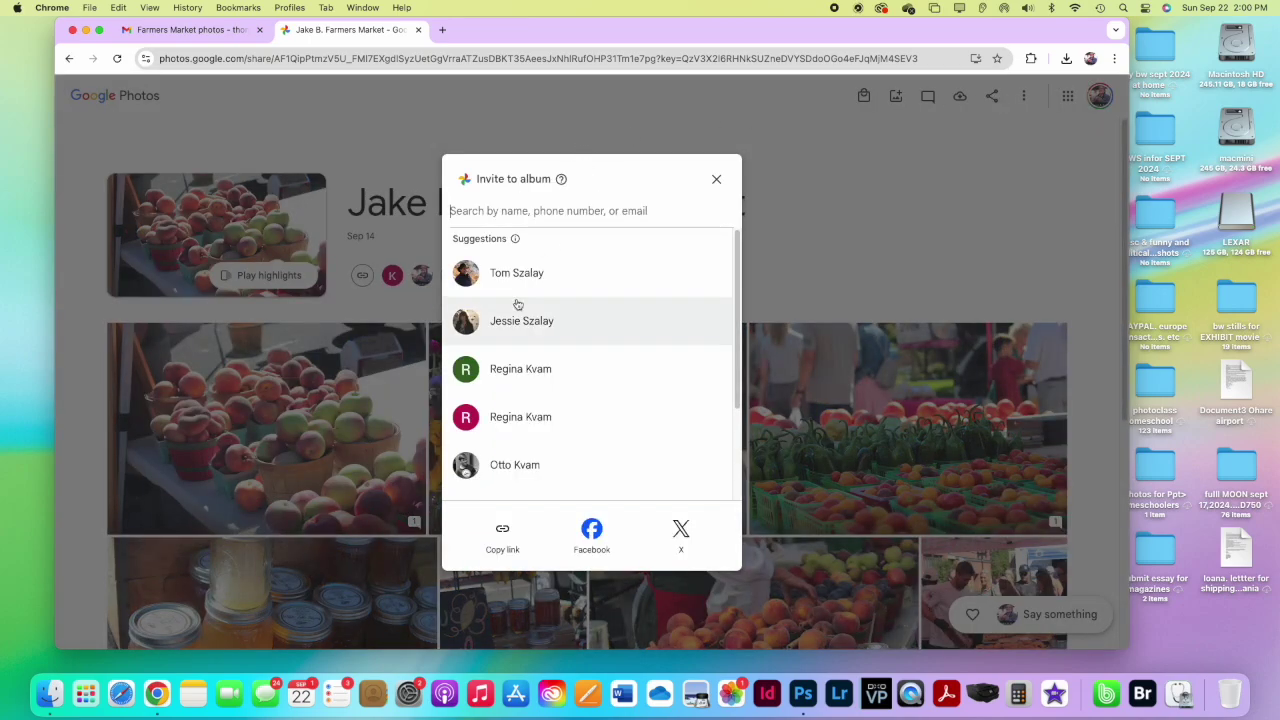
pyautogui.click(502, 535)
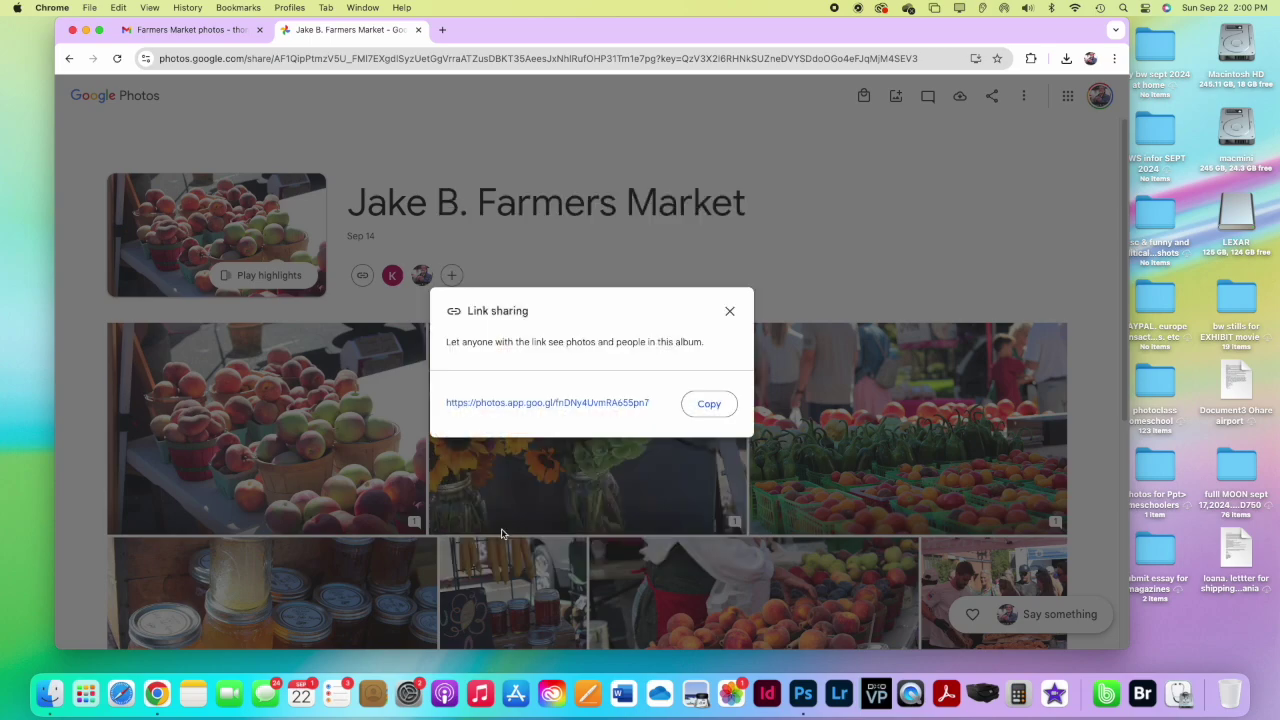
pyautogui.click(709, 404)
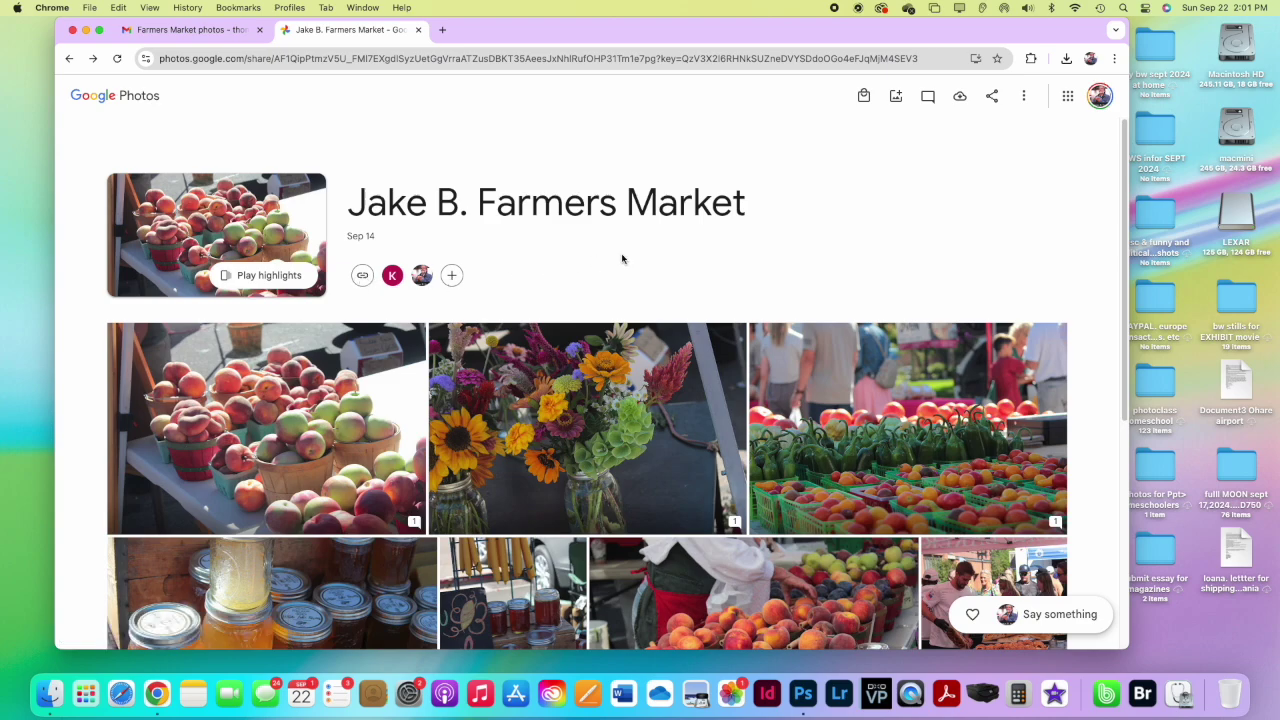
pyautogui.scroll(-2, 618, 263)
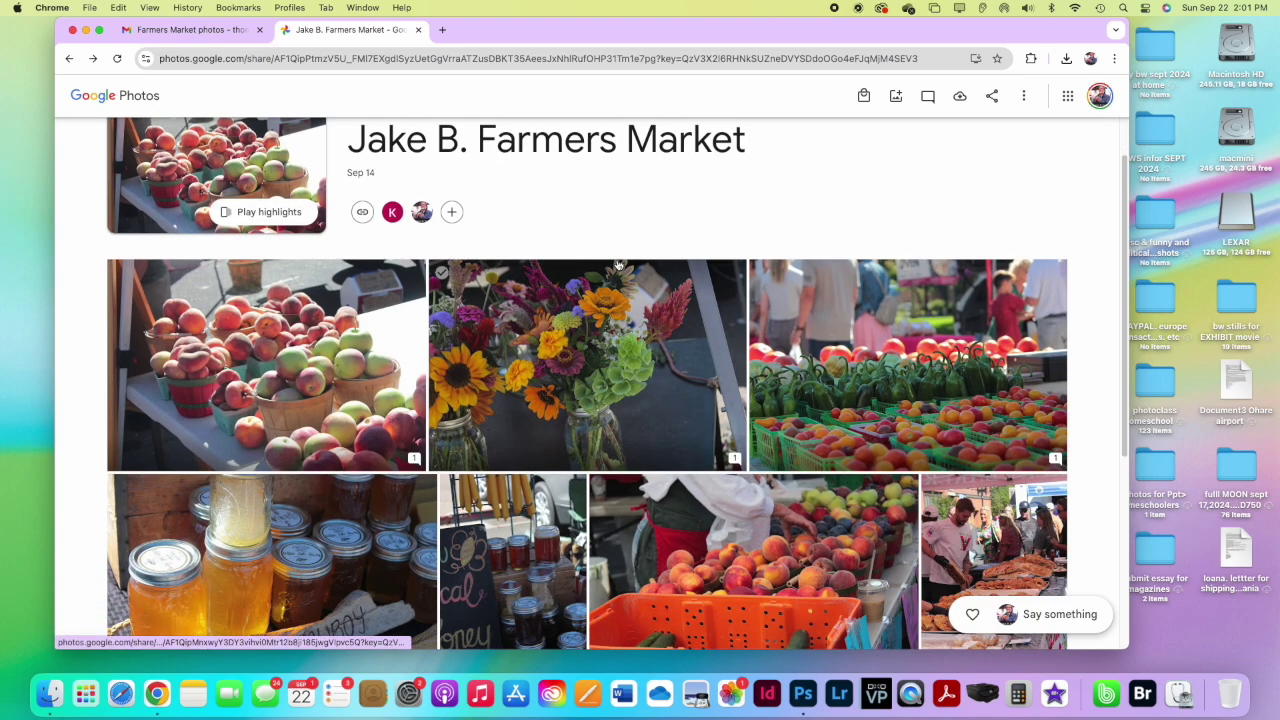
# - Scroll through the album and open the tomatoes-and-peppers photo full size
pyautogui.scroll(-1, 618, 263)
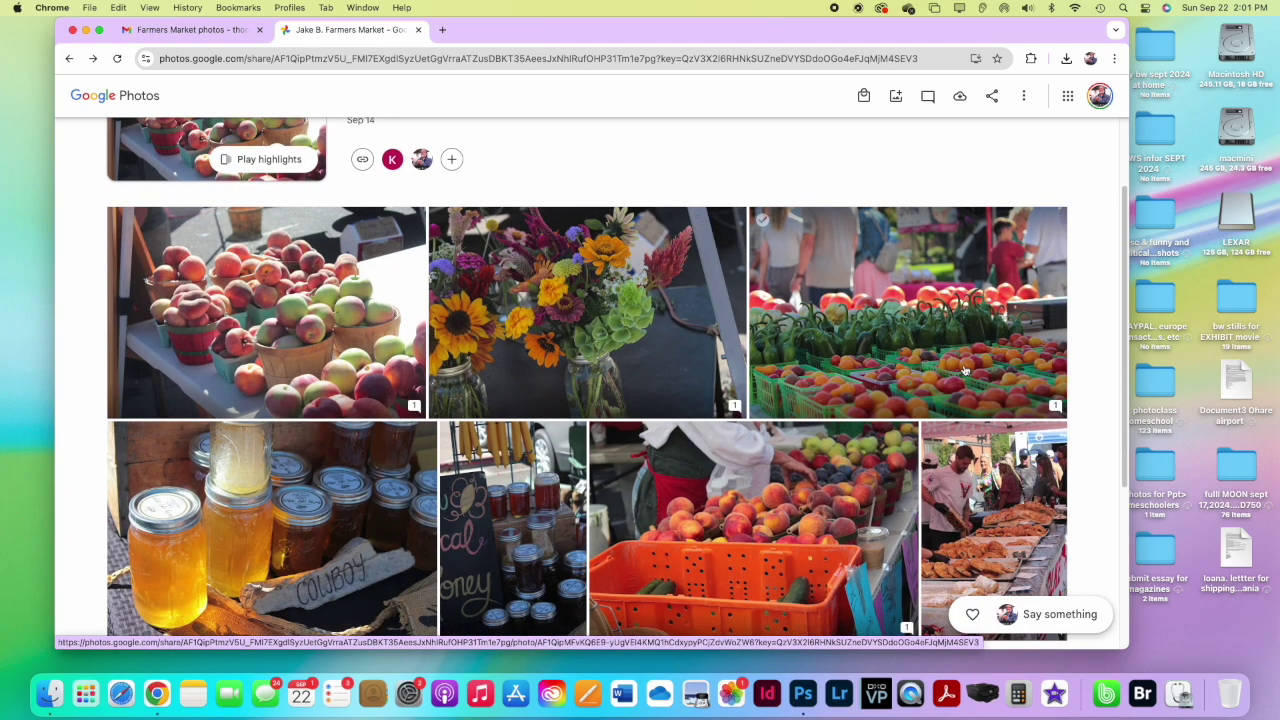
pyautogui.scroll(-1, 795, 355)
pyautogui.scroll(-1, 790, 355)
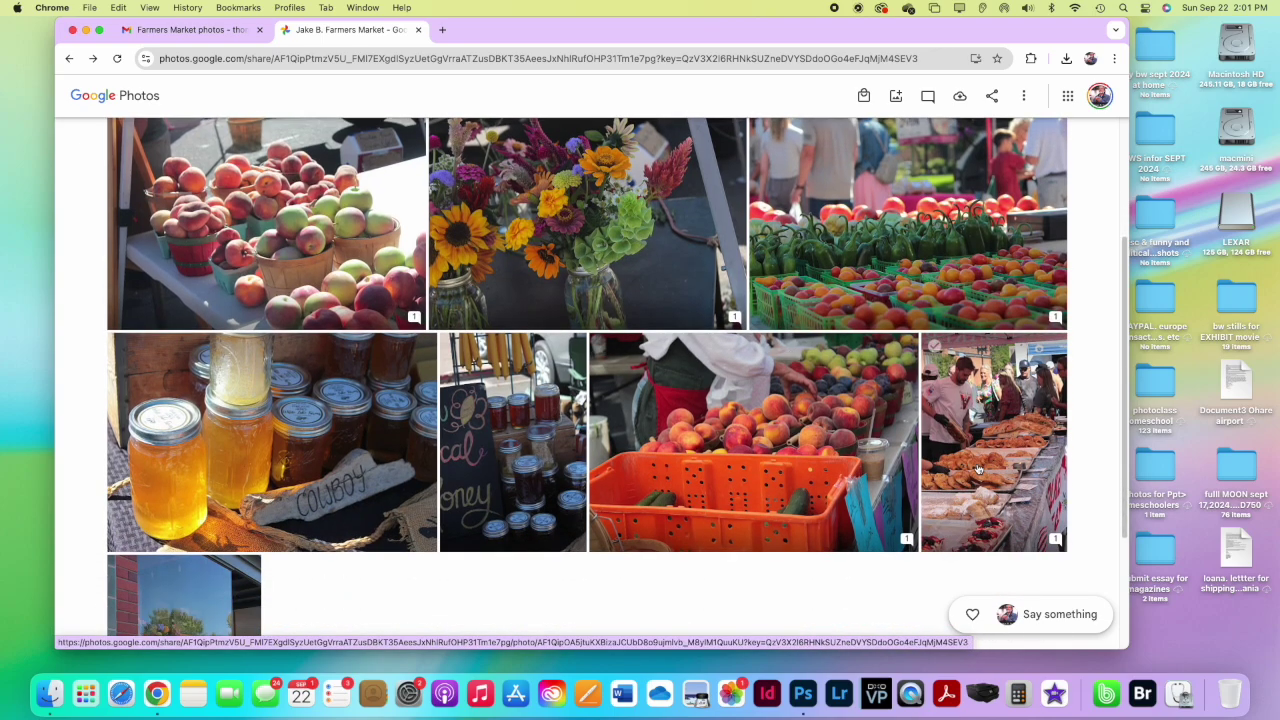
pyautogui.moveTo(1128, 519); pyautogui.dragTo(1119, 425)
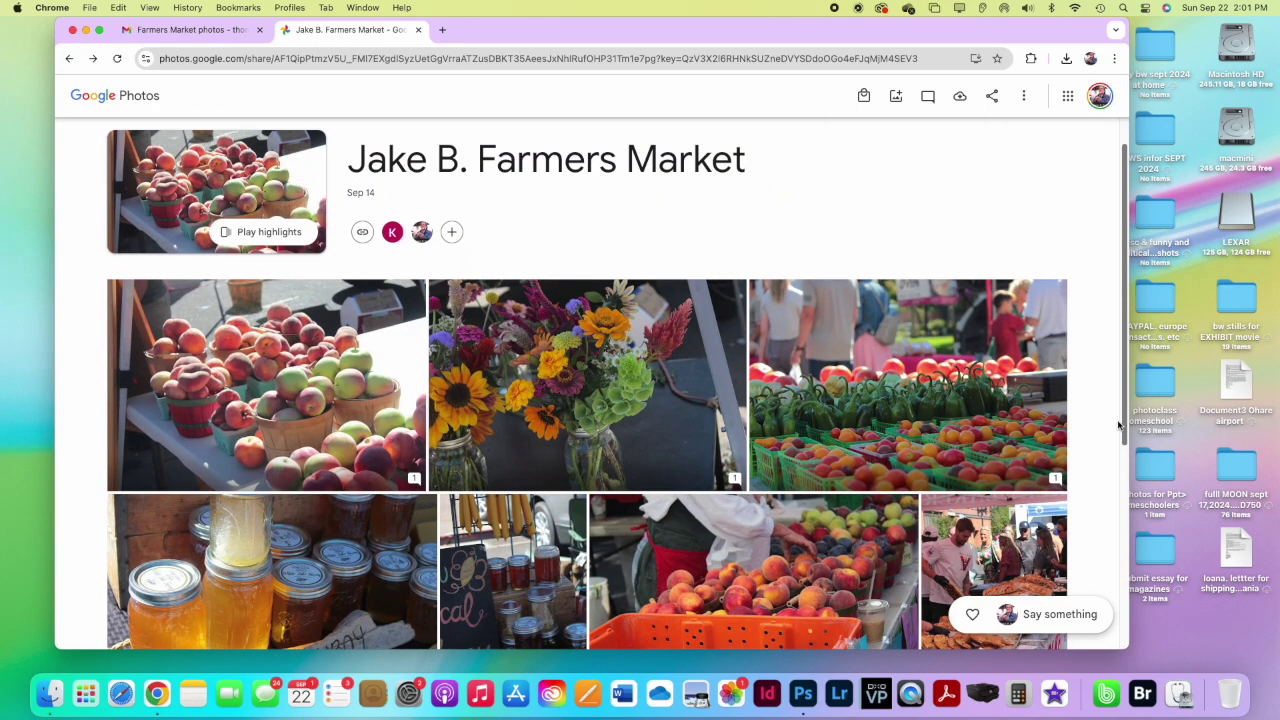
pyautogui.click(853, 412)
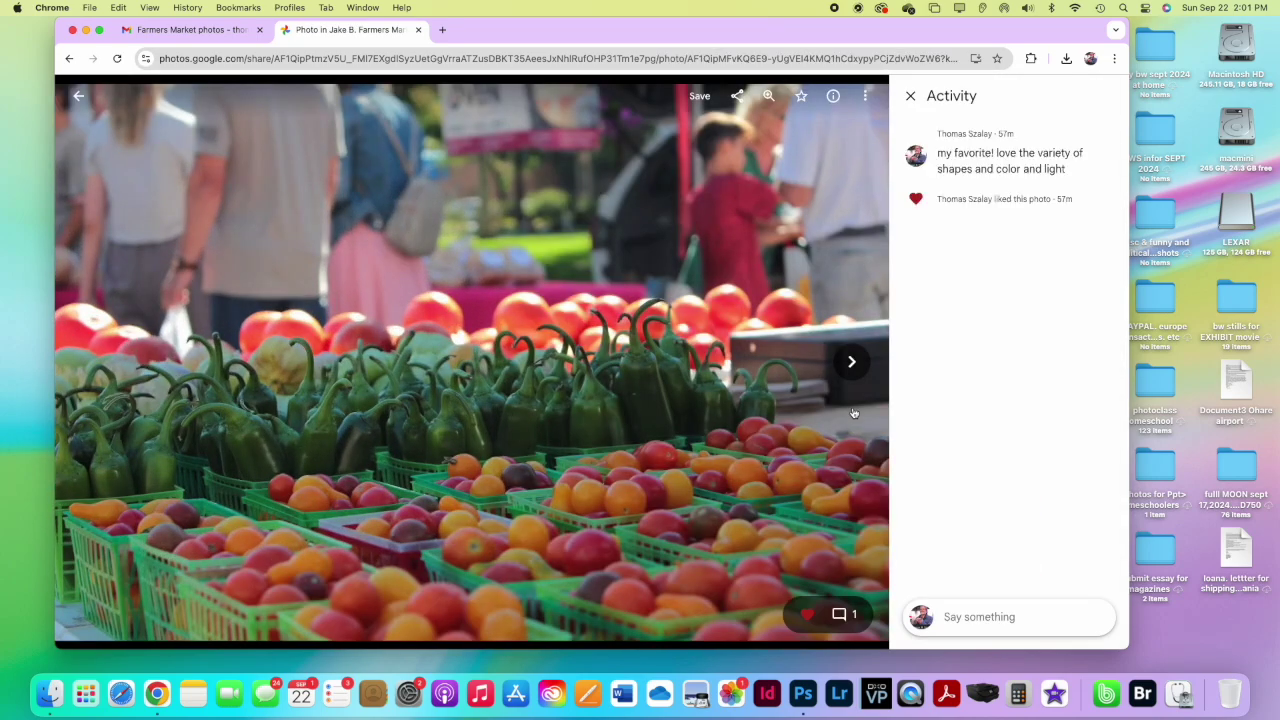
# - Check recent downloads, then return to the grid and reopen the tomatoes-and-peppers photo
pyautogui.click(1067, 60)
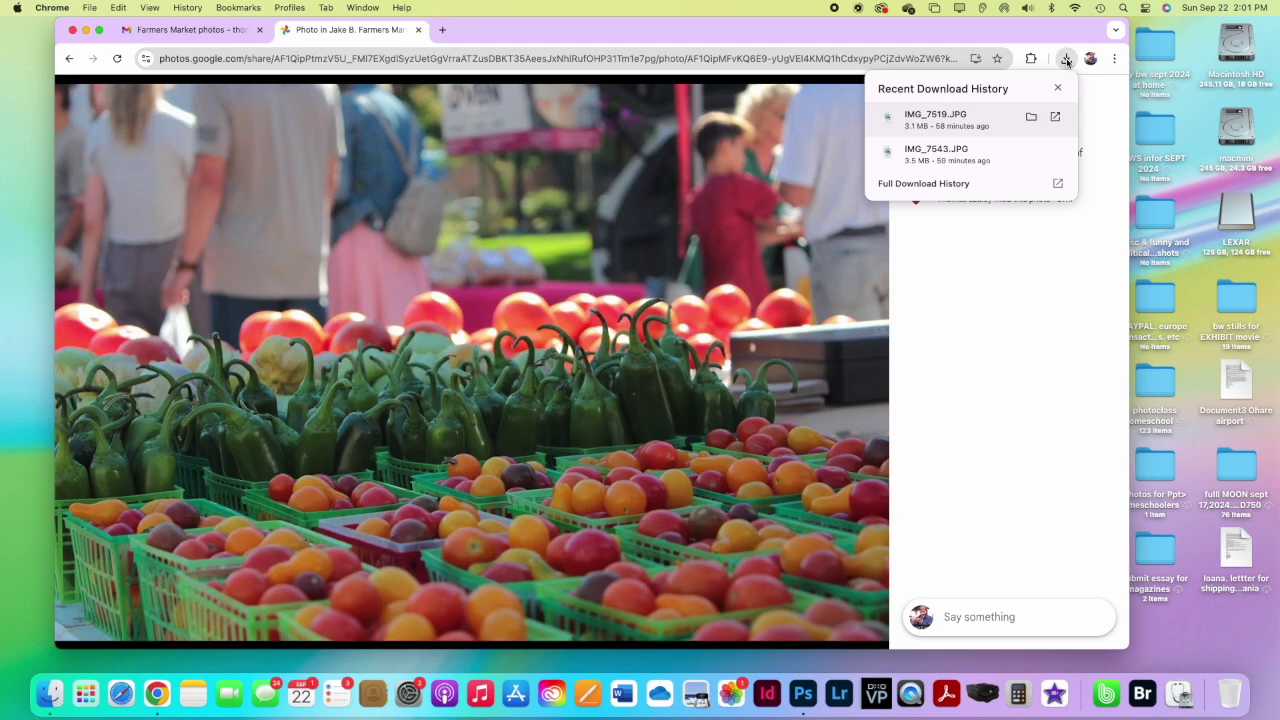
pyautogui.click(1067, 60)
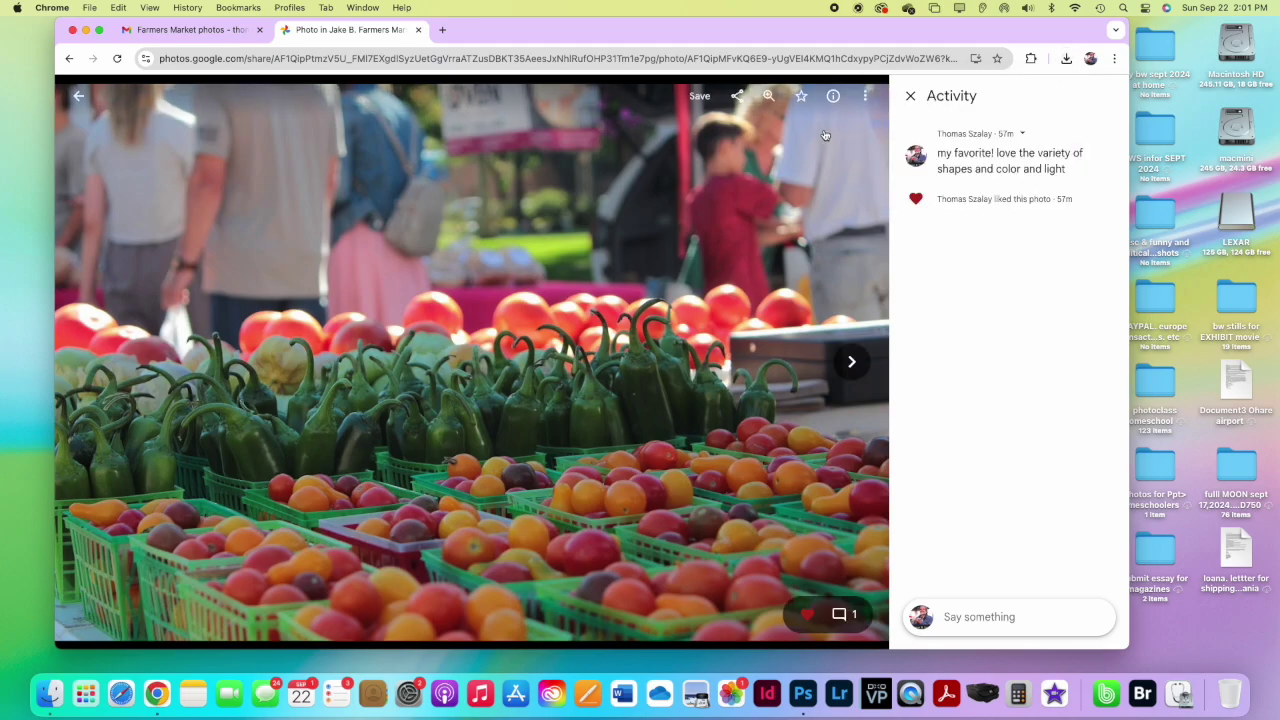
pyautogui.press('Right')
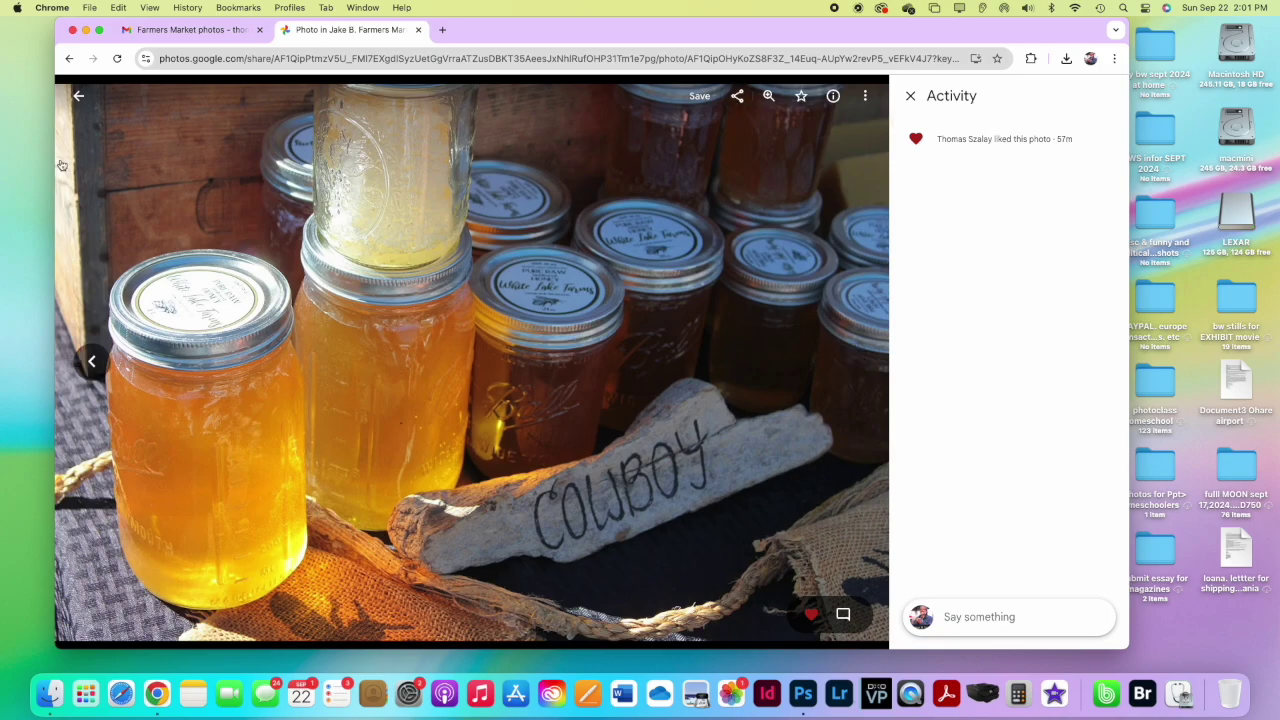
pyautogui.click(78, 100)
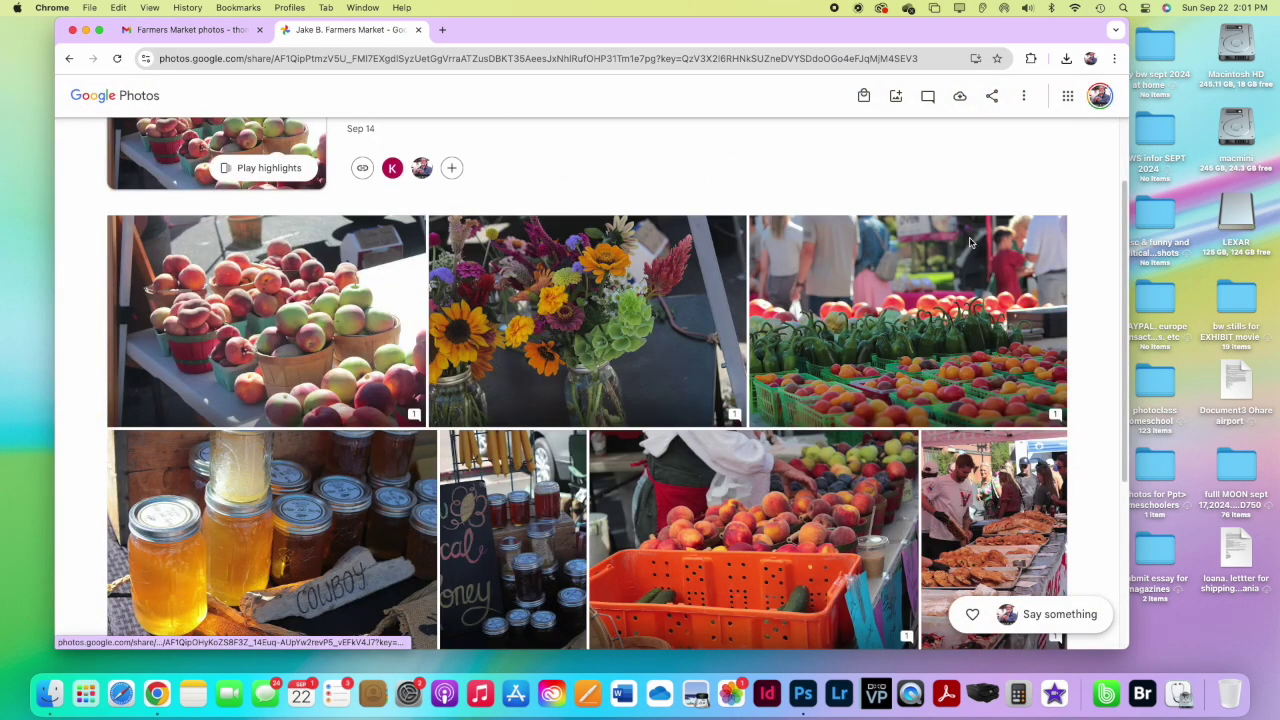
pyautogui.click(950, 222)
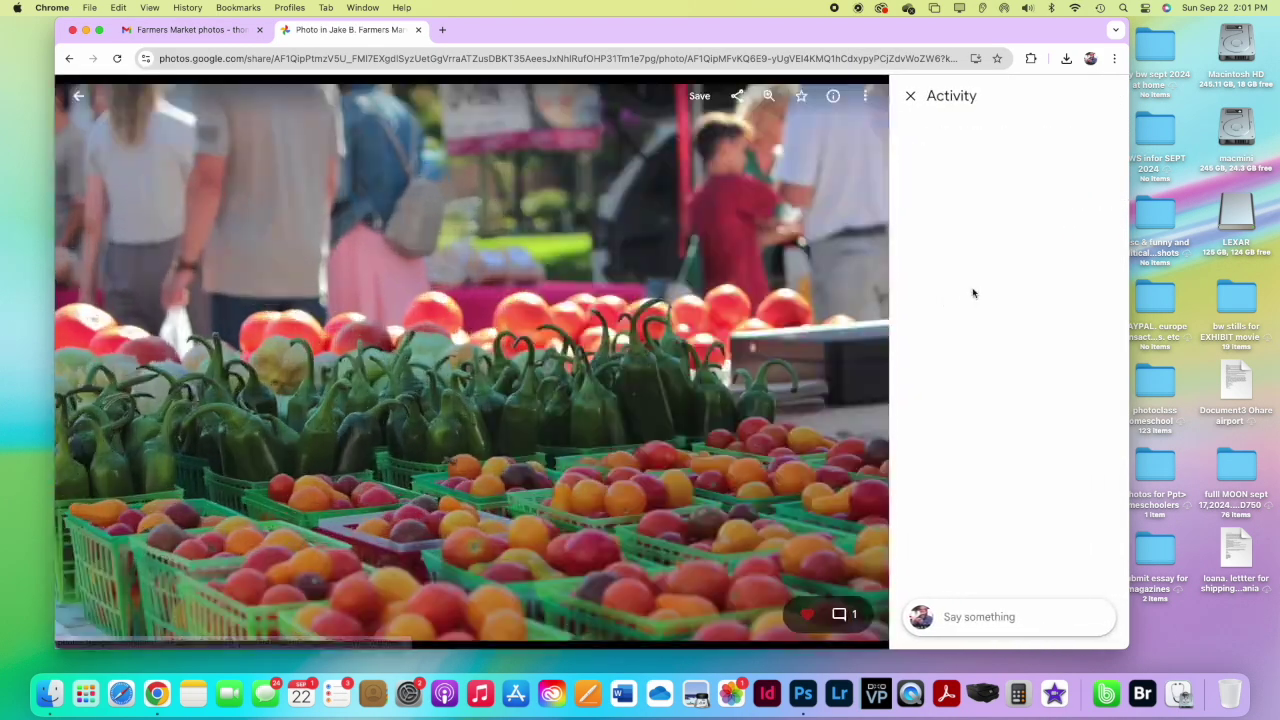
# - Download the photo as IMG_7519 (1).JPG and open it in Preview from download history
pyautogui.click(867, 99)
pyautogui.click(810, 137)
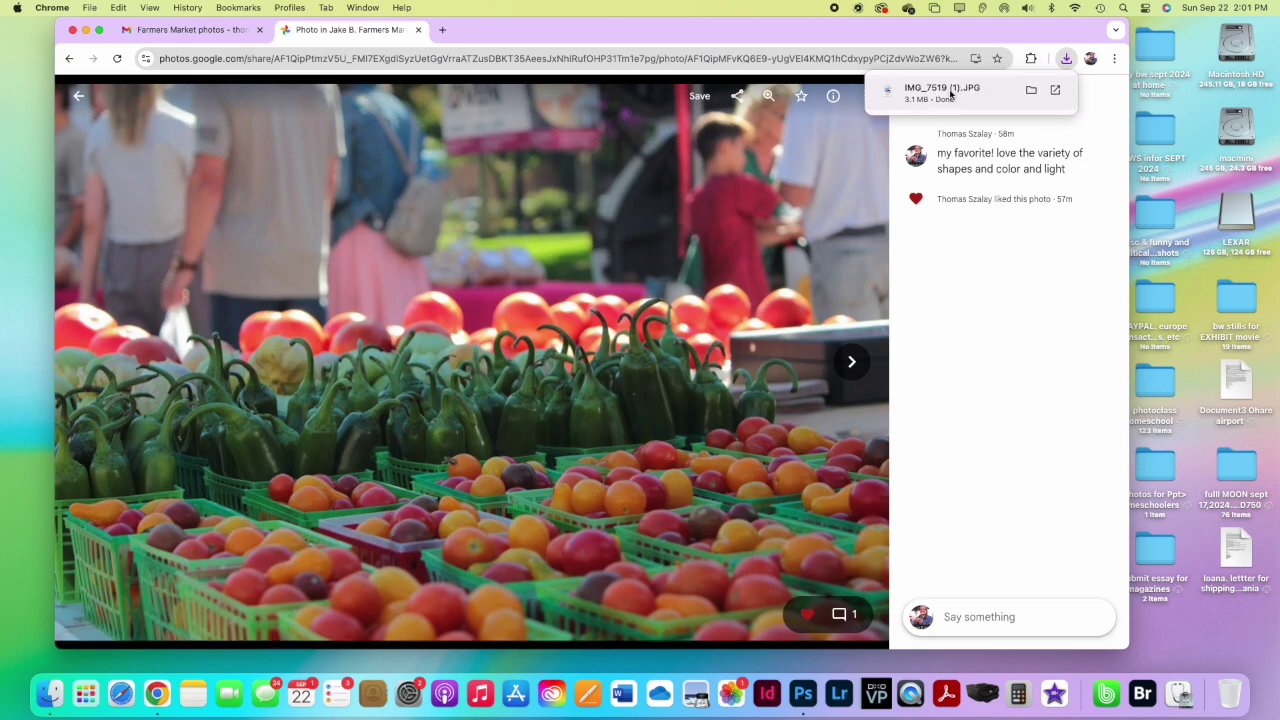
pyautogui.click(1067, 60)
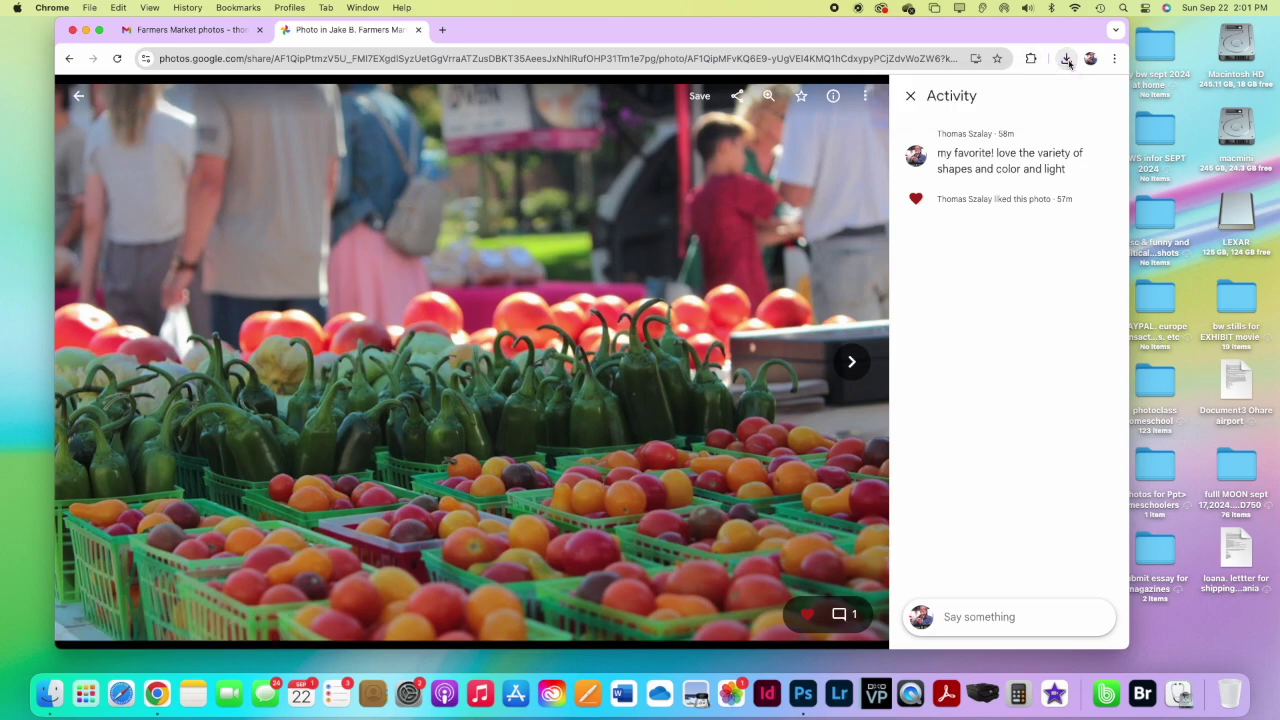
pyautogui.click(1067, 60)
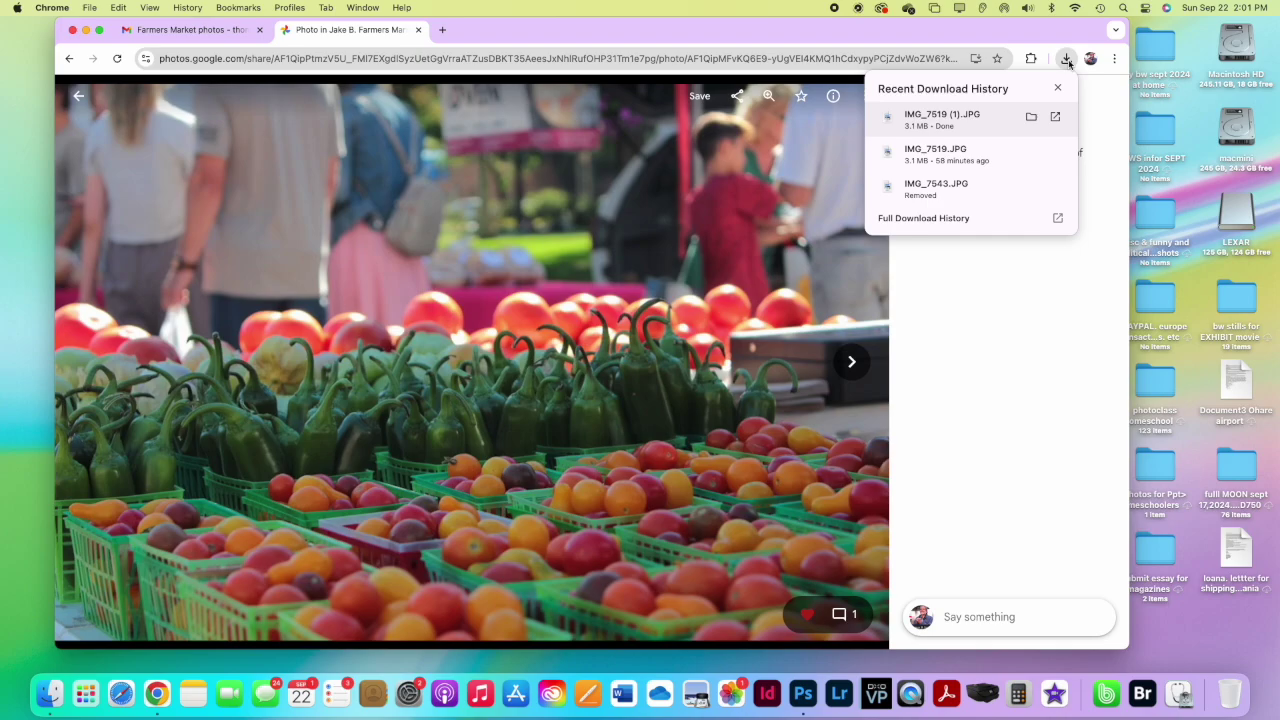
pyautogui.click(945, 117)
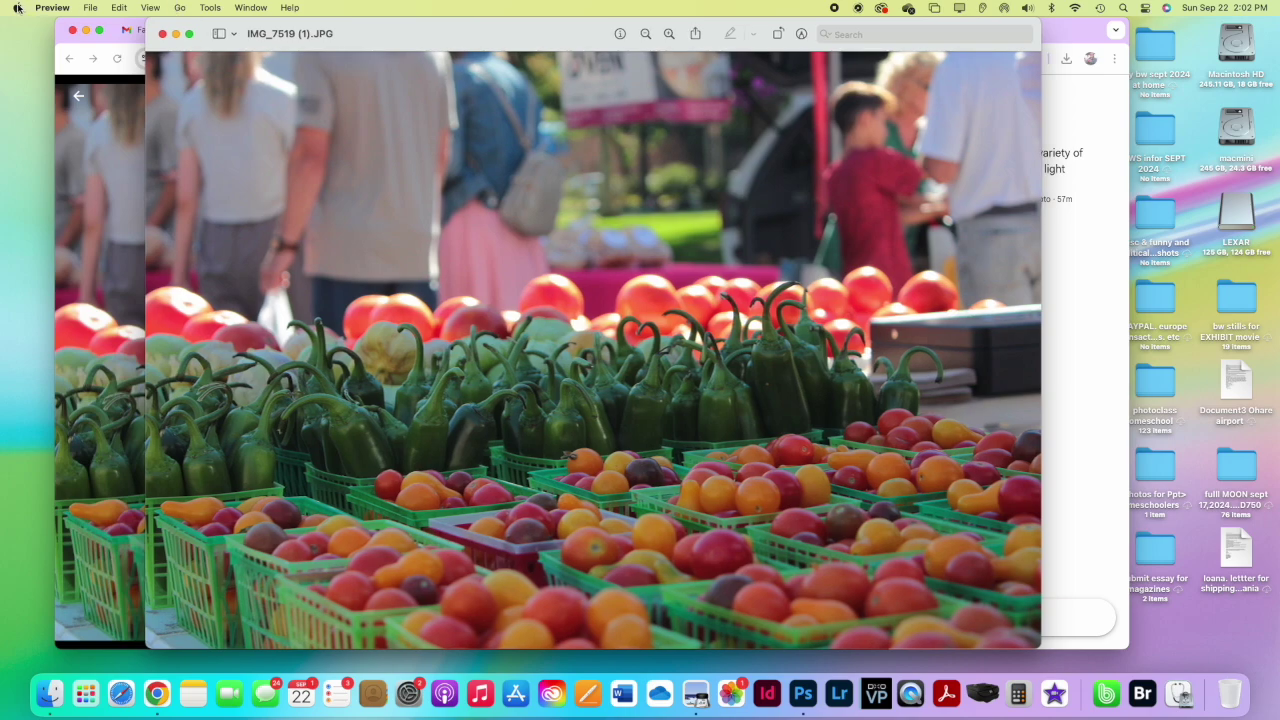
# - Close Preview, minimise Chrome and bring up a Finder window
pyautogui.click(161, 34)
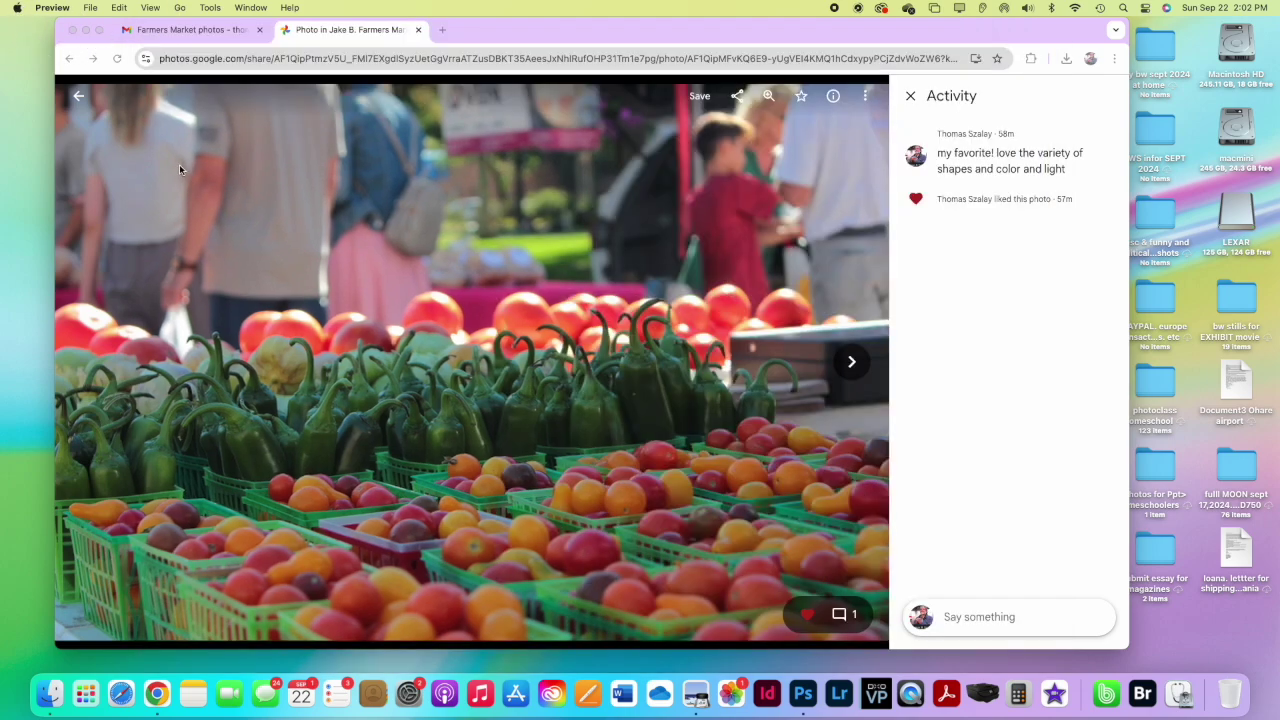
pyautogui.click(86, 31)
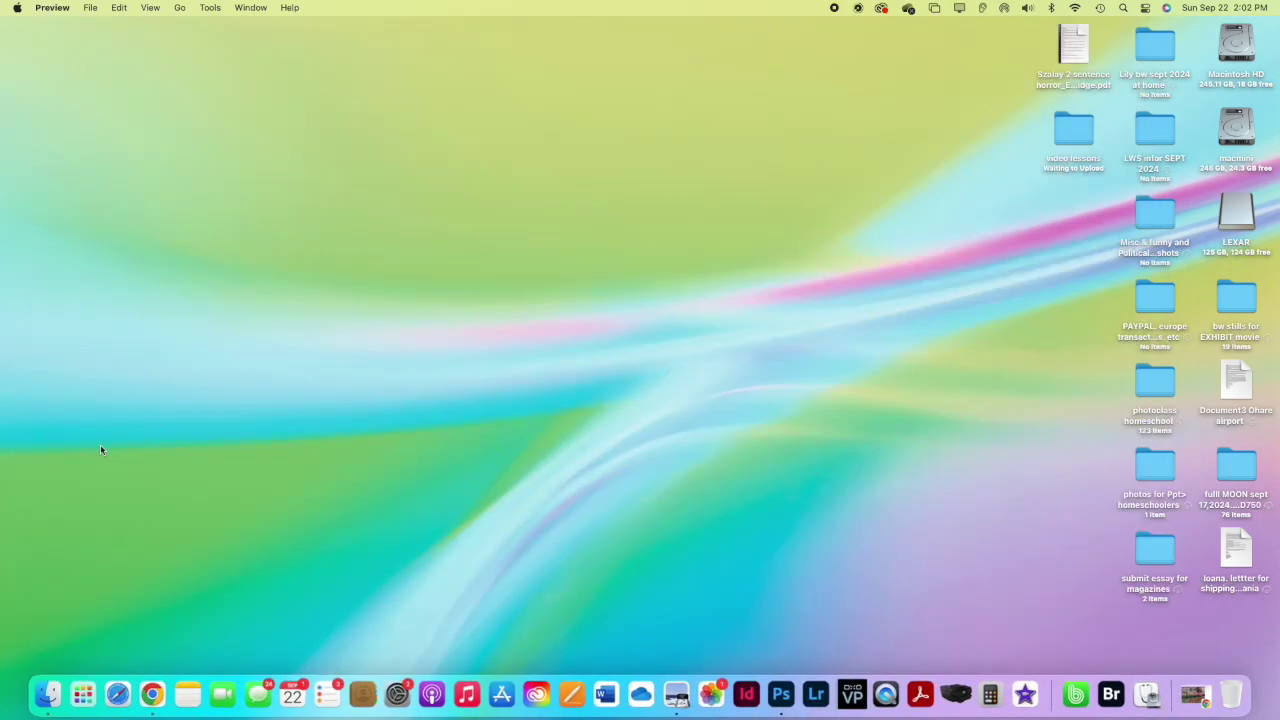
pyautogui.click(49, 700)
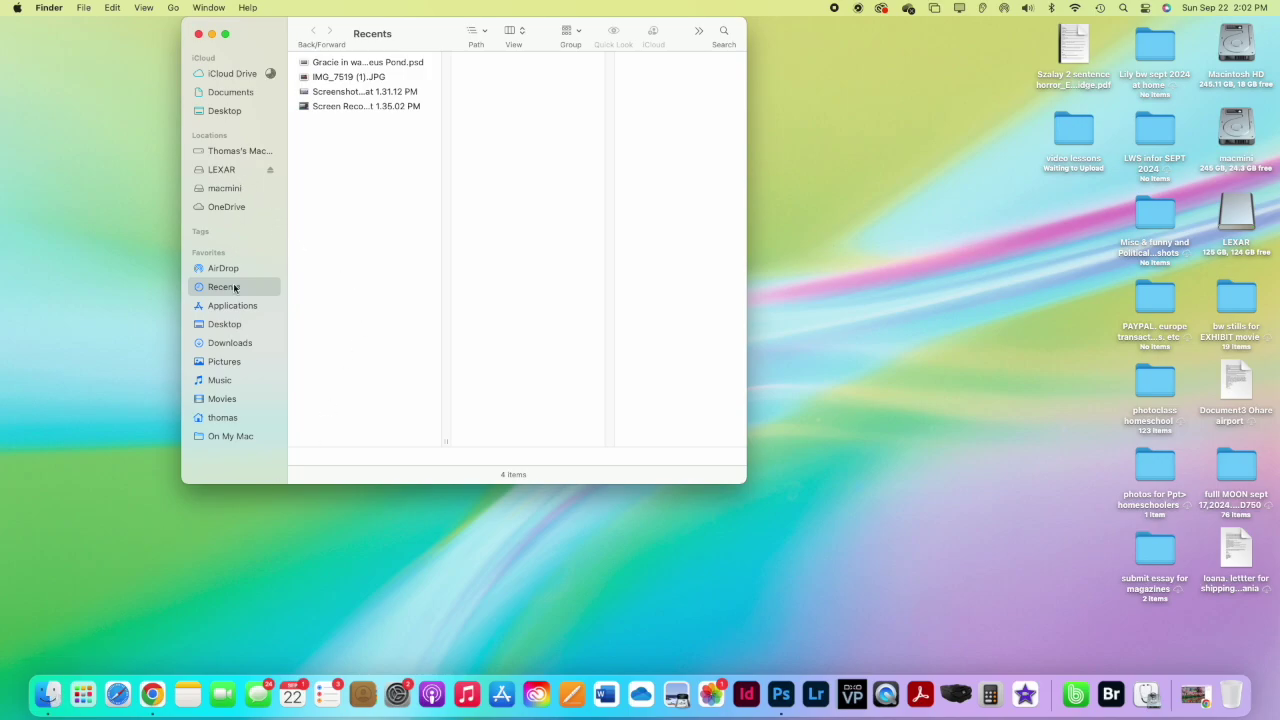
pyautogui.click(239, 345)
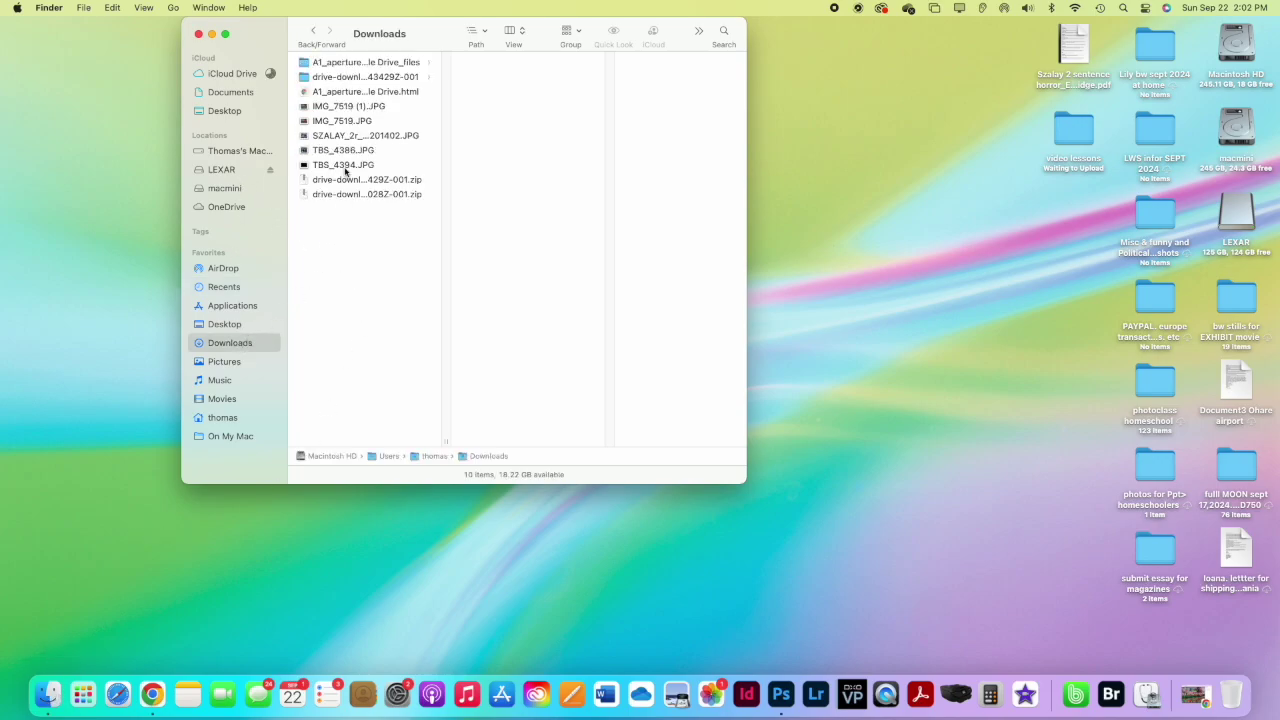
pyautogui.click(340, 108)
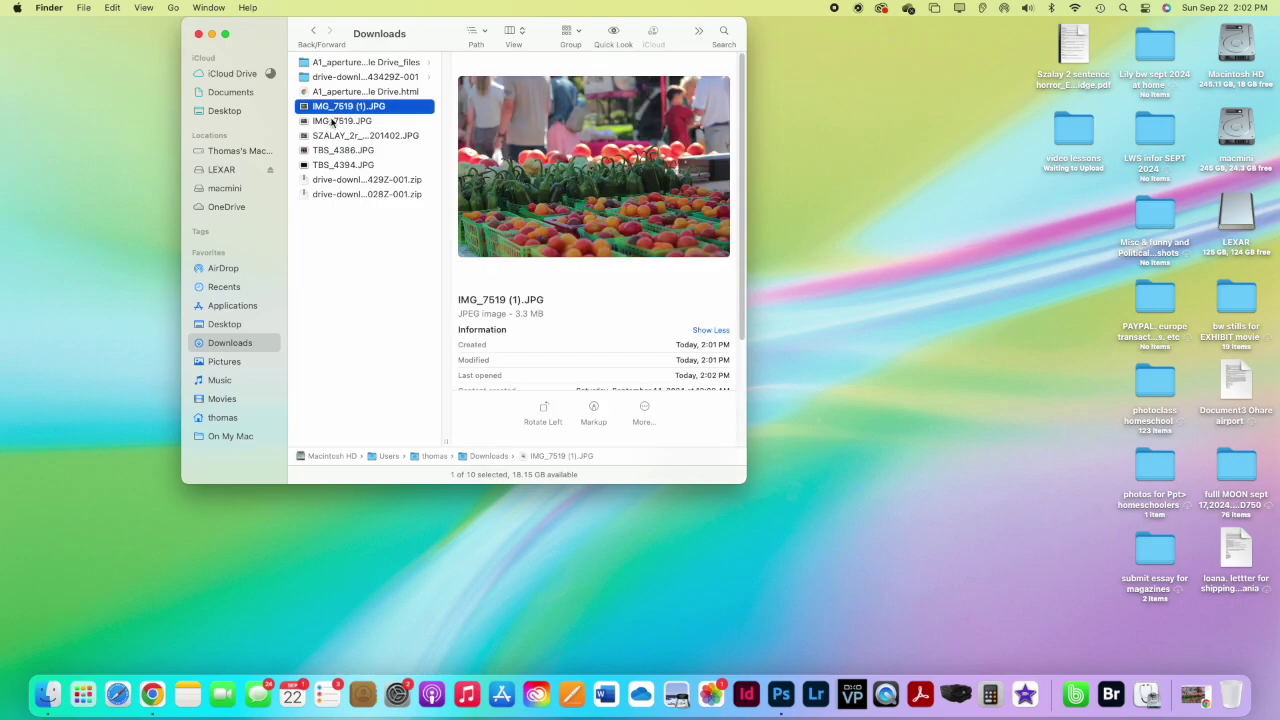
pyautogui.click(335, 108)
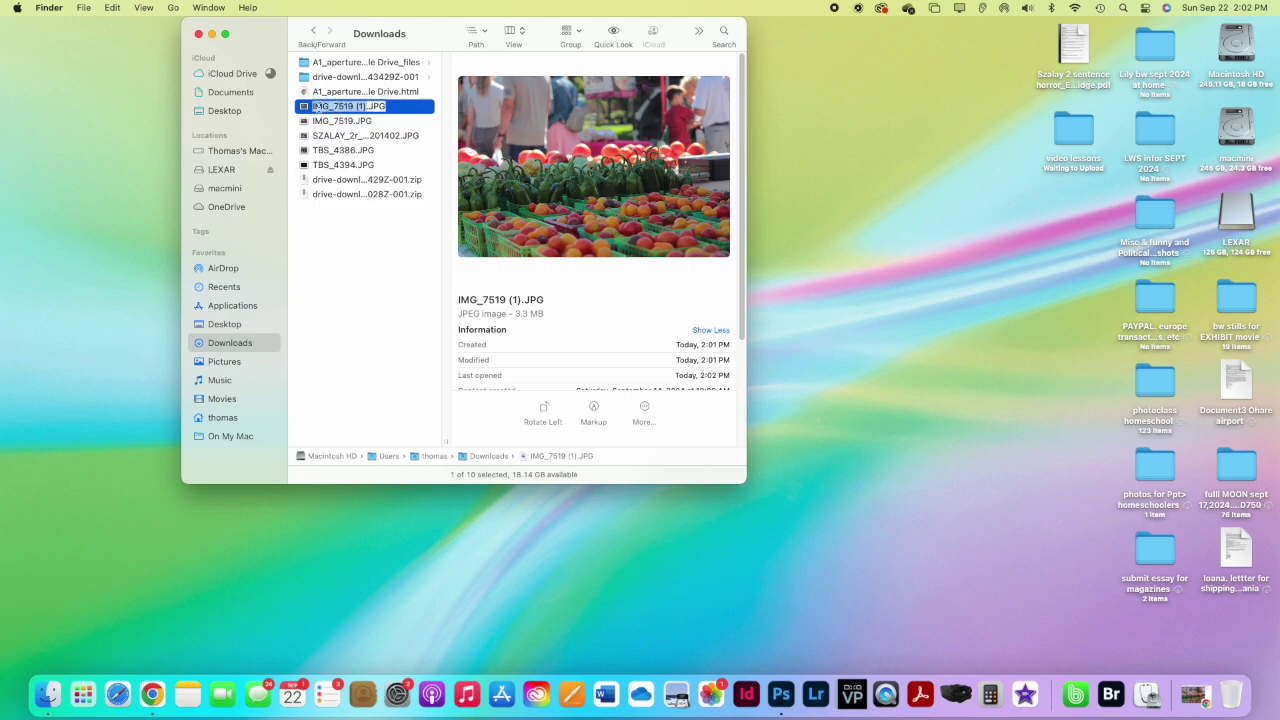
pyautogui.write('Jake')
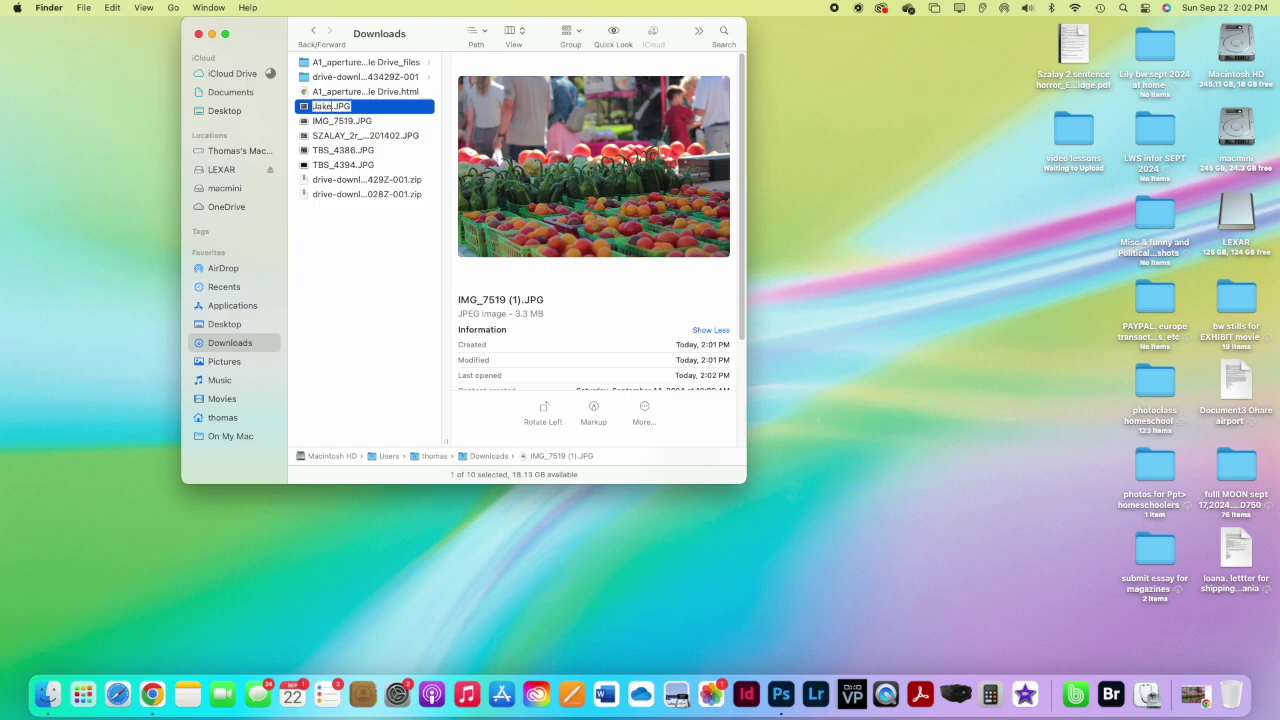
pyautogui.write(' B.FM1')
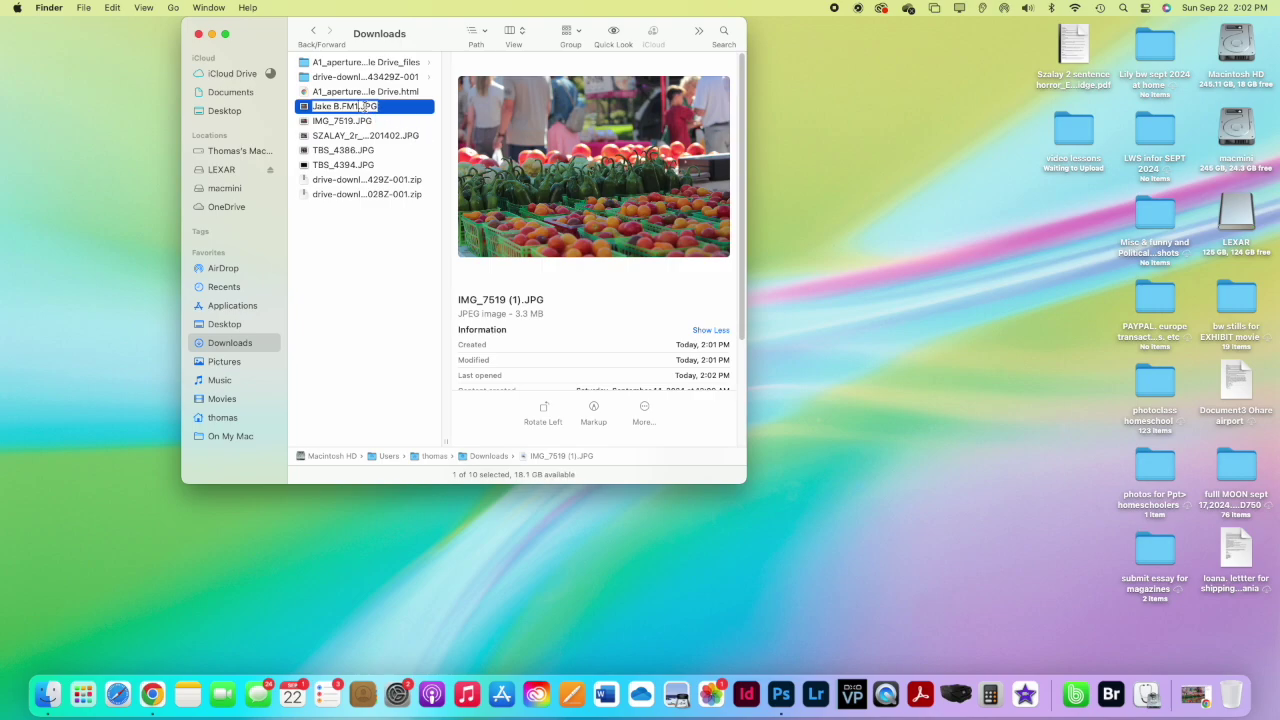
pyautogui.click(345, 244)
pyautogui.click(307, 121)
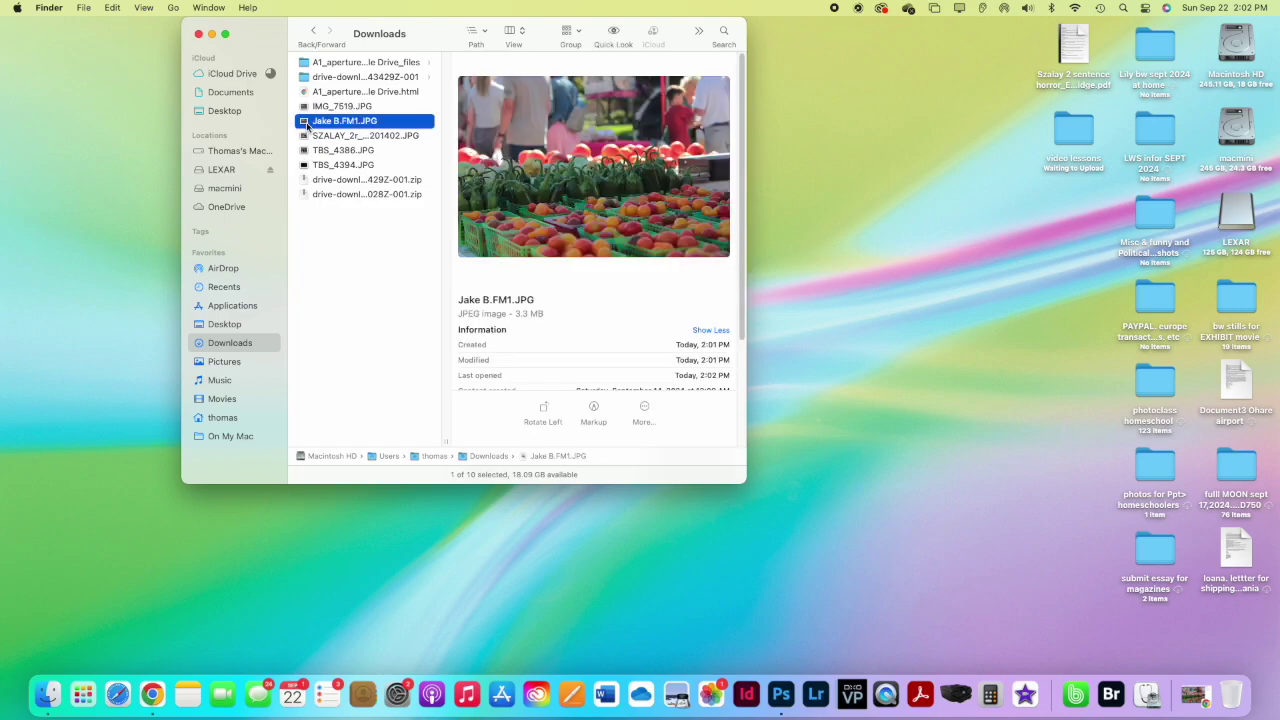
pyautogui.rightClick(307, 123)
pyautogui.moveTo(333, 144)
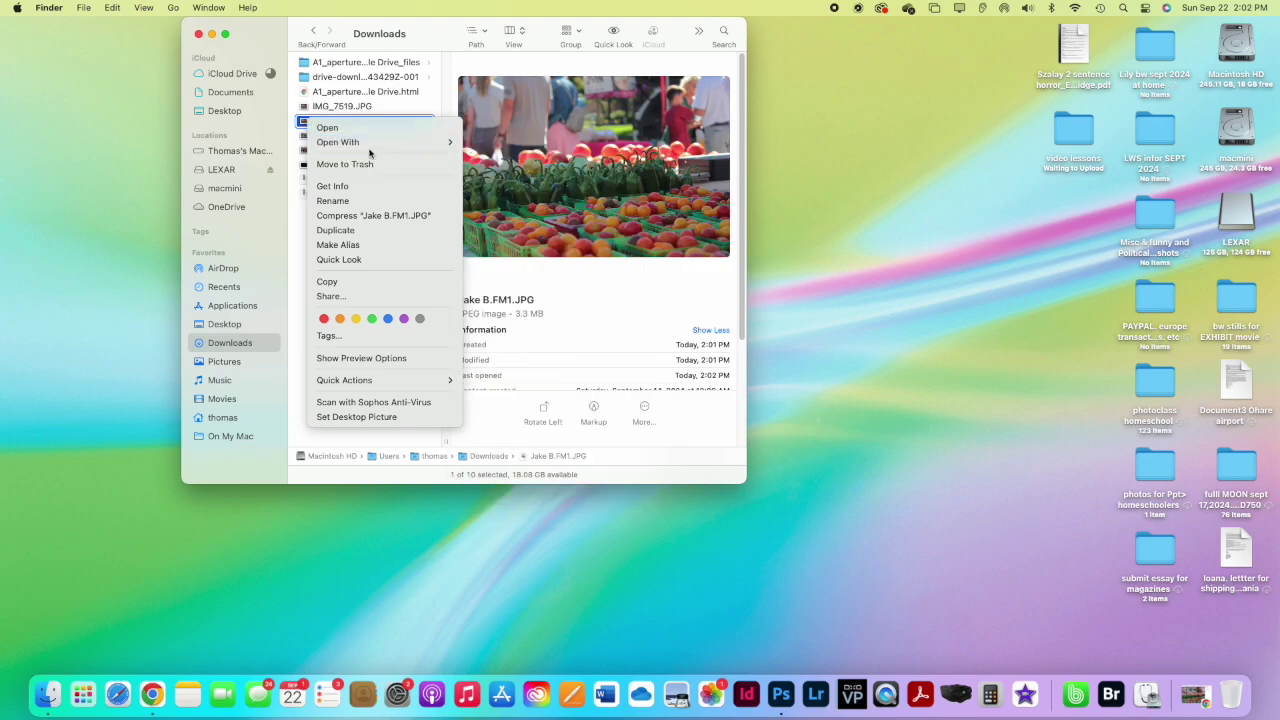
pyautogui.click(303, 124)
pyautogui.moveTo(303, 124); pyautogui.dragTo(787, 701)
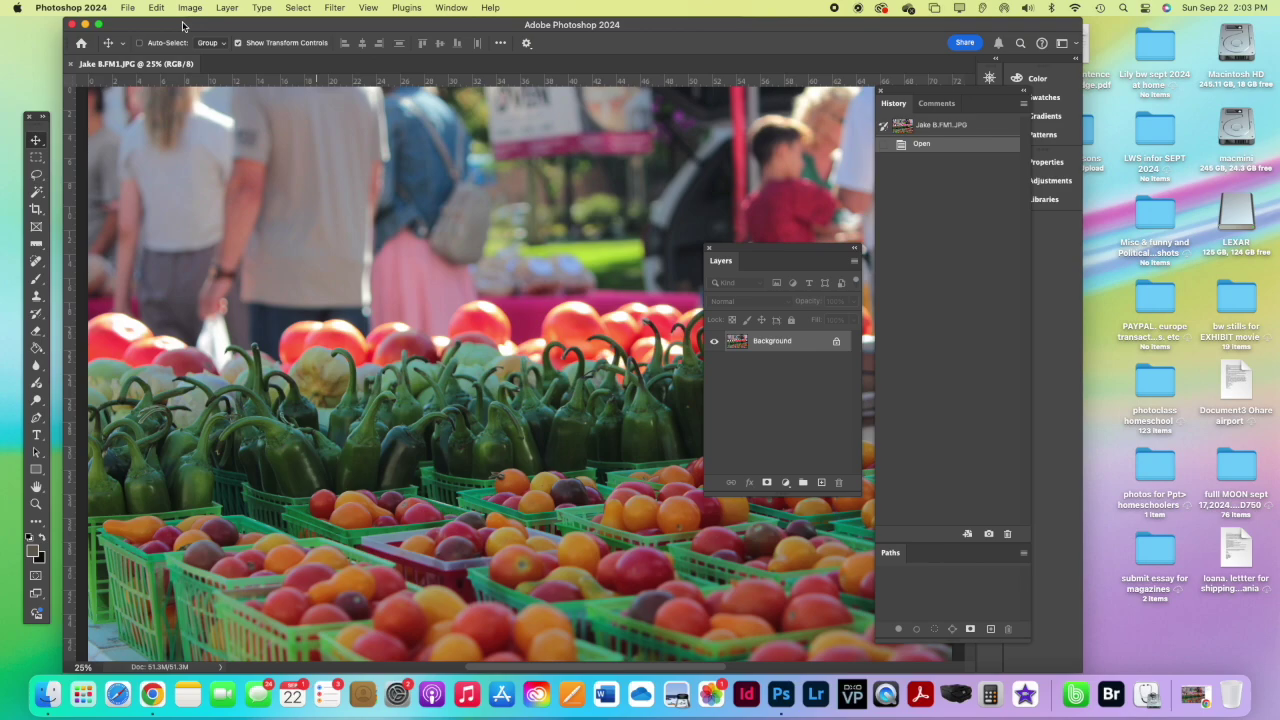
# - Dock the Layers panel beside History and float the Tools panel off the left edge
pyautogui.moveTo(183, 26); pyautogui.dragTo(177, 26)
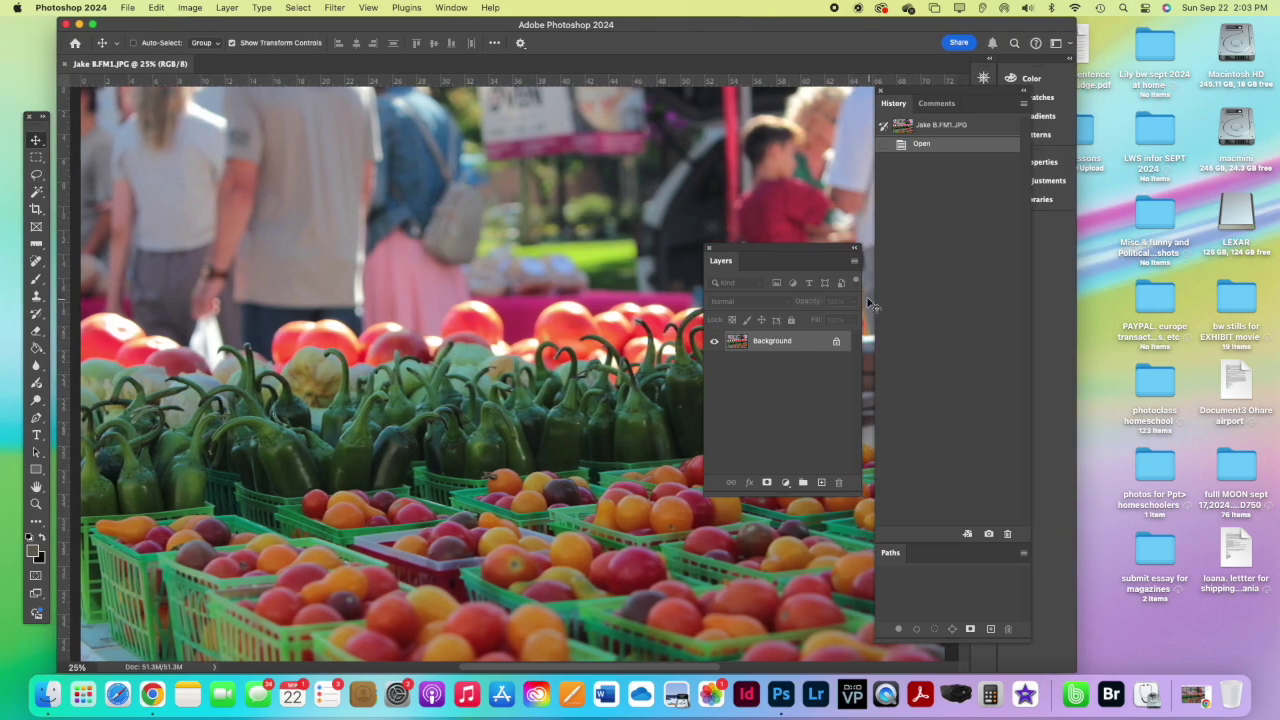
pyautogui.moveTo(731, 250); pyautogui.dragTo(648, 205)
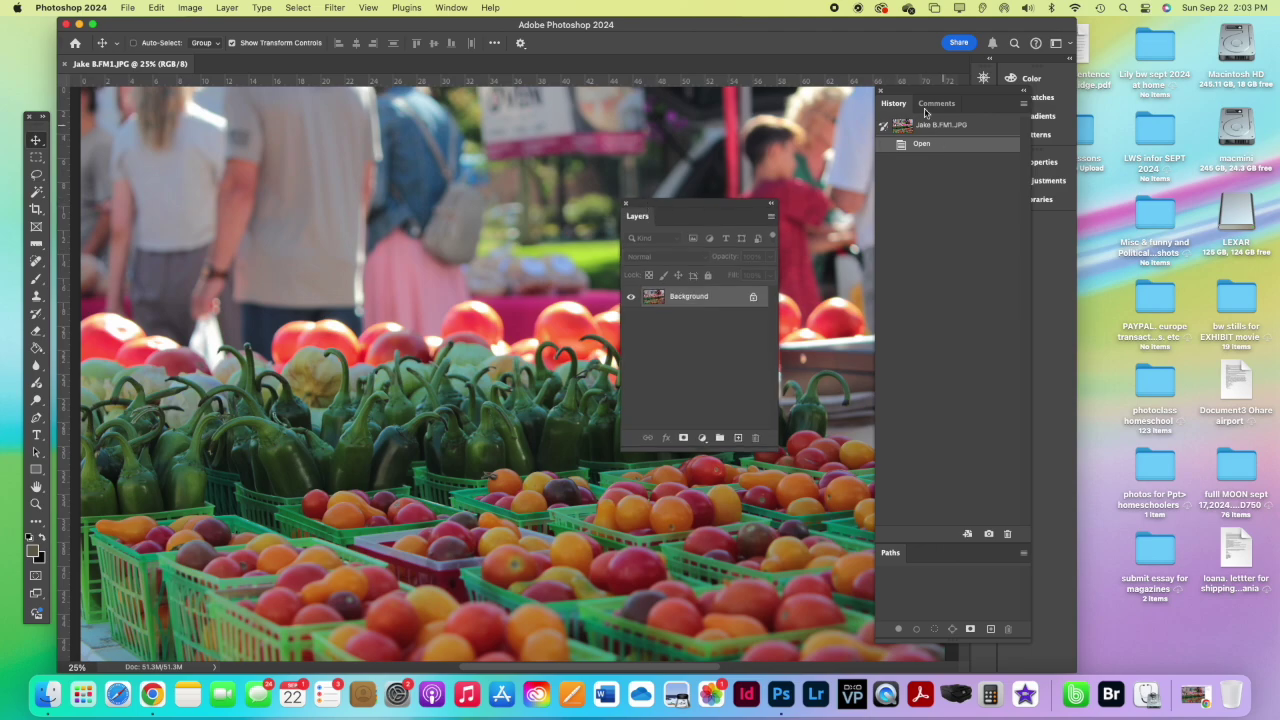
pyautogui.moveTo(895, 92); pyautogui.dragTo(1060, 50)
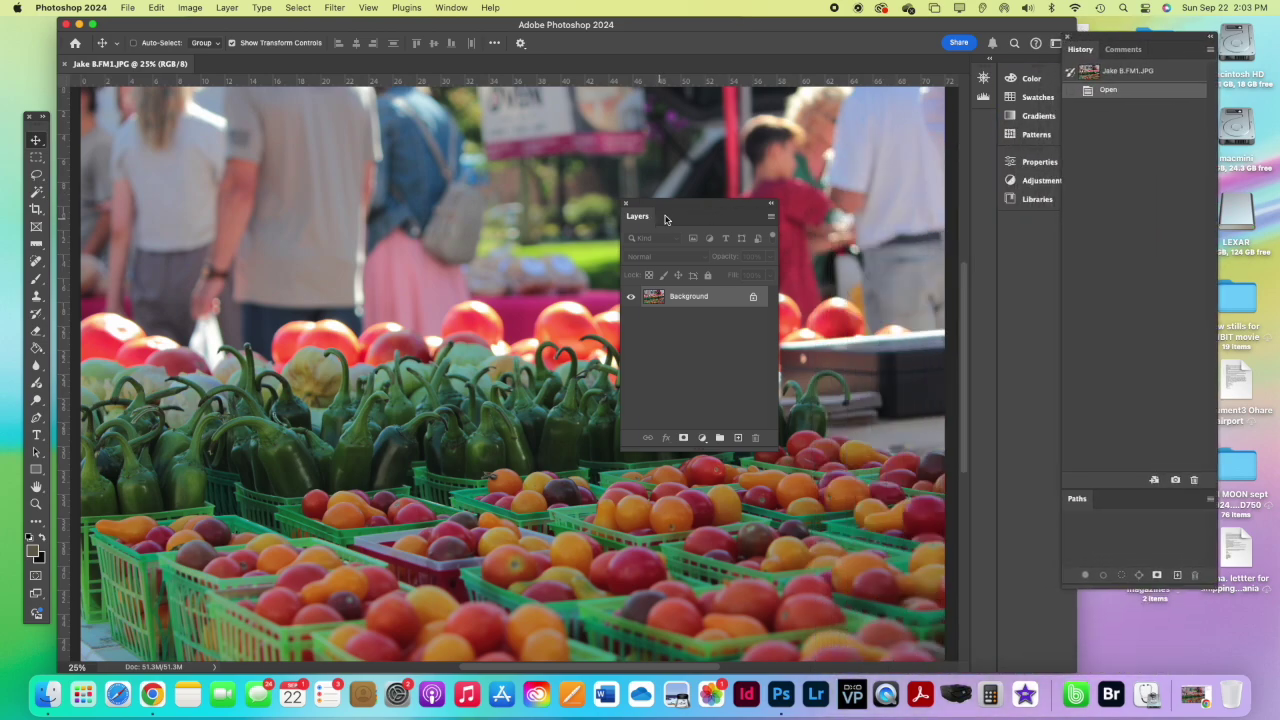
pyautogui.moveTo(680, 210); pyautogui.dragTo(1063, 287)
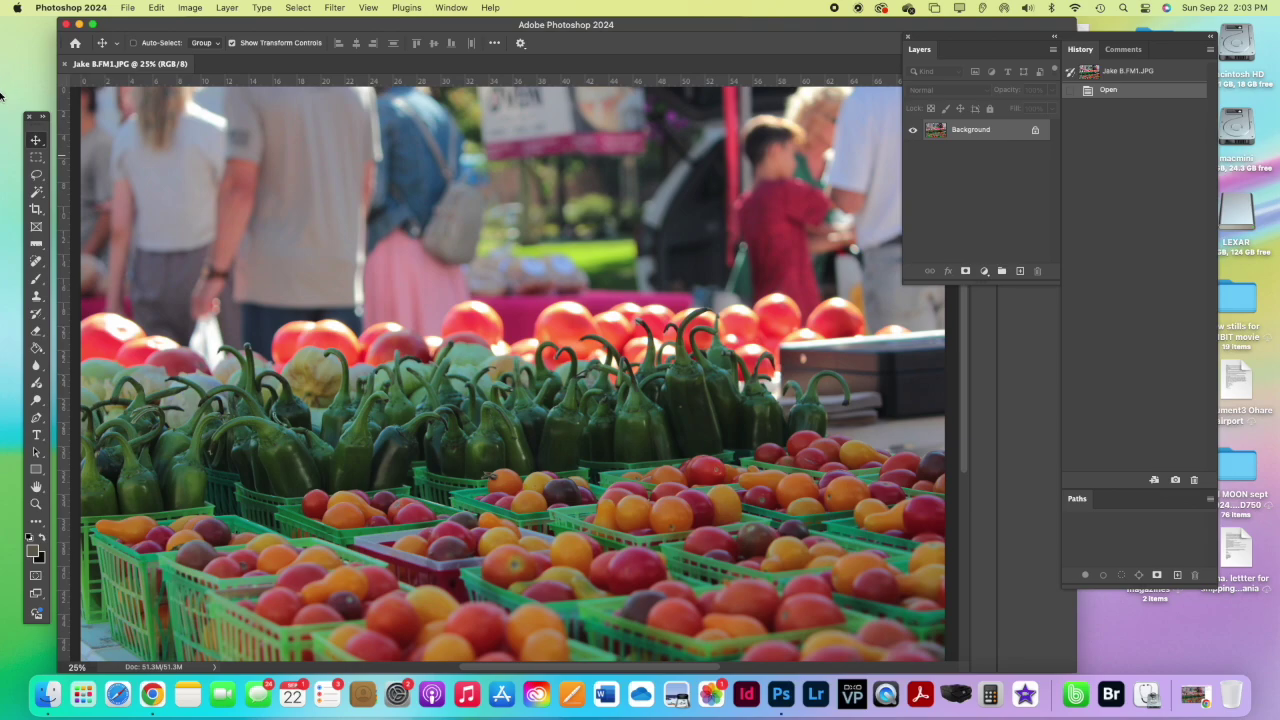
pyautogui.moveTo(33, 124); pyautogui.dragTo(200, 125)
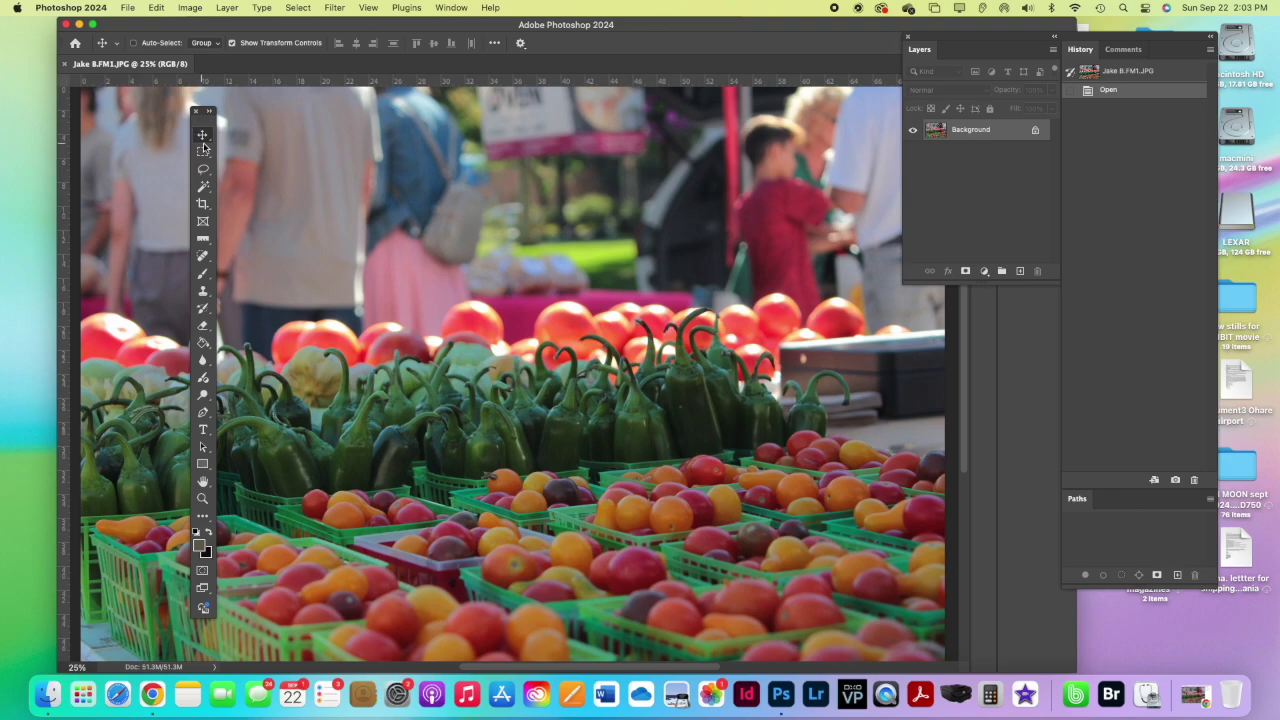
# - Browse the Move, Marquee, Lasso and Magic Wand tool variants, ending on the Crop tool
pyautogui.click(201, 138)
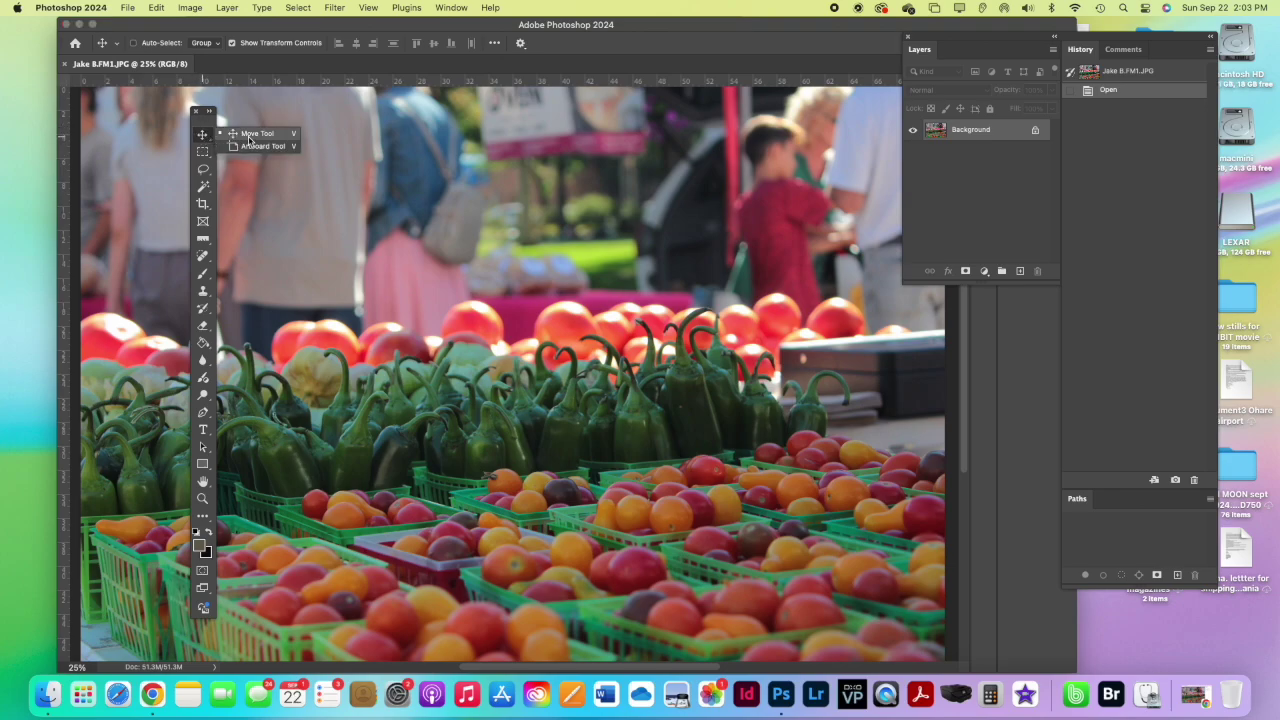
pyautogui.click(202, 152)
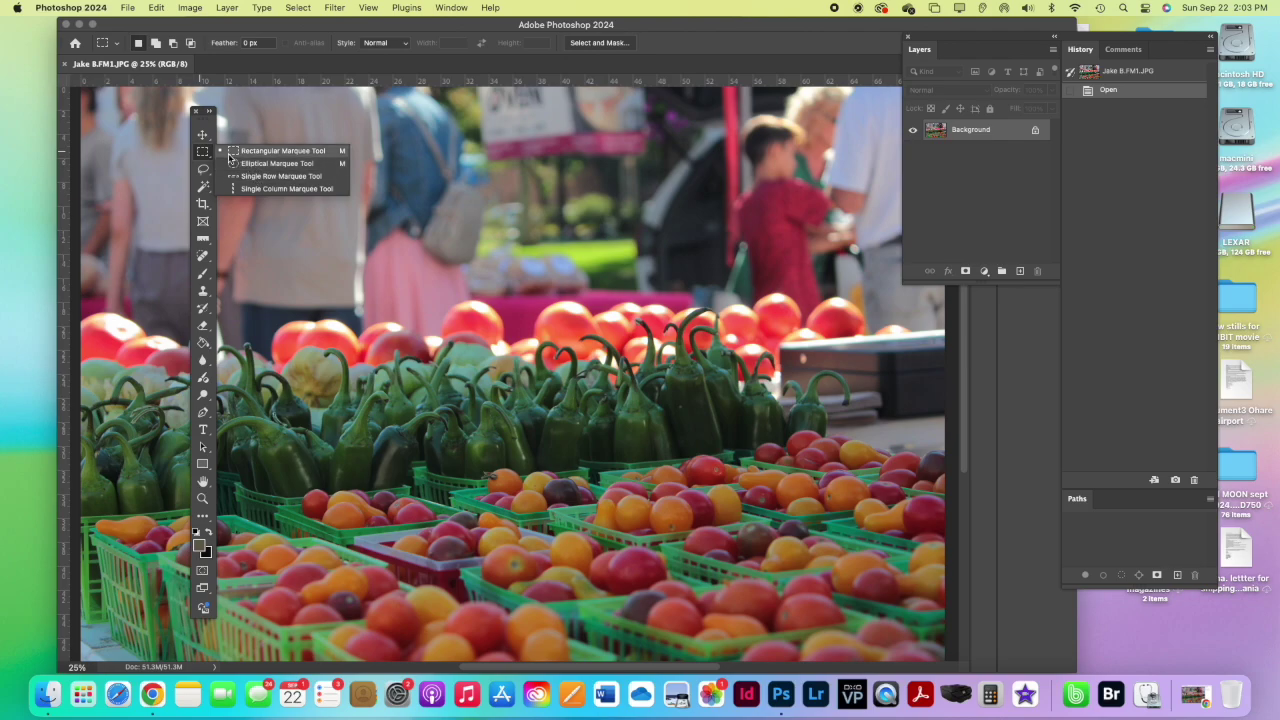
pyautogui.click(202, 169)
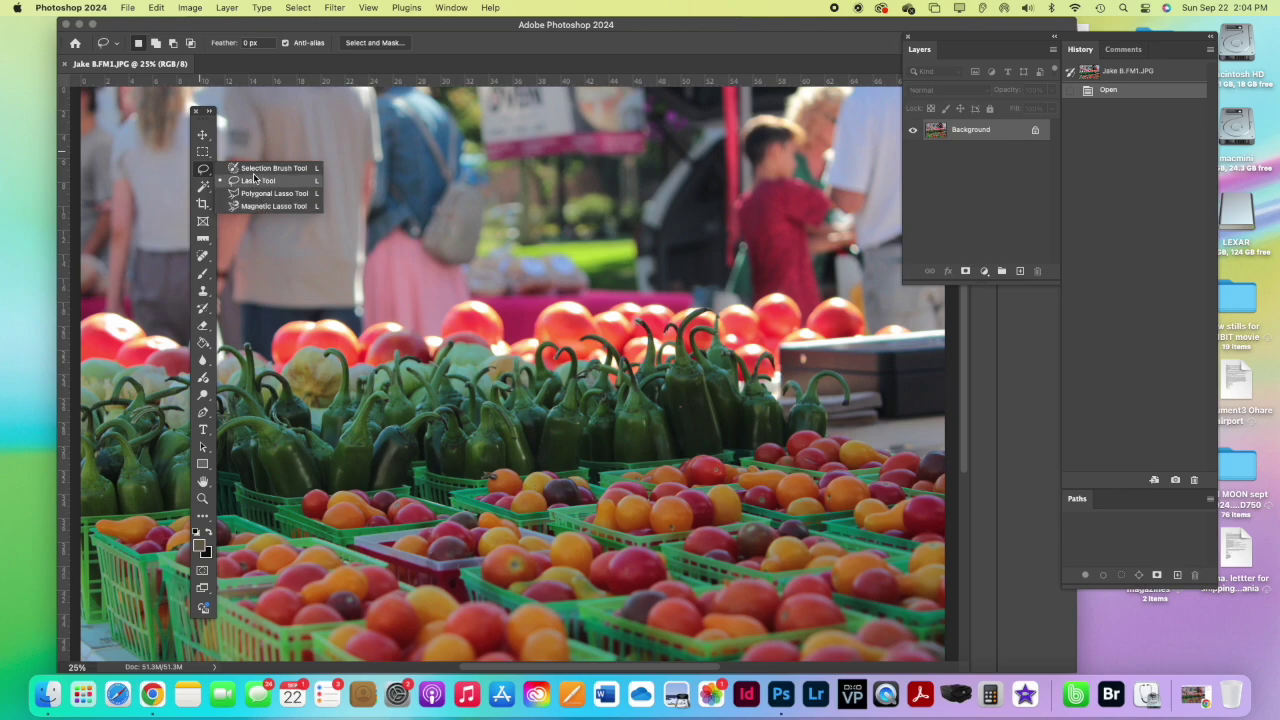
pyautogui.click(266, 168)
pyautogui.click(204, 187)
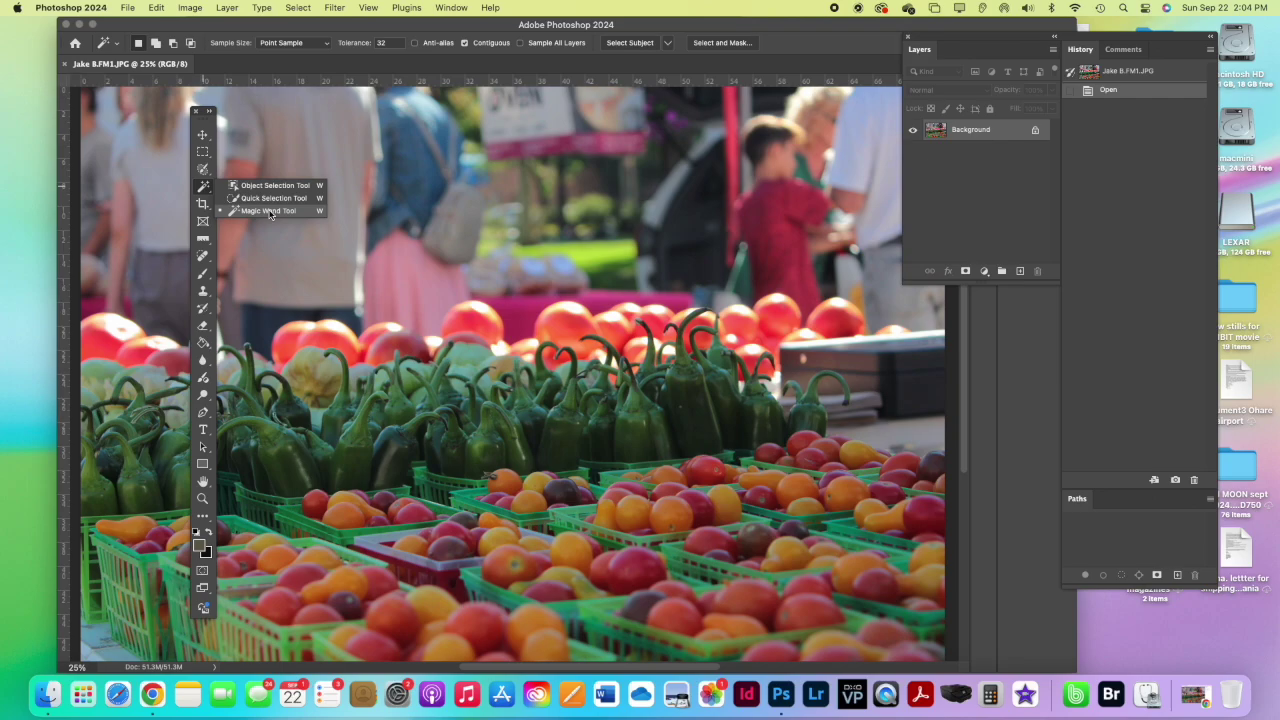
pyautogui.click(204, 205)
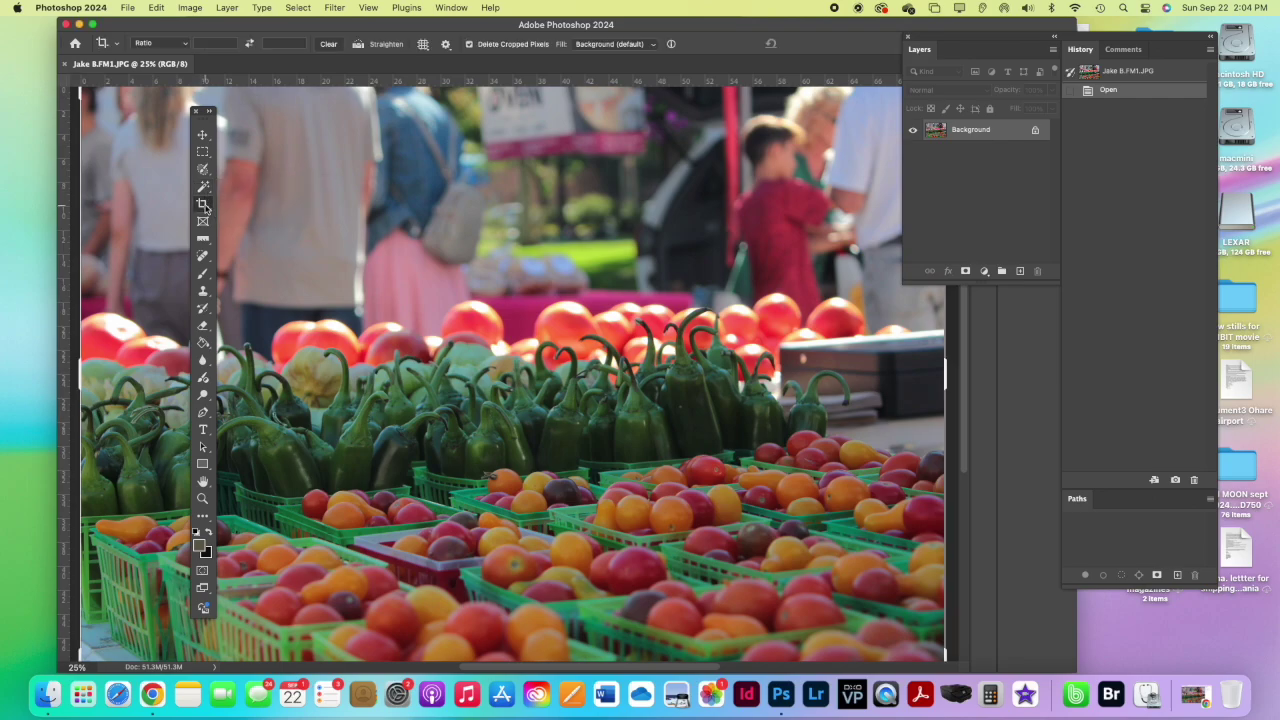
# - Compare Crop, Dodge and Burn, settle on Dodge at Midtones 18% exposure, and redock Tools
pyautogui.rightClick(204, 205)
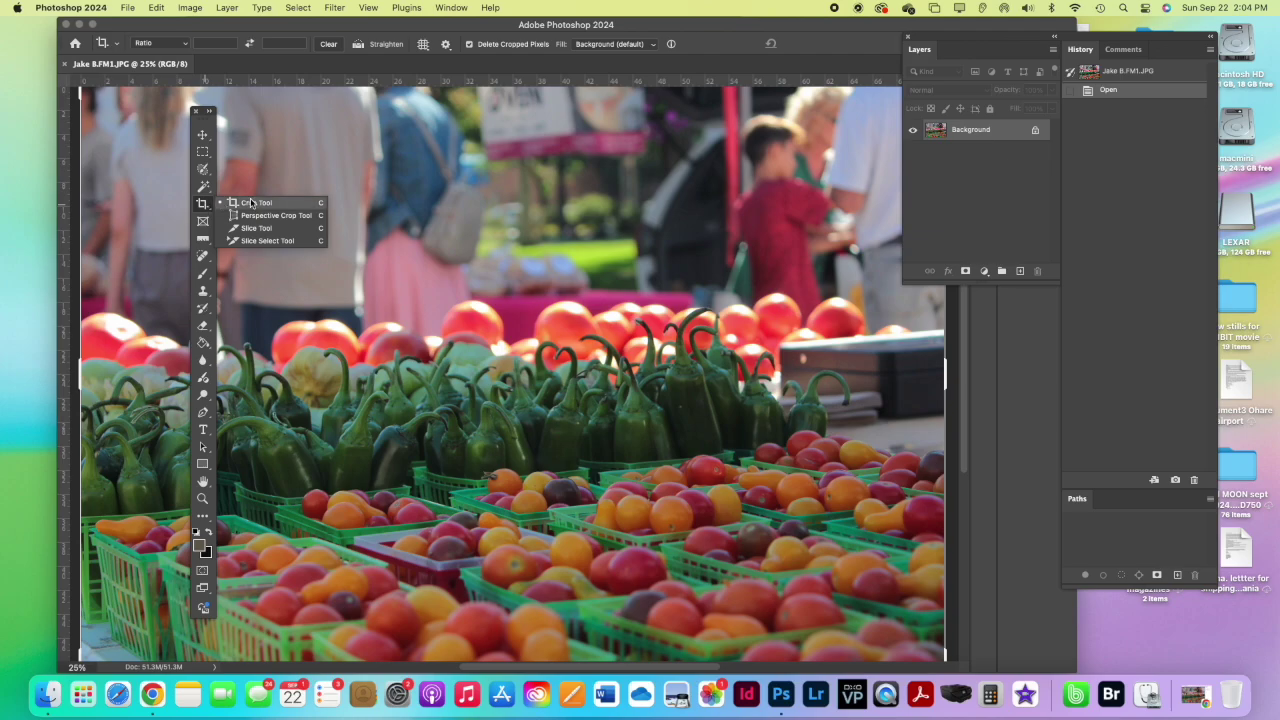
pyautogui.click(251, 204)
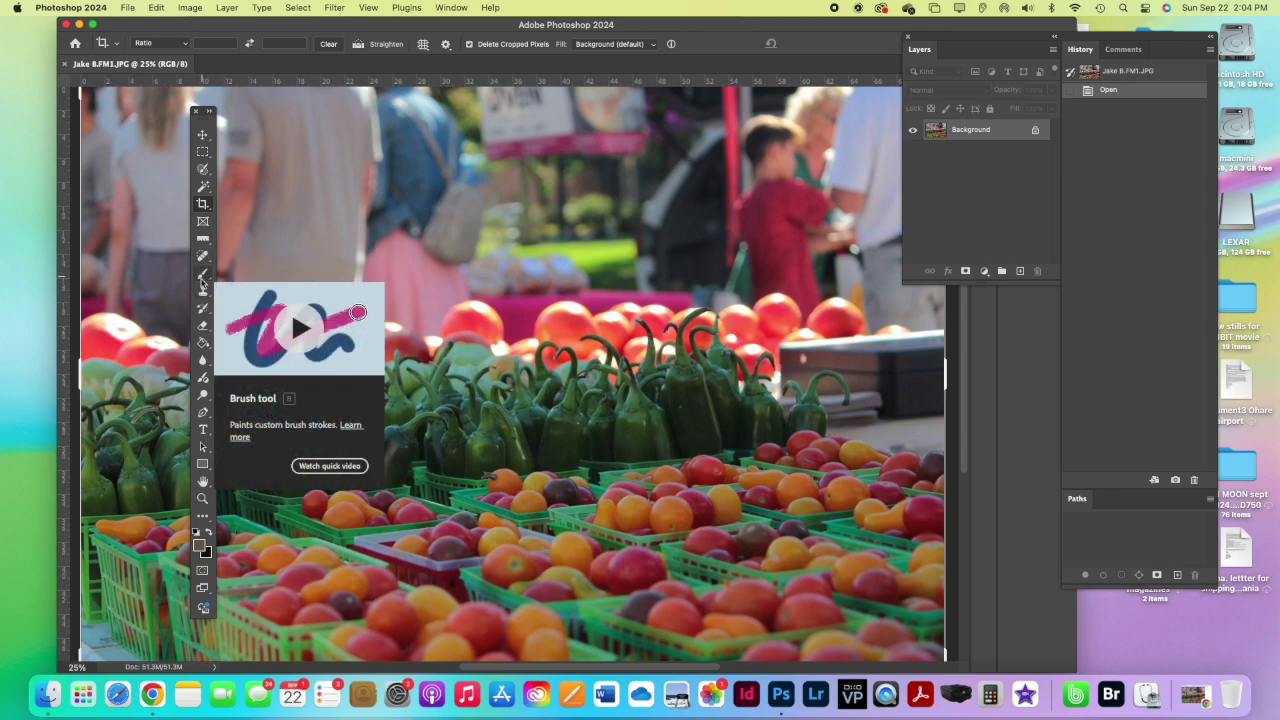
pyautogui.click(204, 396)
pyautogui.moveTo(204, 396); pyautogui.dragTo(252, 396)
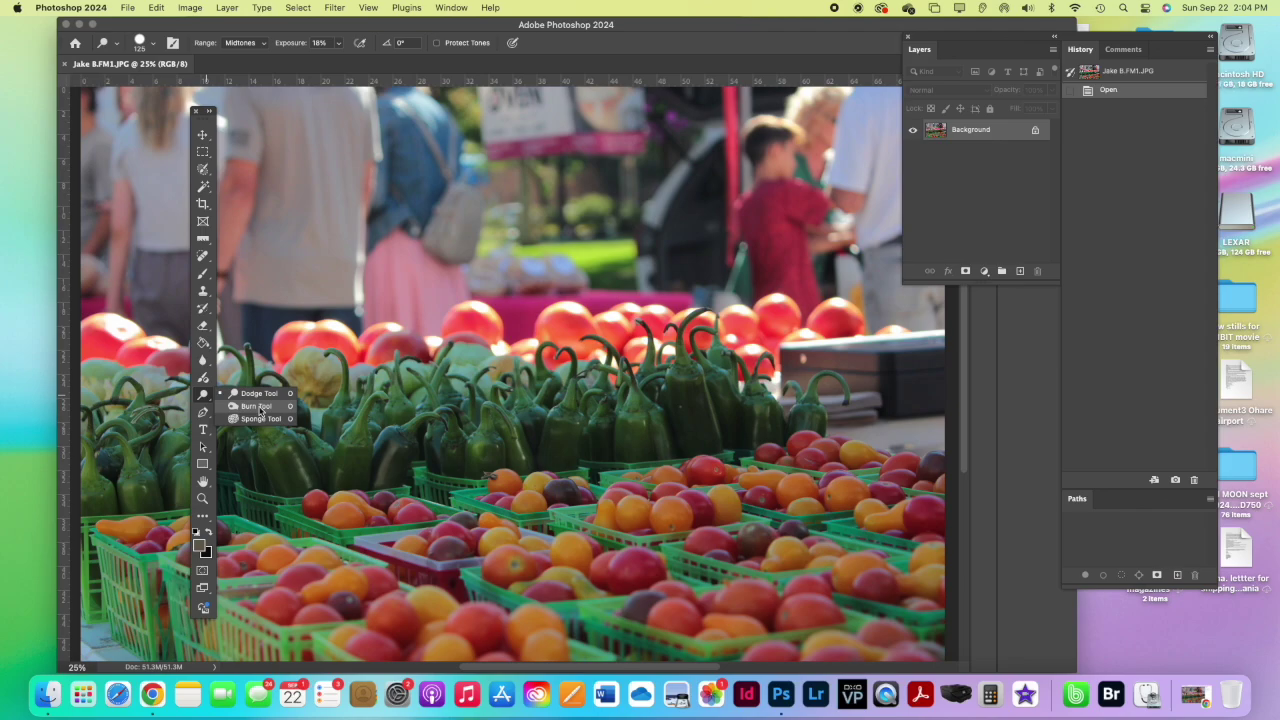
pyautogui.click(257, 406)
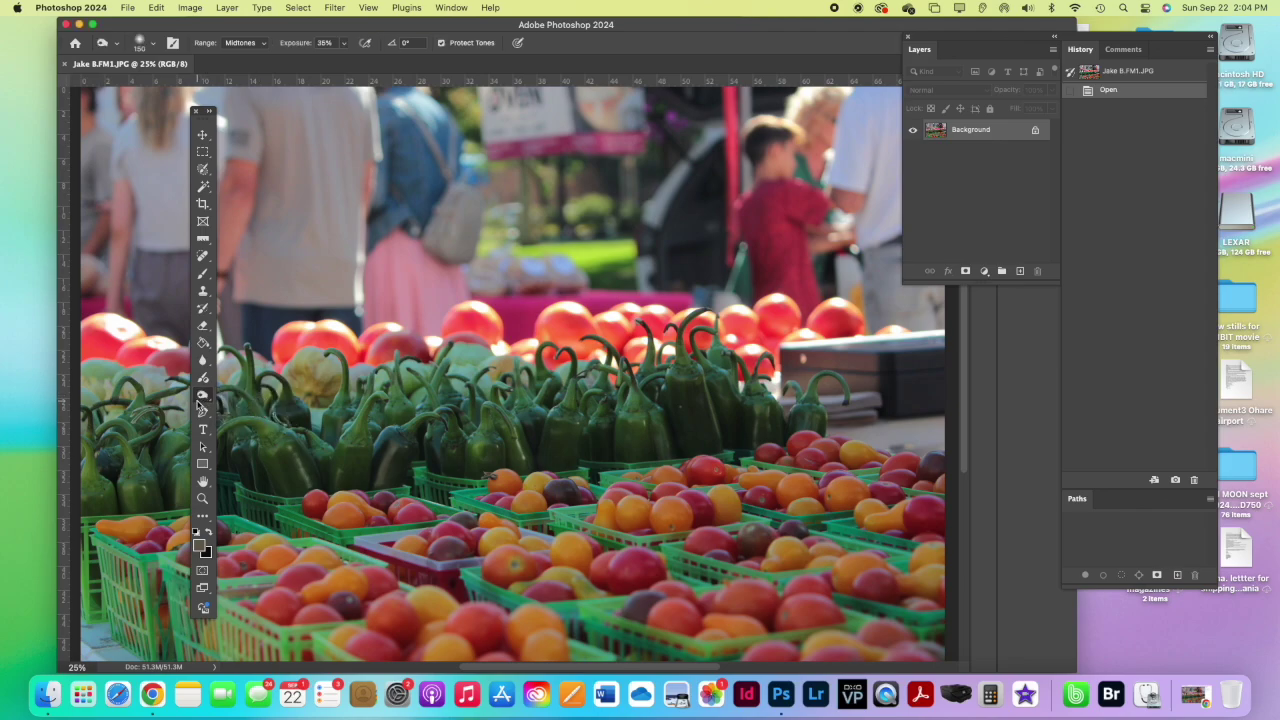
pyautogui.click(202, 400)
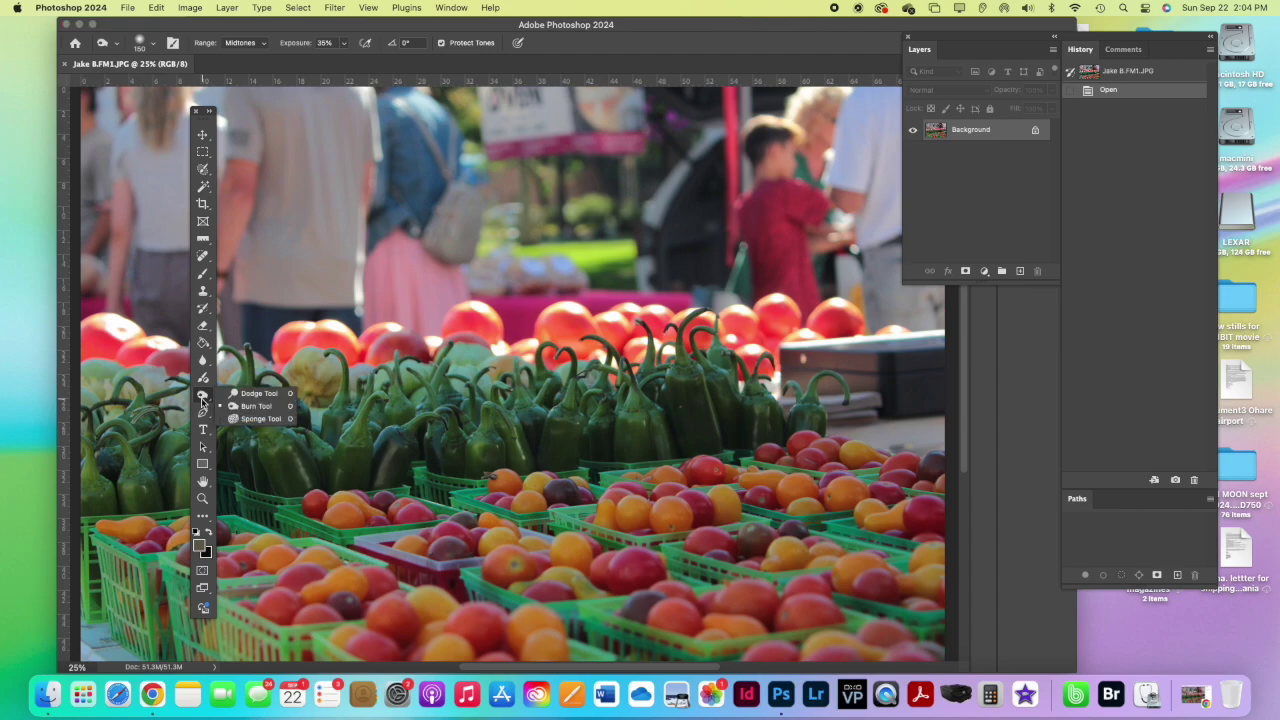
pyautogui.click(258, 396)
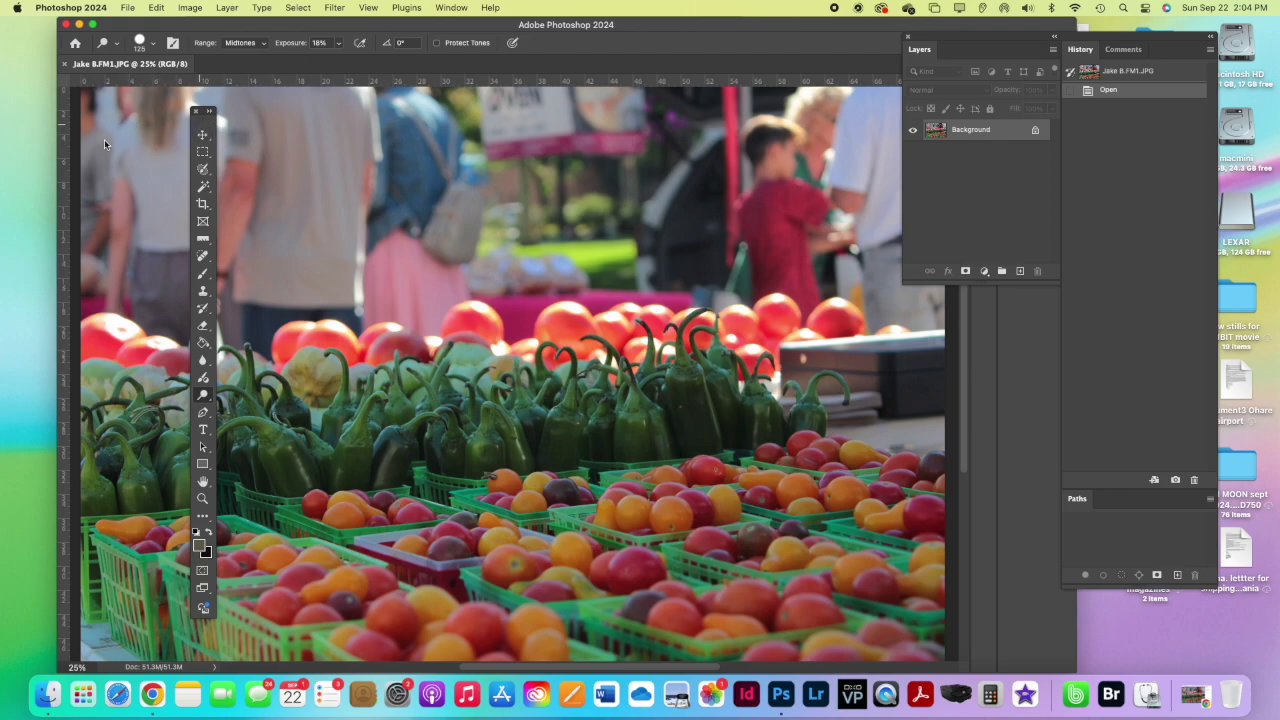
pyautogui.moveTo(202, 118); pyautogui.dragTo(36, 140)
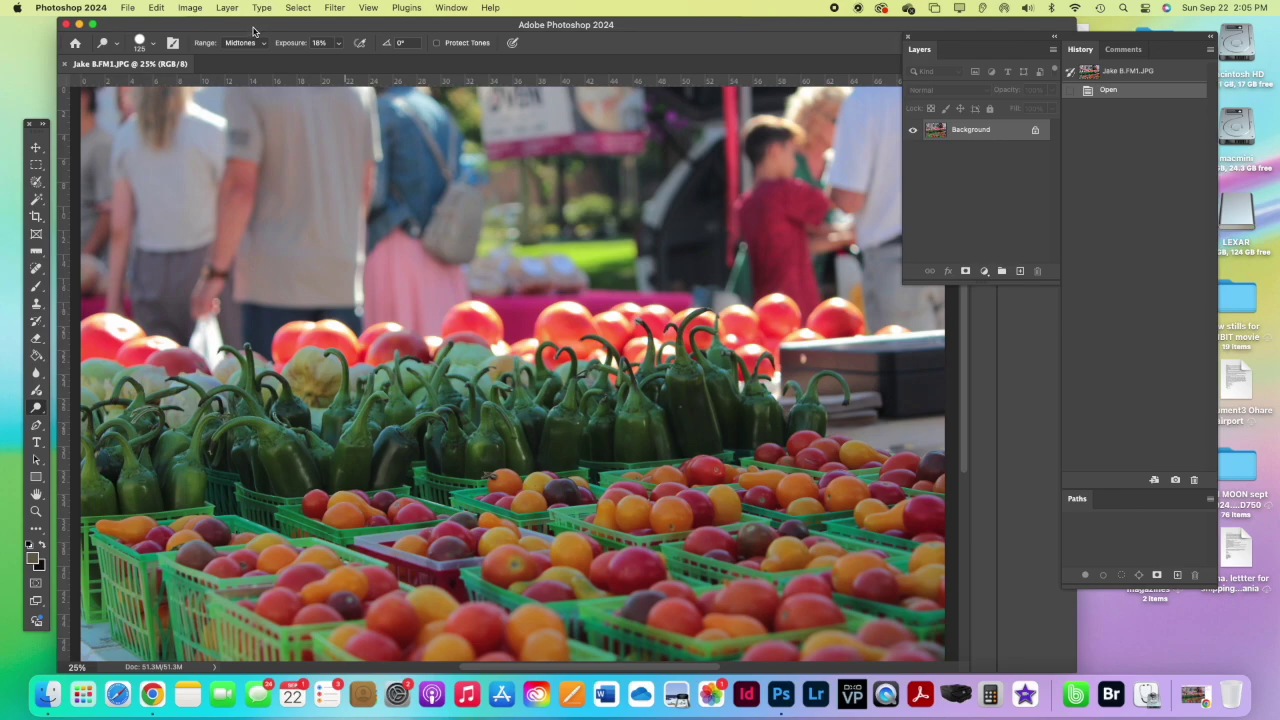
# - Browse the Image and File menus, ending on the Image menu with Mode shown
pyautogui.click(191, 8)
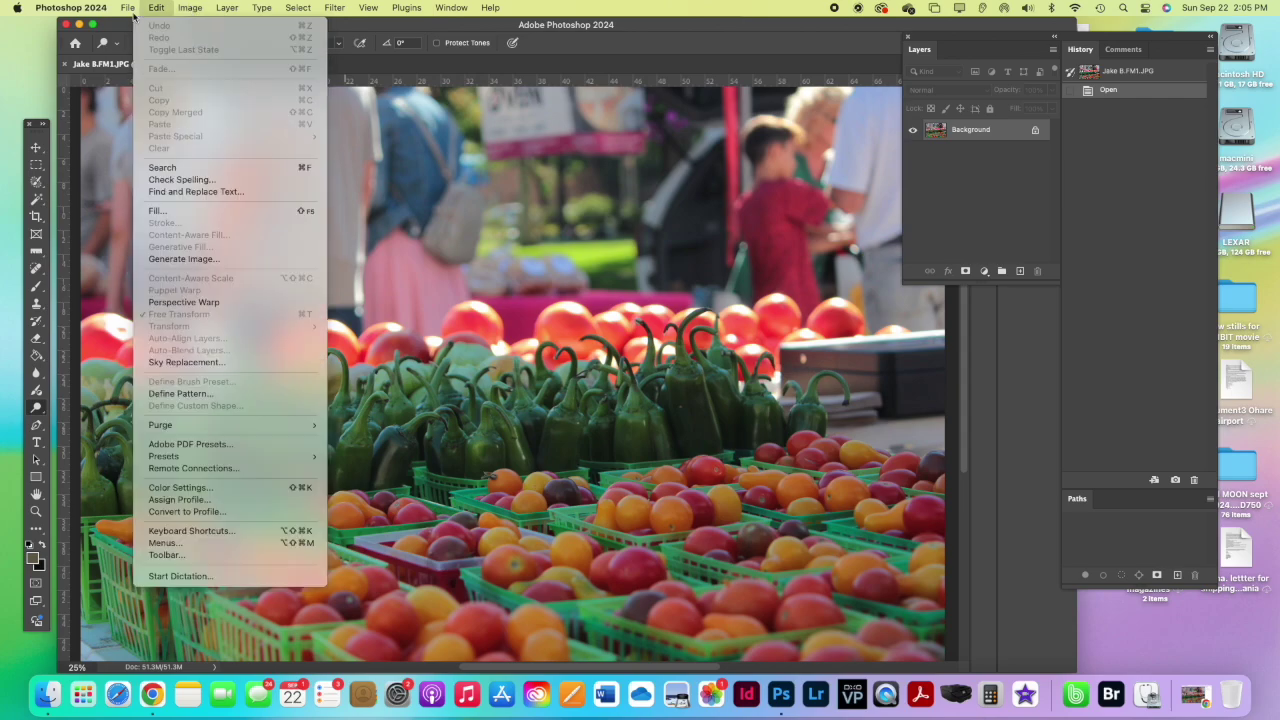
pyautogui.moveTo(166, 10)
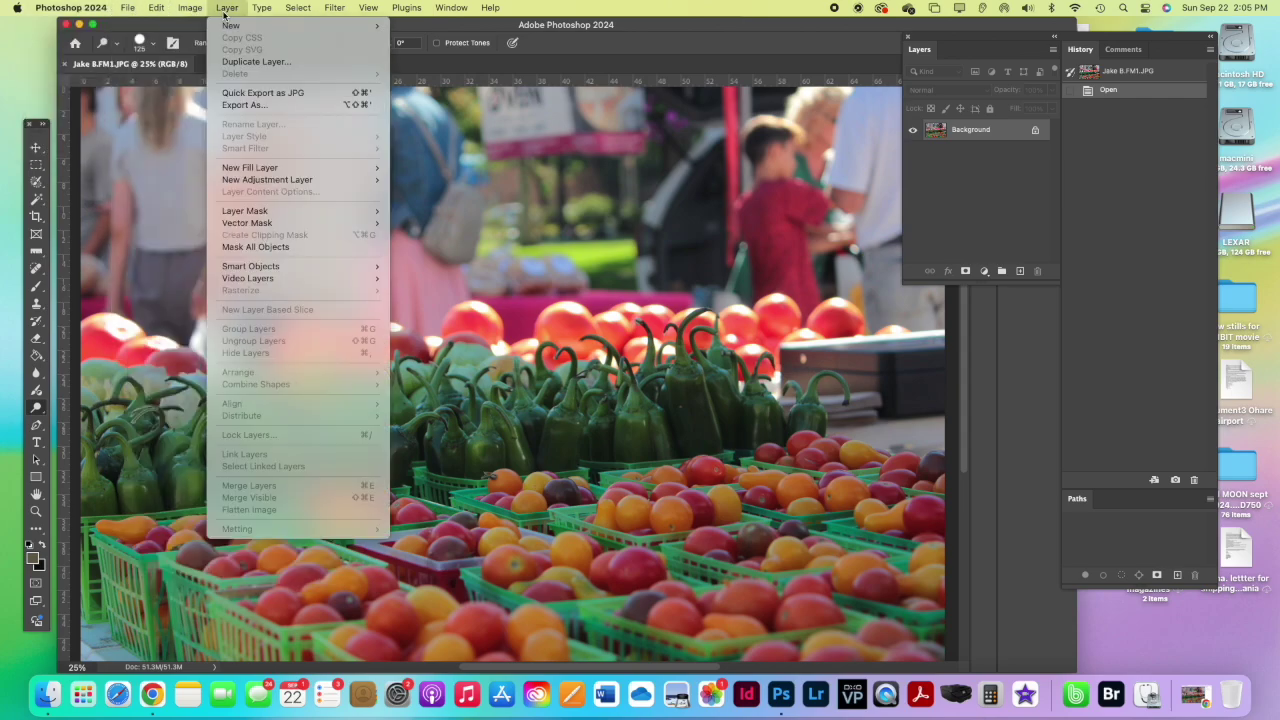
pyautogui.click(129, 8)
pyautogui.click(129, 8)
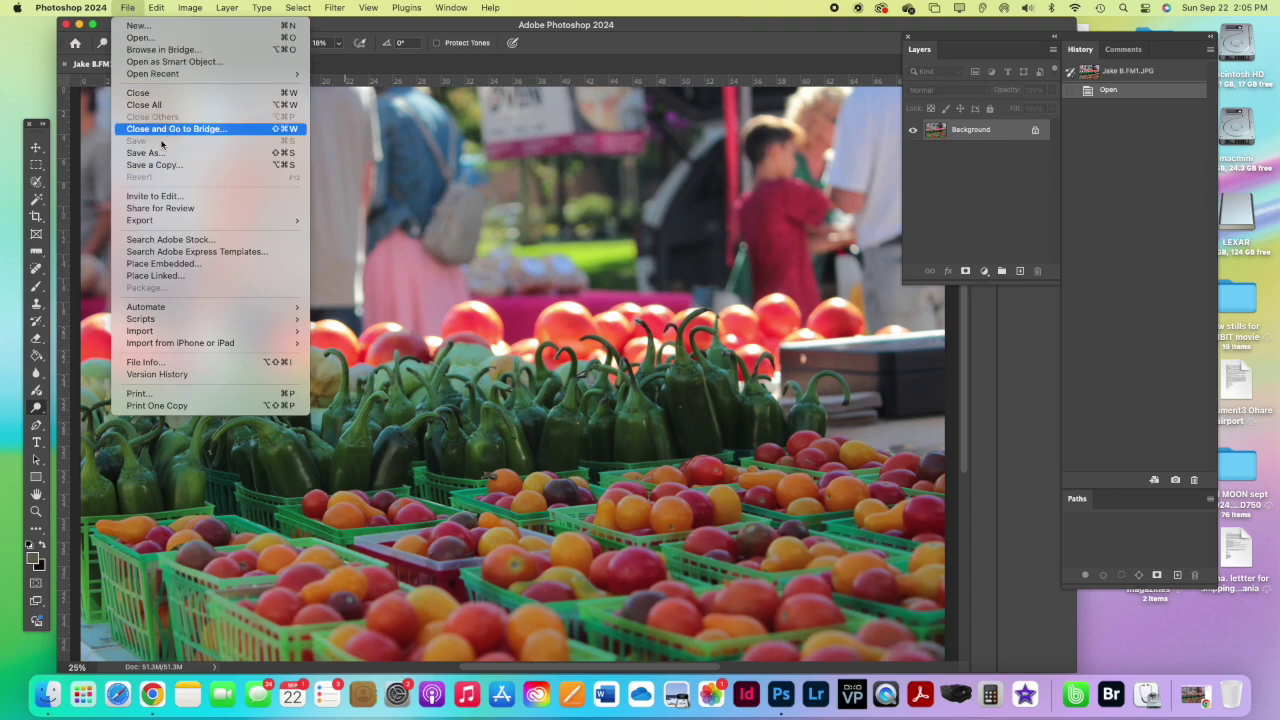
pyautogui.moveTo(110, 12)
pyautogui.moveTo(156, 8)
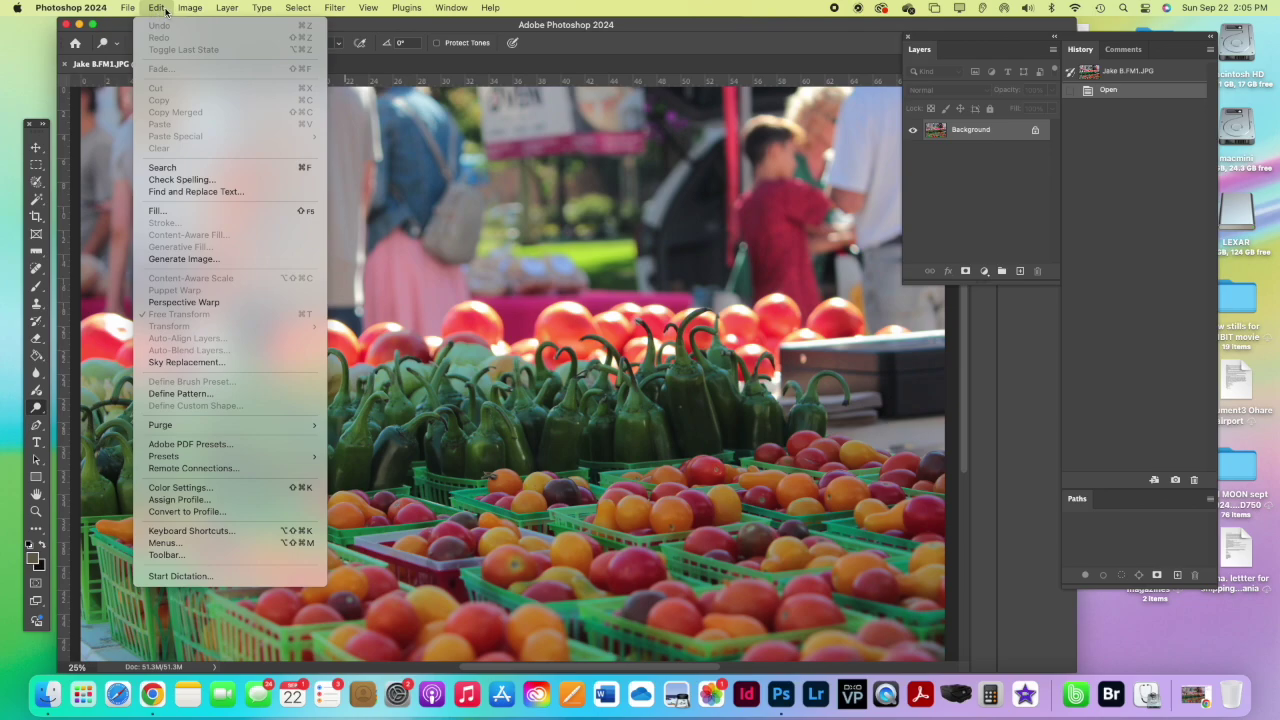
pyautogui.moveTo(195, 8)
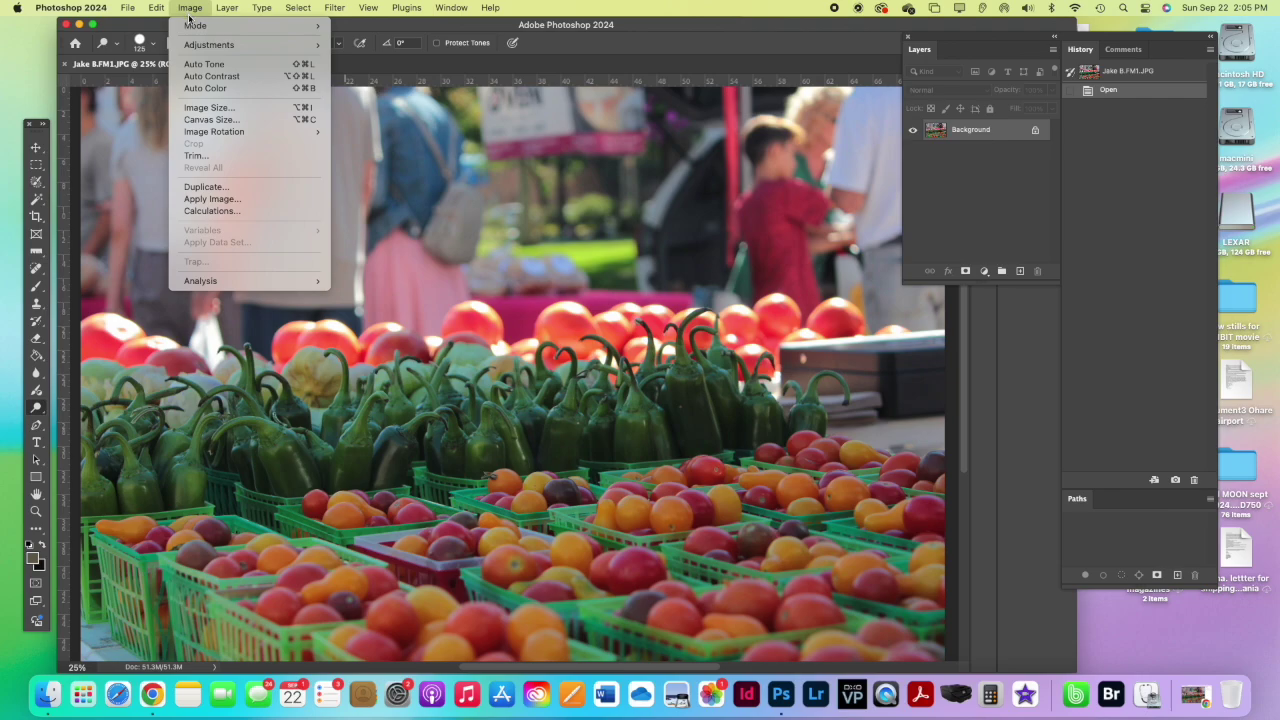
# - Display the Image > Adjustments submenu for the market photo, with Levels ready to choose
pyautogui.moveTo(189, 30)
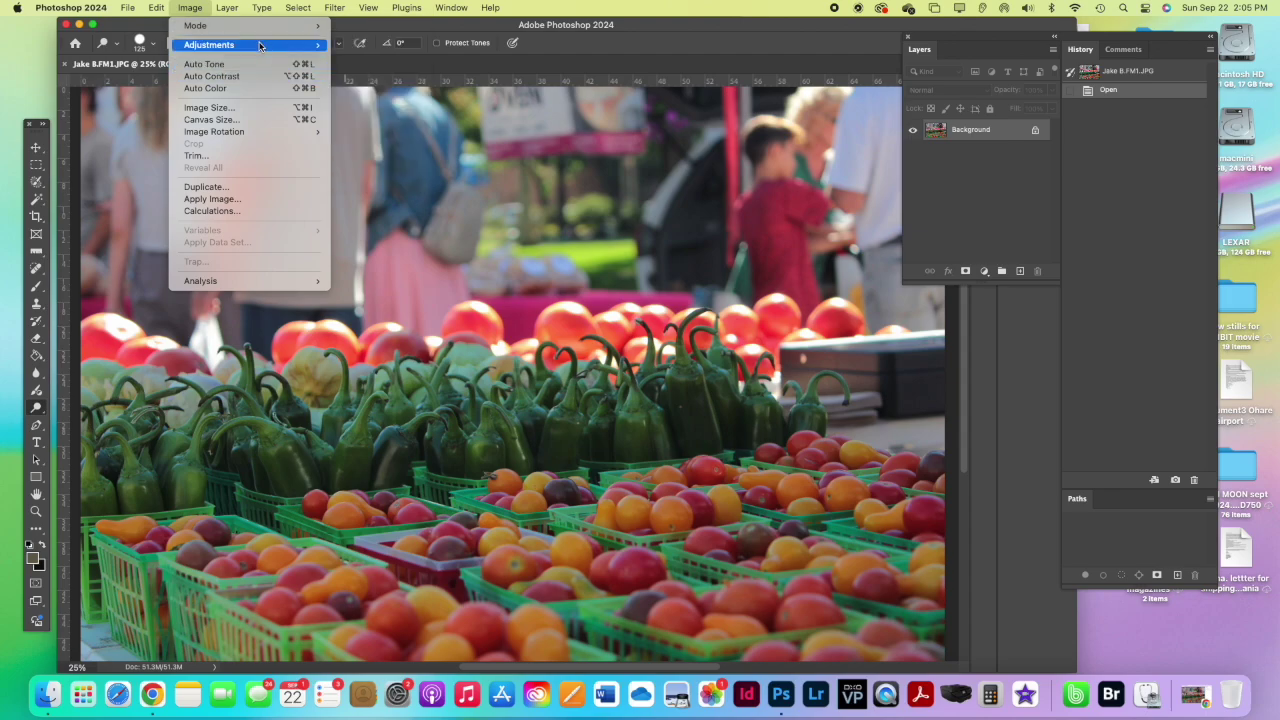
pyautogui.moveTo(243, 27)
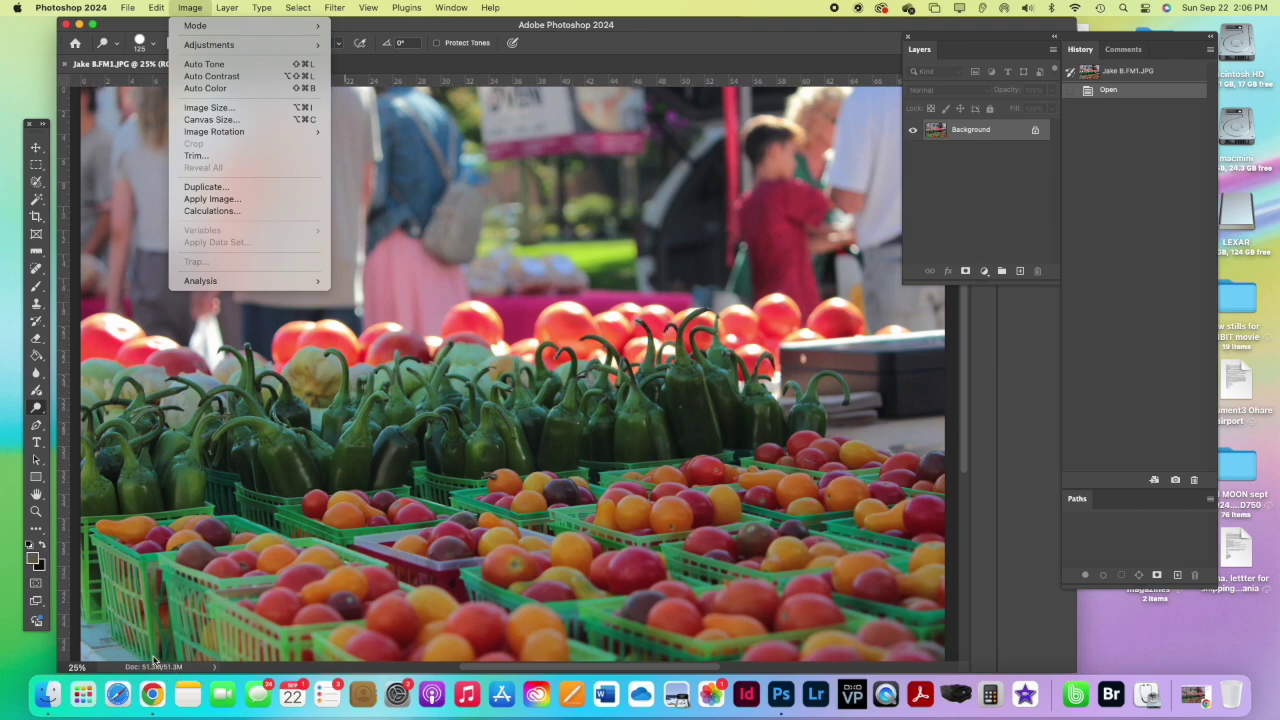
pyautogui.click(215, 670)
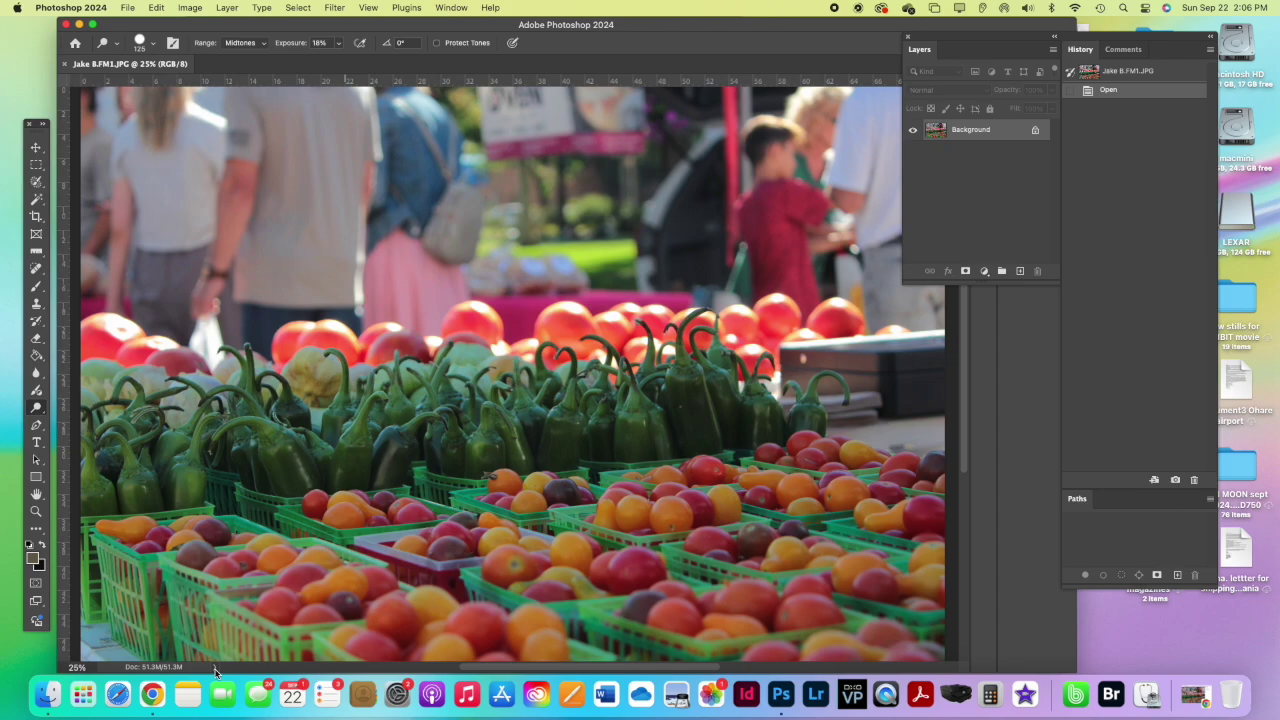
pyautogui.click(215, 670)
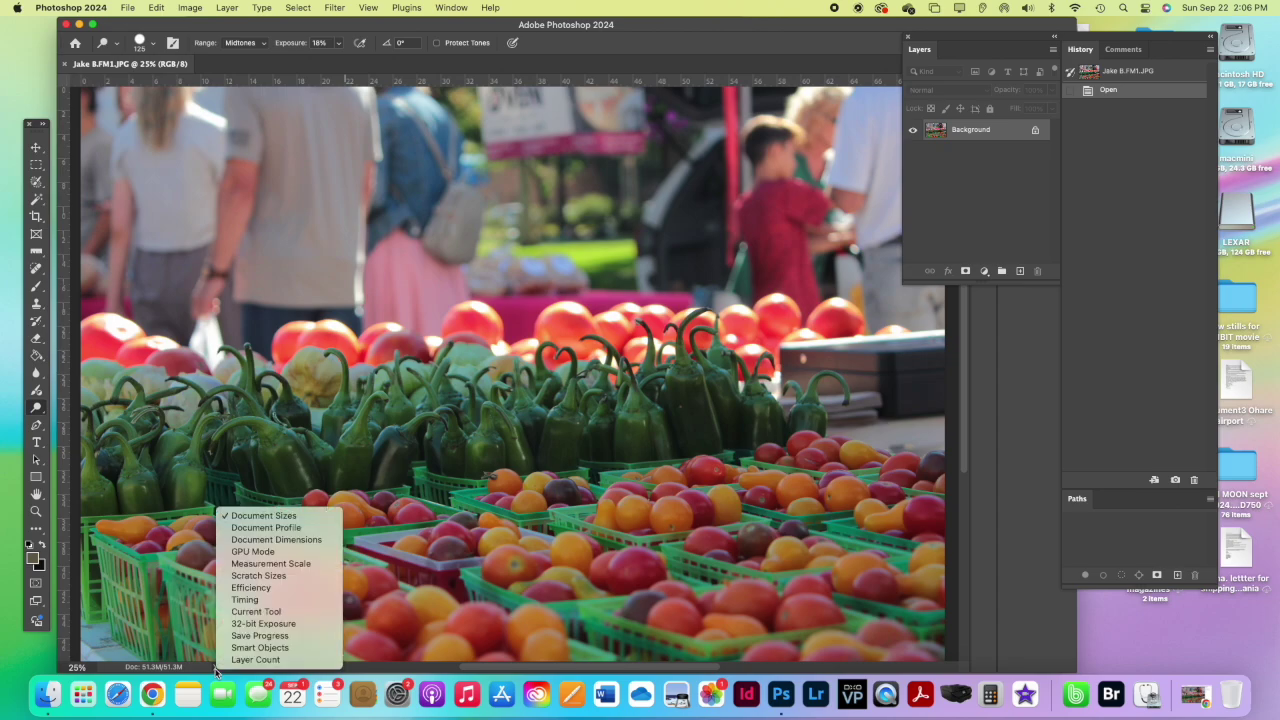
pyautogui.click(215, 670)
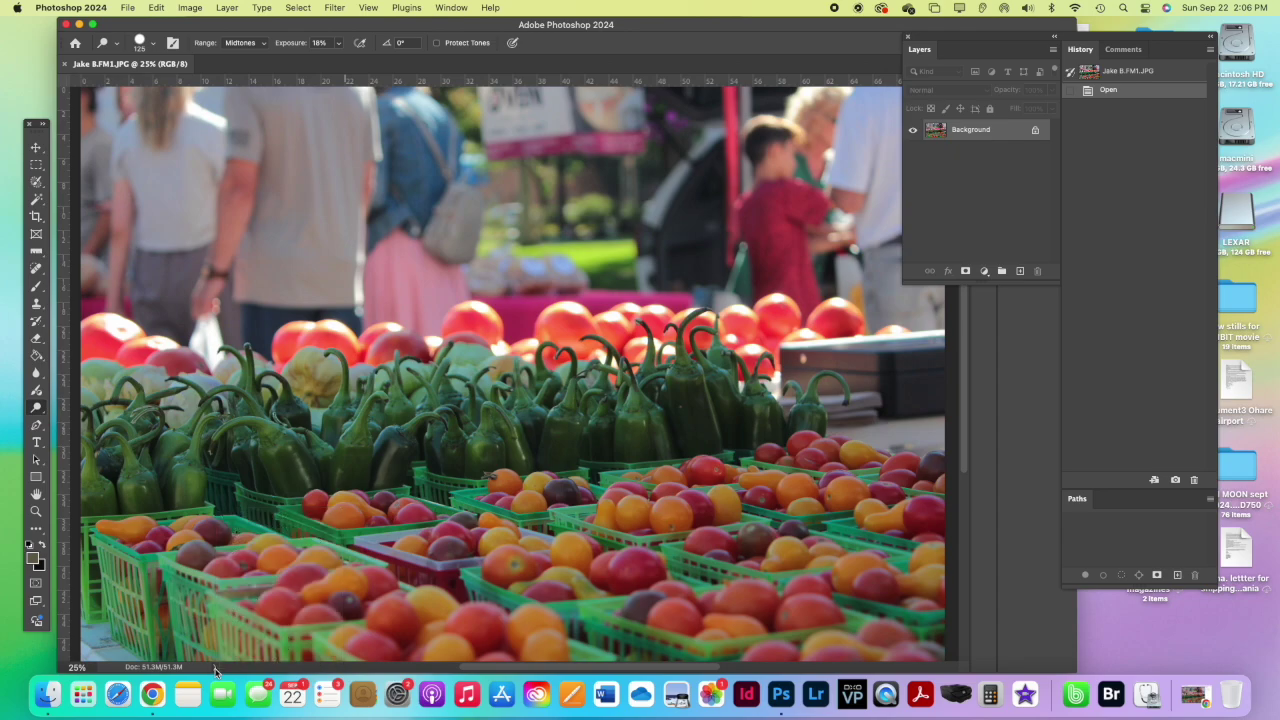
pyautogui.click(193, 8)
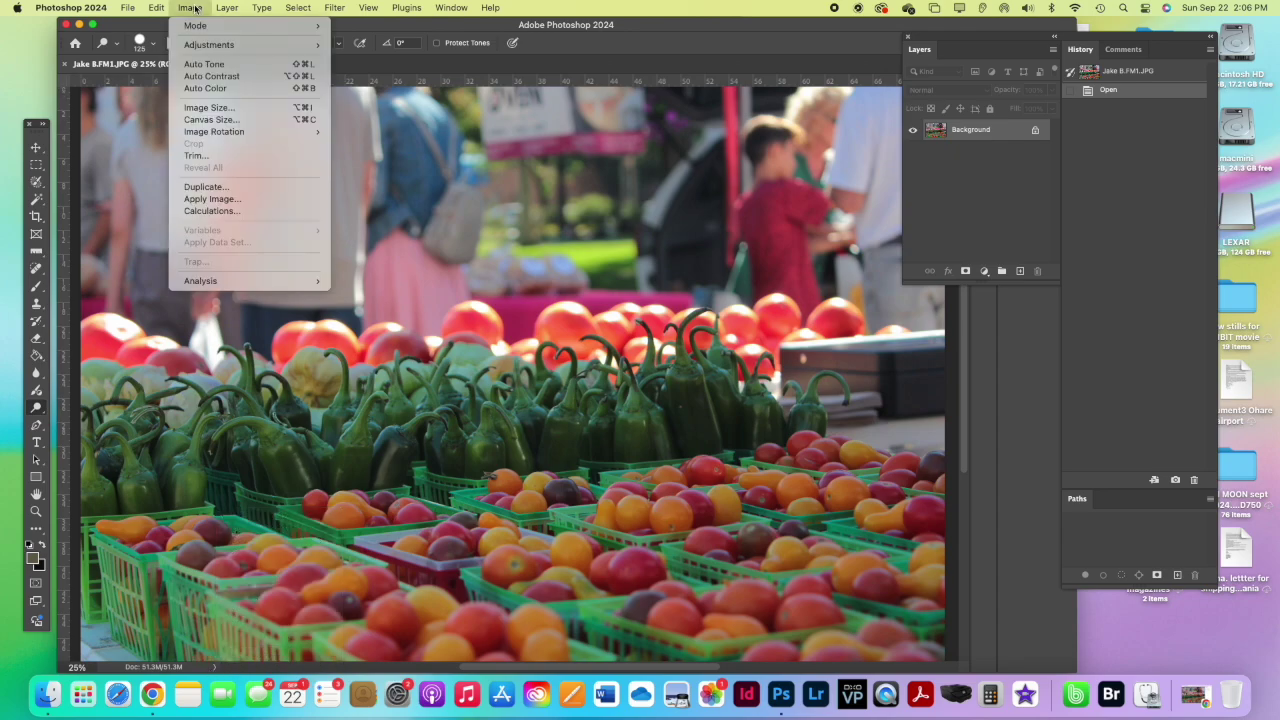
pyautogui.moveTo(198, 28)
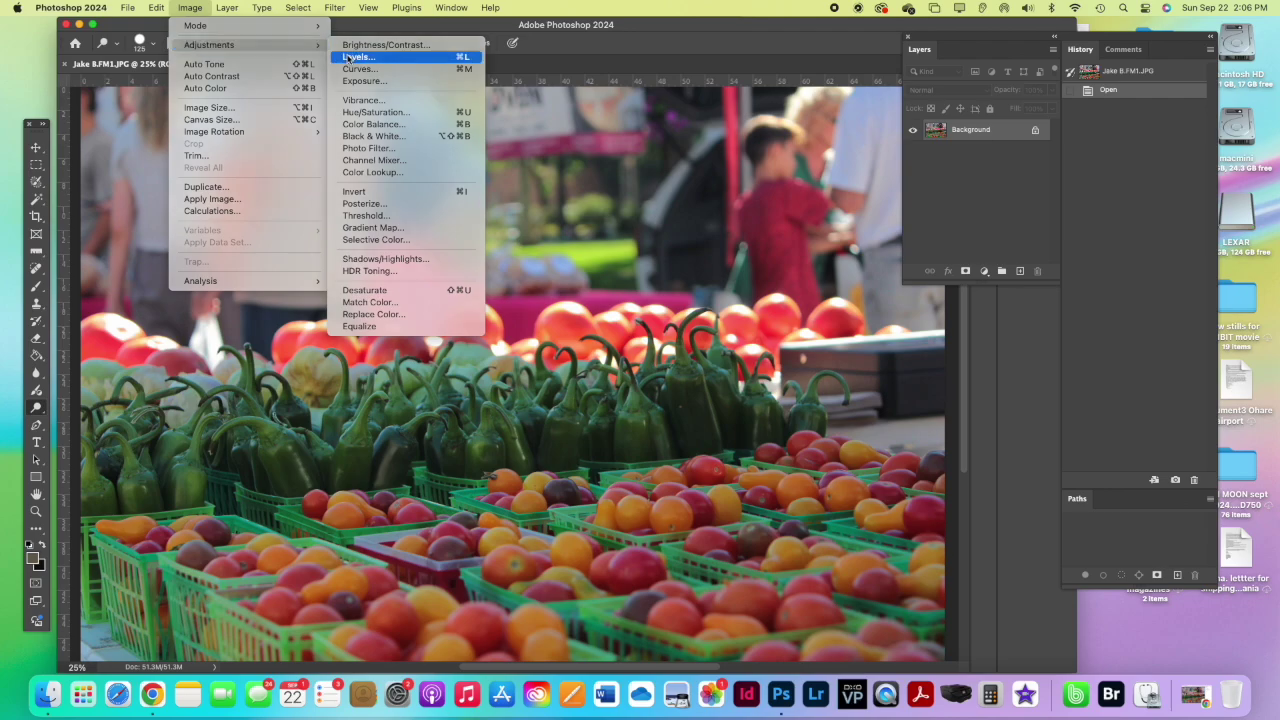
# - Launch Levels, dock the Layers panel back, and move the Levels dialog left over the photo
pyautogui.click(348, 58)
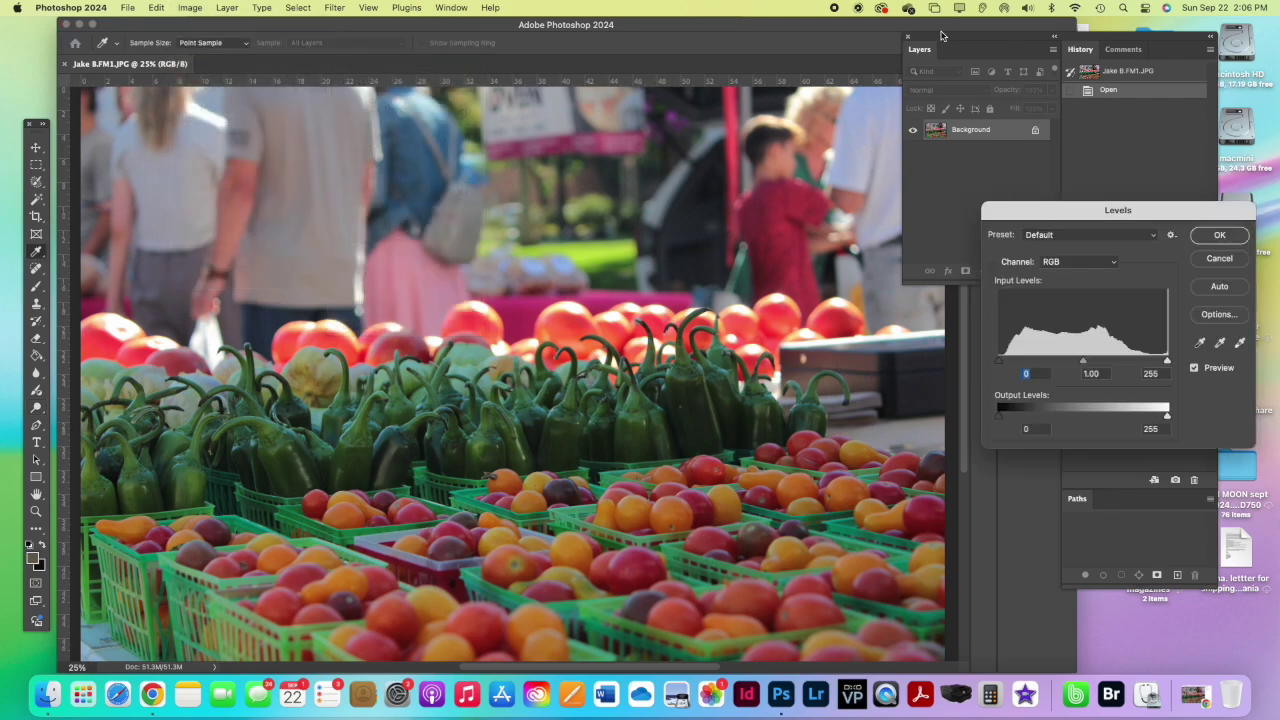
pyautogui.moveTo(939, 36); pyautogui.dragTo(1005, 40)
pyautogui.moveTo(1051, 210); pyautogui.dragTo(660, 190)
pyautogui.moveTo(828, 196); pyautogui.dragTo(709, 189)
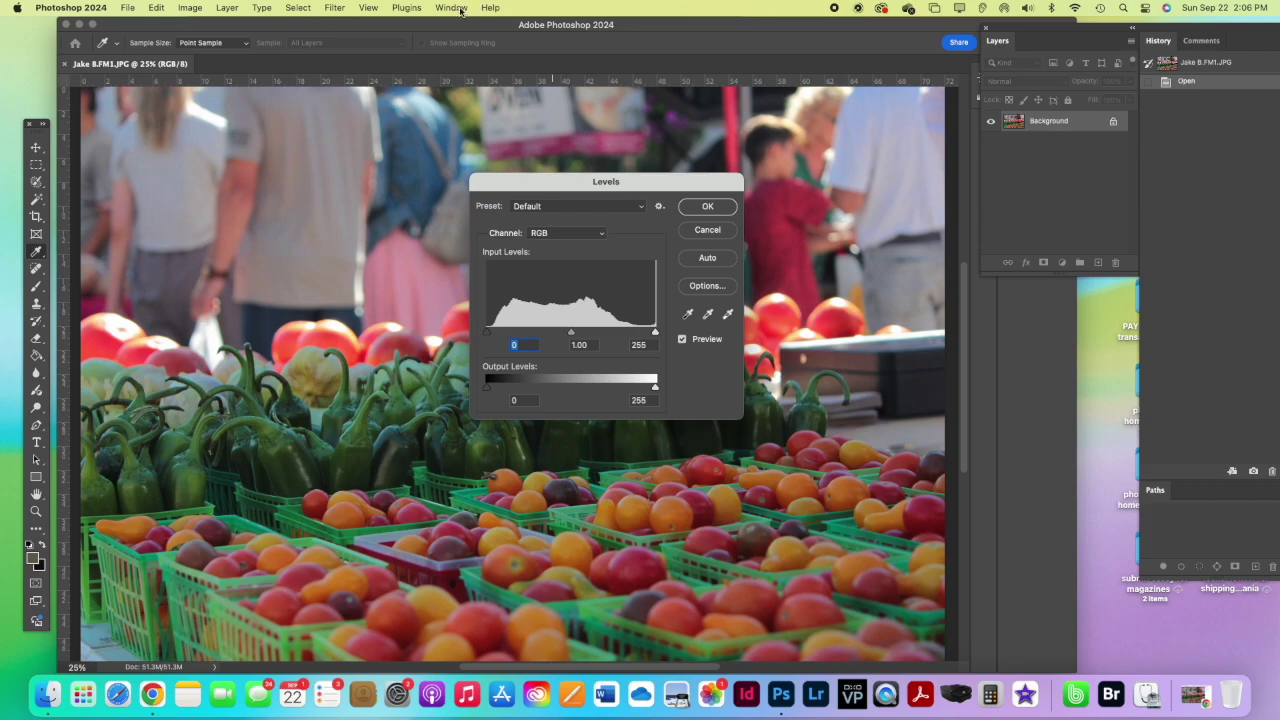
# - Hide the Paths panel from the Window menu and return to the Levels dialog
pyautogui.click(452, 8)
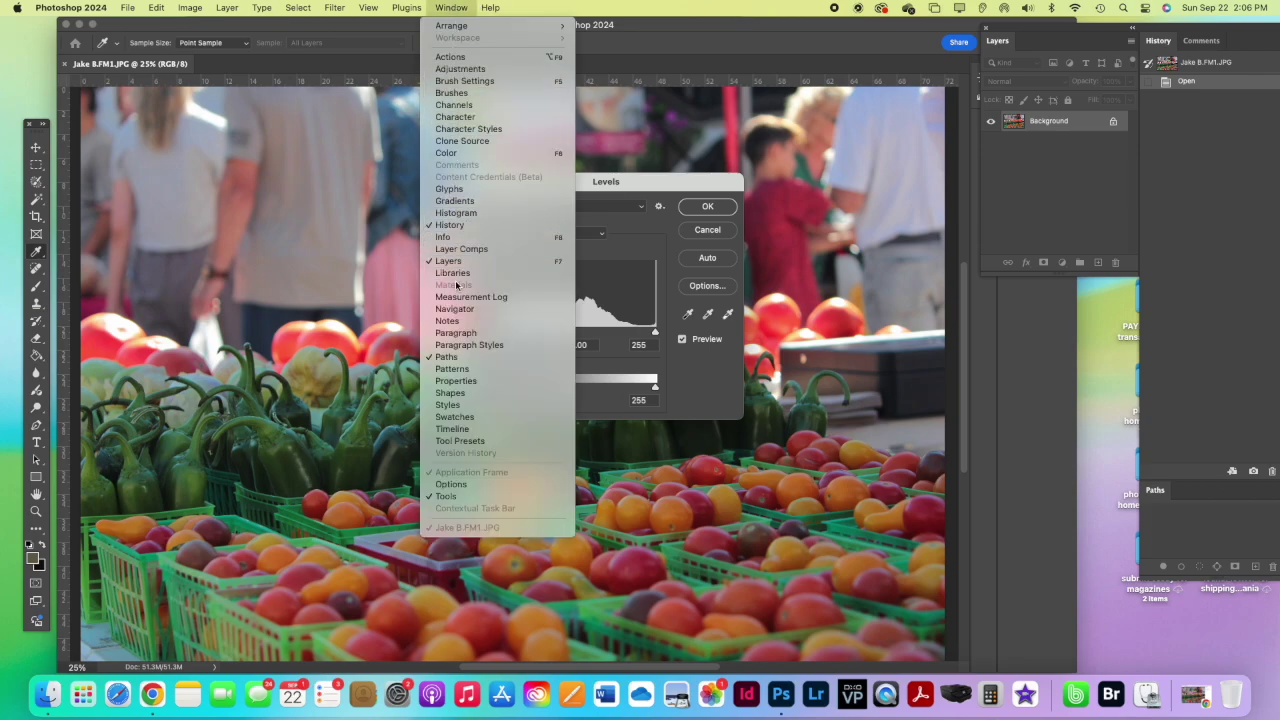
pyautogui.click(445, 357)
pyautogui.click(449, 8)
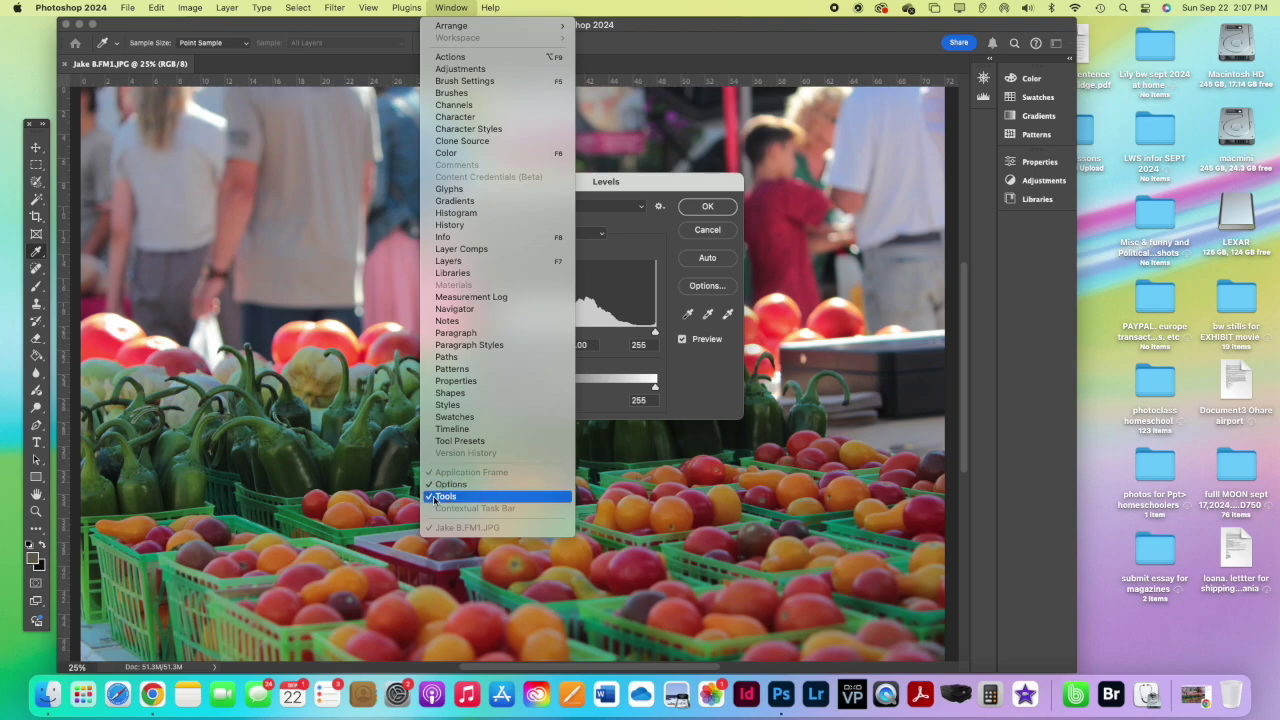
pyautogui.click(35, 145)
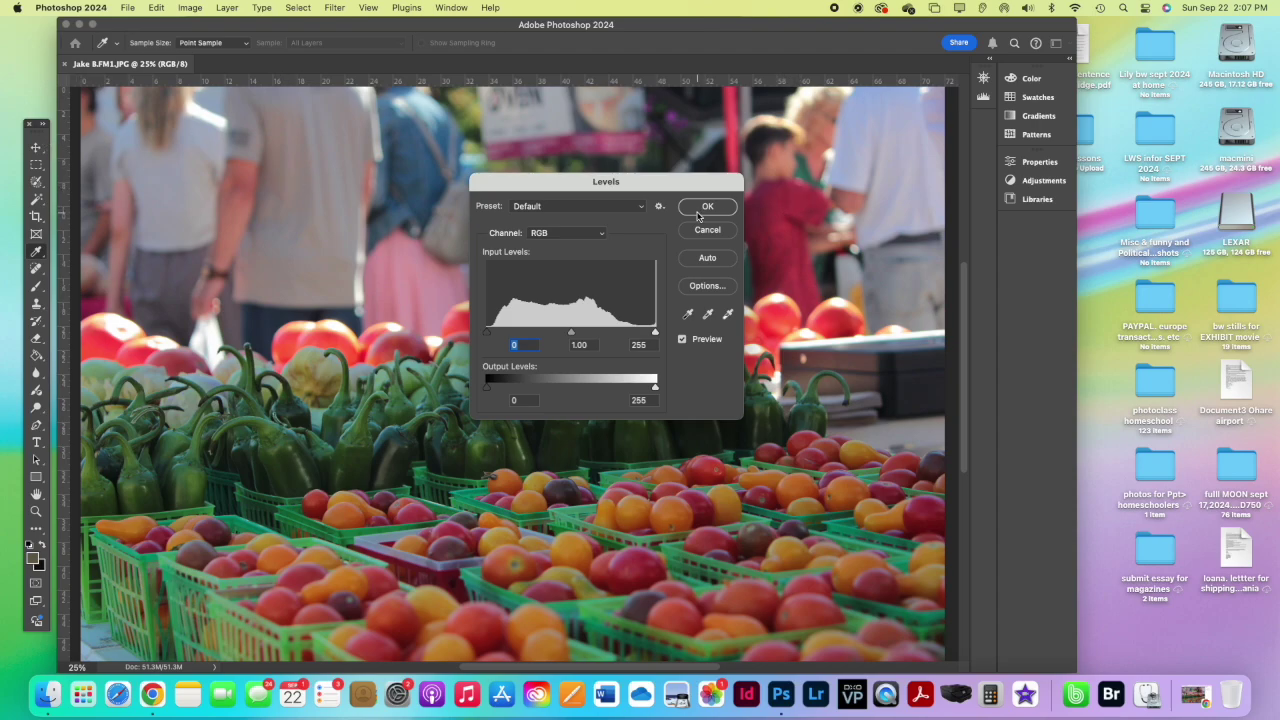
# - Rough in Levels: raise the black point, pull white to 233, and try midtone gammas
pyautogui.moveTo(662, 184); pyautogui.dragTo(784, 123)
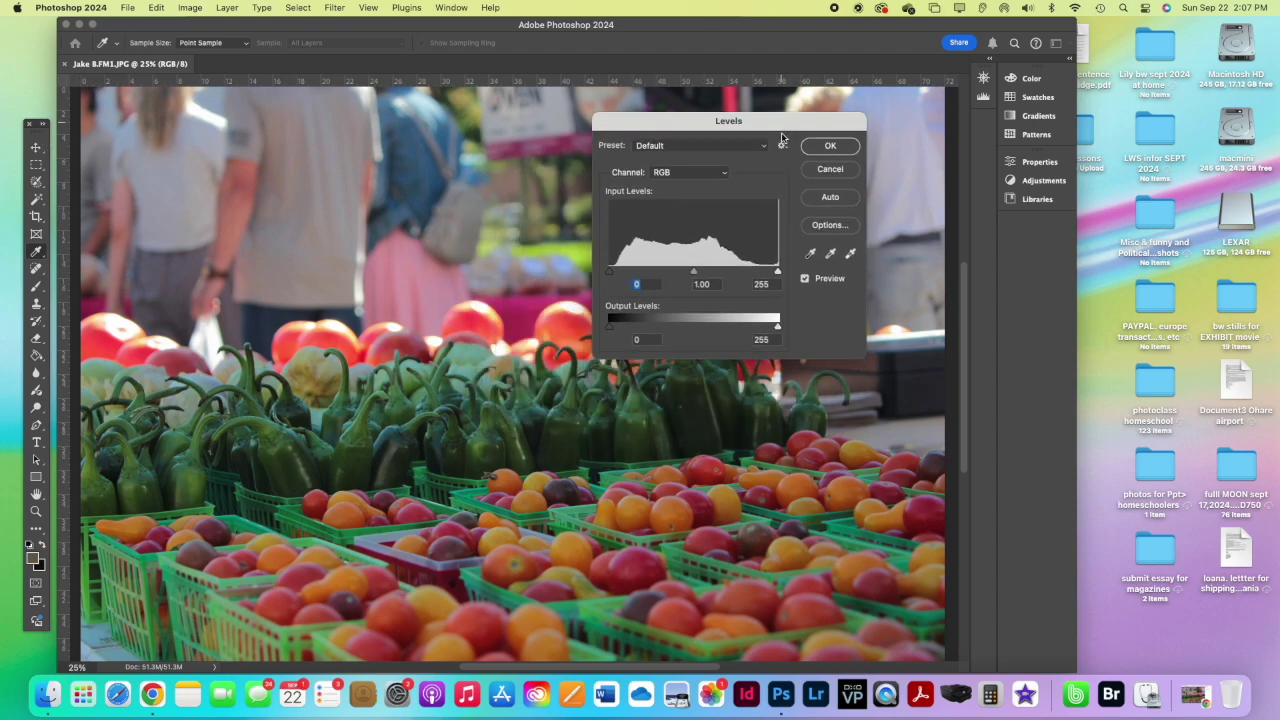
pyautogui.moveTo(609, 272); pyautogui.dragTo(618, 276)
pyautogui.moveTo(778, 272); pyautogui.dragTo(685, 274)
pyautogui.moveTo(648, 124); pyautogui.dragTo(896, 76)
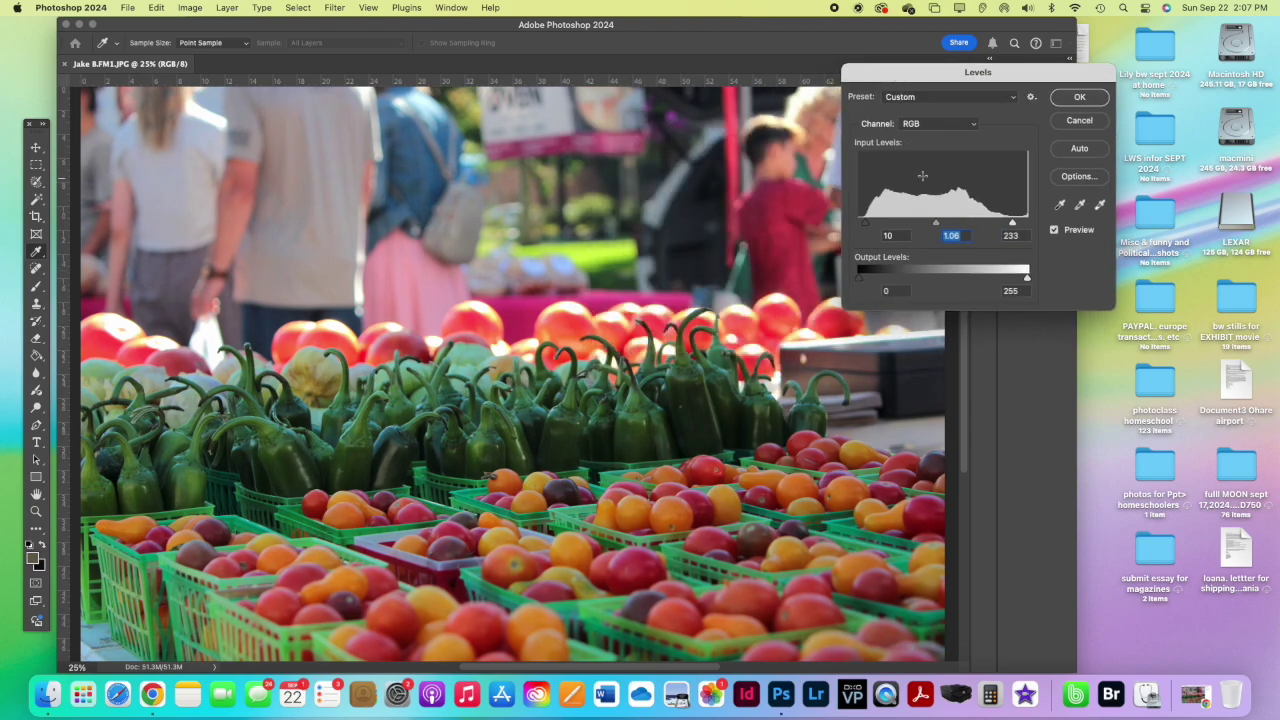
pyautogui.moveTo(936, 225); pyautogui.dragTo(939, 227)
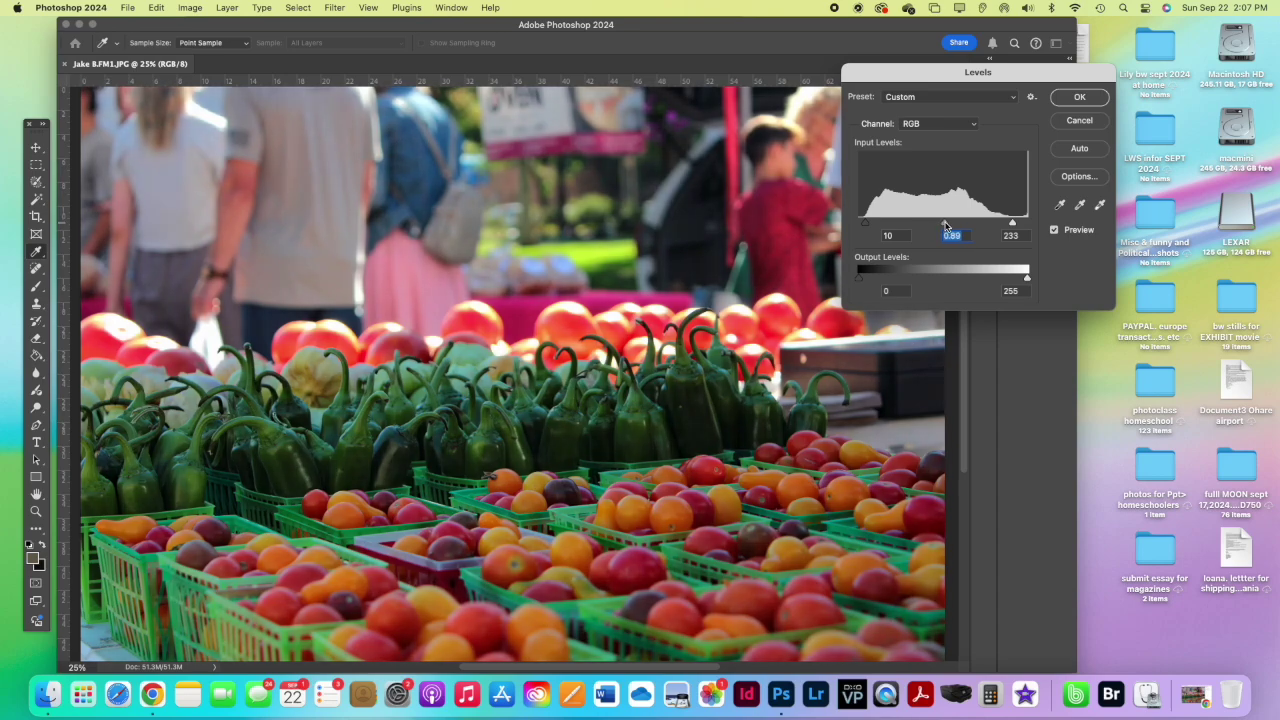
pyautogui.moveTo(939, 226); pyautogui.dragTo(942, 226)
pyautogui.click(1056, 231)
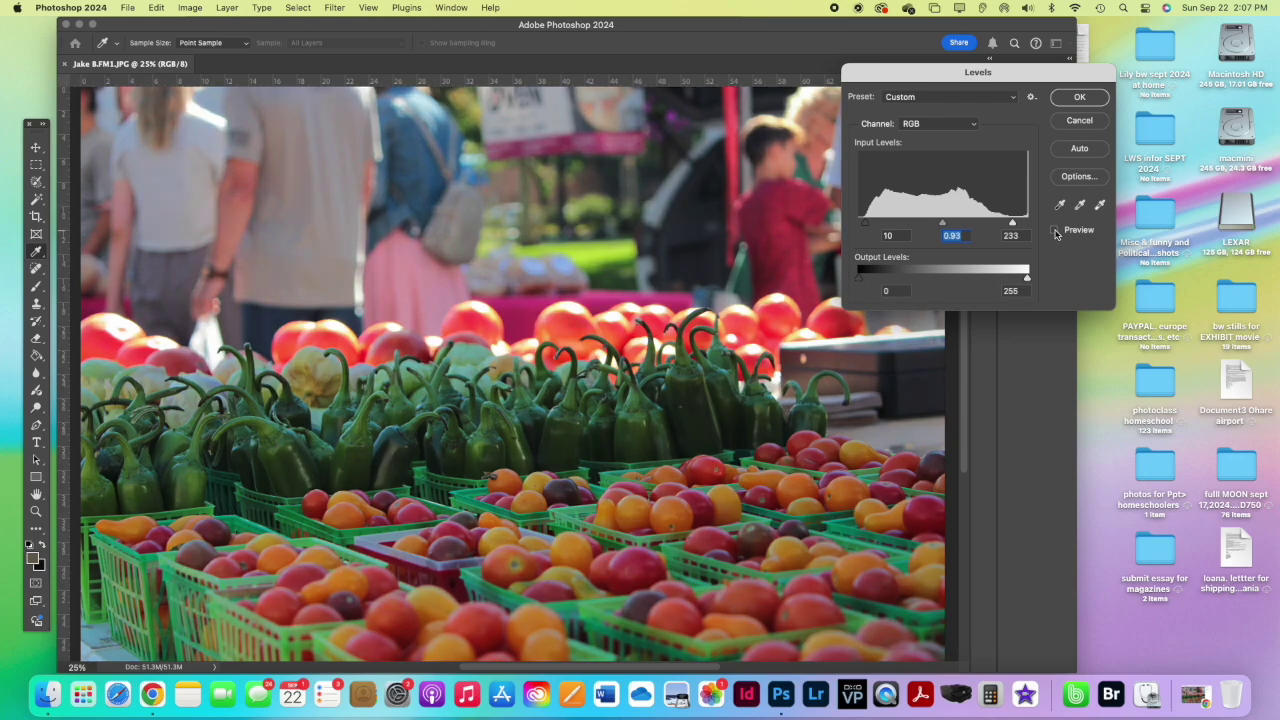
# - Refine Levels to white 226 and midtone 0.87, compare against the preview, and apply
pyautogui.moveTo(926, 76); pyautogui.dragTo(1019, 38)
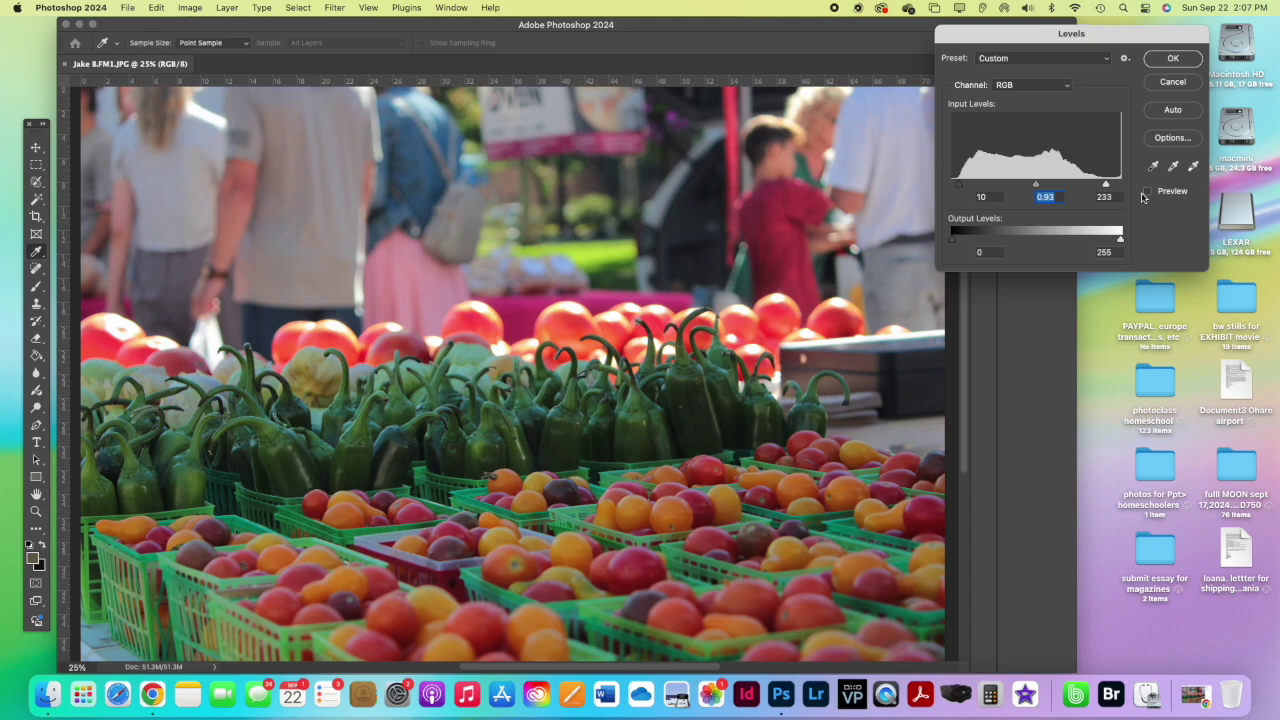
pyautogui.moveTo(1109, 187); pyautogui.dragTo(1103, 188)
pyautogui.click(1148, 193)
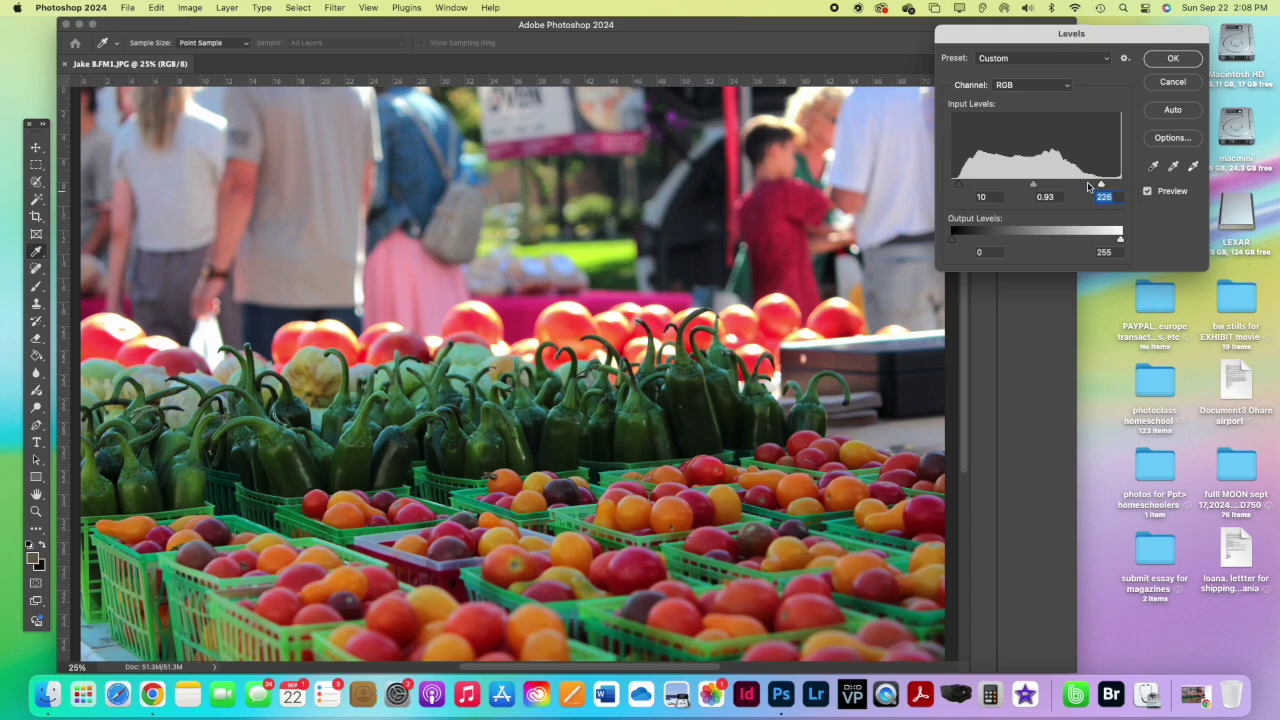
pyautogui.click(1150, 191)
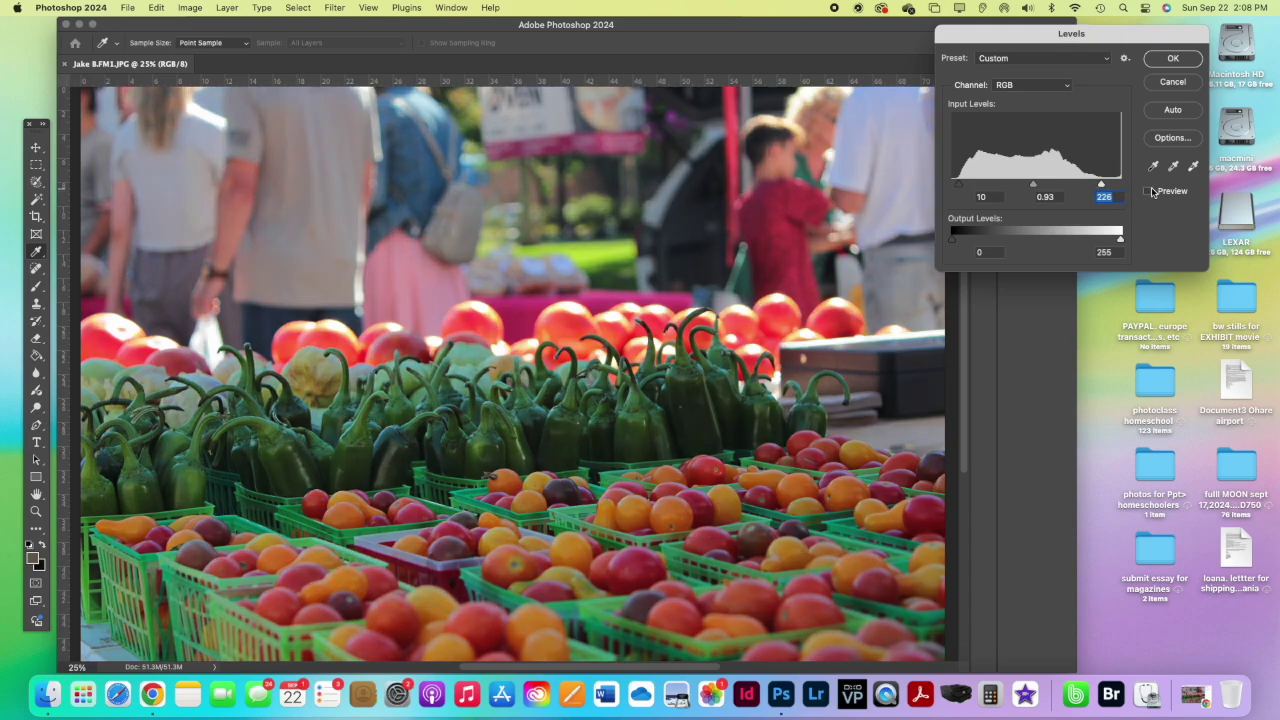
pyautogui.click(1150, 191)
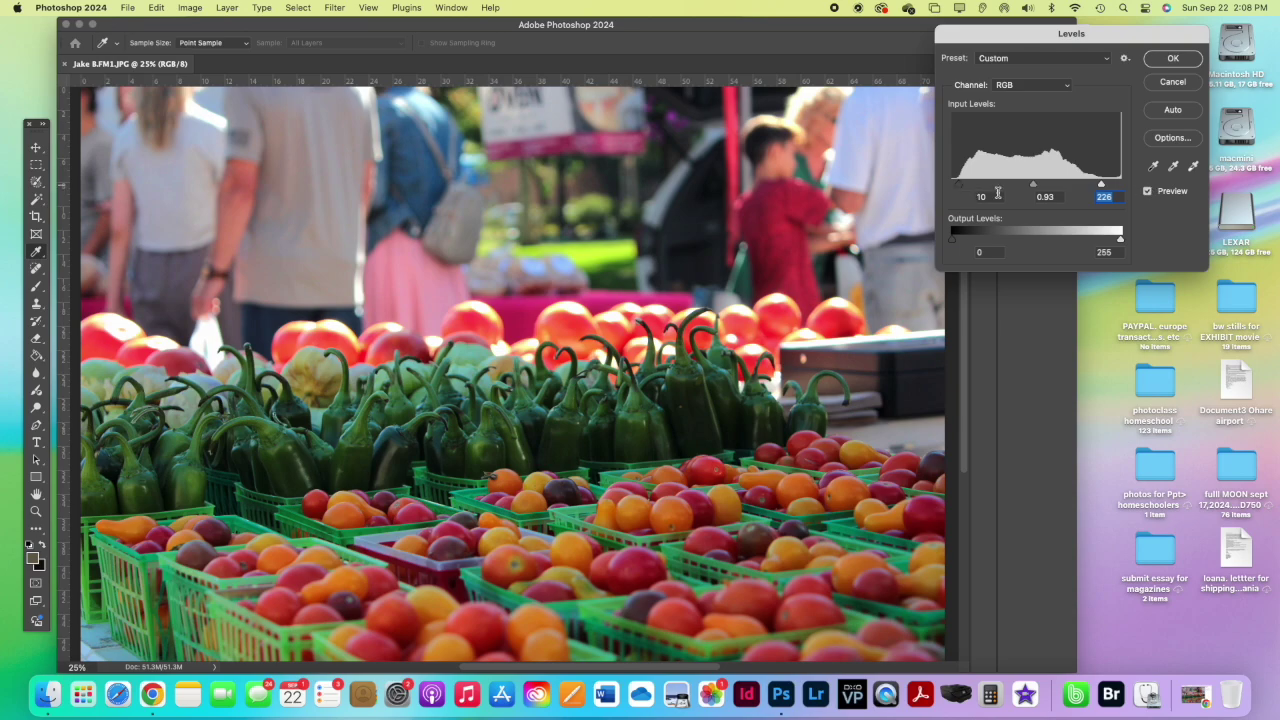
pyautogui.moveTo(1034, 188); pyautogui.dragTo(1036, 188)
pyautogui.moveTo(1037, 187); pyautogui.dragTo(1037, 187)
pyautogui.click(1176, 62)
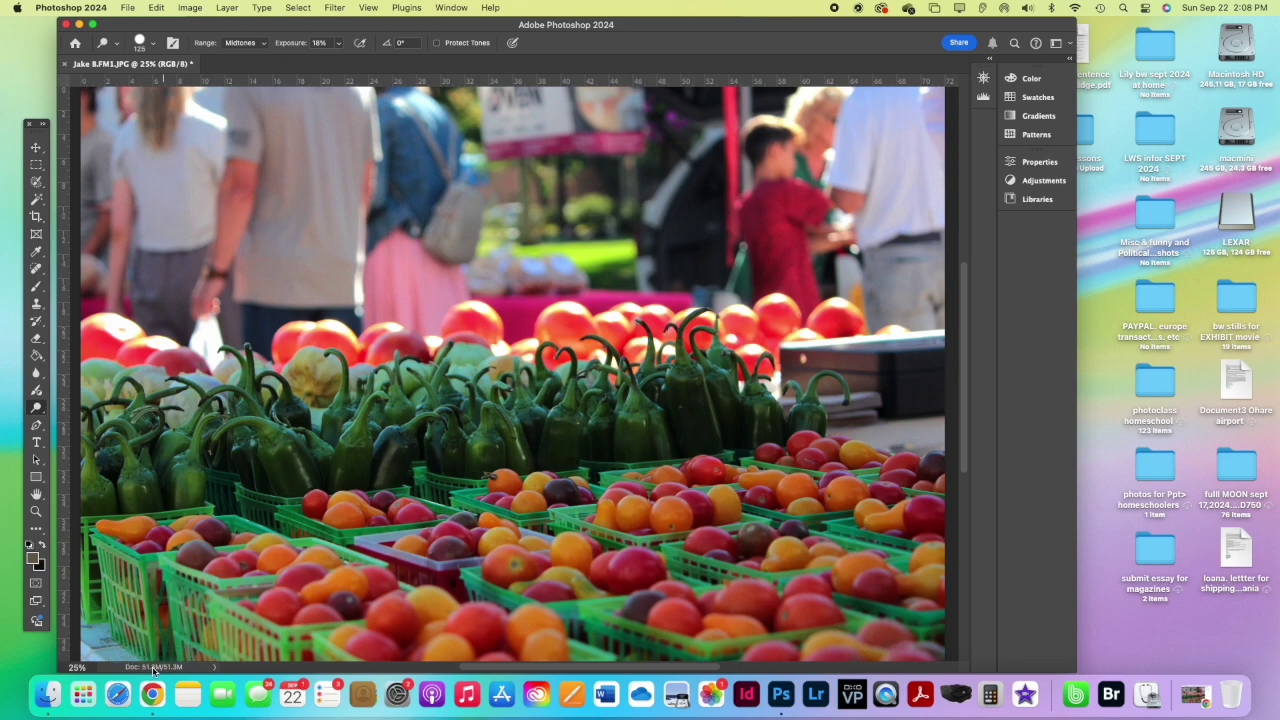
pyautogui.click(192, 8)
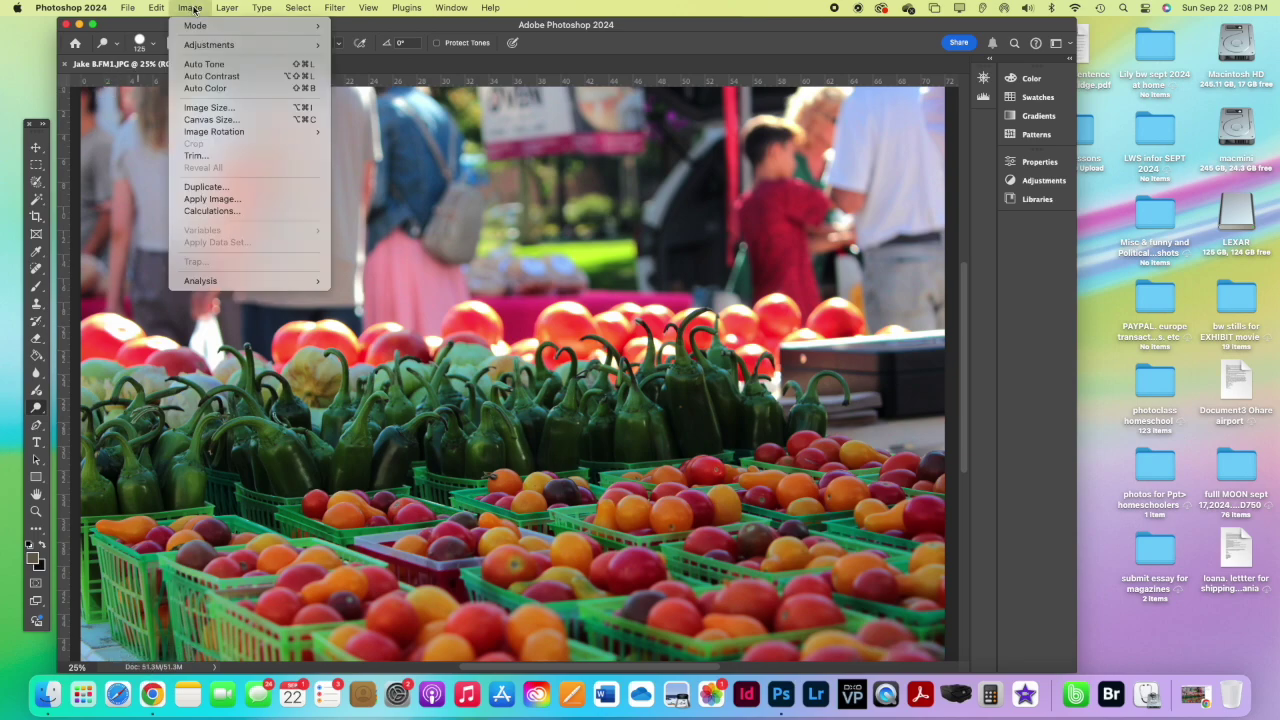
# - In Image Size, replace the width with 9 inches, giving 9 × 6 in at 72 pixels/inch
pyautogui.click(206, 108)
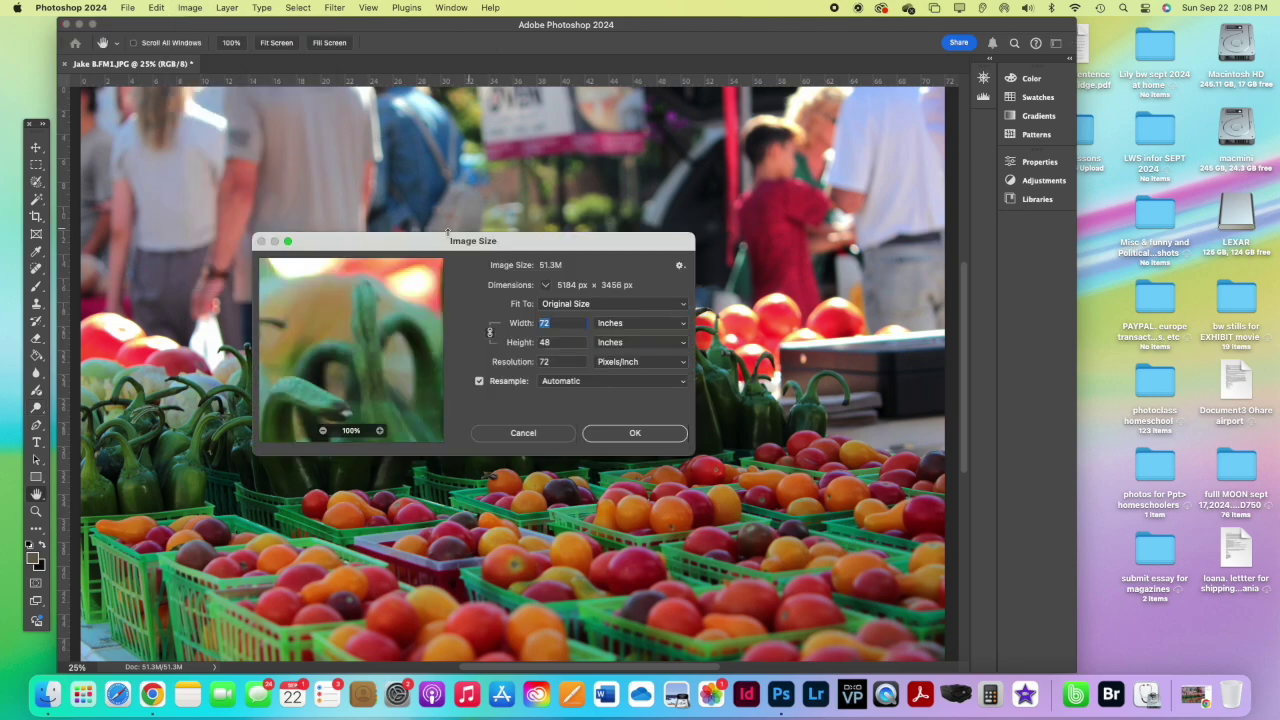
pyautogui.moveTo(385, 248); pyautogui.dragTo(761, 47)
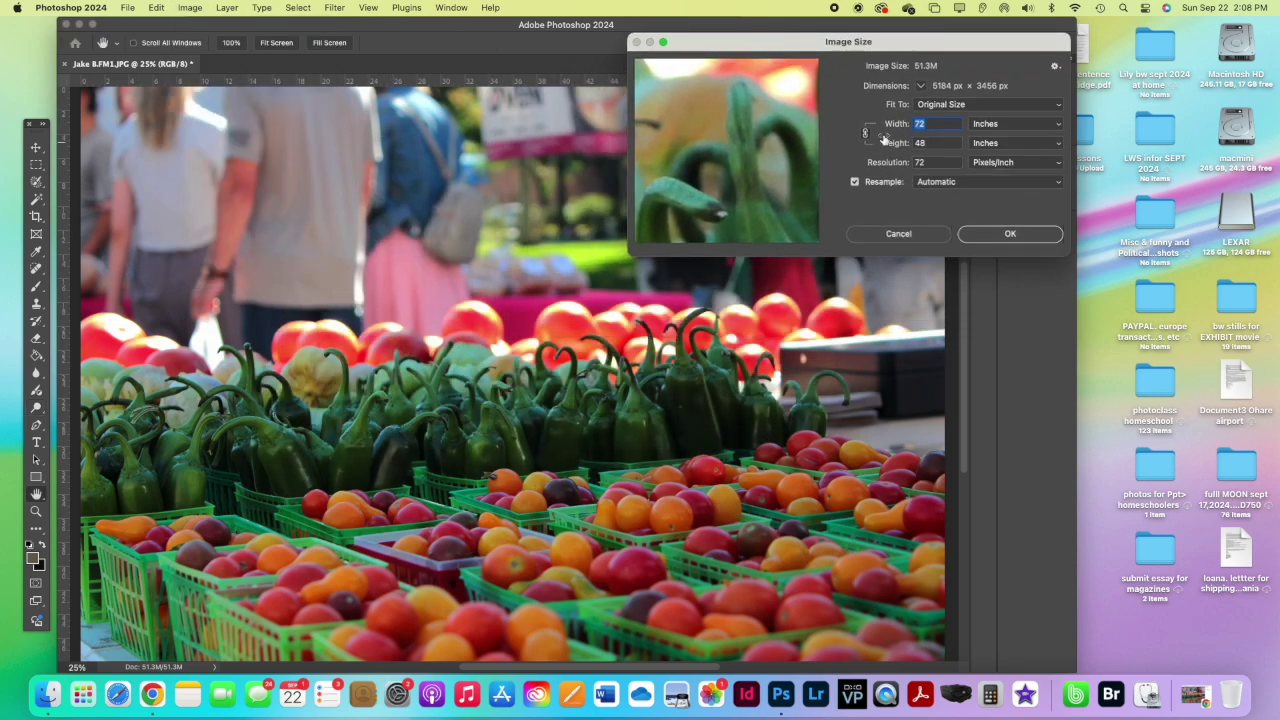
pyautogui.click(926, 163)
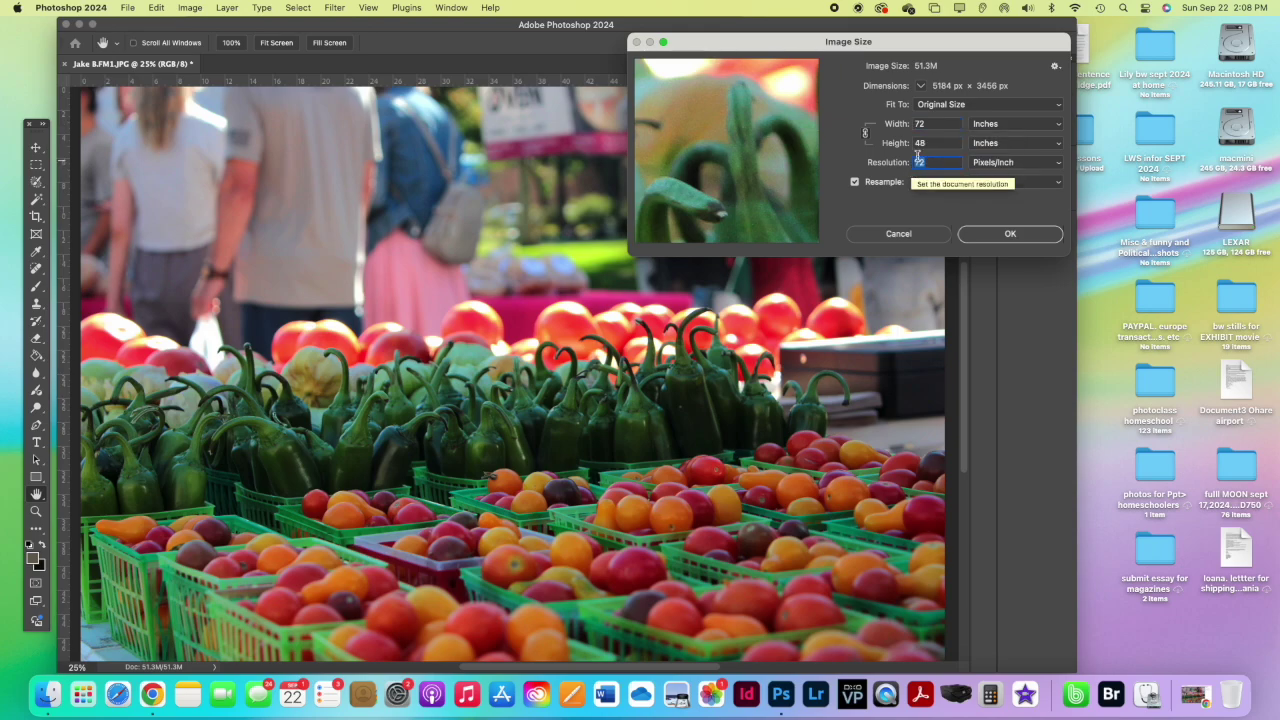
pyautogui.moveTo(929, 124); pyautogui.dragTo(912, 127)
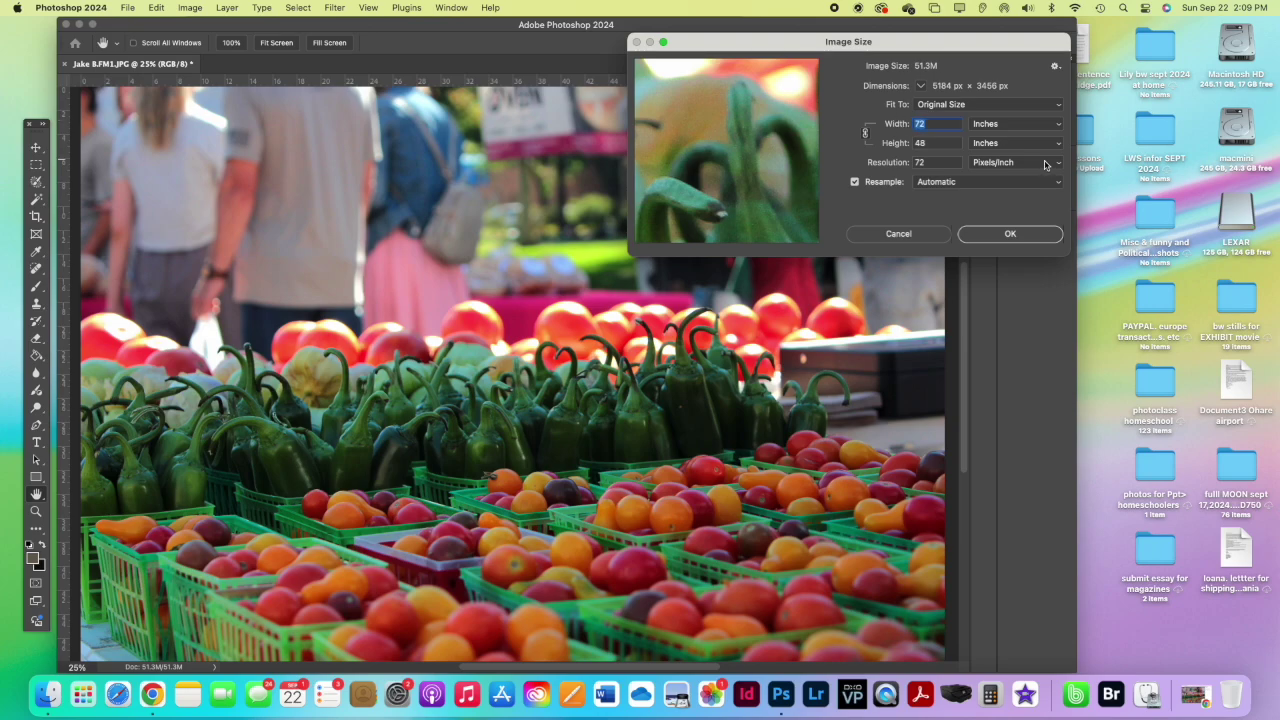
pyautogui.press('BackSpace')
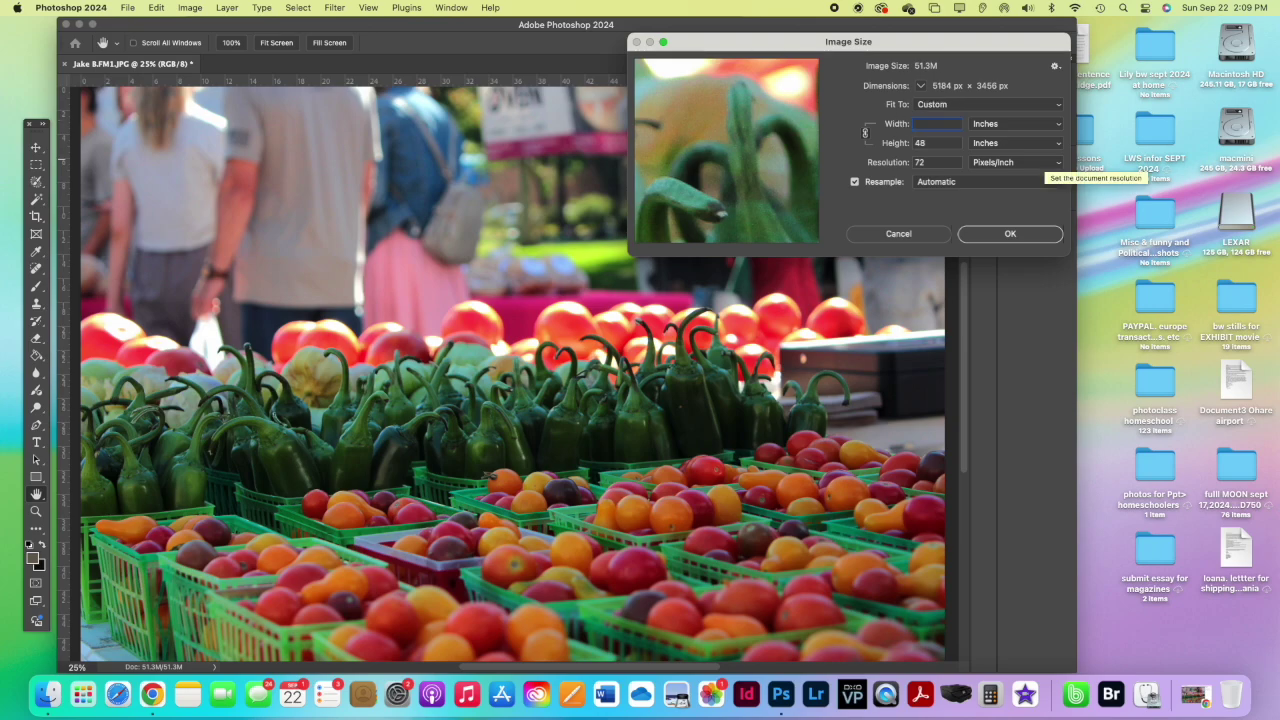
pyautogui.write('9')
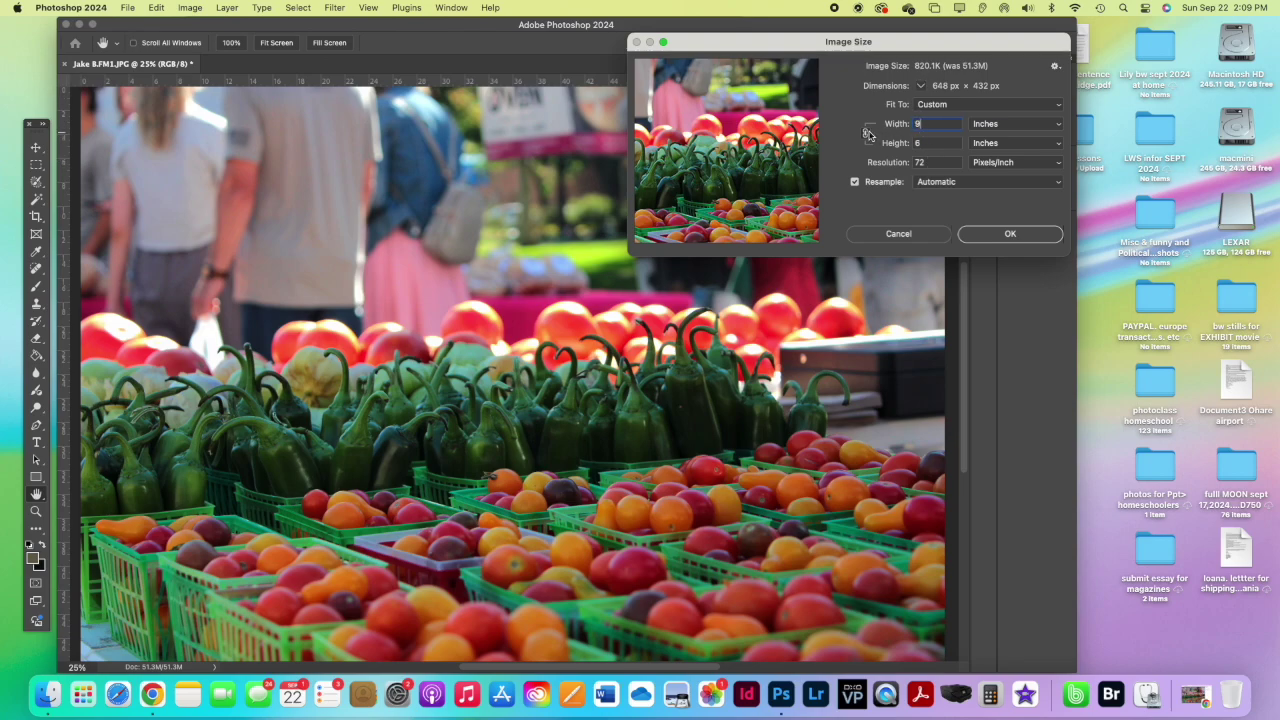
# - Set height to 8 inches and resolution to 300 pixels/inch, keeping inches as the unit
pyautogui.doubleClick(918, 143)
pyautogui.write('8')
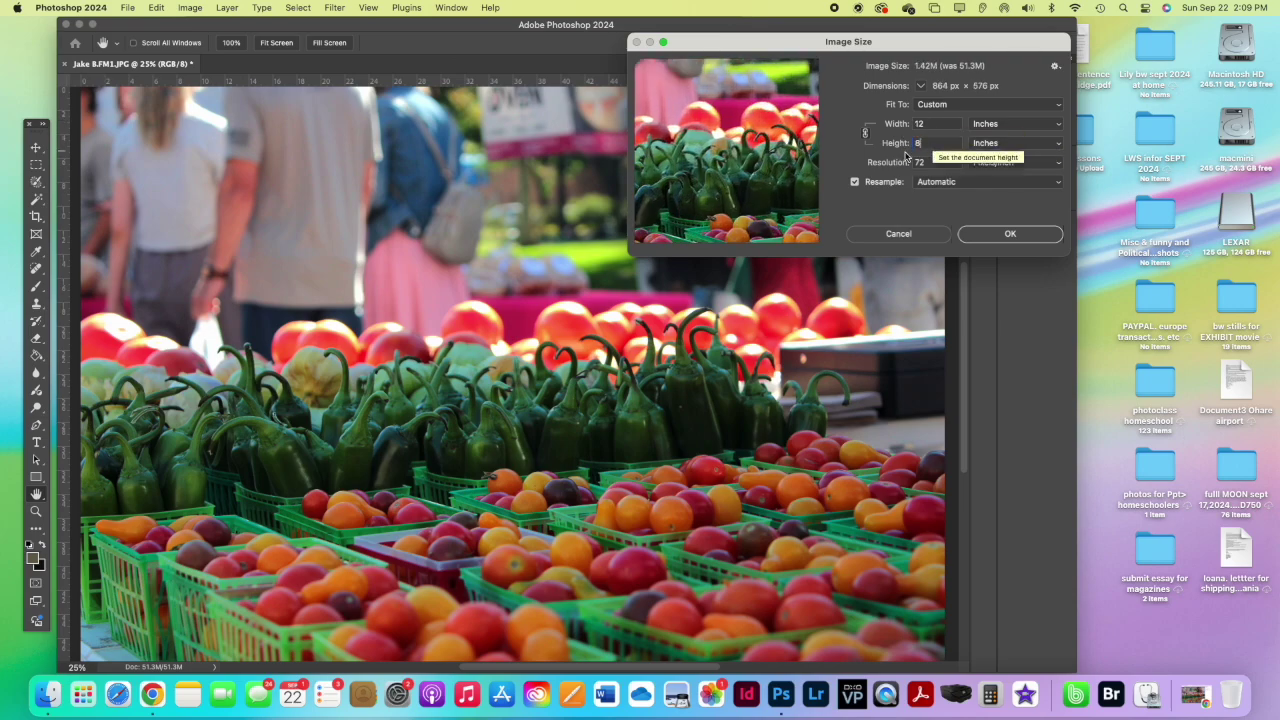
pyautogui.click(1007, 124)
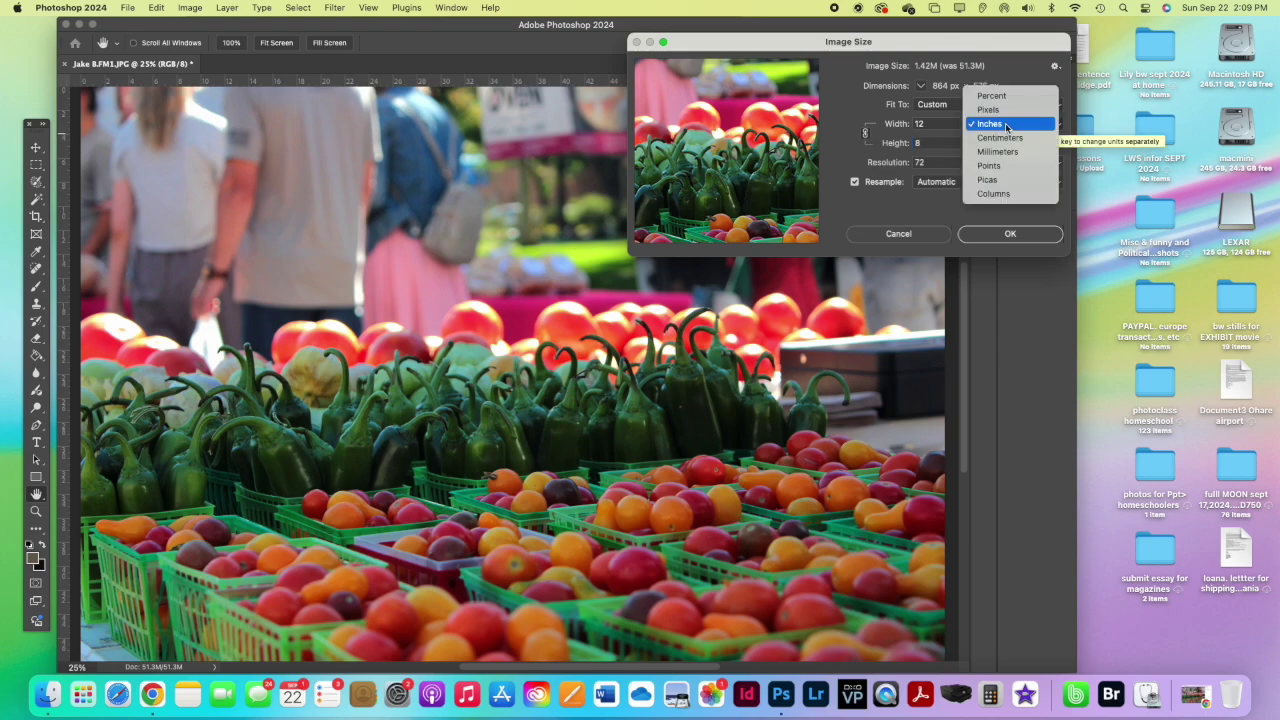
pyautogui.click(1007, 124)
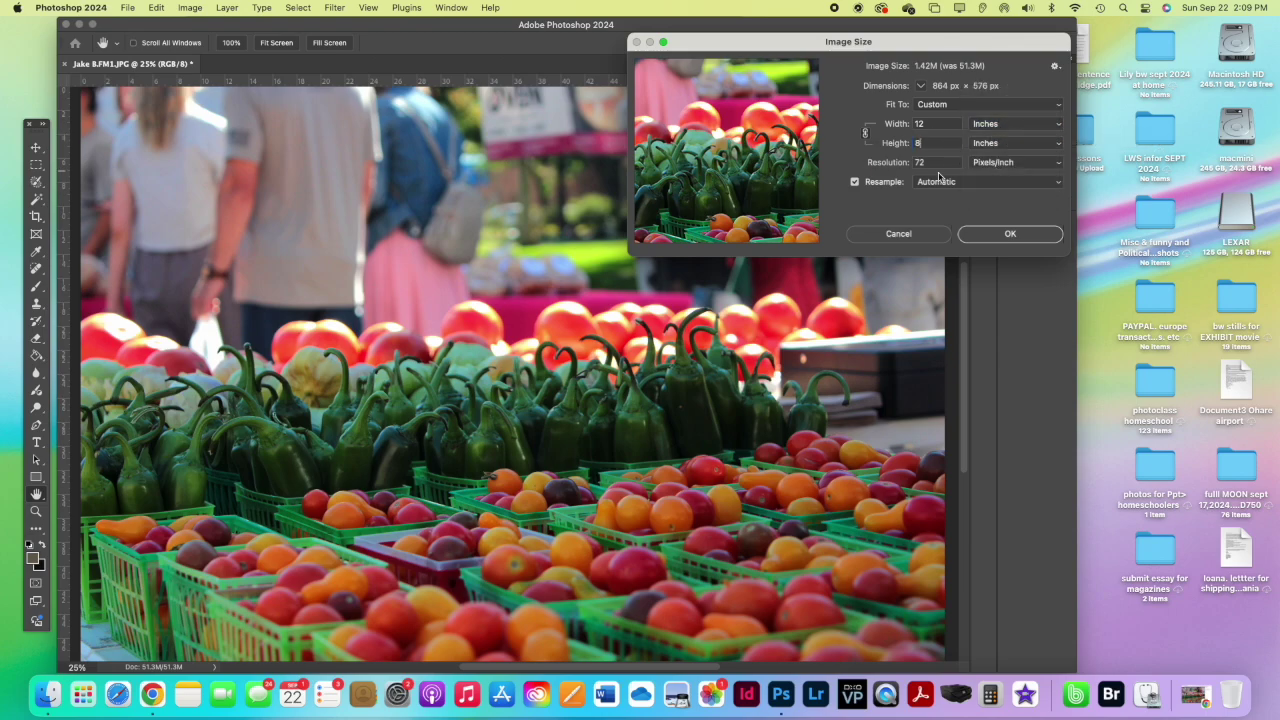
pyautogui.click(1033, 163)
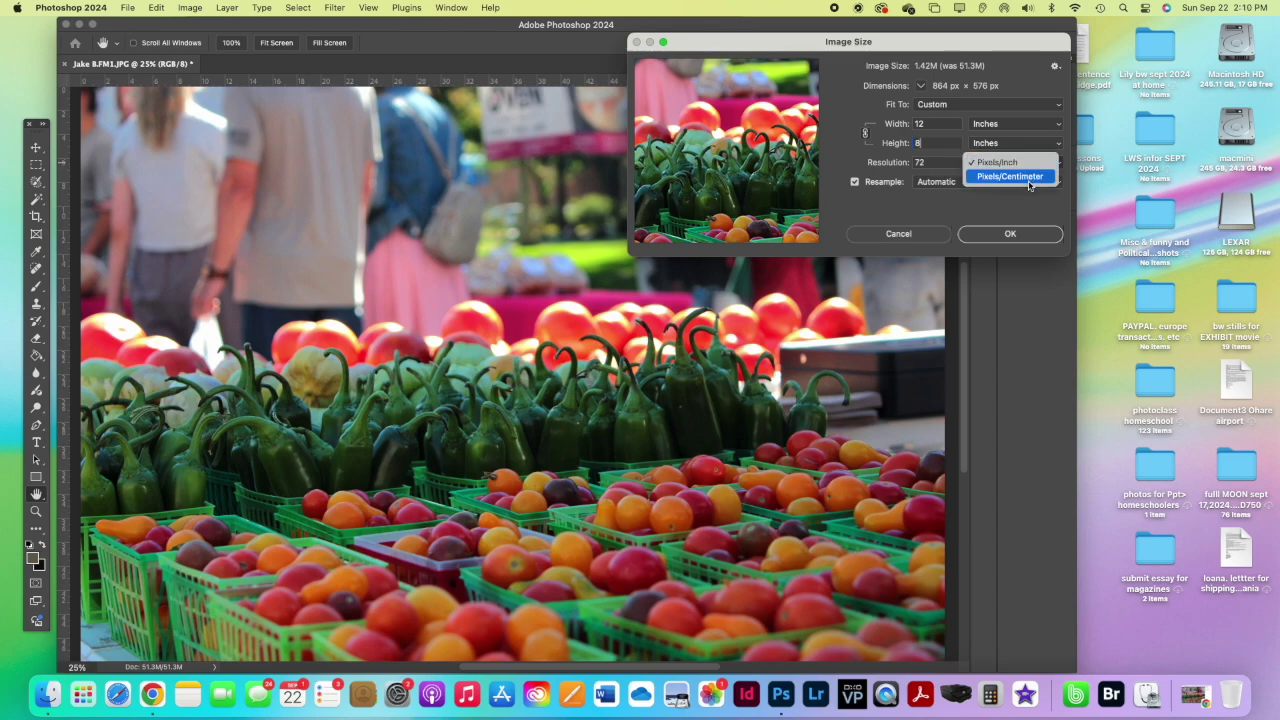
pyautogui.click(1018, 164)
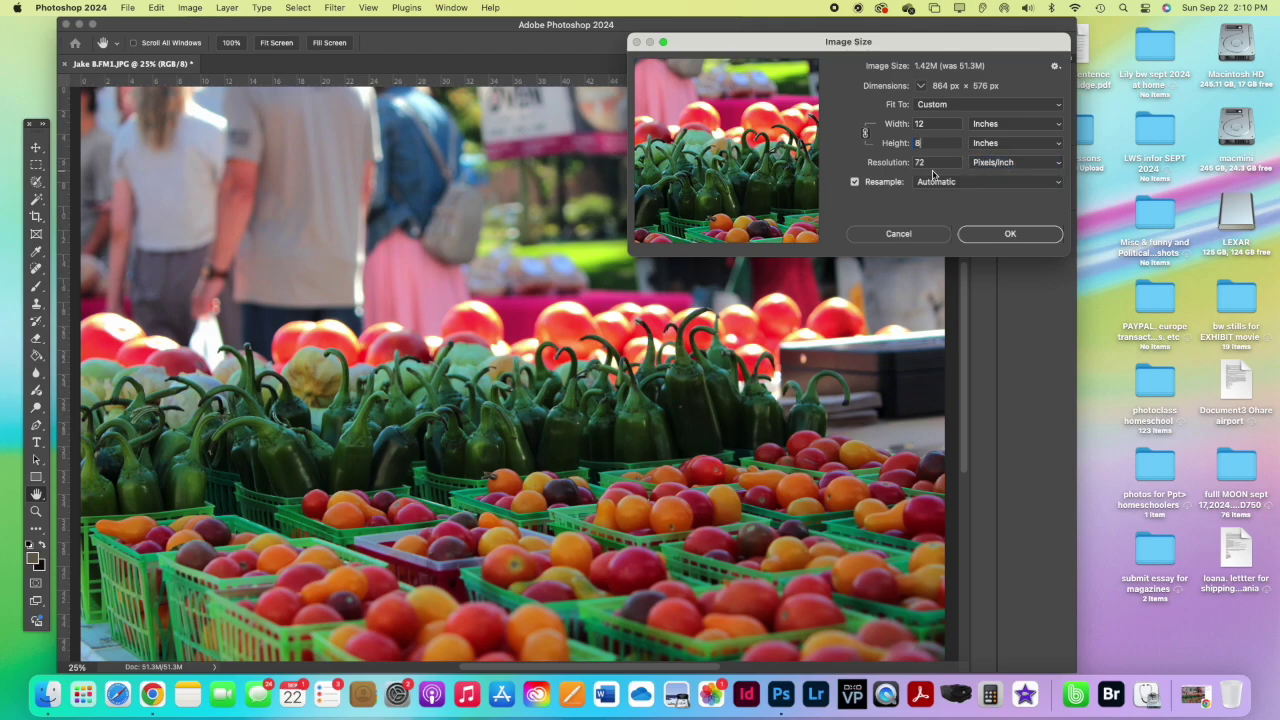
pyautogui.moveTo(935, 163); pyautogui.dragTo(897, 166)
pyautogui.write('300')
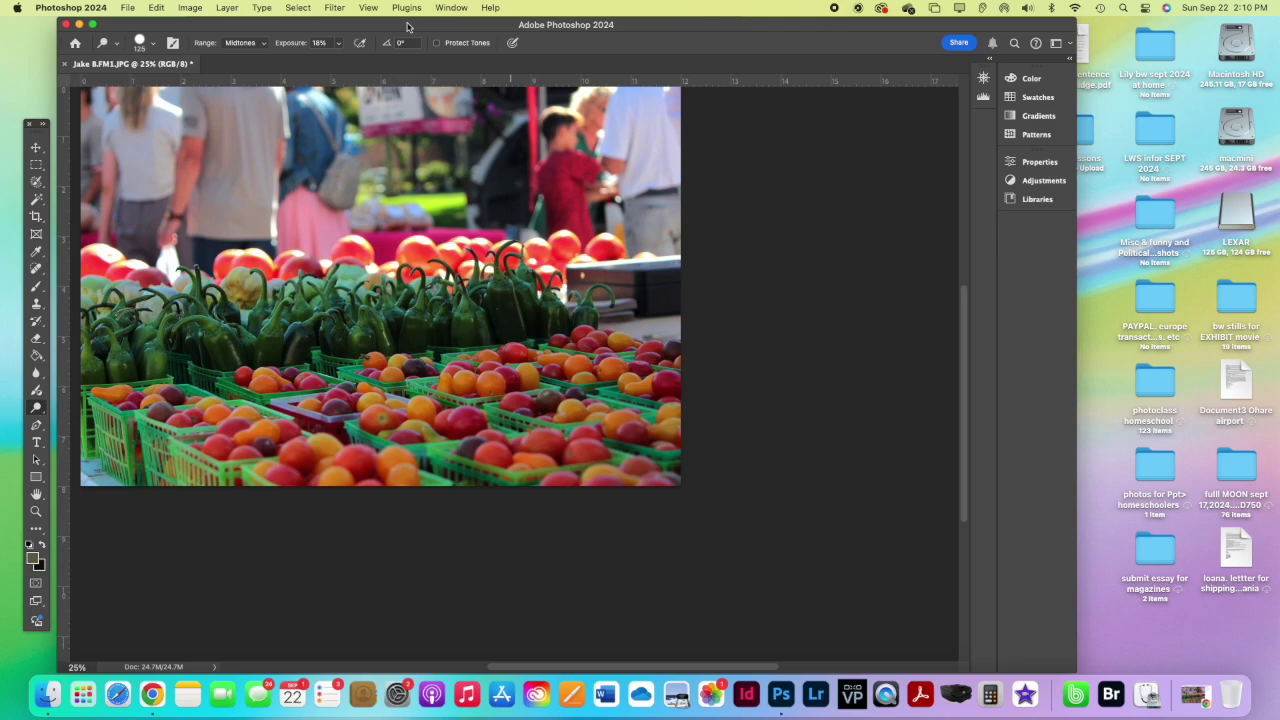
# - Fit the photo on screen and drag horizontal guides above the tomatoes and across the baskets
pyautogui.press('super+0')
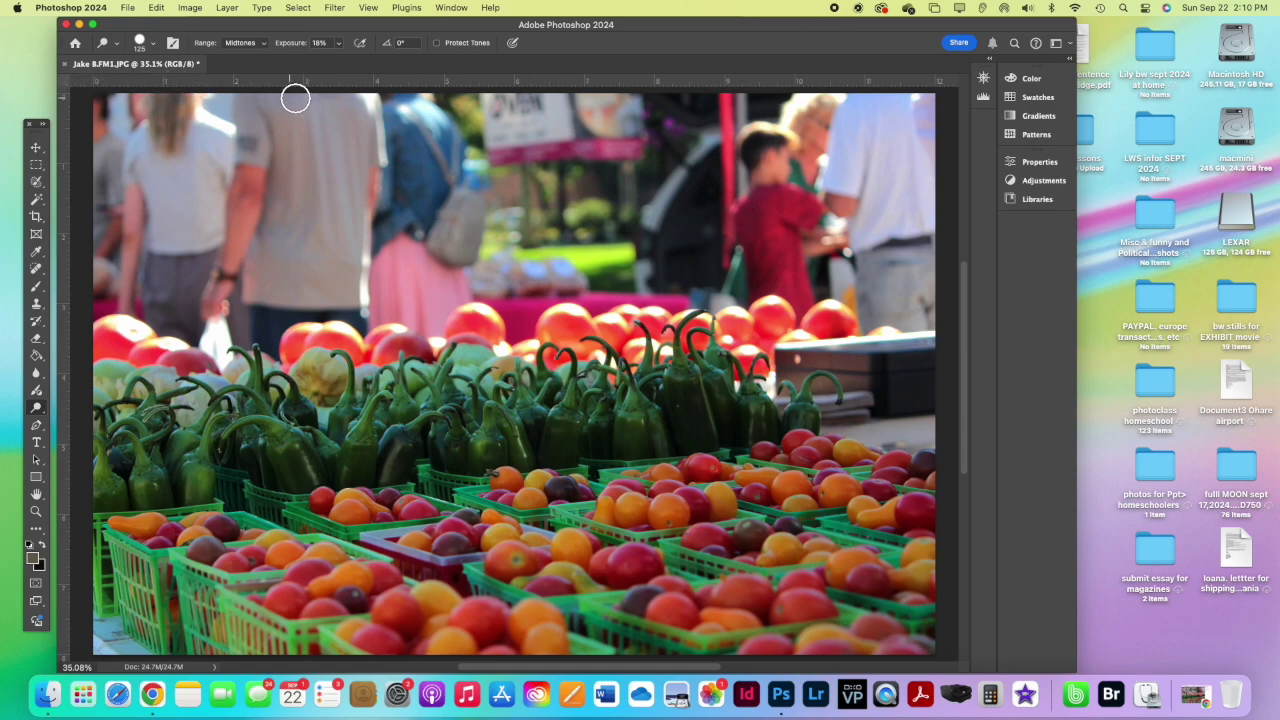
pyautogui.moveTo(336, 82); pyautogui.dragTo(337, 300)
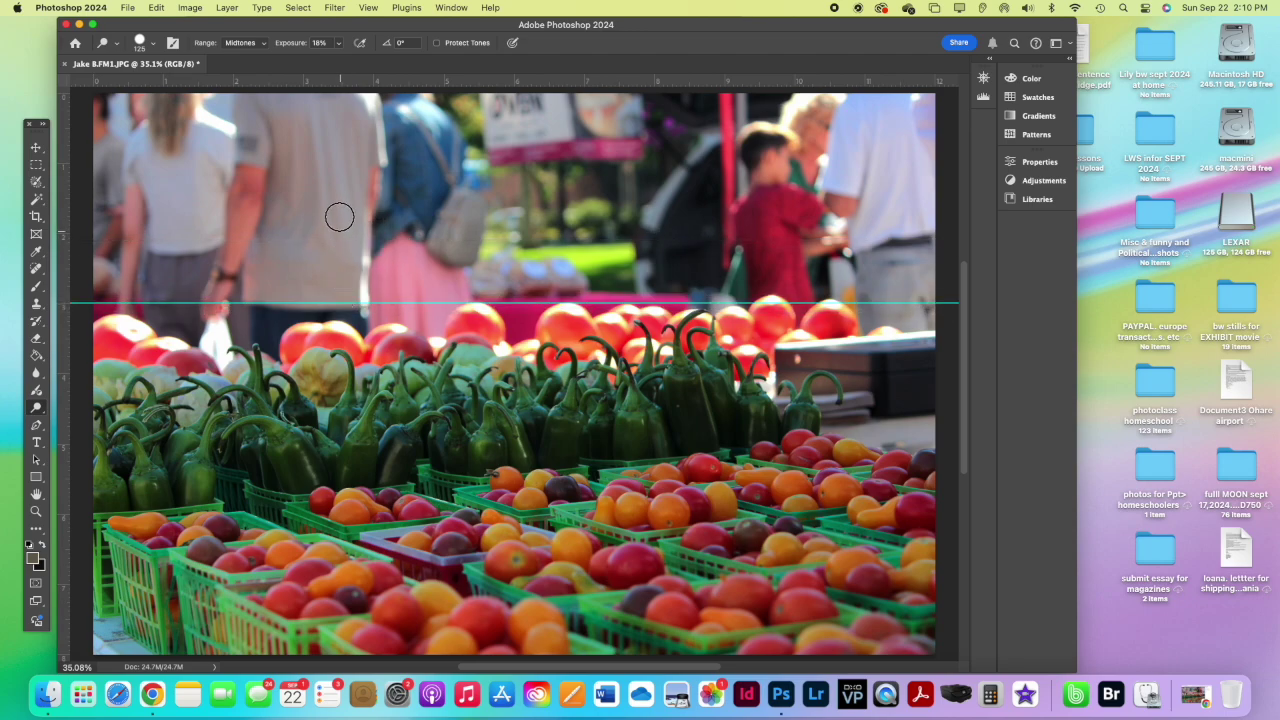
pyautogui.moveTo(349, 84)
pyautogui.mouseDown()
pyautogui.moveTo(325, 256)
pyautogui.moveTo(323, 515)
pyautogui.mouseUp()
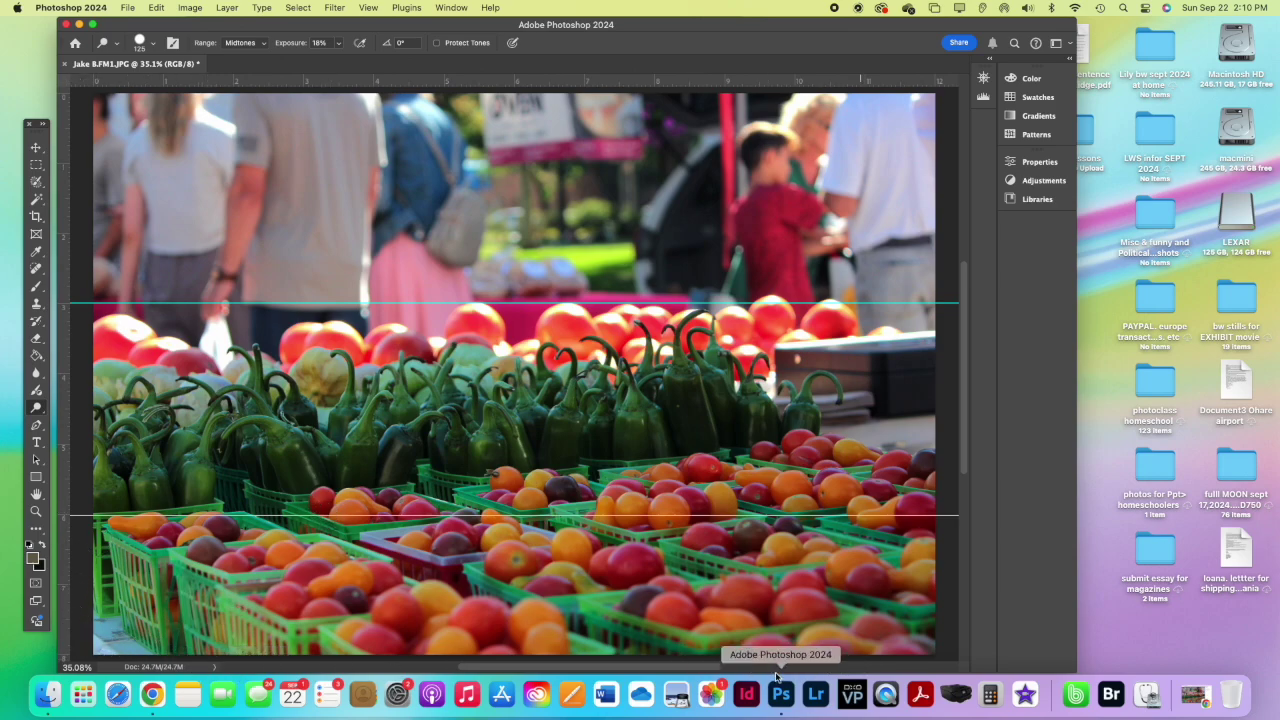
pyautogui.moveTo(966, 452)
pyautogui.mouseDown()
pyautogui.moveTo(964, 472)
pyautogui.moveTo(969, 457)
pyautogui.mouseUp()
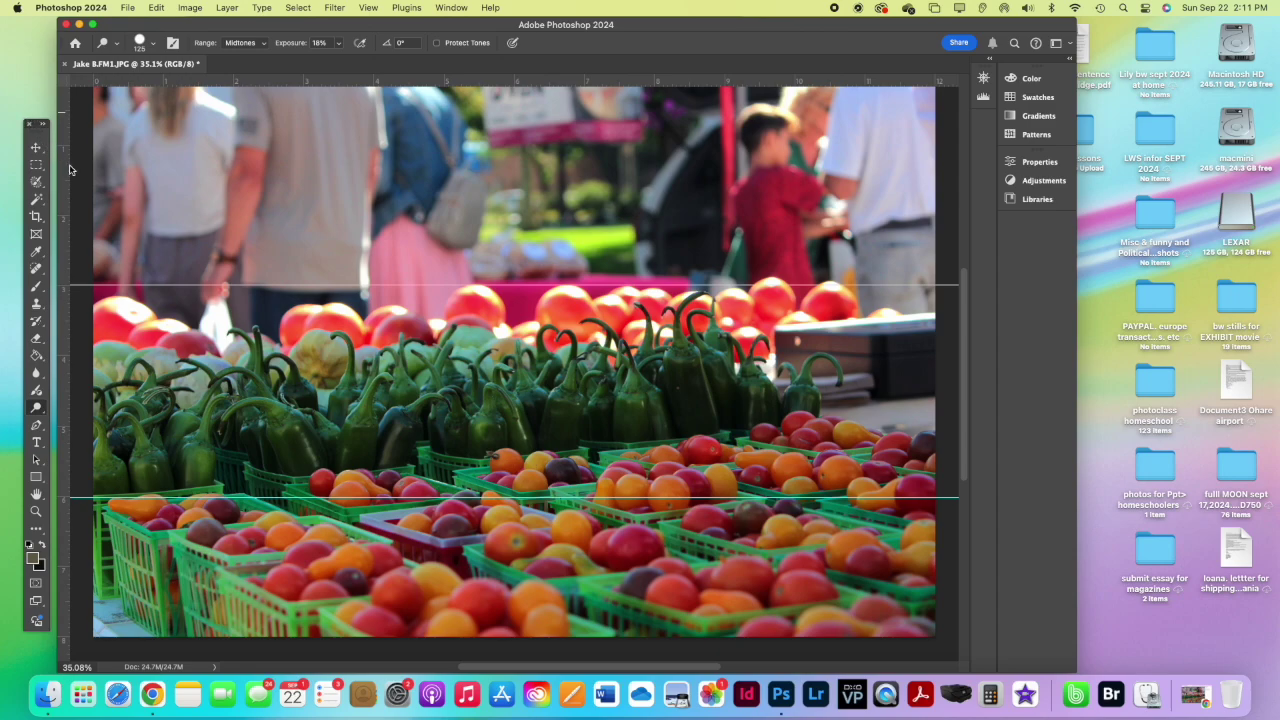
# - With the Move tool, raise the upper guide to about 2.363 in and nudge the lower guide up
pyautogui.click(36, 148)
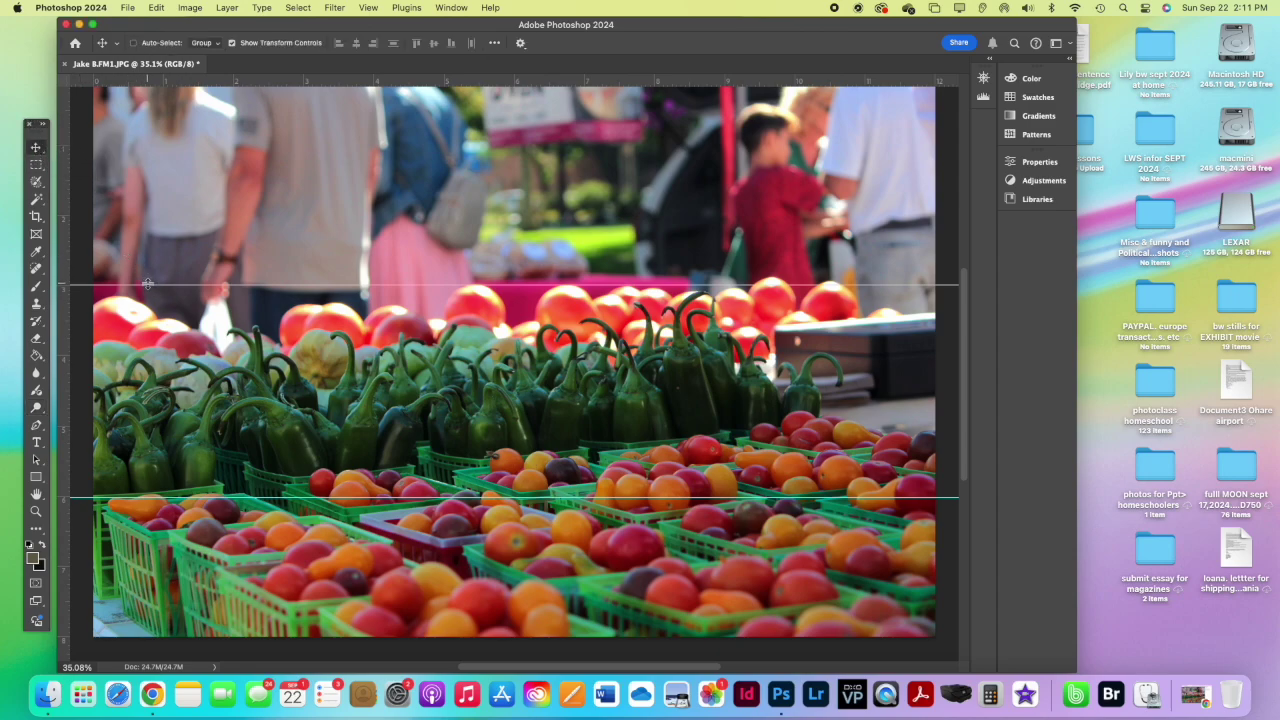
pyautogui.moveTo(148, 283); pyautogui.dragTo(151, 257)
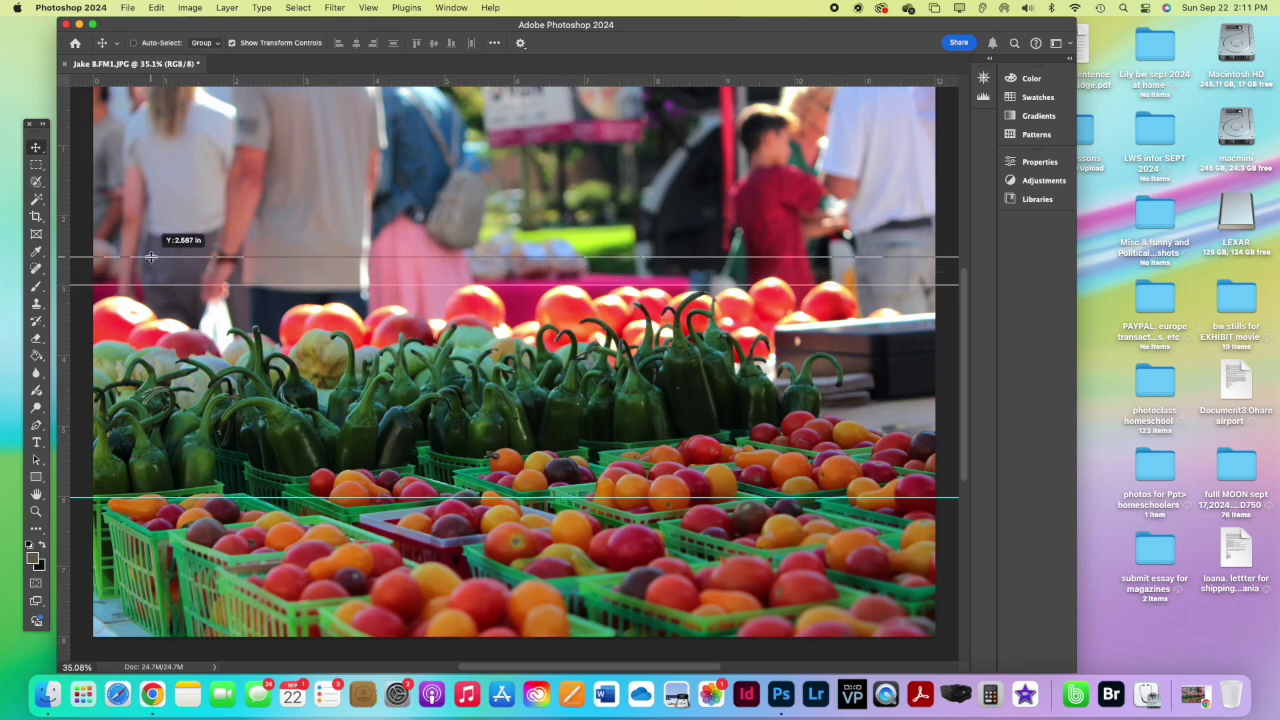
pyautogui.moveTo(151, 257)
pyautogui.mouseDown()
pyautogui.moveTo(153, 219)
pyautogui.moveTo(154, 261)
pyautogui.moveTo(157, 245)
pyautogui.mouseUp()
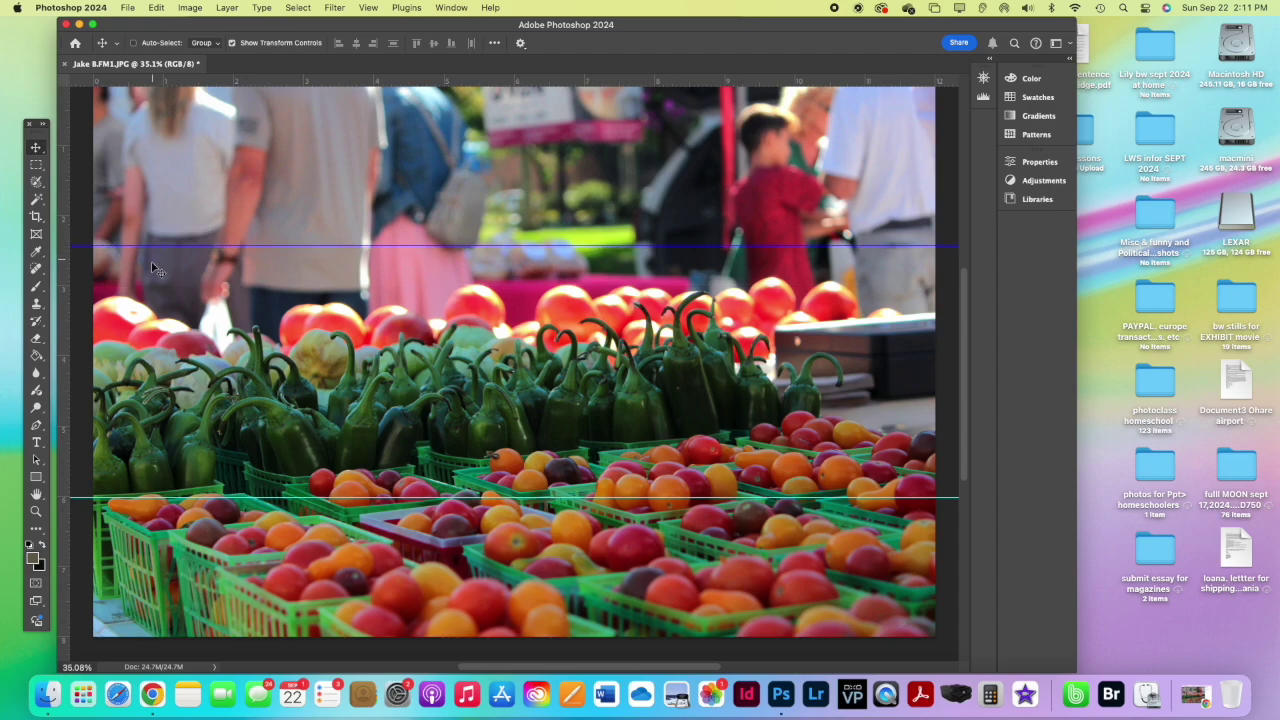
pyautogui.moveTo(125, 497); pyautogui.dragTo(123, 460)
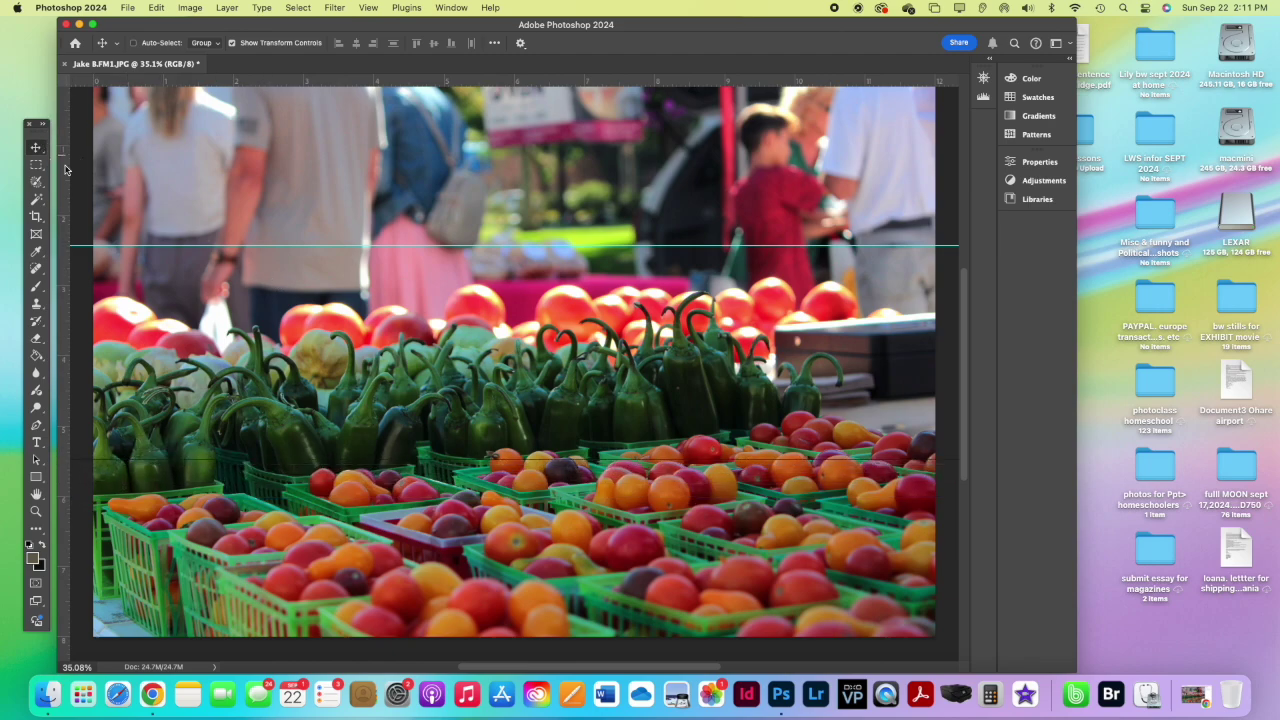
# - Add two vertical guides from the left ruler, the second at about 8 in
pyautogui.moveTo(61, 180); pyautogui.dragTo(375, 216)
pyautogui.moveTo(64, 198); pyautogui.dragTo(656, 200)
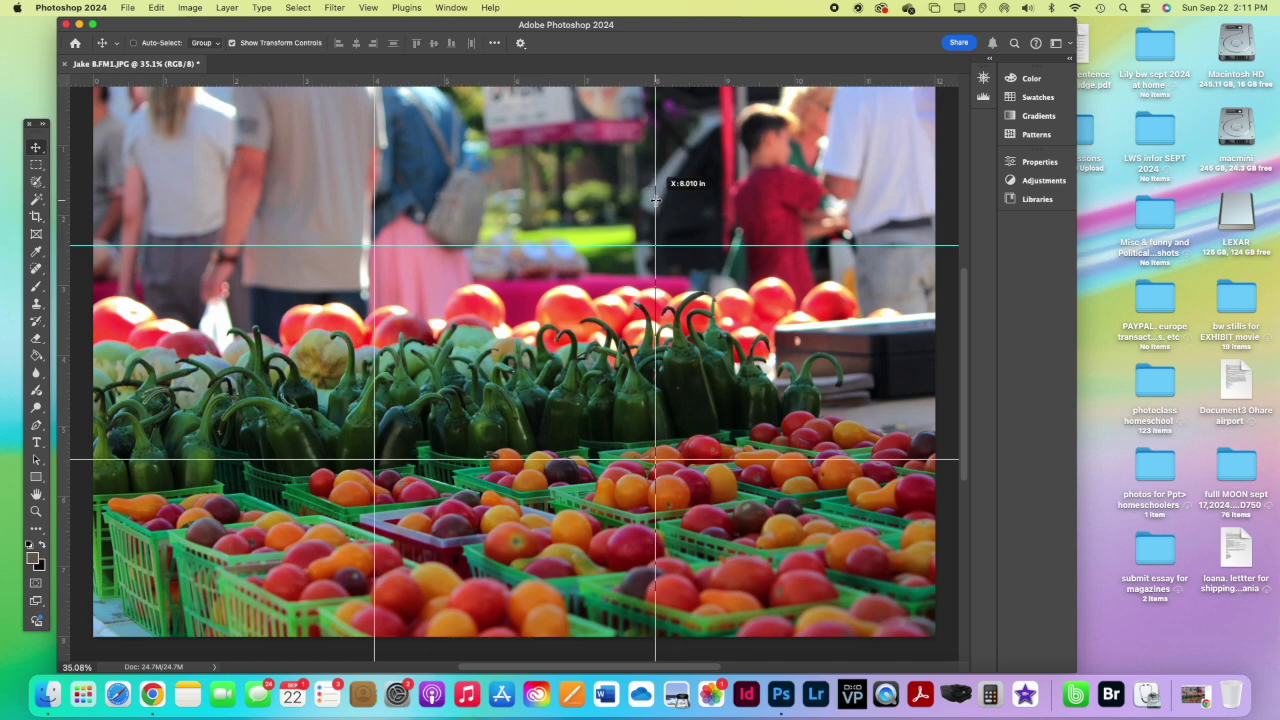
pyautogui.moveTo(655, 199); pyautogui.dragTo(655, 201)
pyautogui.click(363, 8)
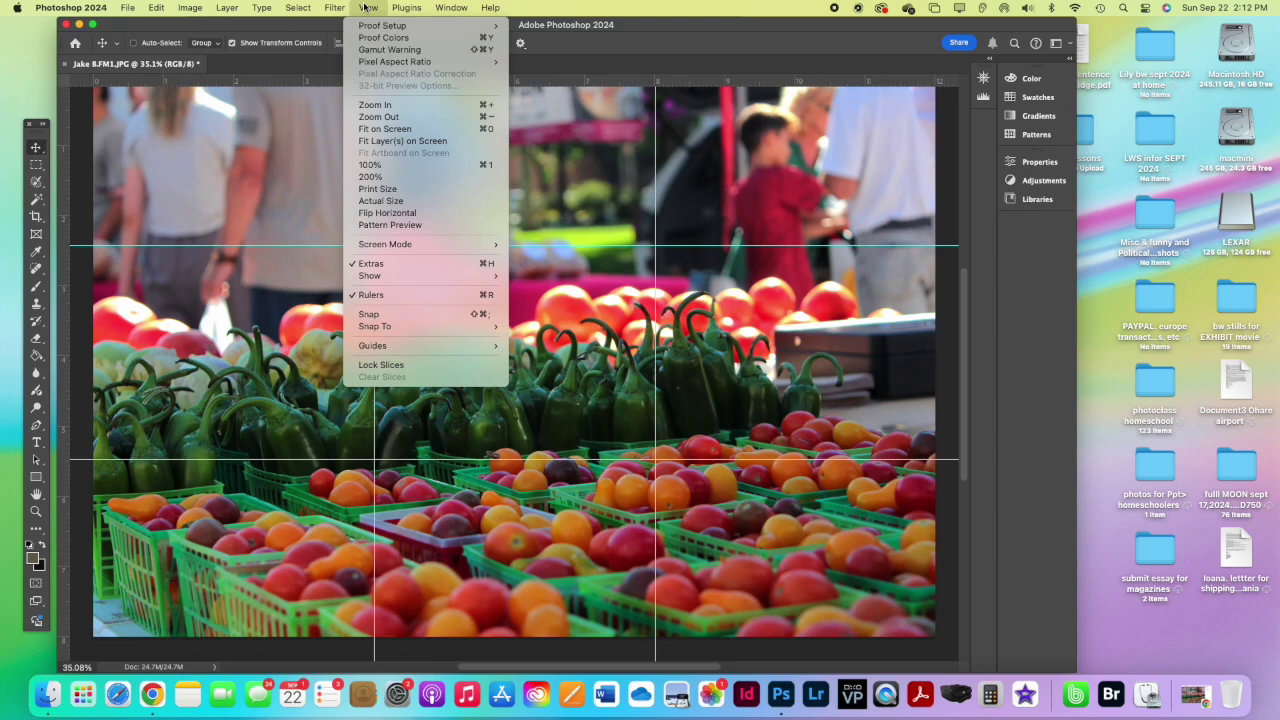
# - Turn off View > Extras so the guides no longer show on the photo
pyautogui.click(371, 264)
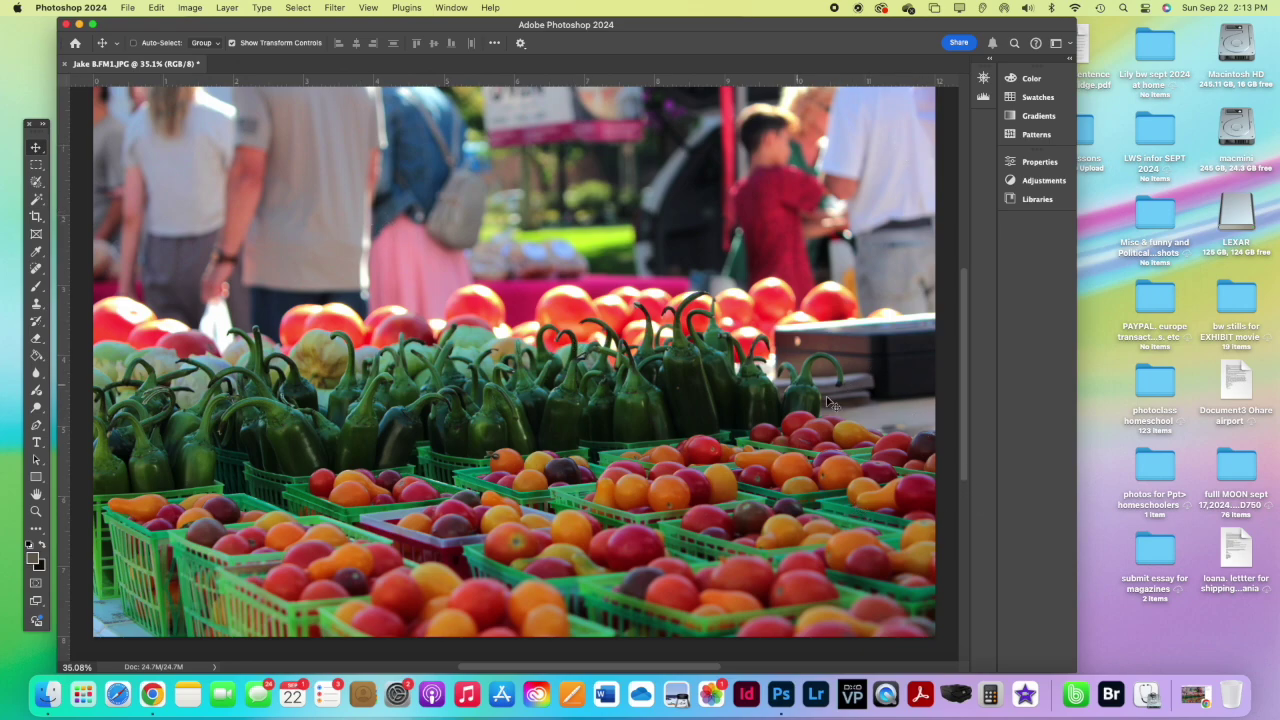
# - Crop in from the top-right and top-left corners, commit, then undo the crop
pyautogui.click(38, 218)
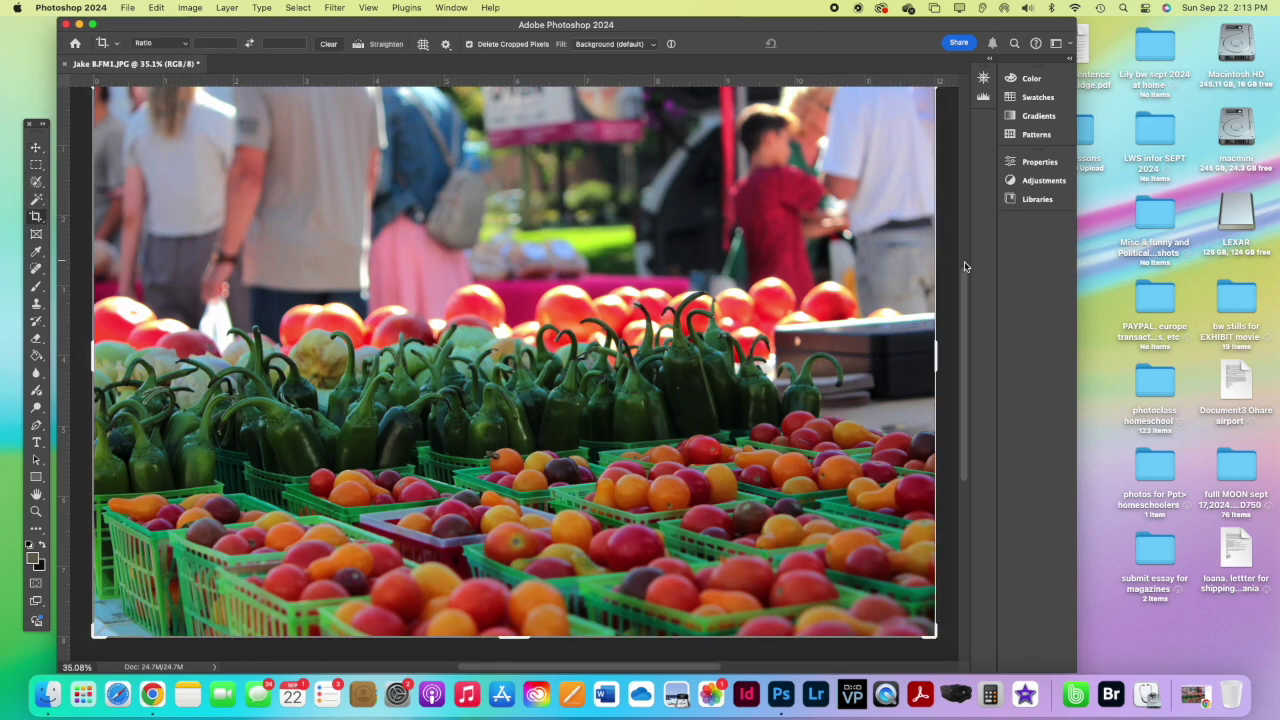
pyautogui.scroll(1, 969, 272)
pyautogui.scroll(1, 969, 272)
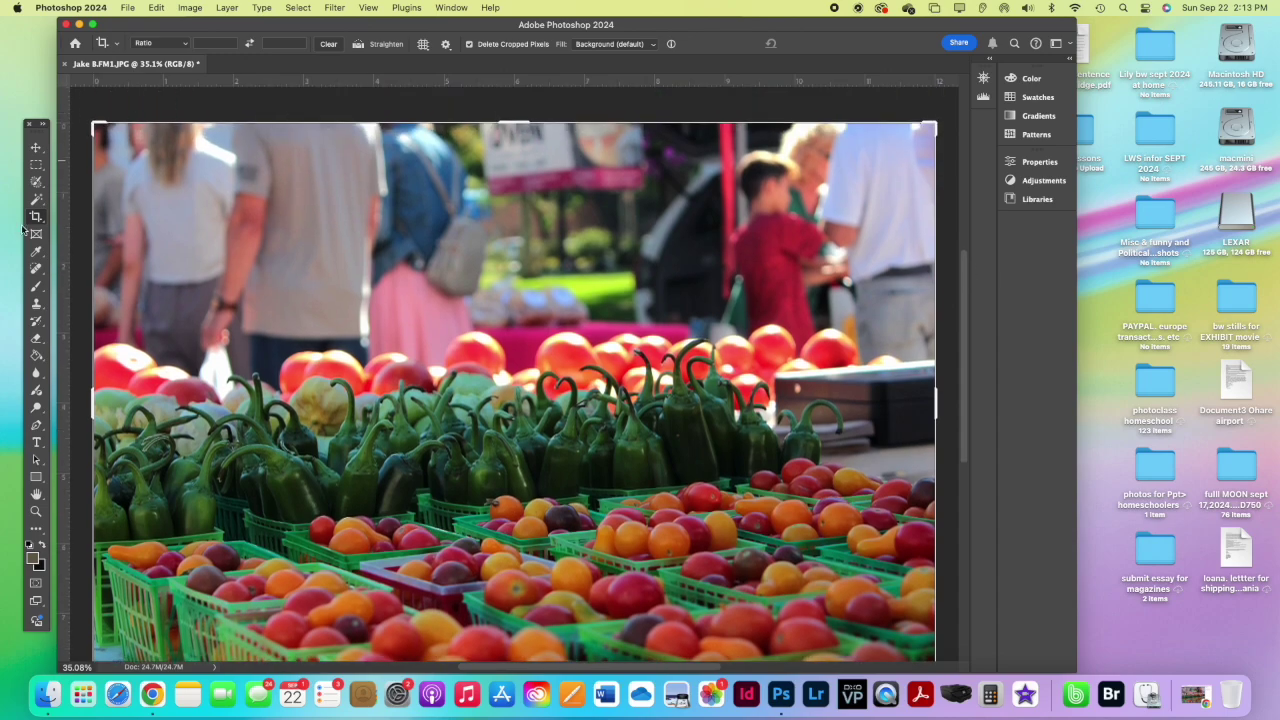
pyautogui.moveTo(934, 124); pyautogui.dragTo(869, 124)
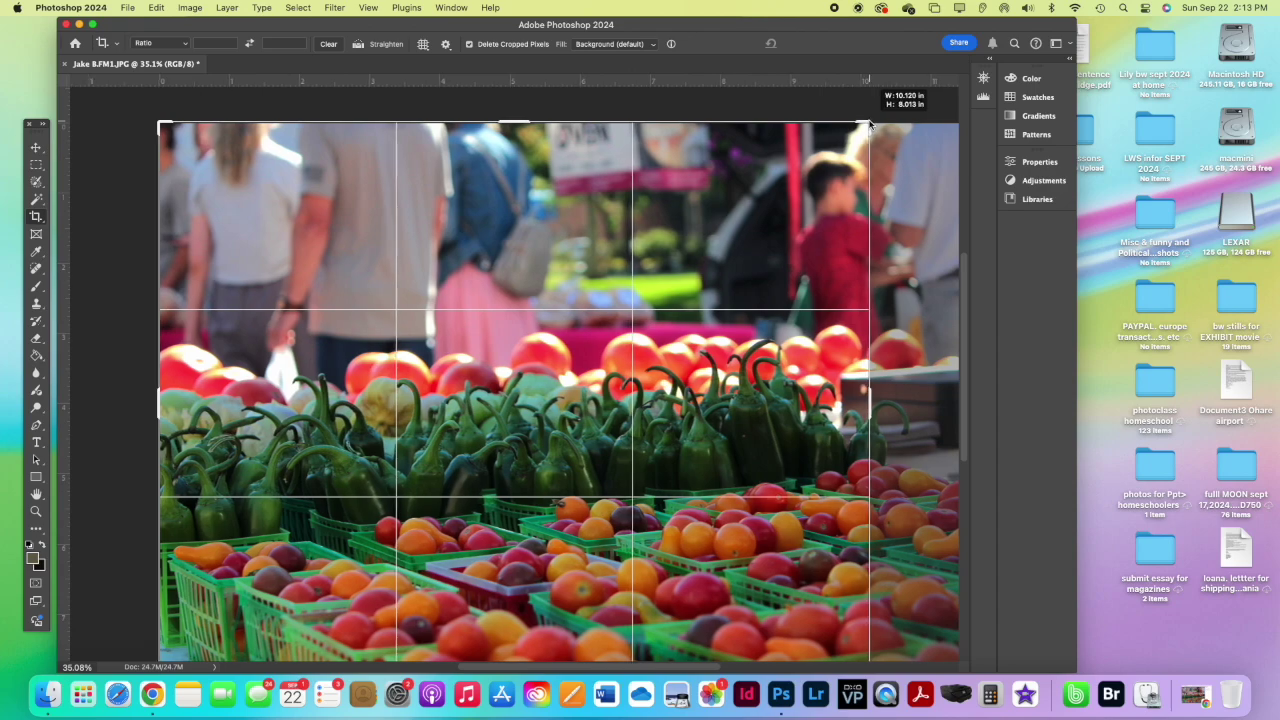
pyautogui.moveTo(869, 124); pyautogui.dragTo(869, 121)
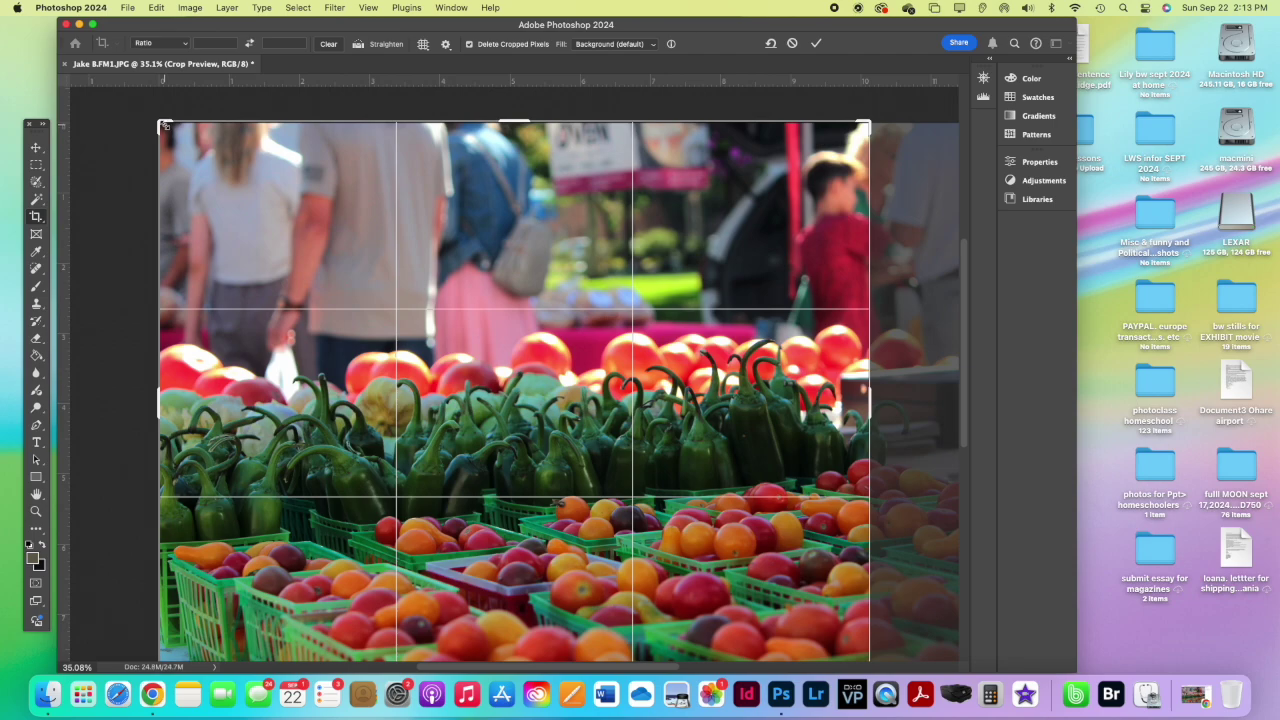
pyautogui.moveTo(163, 126); pyautogui.dragTo(155, 148)
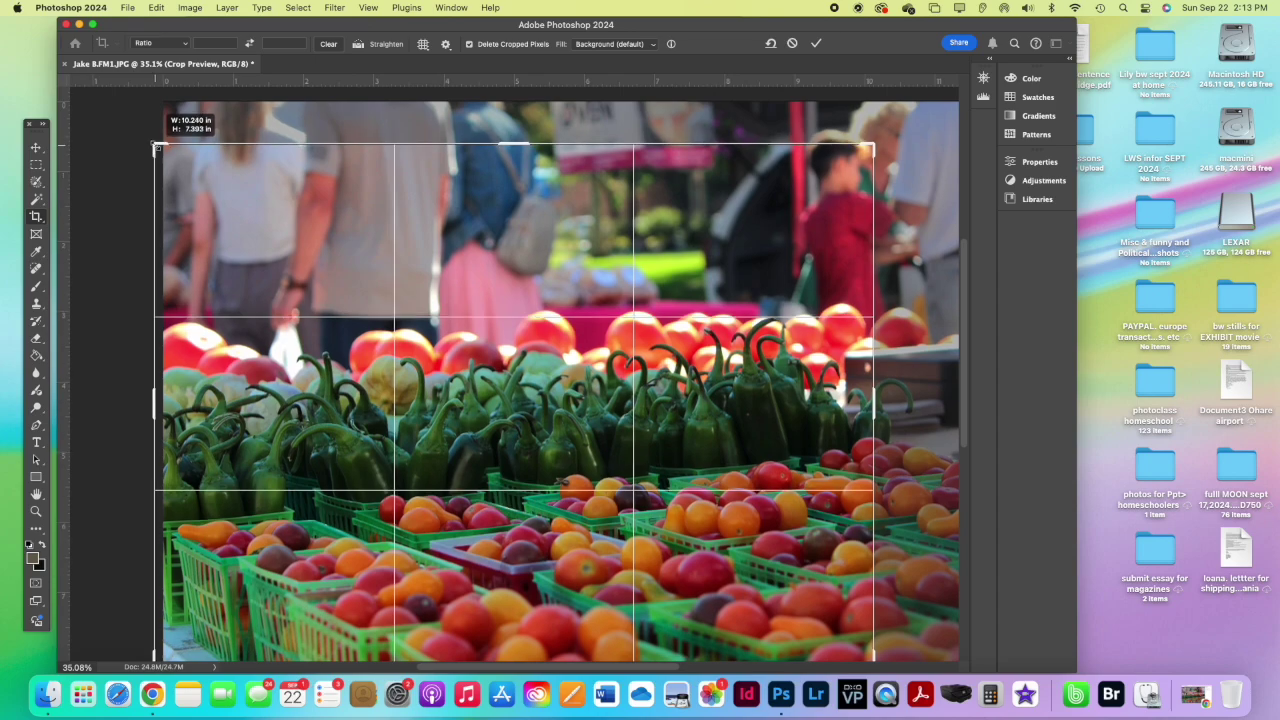
pyautogui.moveTo(155, 148); pyautogui.dragTo(168, 150)
pyautogui.press('Return')
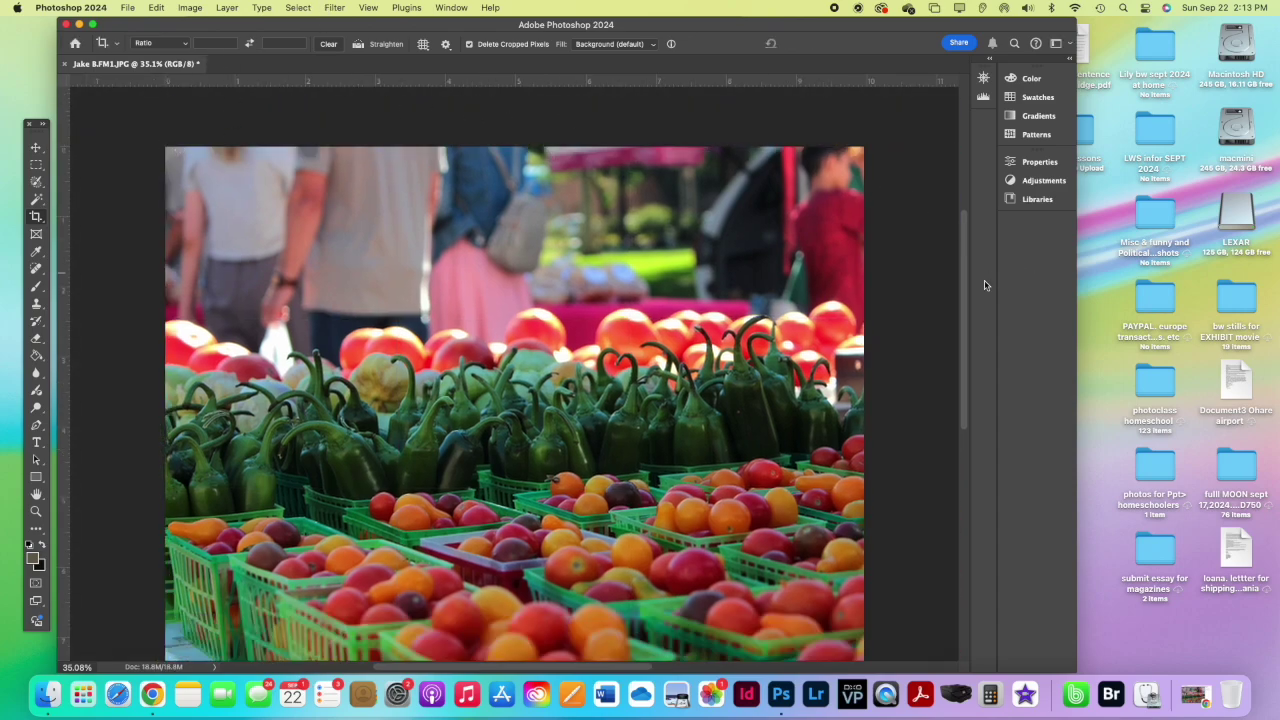
pyautogui.scroll(-3, 964, 293)
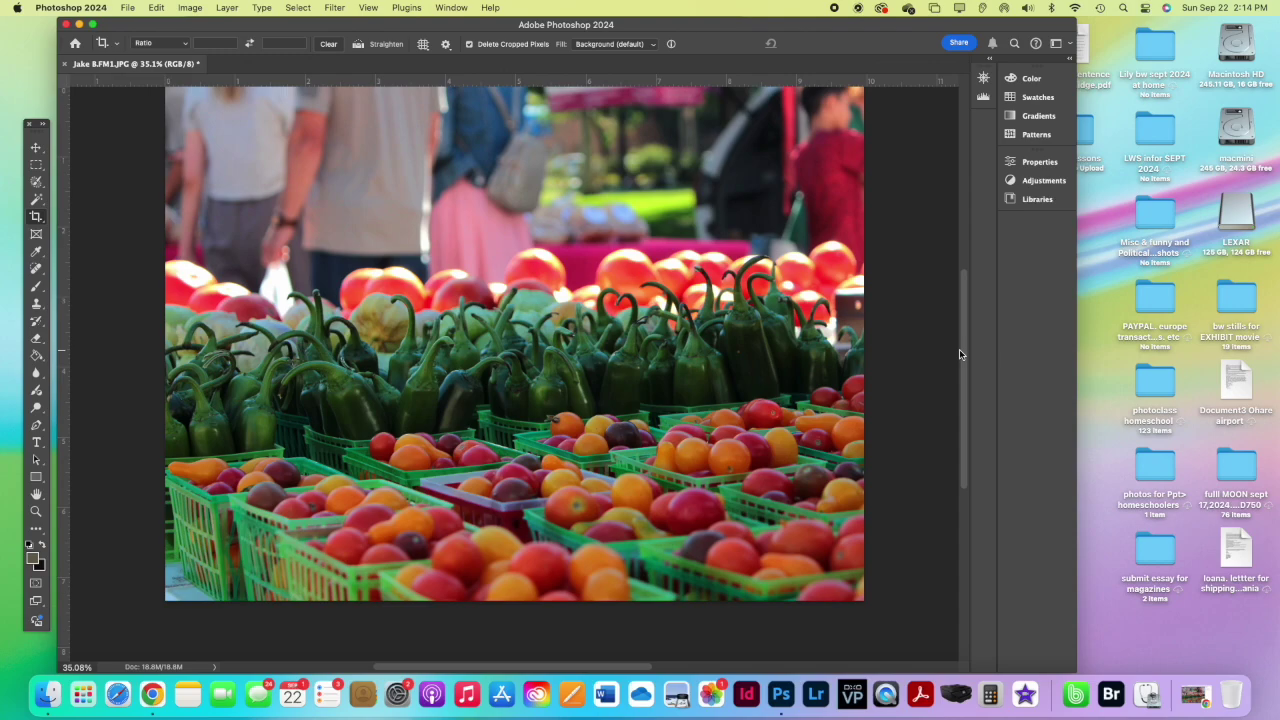
pyautogui.press('super+z')
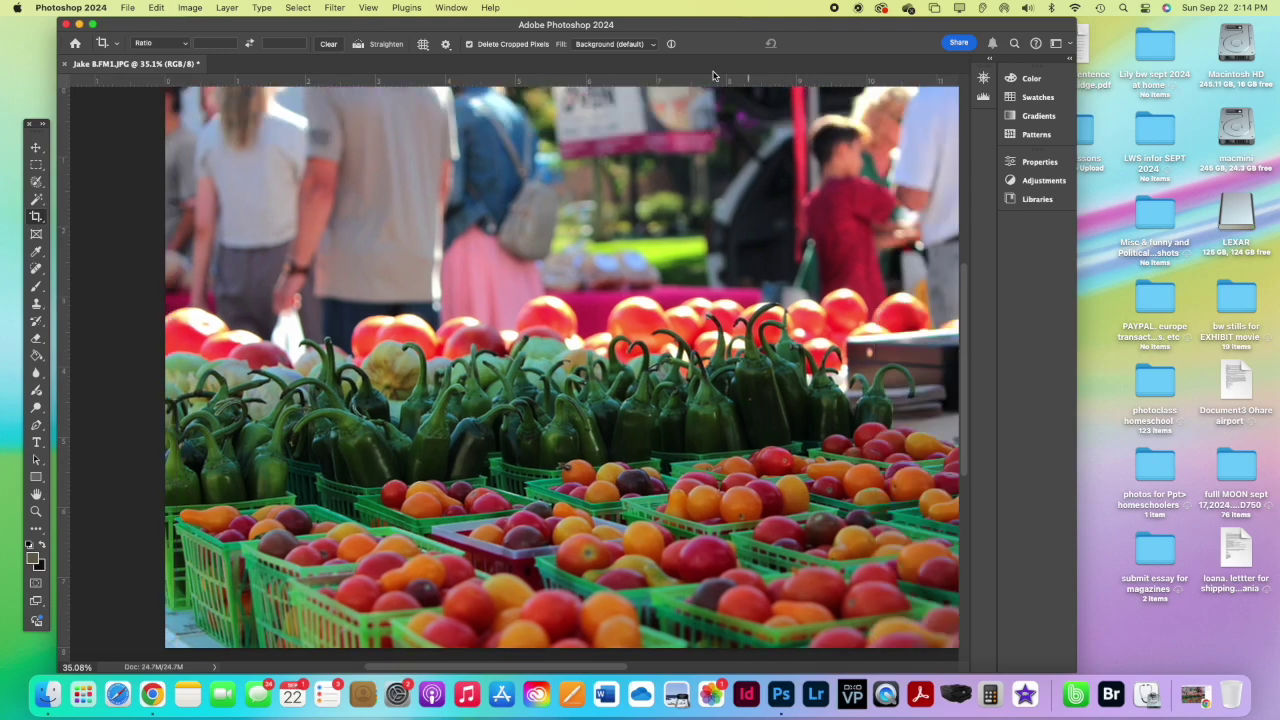
# - Show the History panel and step through the New Guide, Drag Guide and Crop states, ending on Crop
pyautogui.click(452, 9)
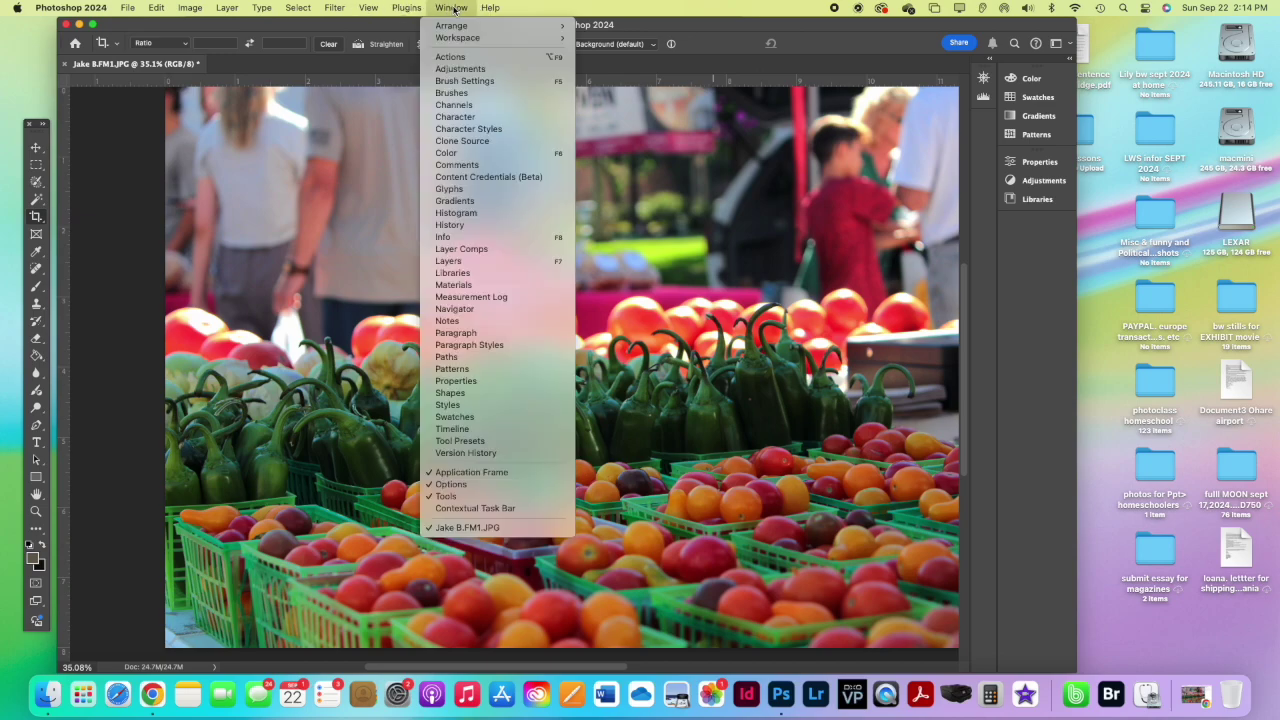
pyautogui.click(463, 228)
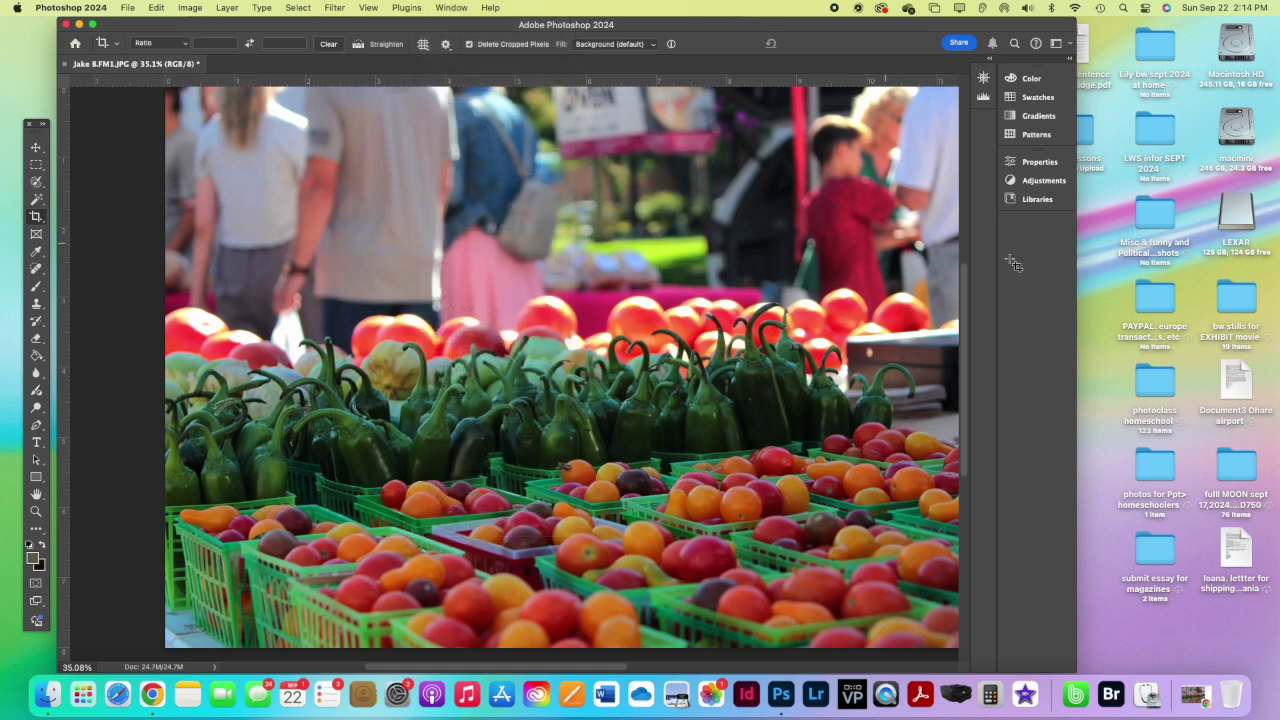
pyautogui.click(1194, 158)
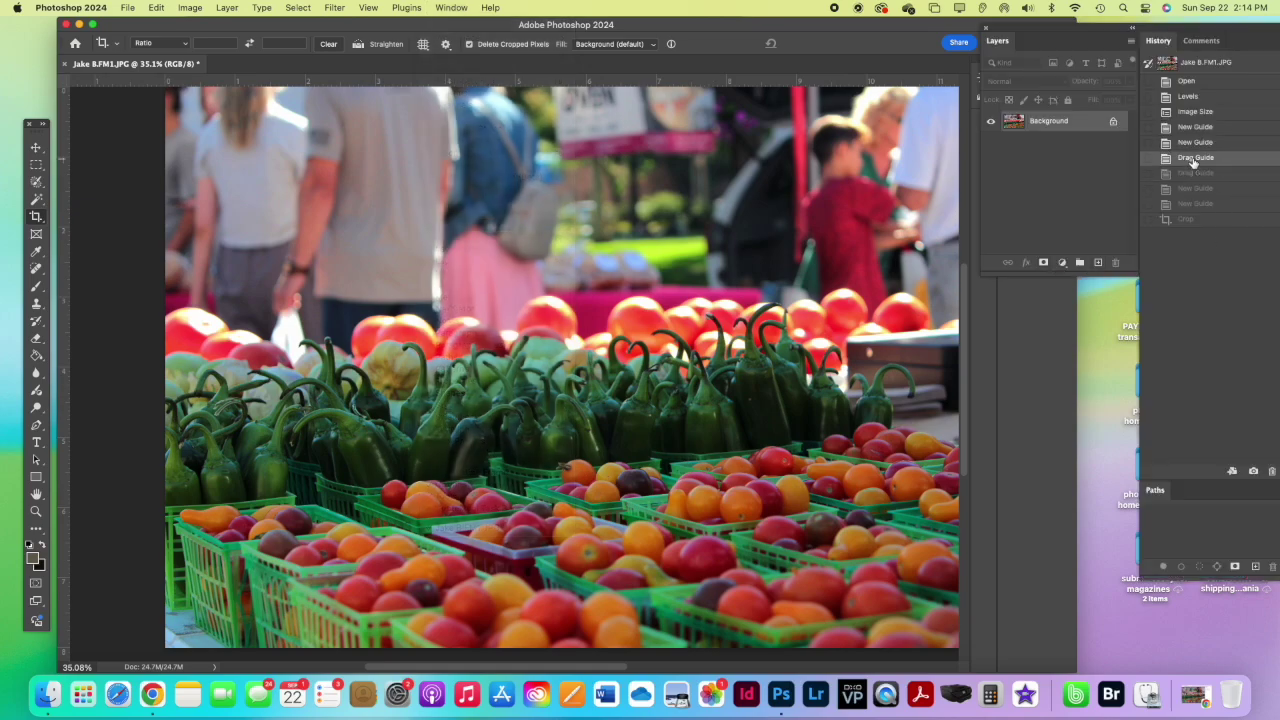
pyautogui.click(1193, 144)
pyautogui.click(1187, 161)
pyautogui.click(1185, 175)
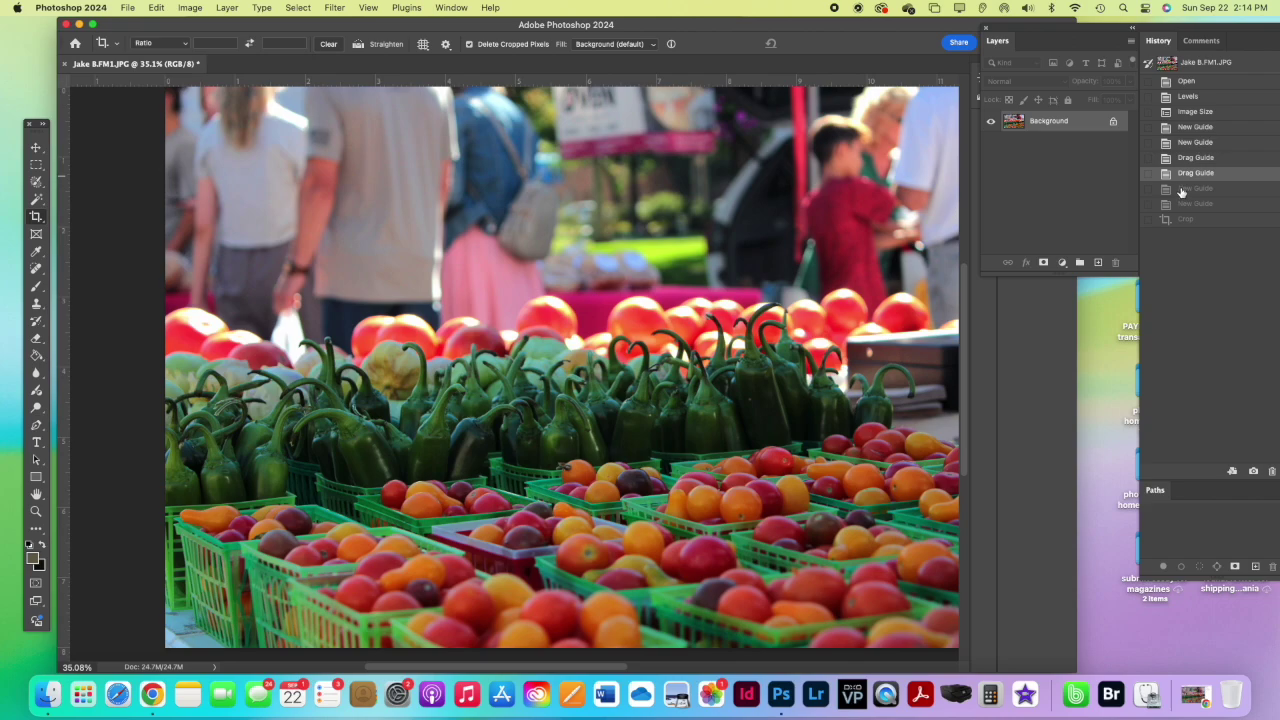
pyautogui.click(1182, 189)
pyautogui.click(1179, 204)
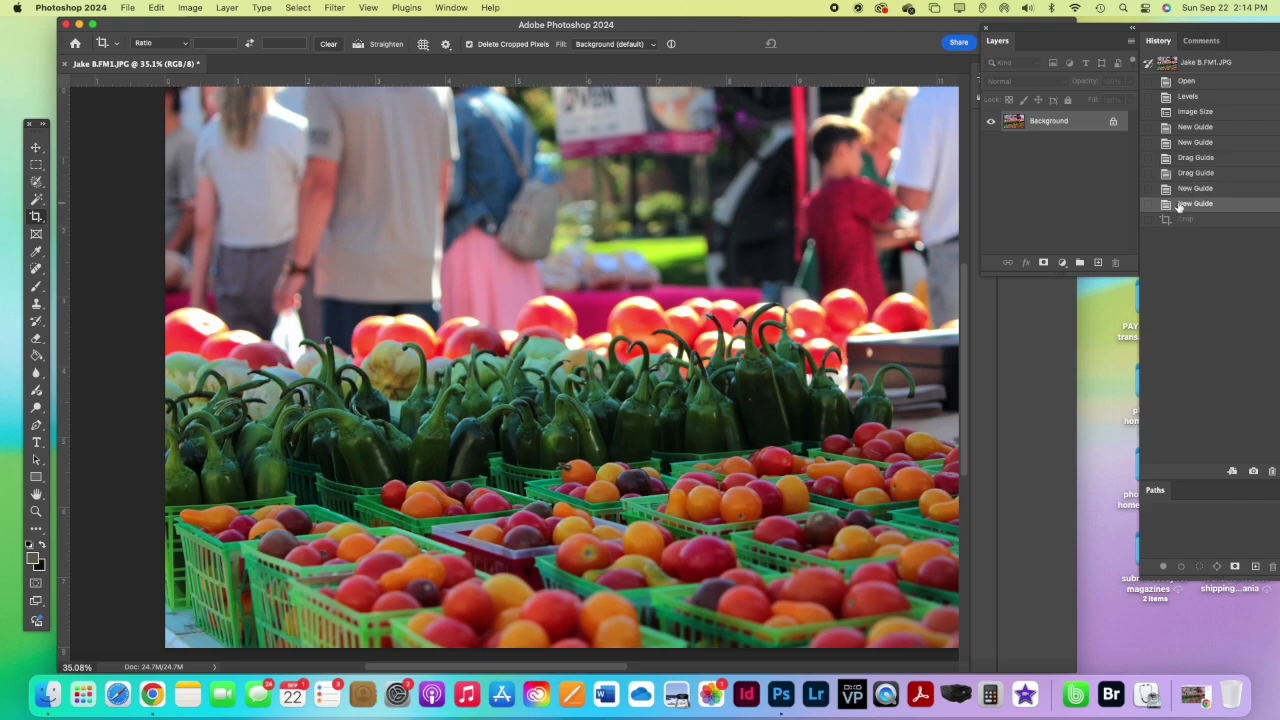
pyautogui.click(1180, 221)
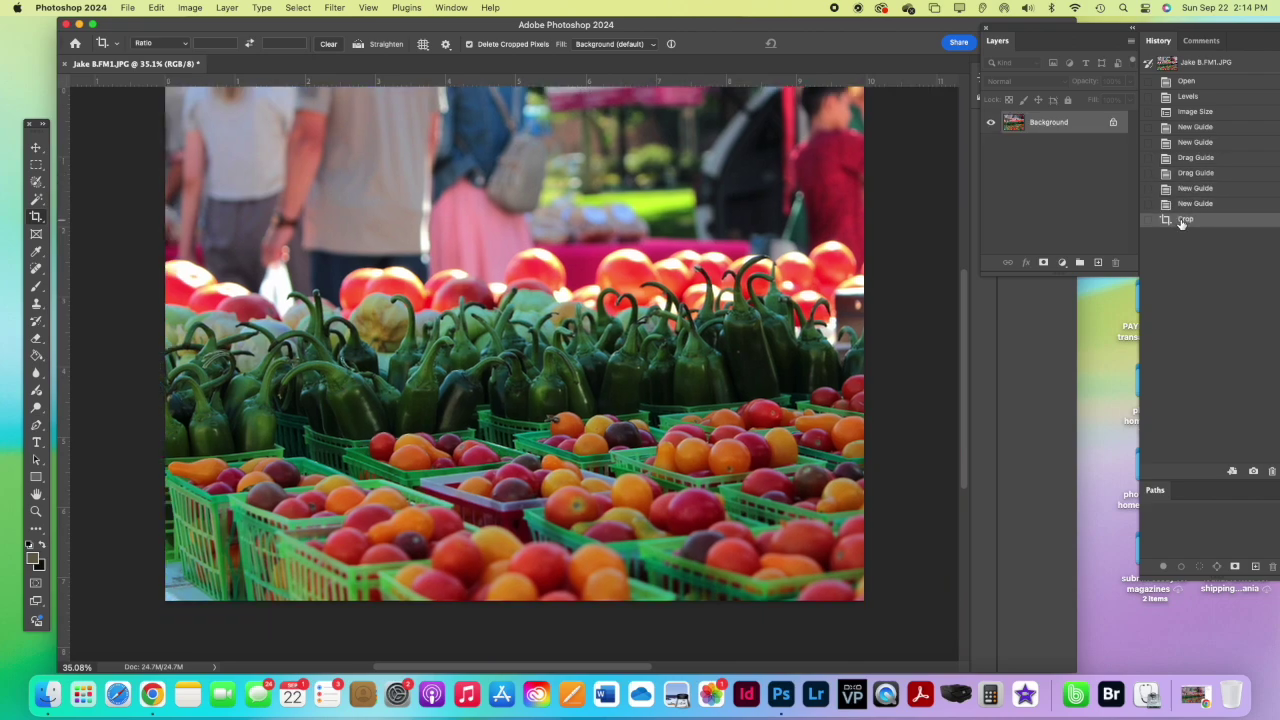
pyautogui.click(1188, 205)
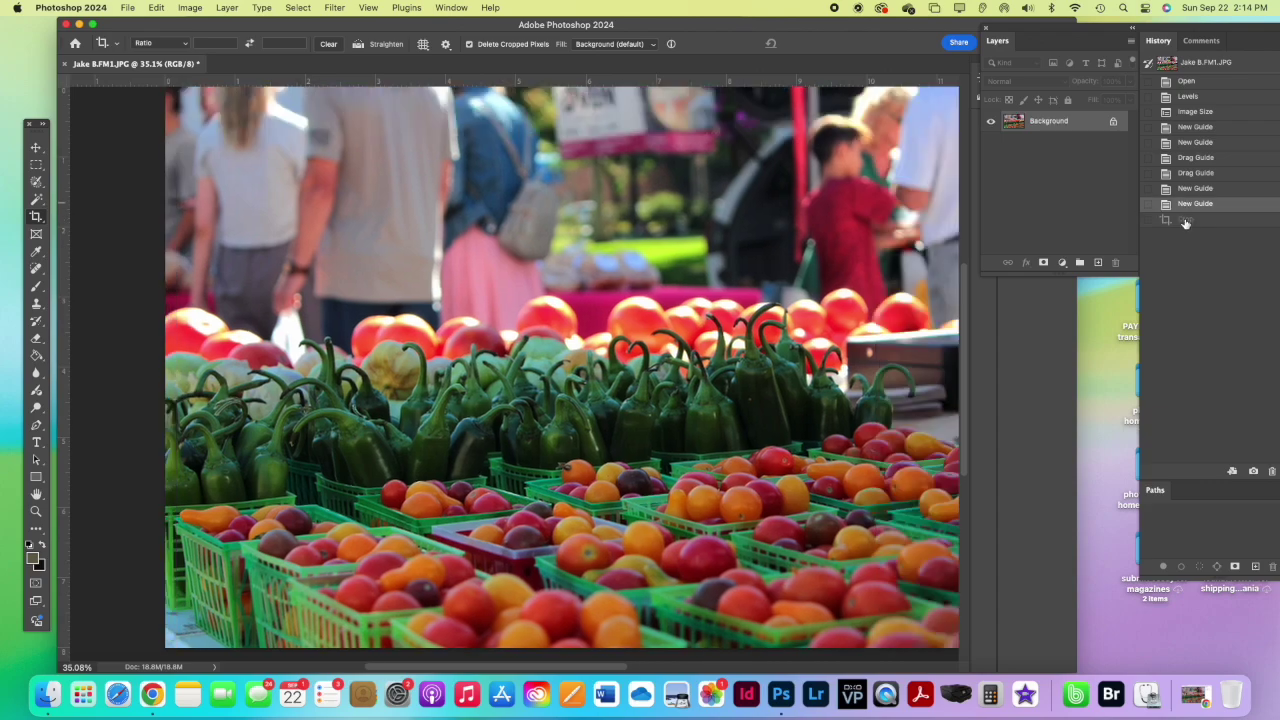
pyautogui.click(1185, 221)
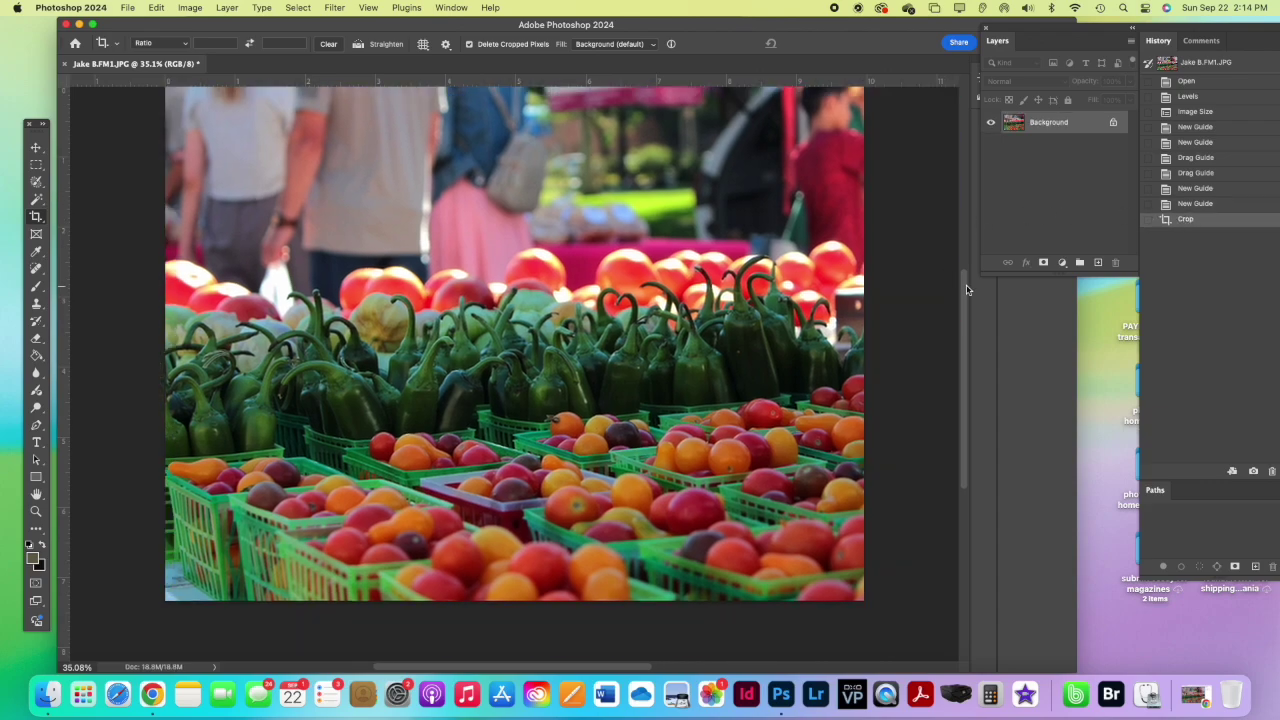
# - Float the Layers/History panel group off the right dock, raise it slightly, and add an empty Layer 1
pyautogui.scroll(2, 965, 291)
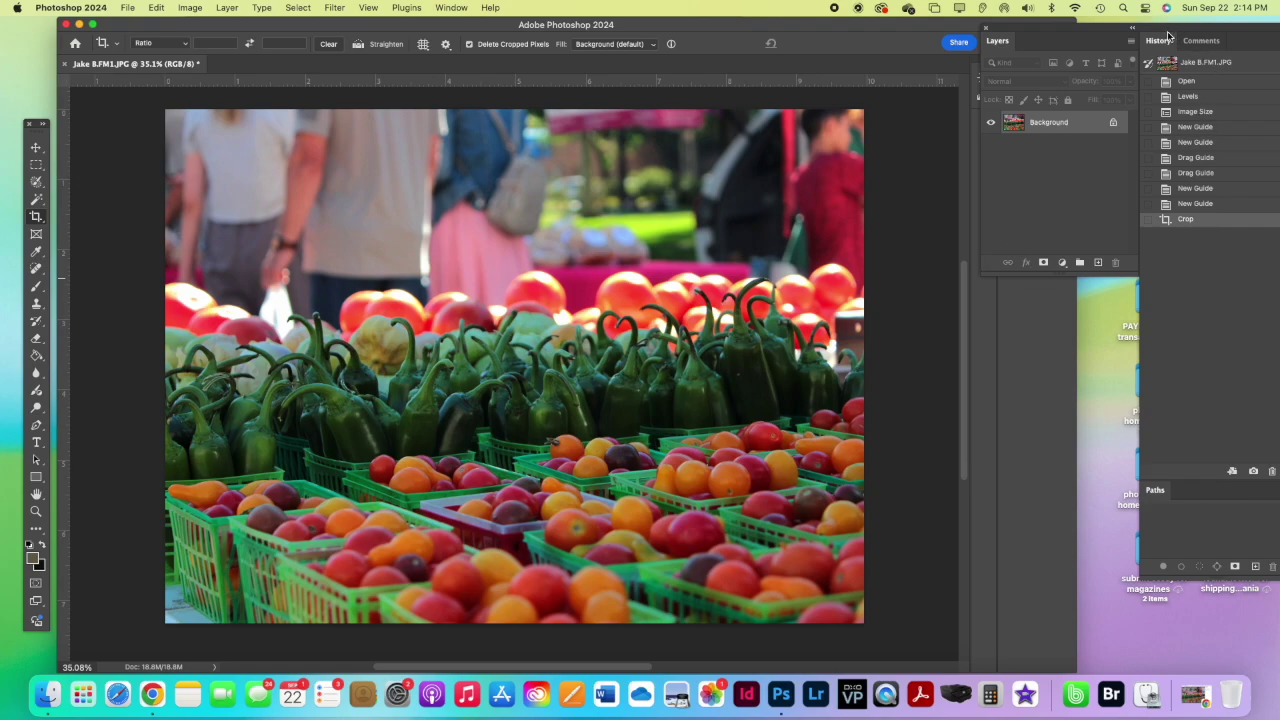
pyautogui.moveTo(1170, 36); pyautogui.dragTo(1095, 50)
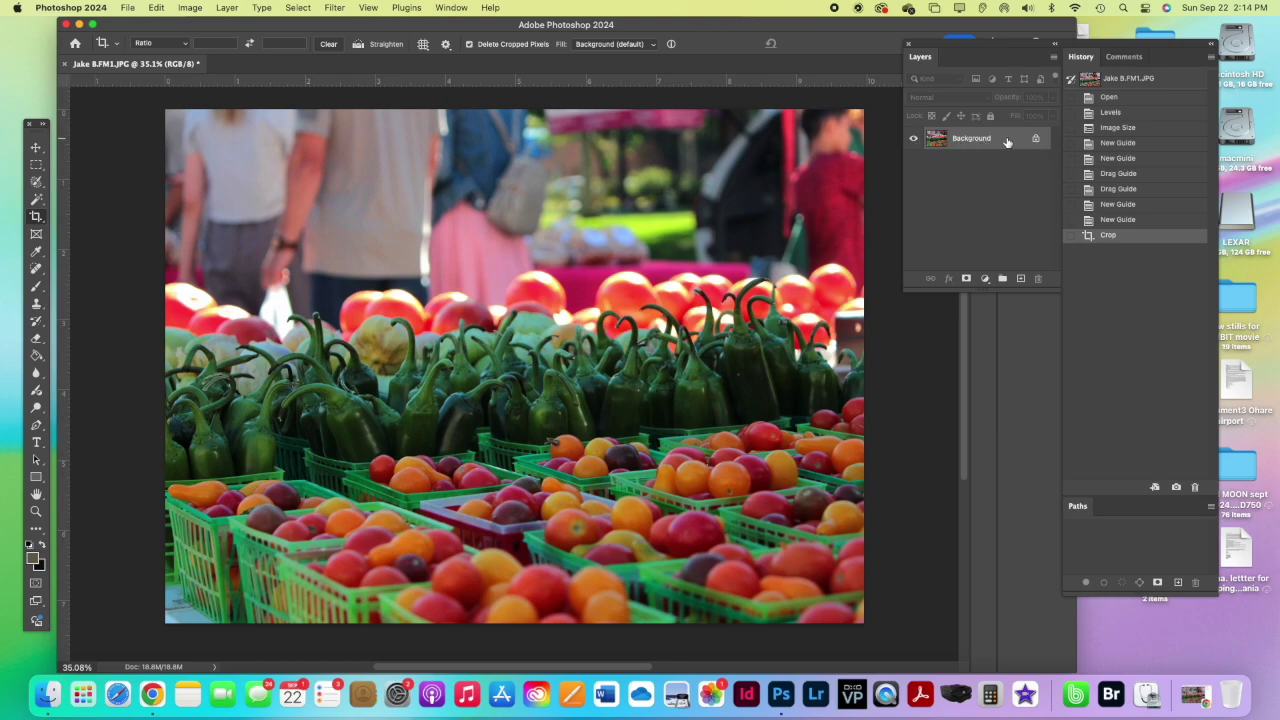
pyautogui.moveTo(929, 46)
pyautogui.mouseDown()
pyautogui.moveTo(944, 38)
pyautogui.moveTo(925, 37)
pyautogui.mouseUp()
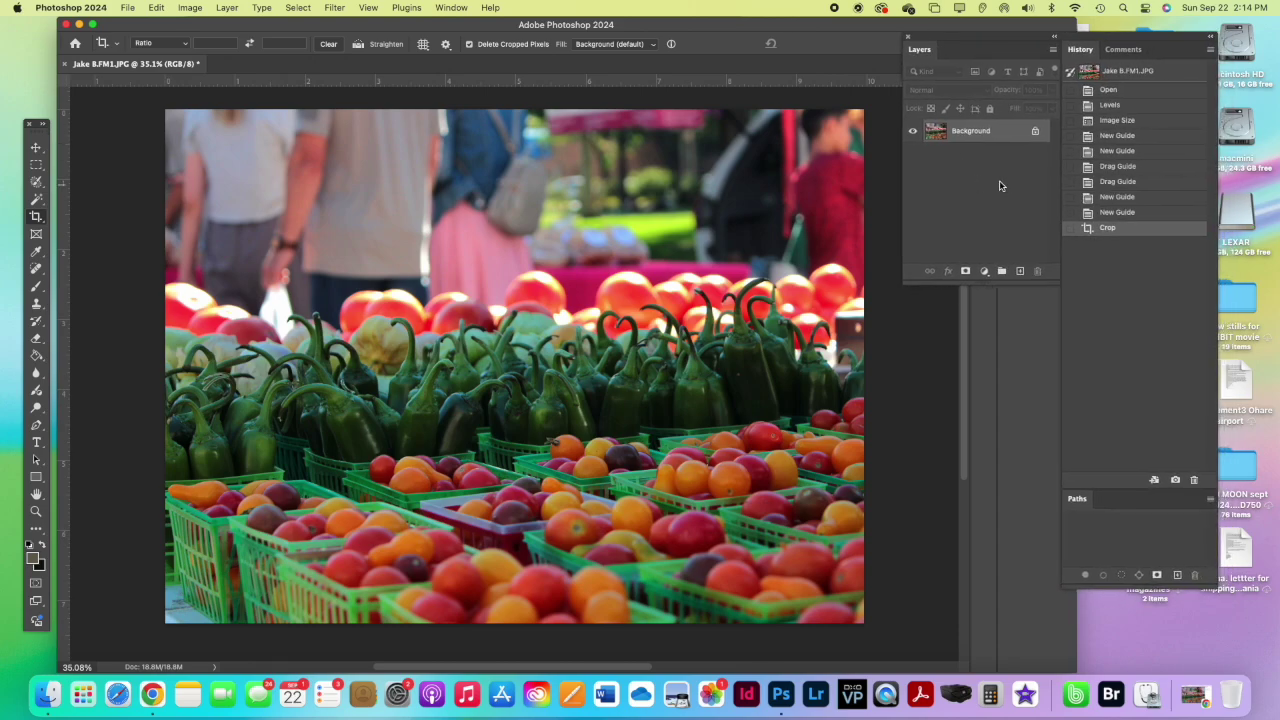
pyautogui.click(1020, 272)
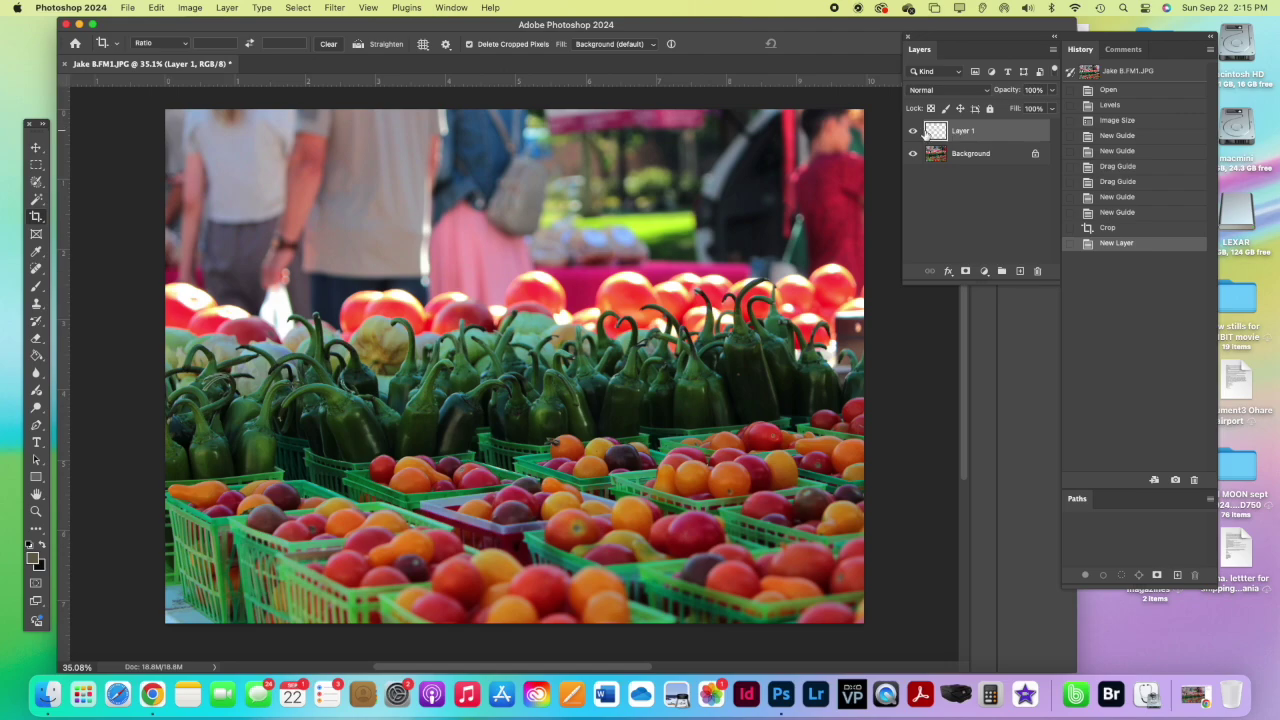
# - Delete the empty layer, duplicate Background as Layer 1, and re-dock the panel group on the right
pyautogui.moveTo(964, 131); pyautogui.dragTo(1040, 273)
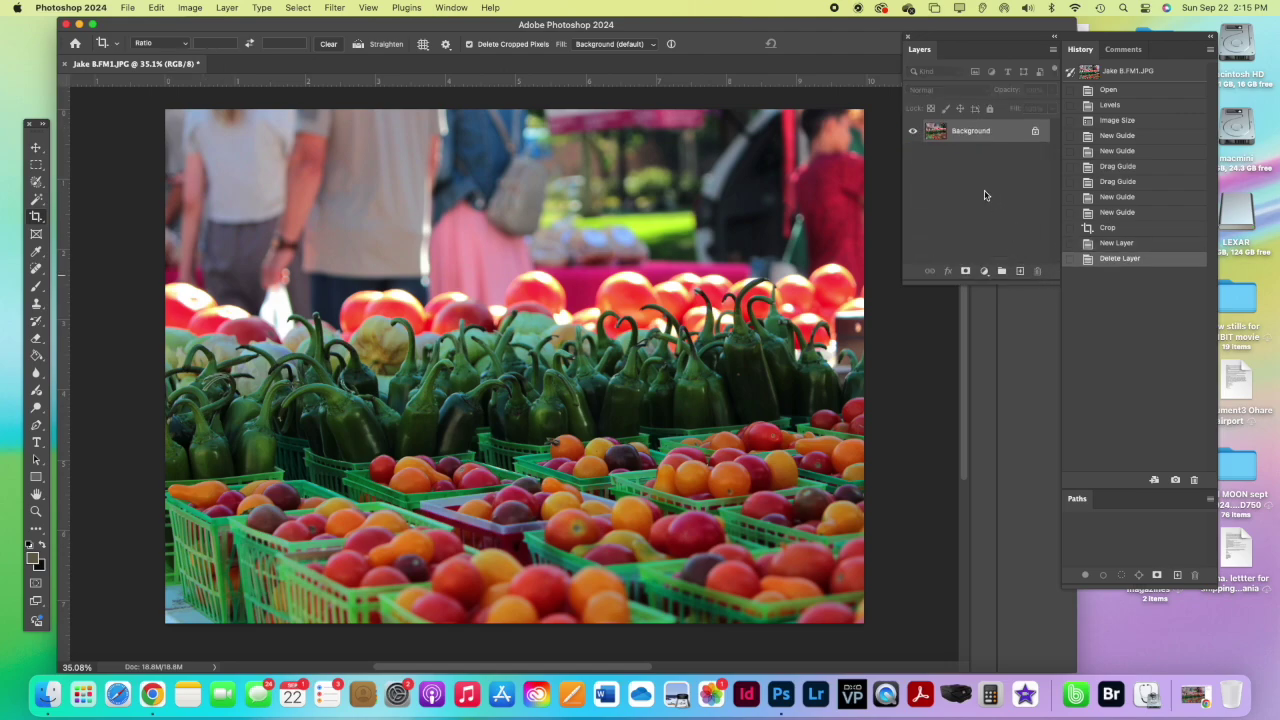
pyautogui.rightClick(967, 132)
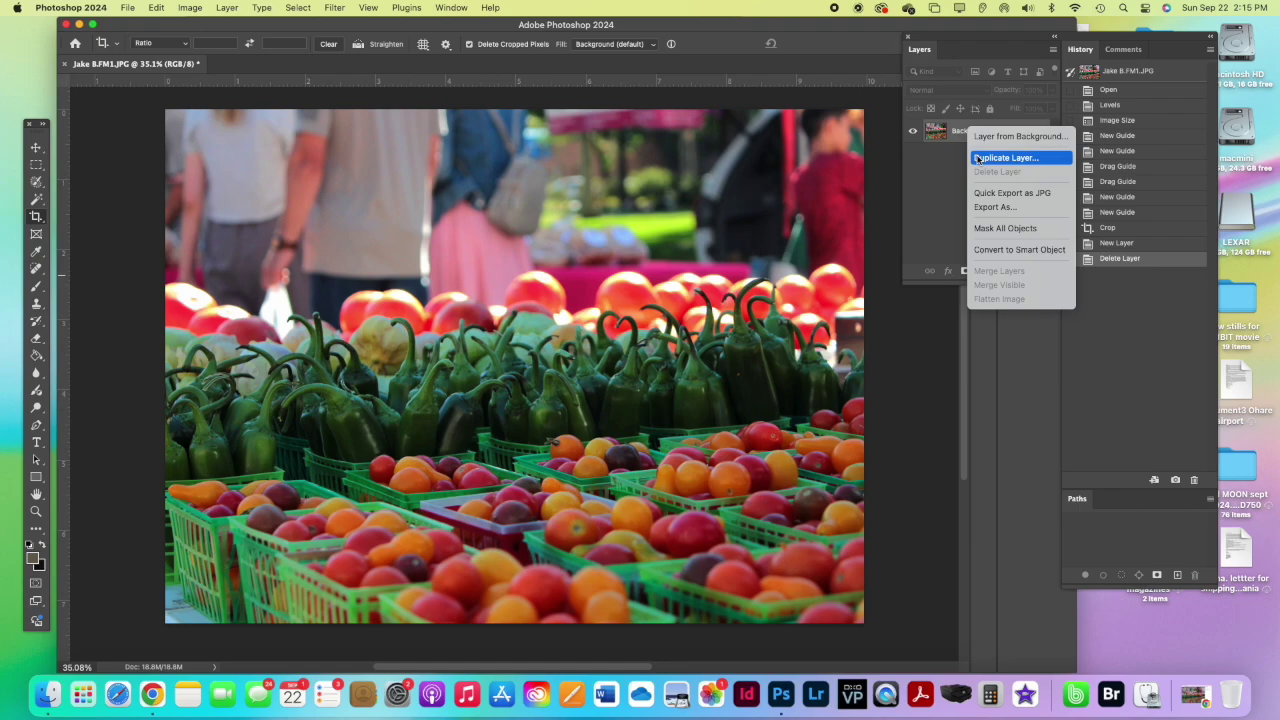
pyautogui.click(978, 158)
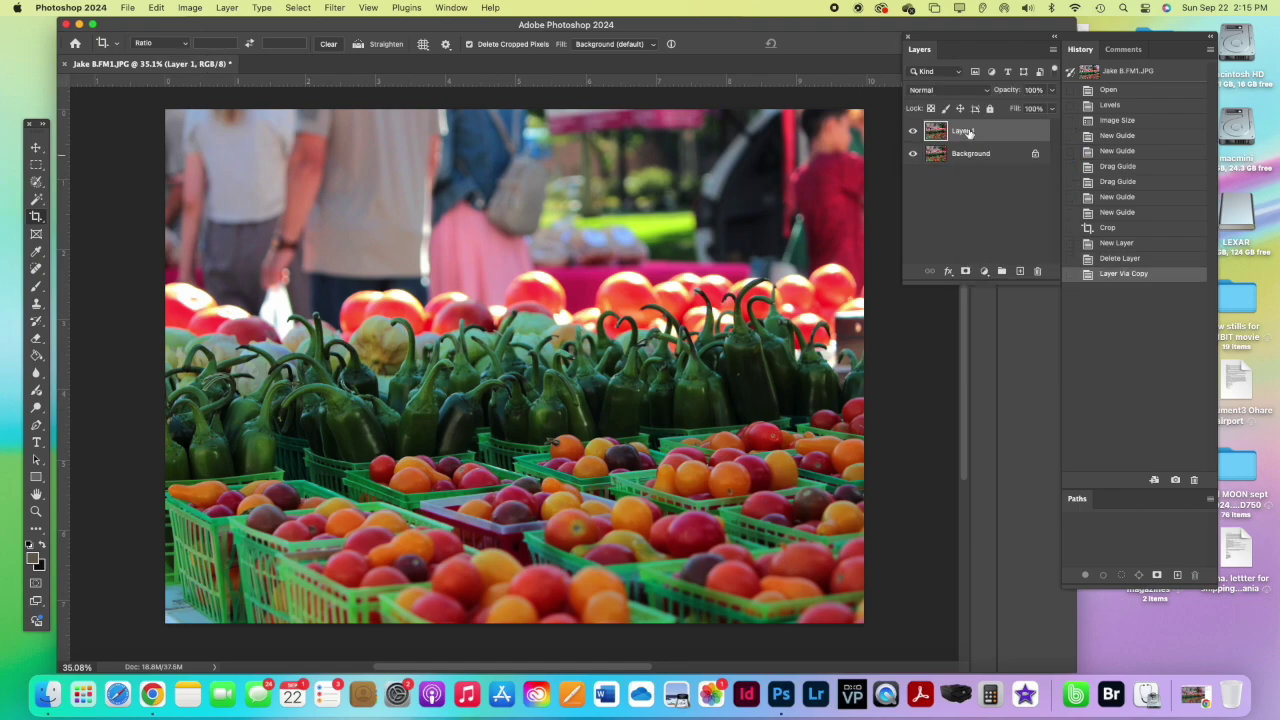
pyautogui.moveTo(952, 42); pyautogui.dragTo(998, 34)
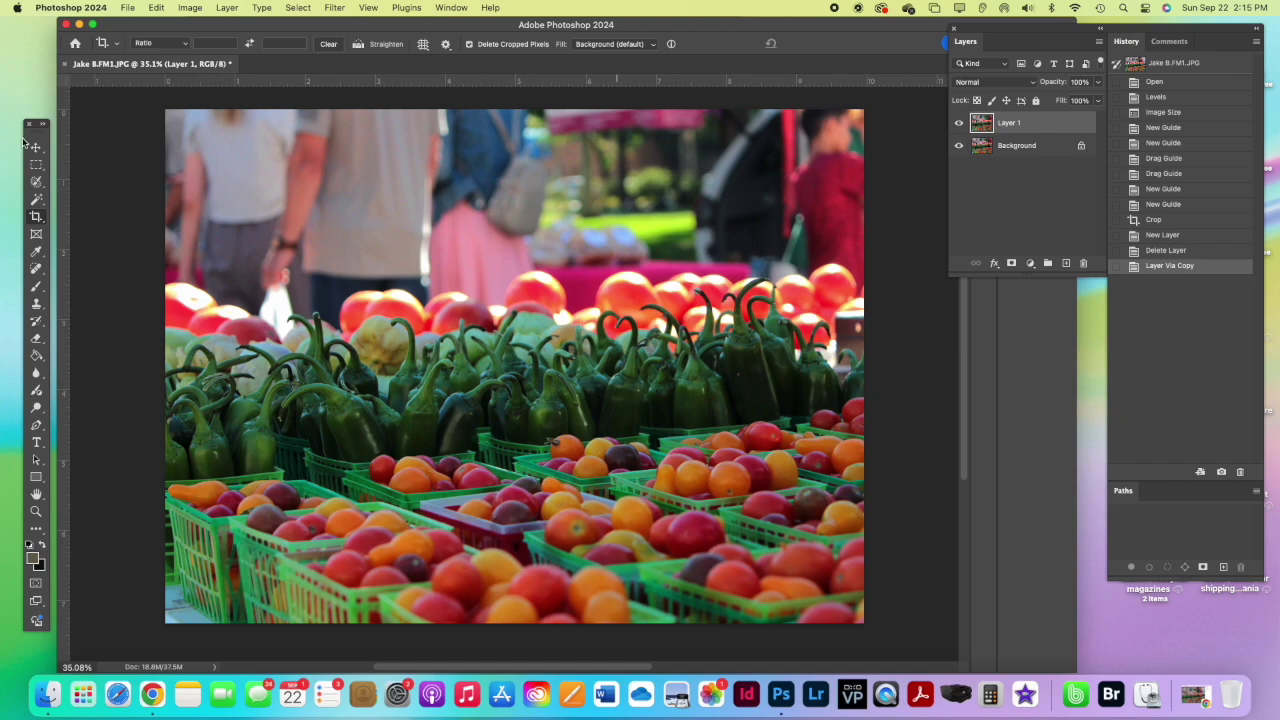
pyautogui.click(188, 8)
# - Apply a Levels adjustment to Layer 1 with the midtone input set to 0.70
pyautogui.moveTo(205, 46)
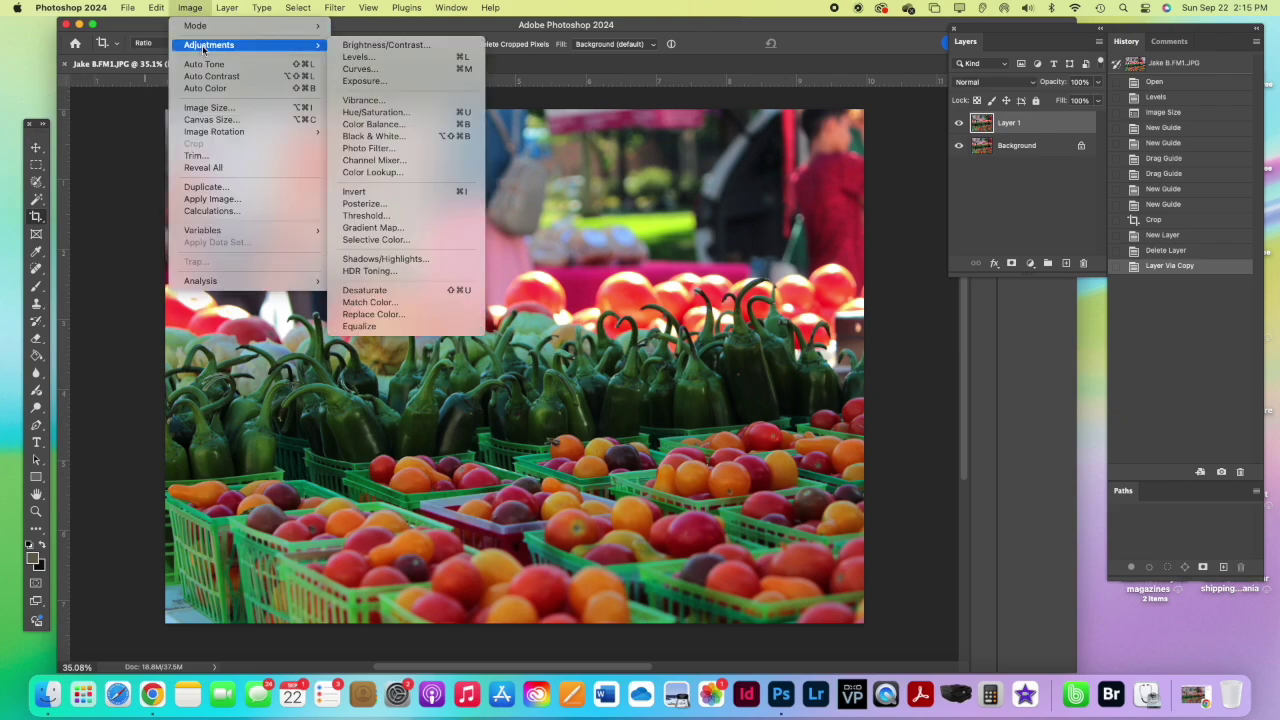
pyautogui.click(384, 60)
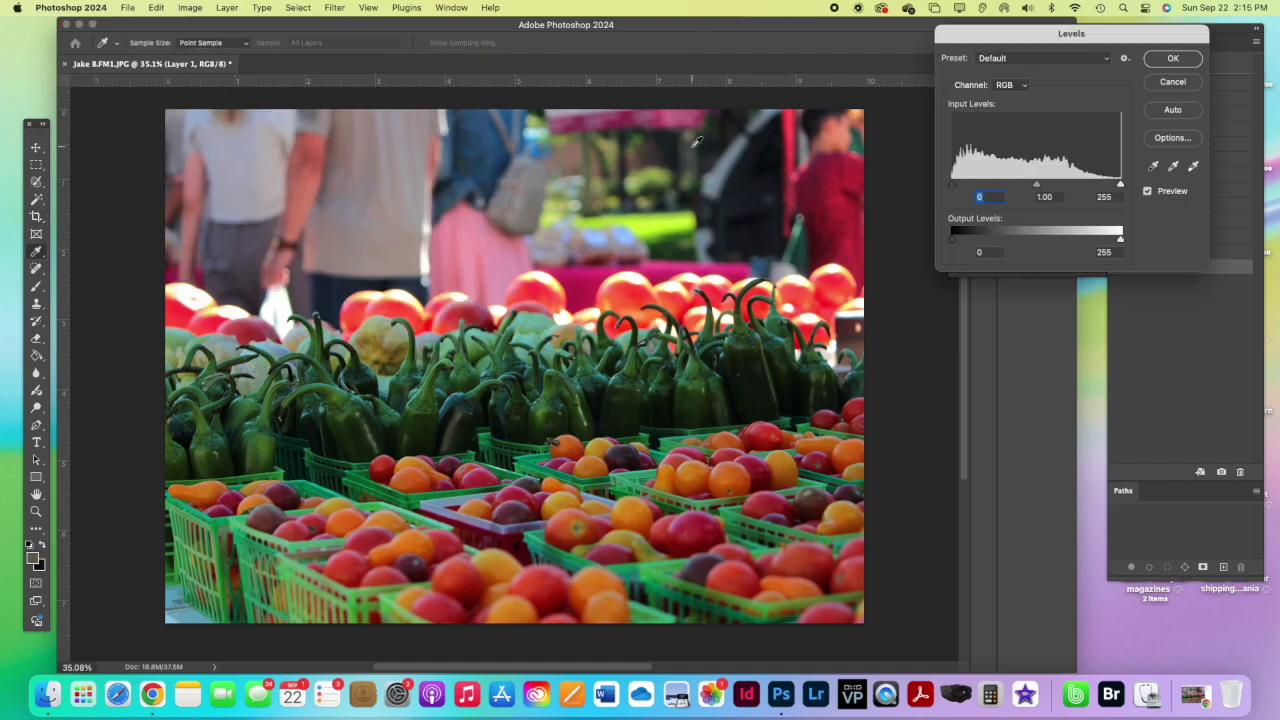
pyautogui.moveTo(1036, 185); pyautogui.dragTo(1056, 185)
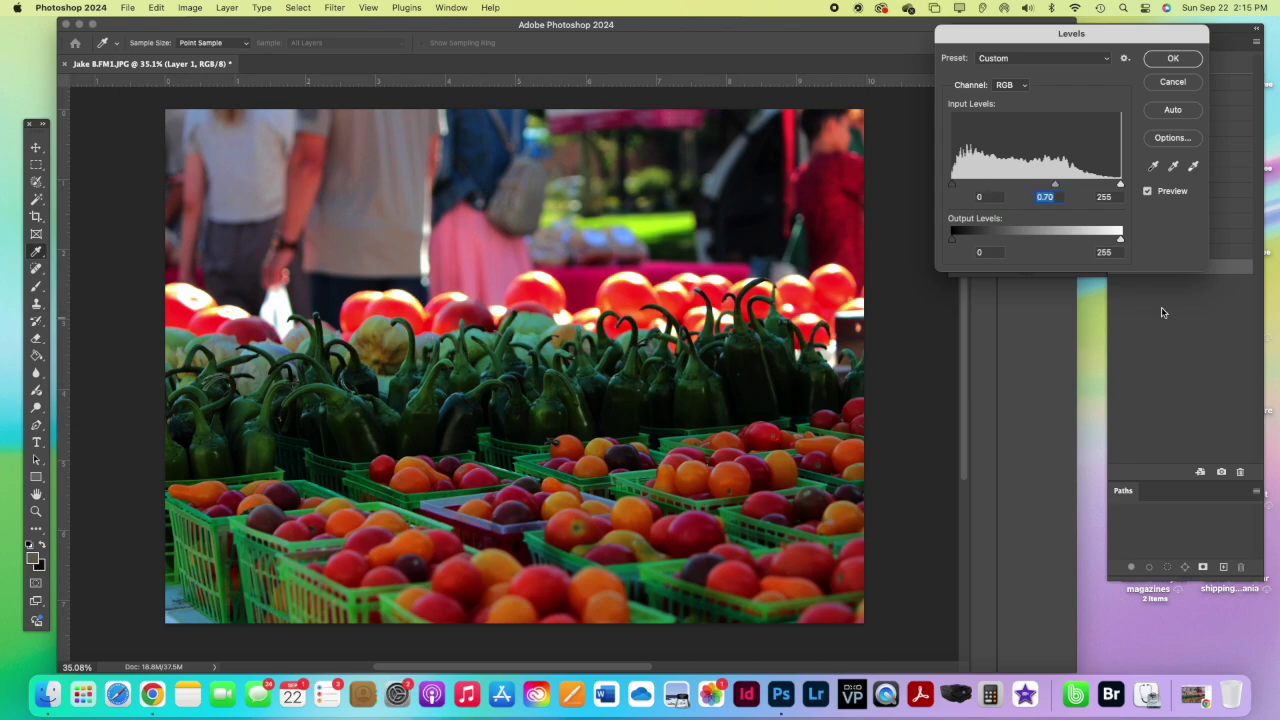
pyautogui.click(1172, 58)
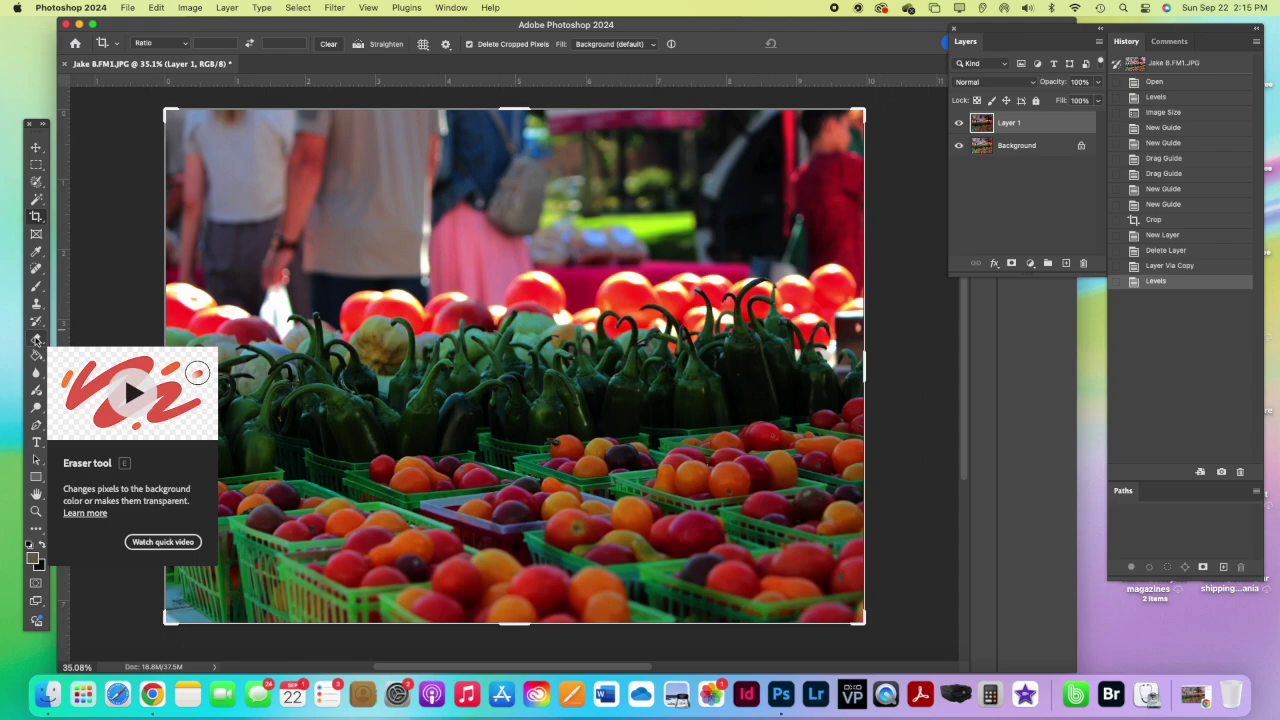
pyautogui.click(37, 339)
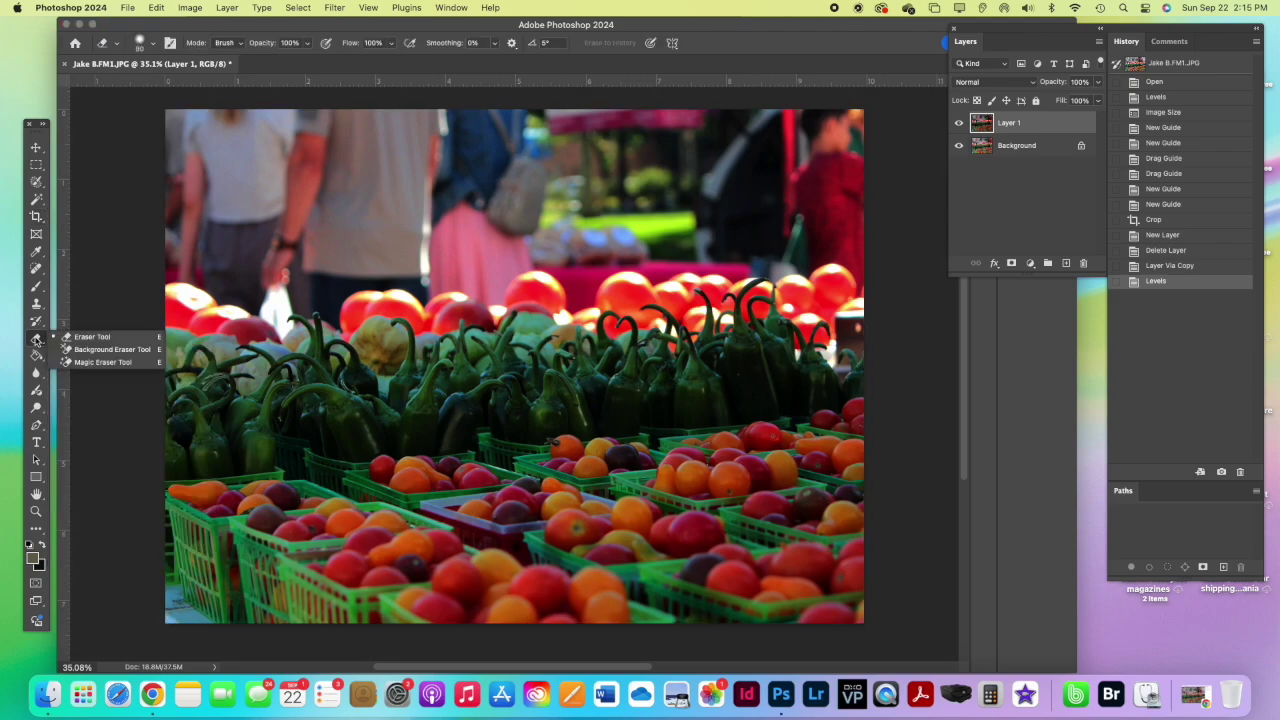
# - Choose the standard Eraser and lower its brush hardness for a soft edge
pyautogui.click(94, 338)
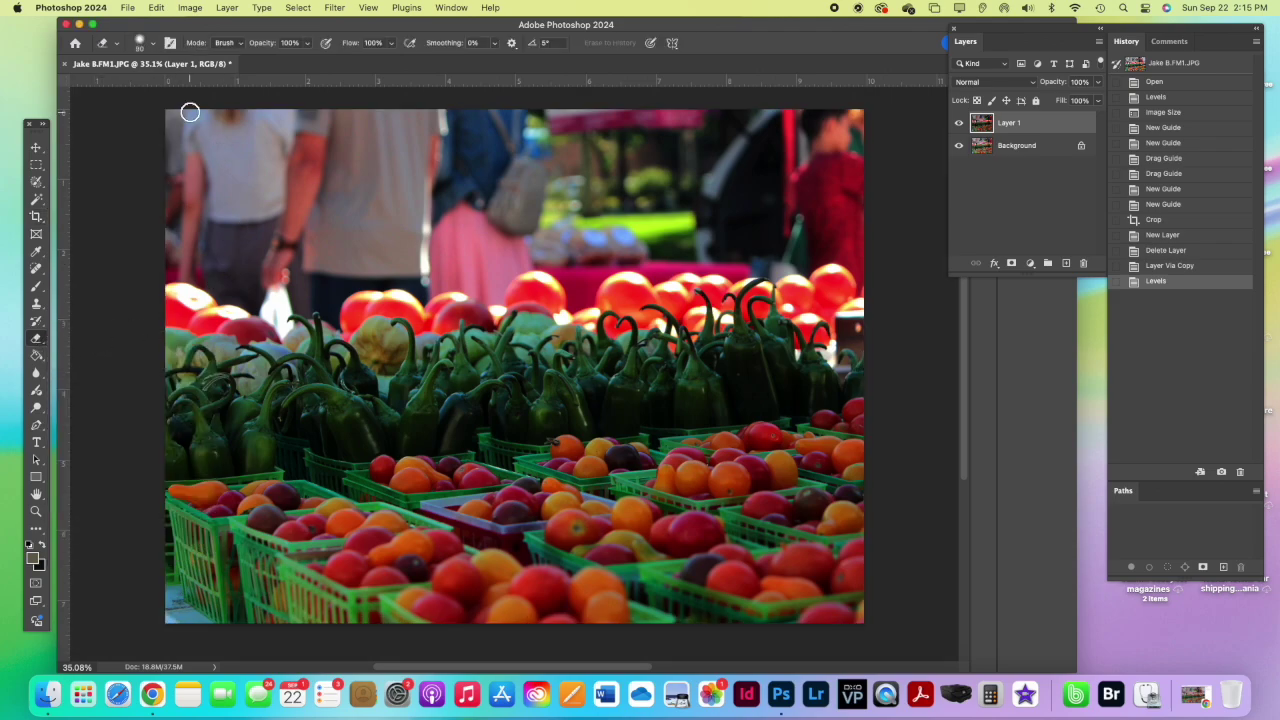
pyautogui.click(155, 43)
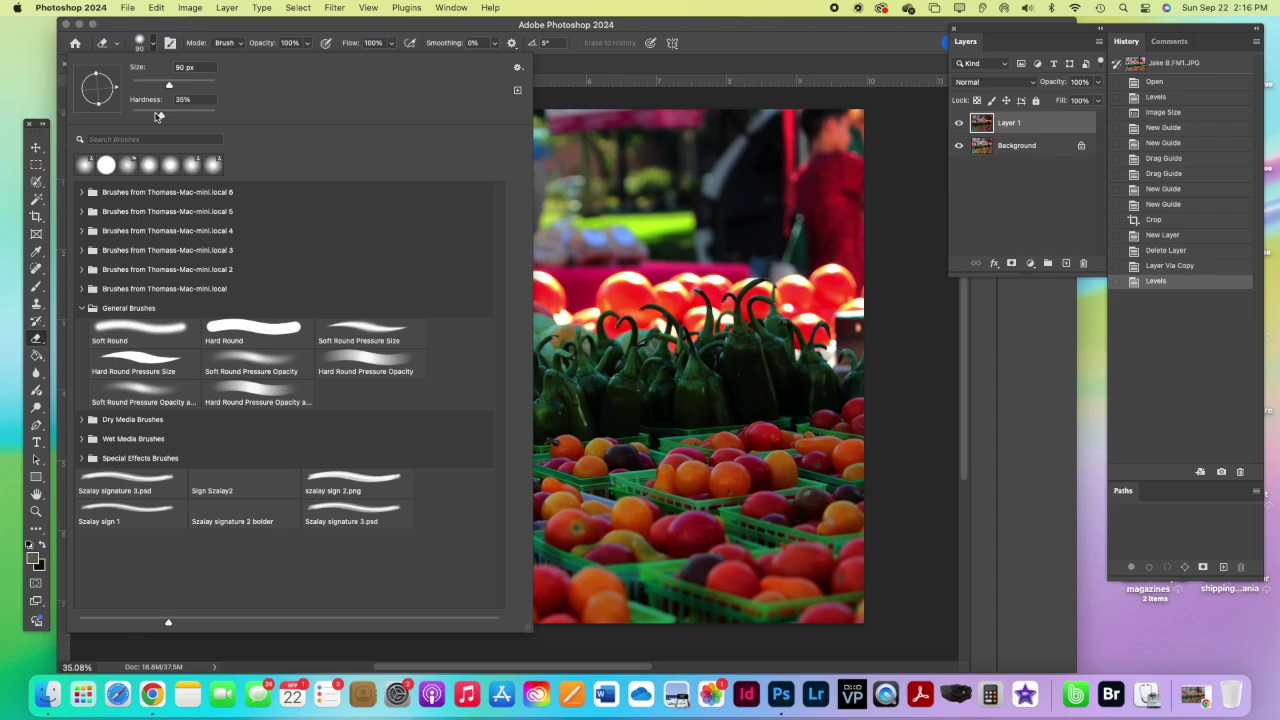
pyautogui.moveTo(158, 116); pyautogui.dragTo(143, 119)
pyautogui.moveTo(140, 118); pyautogui.dragTo(176, 86)
# - Erase a first patch of Layer 1, resize the brush, and erase over the right-hand baskets
pyautogui.moveTo(657, 230); pyautogui.dragTo(662, 232)
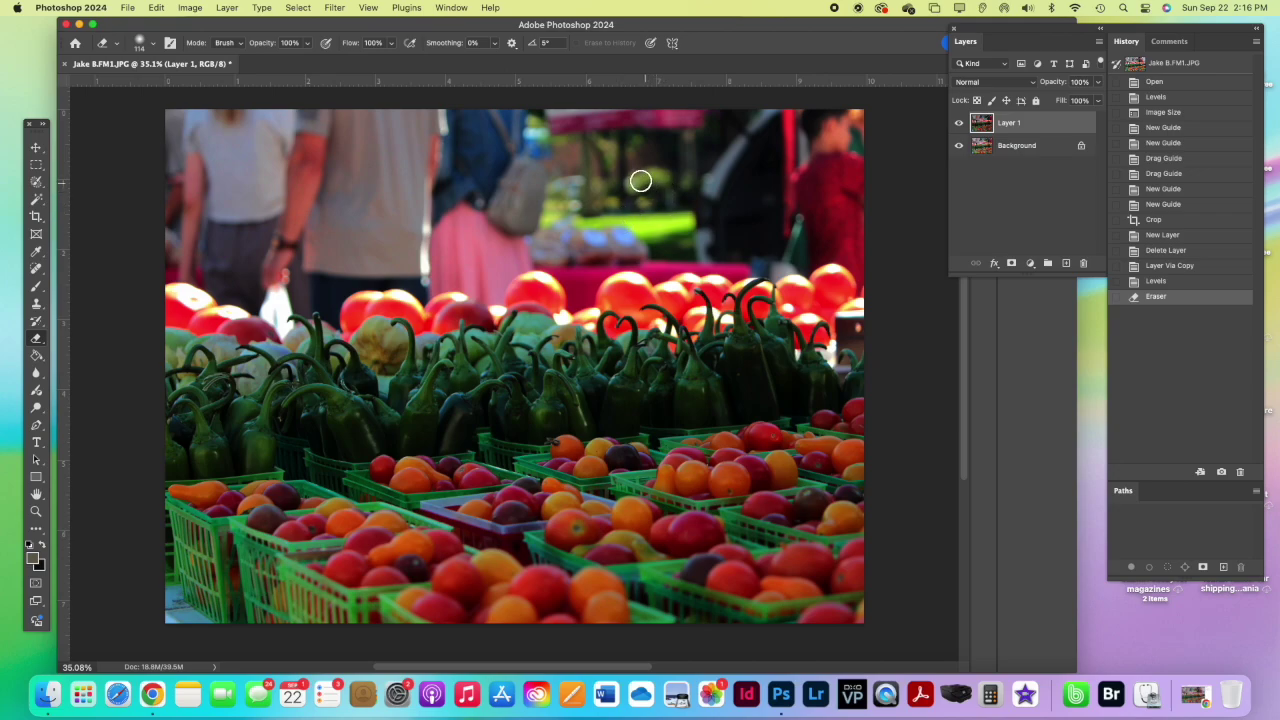
pyautogui.press('[')
pyautogui.press('[')
pyautogui.press('[')
pyautogui.press('[')
pyautogui.press(']')
pyautogui.press(']')
pyautogui.press(']')
pyautogui.press(']')
pyautogui.press(']')
pyautogui.press(']')
pyautogui.press(']')
pyautogui.press(']')
pyautogui.press(']')
pyautogui.press(']')
pyautogui.press(']')
pyautogui.press(']')
pyautogui.press(']')
pyautogui.press(']')
pyautogui.press(']')
pyautogui.press(']')
pyautogui.press(']')
pyautogui.click(153, 44)
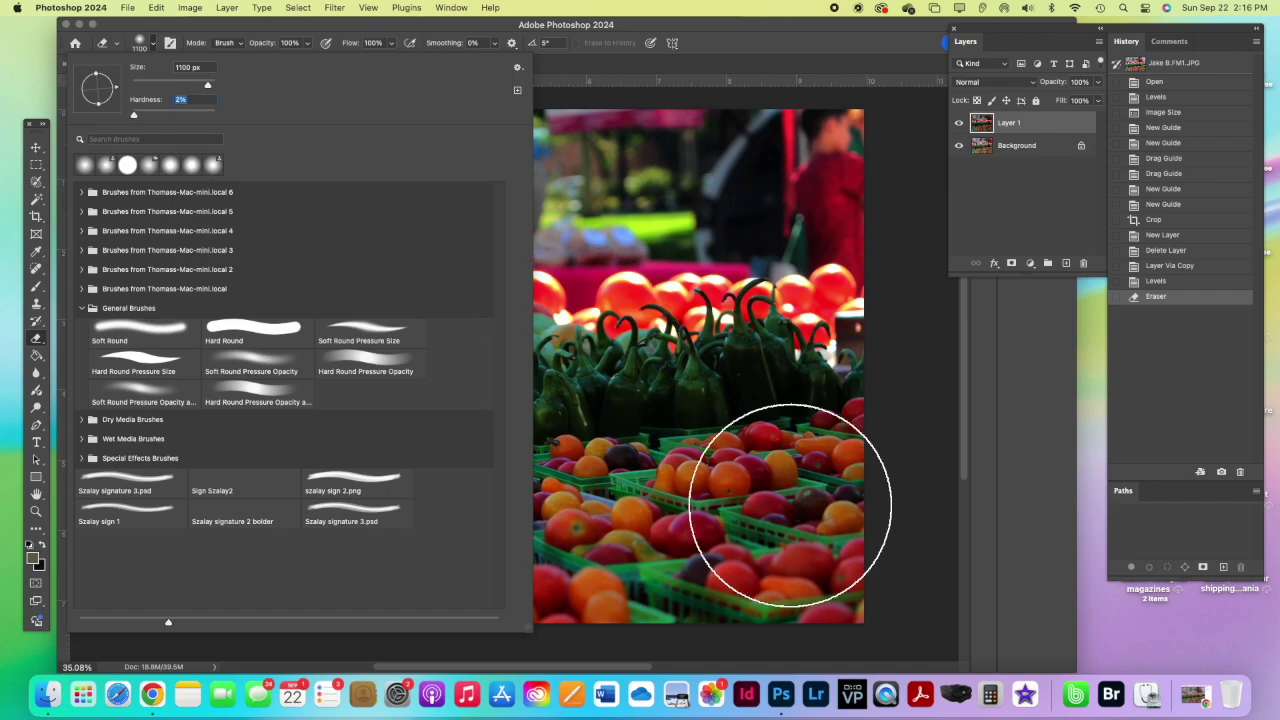
pyautogui.click(792, 518)
pyautogui.click(792, 518)
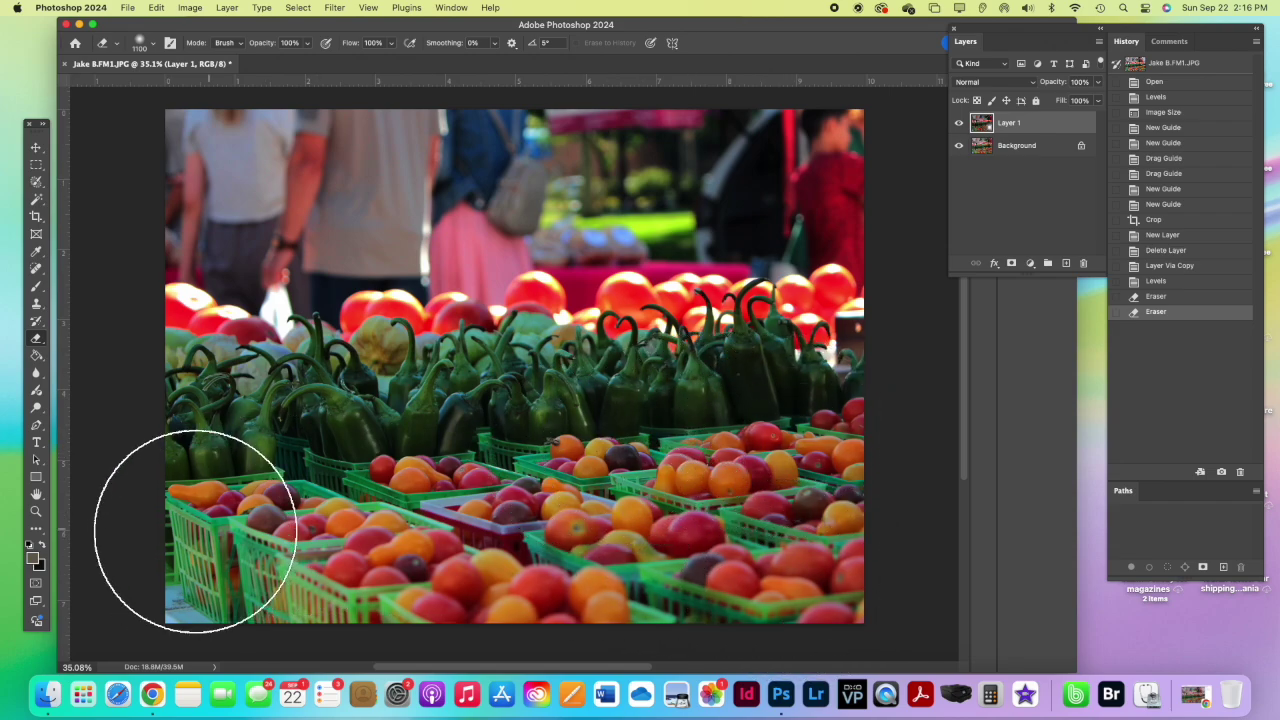
# - Erase over the lower-left baskets and the peppers, shrinking the eraser to 300 then 200
pyautogui.moveTo(306, 464); pyautogui.dragTo(311, 463)
pyautogui.press('[')
pyautogui.press('[')
pyautogui.press('[')
pyautogui.press('[')
pyautogui.press('[')
pyautogui.press('[')
pyautogui.press('[')
pyautogui.press('[')
pyautogui.press('[')
pyautogui.press('[')
pyautogui.press('[')
pyautogui.press('[')
pyautogui.press('[')
pyautogui.press('[')
pyautogui.press('[')
pyautogui.press('[')
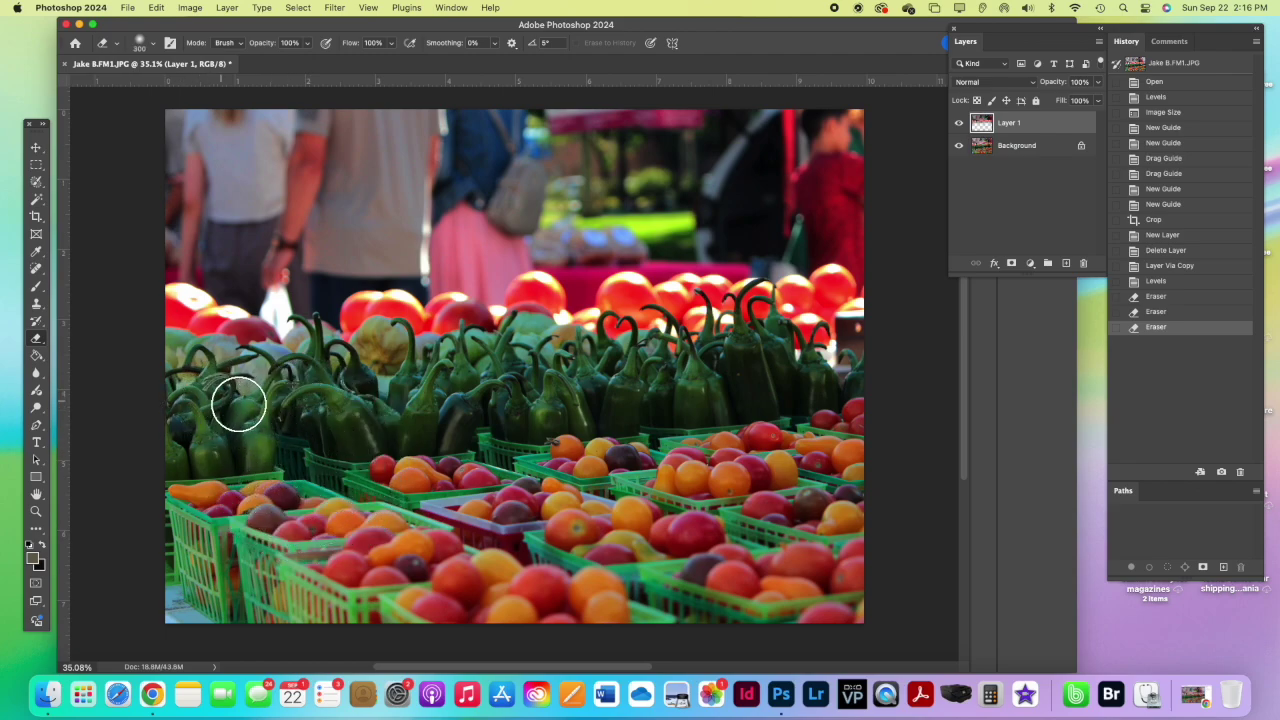
pyautogui.moveTo(355, 383)
pyautogui.mouseDown()
pyautogui.moveTo(511, 369)
pyautogui.moveTo(526, 384)
pyautogui.mouseUp()
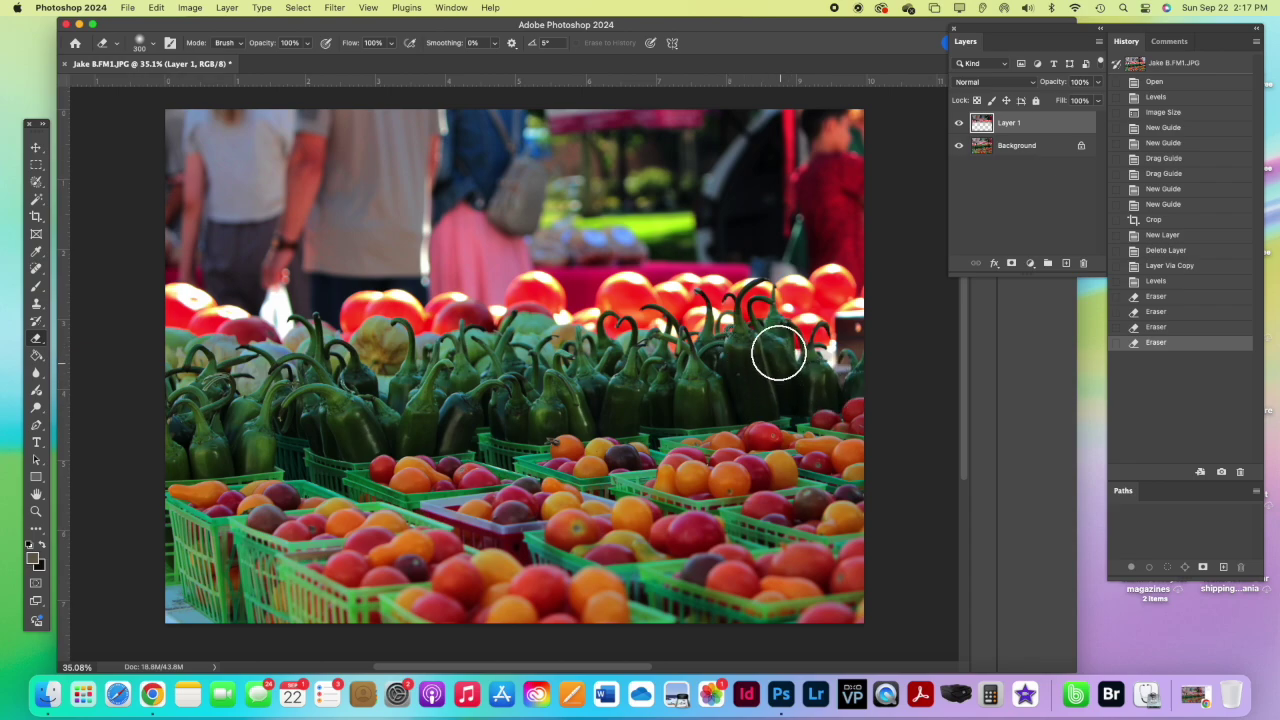
pyautogui.click(778, 355)
pyautogui.press('[')
pyautogui.press('[')
pyautogui.press('[')
pyautogui.press('[')
pyautogui.press('[')
pyautogui.press('[')
pyautogui.moveTo(762, 346)
pyautogui.mouseDown()
pyautogui.moveTo(734, 323)
pyautogui.moveTo(700, 345)
pyautogui.moveTo(578, 346)
pyautogui.mouseUp()
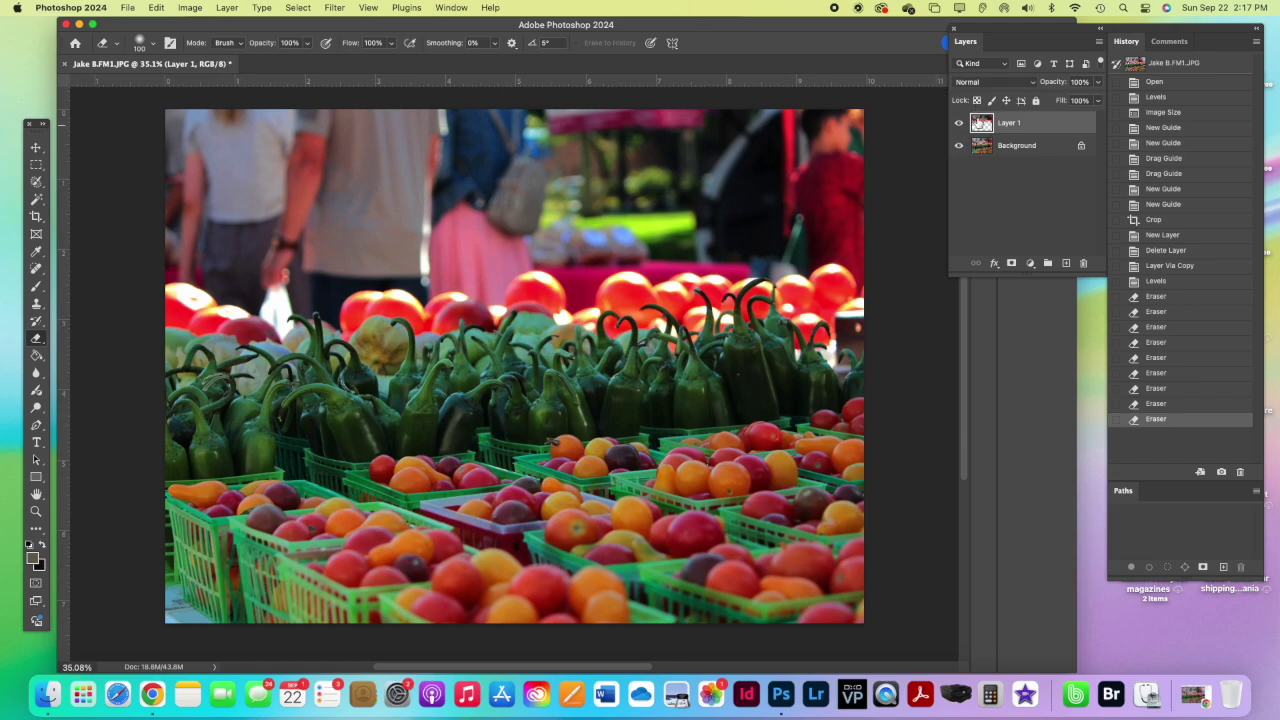
pyautogui.click(958, 123)
pyautogui.click(958, 124)
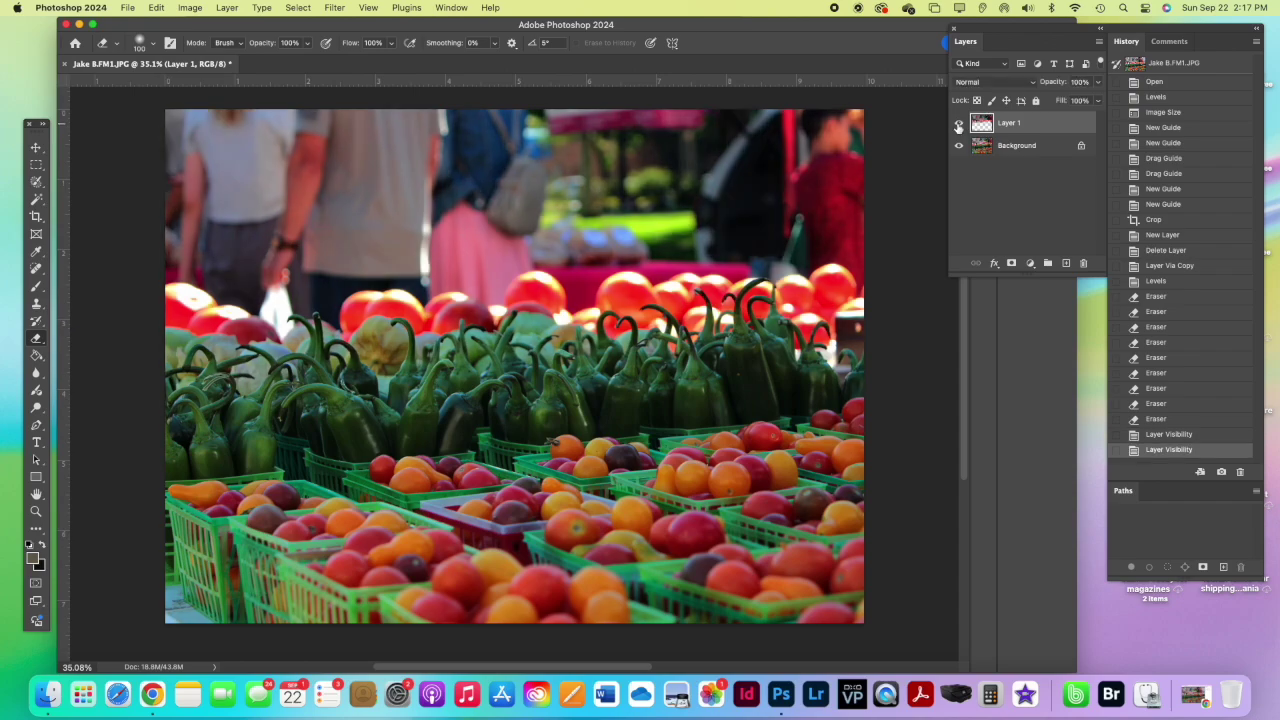
pyautogui.click(958, 147)
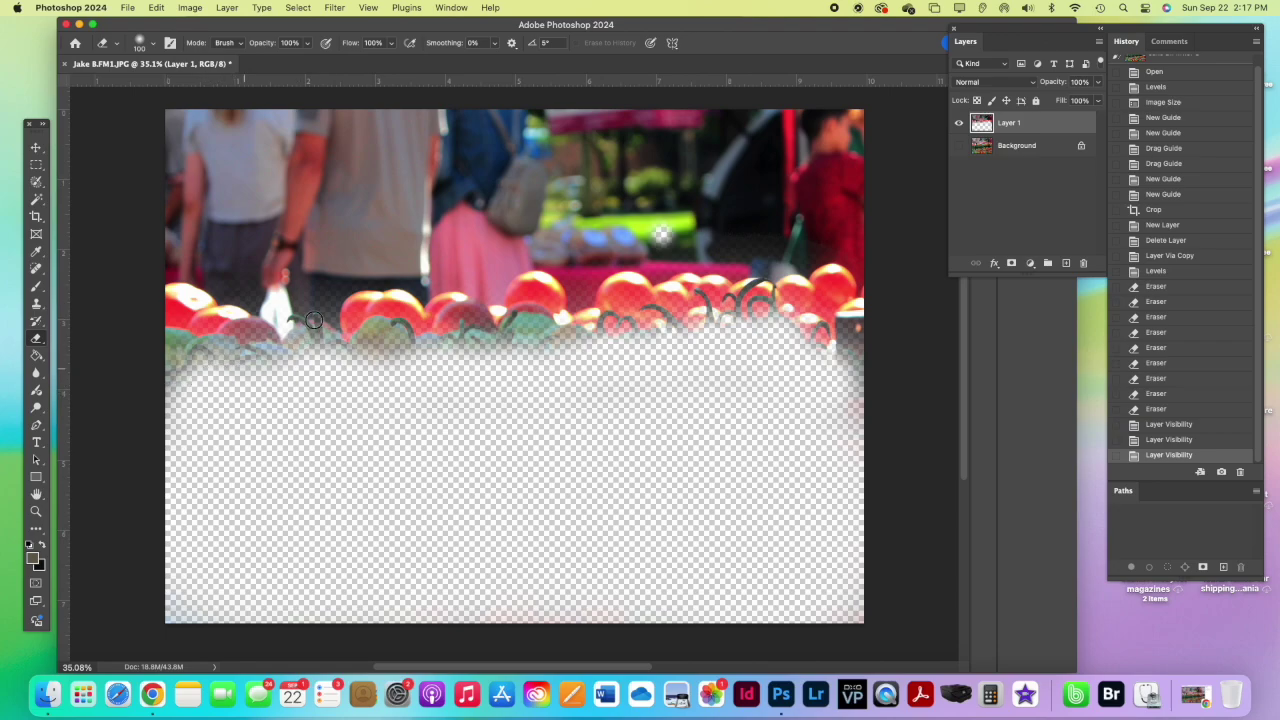
pyautogui.hscroll(2, 295, 290)
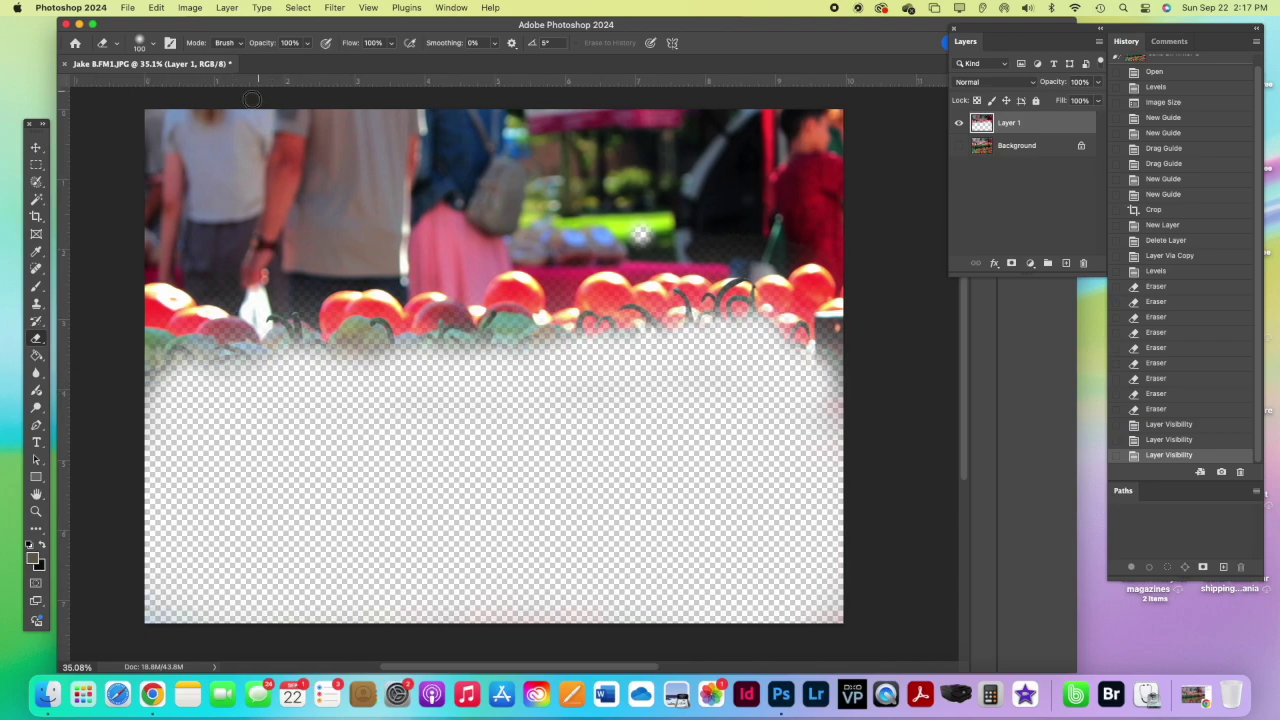
pyautogui.click(311, 44)
pyautogui.moveTo(307, 58); pyautogui.dragTo(275, 62)
pyautogui.moveTo(283, 61); pyautogui.dragTo(311, 54)
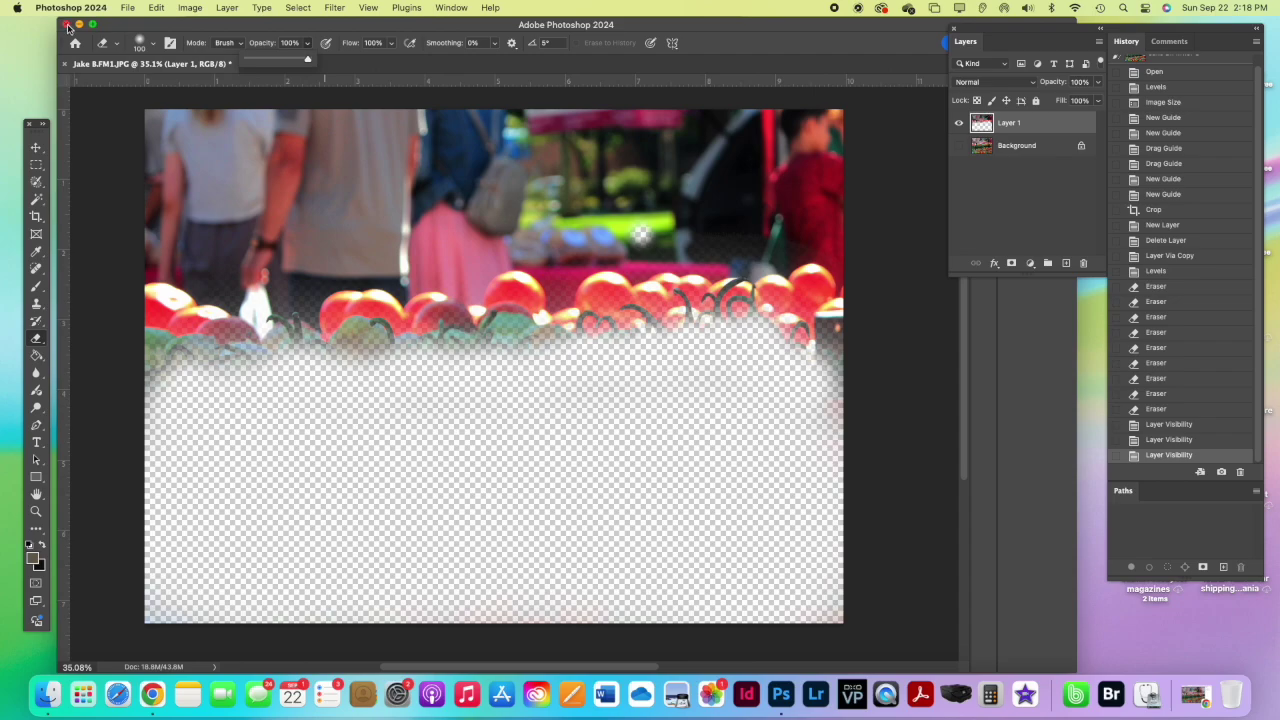
pyautogui.hscroll(2, 889, 343)
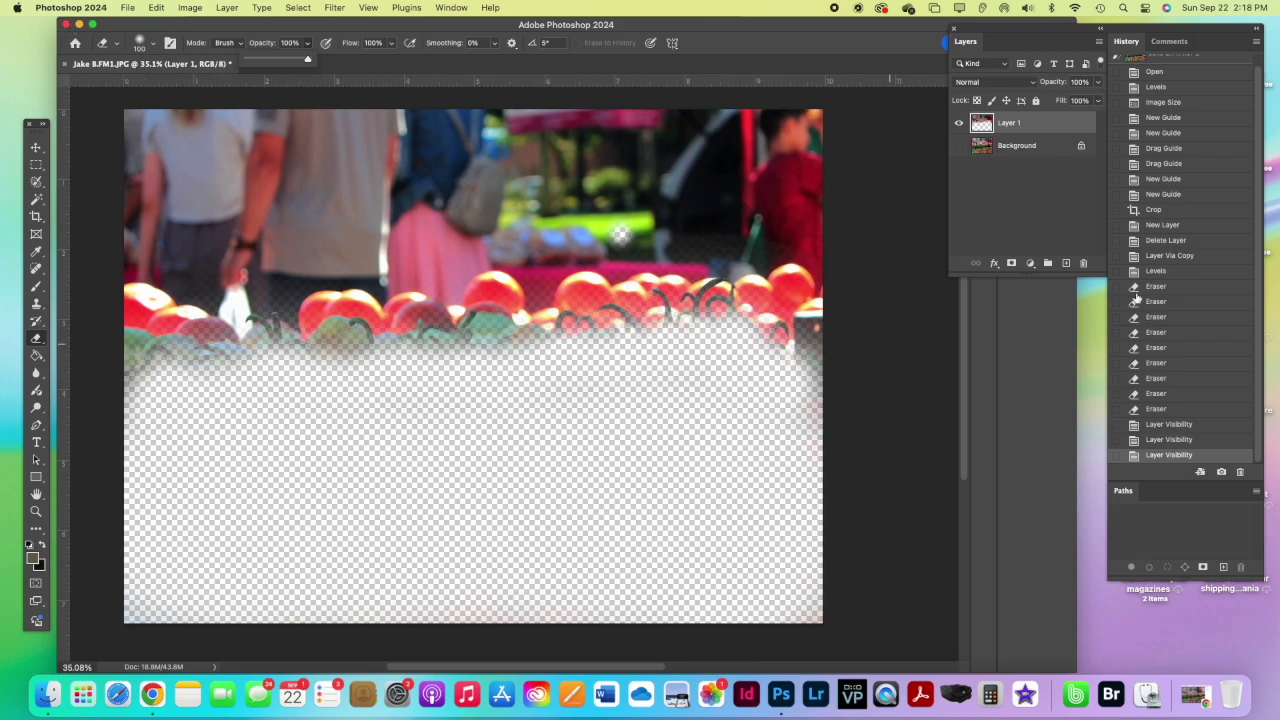
pyautogui.click(958, 147)
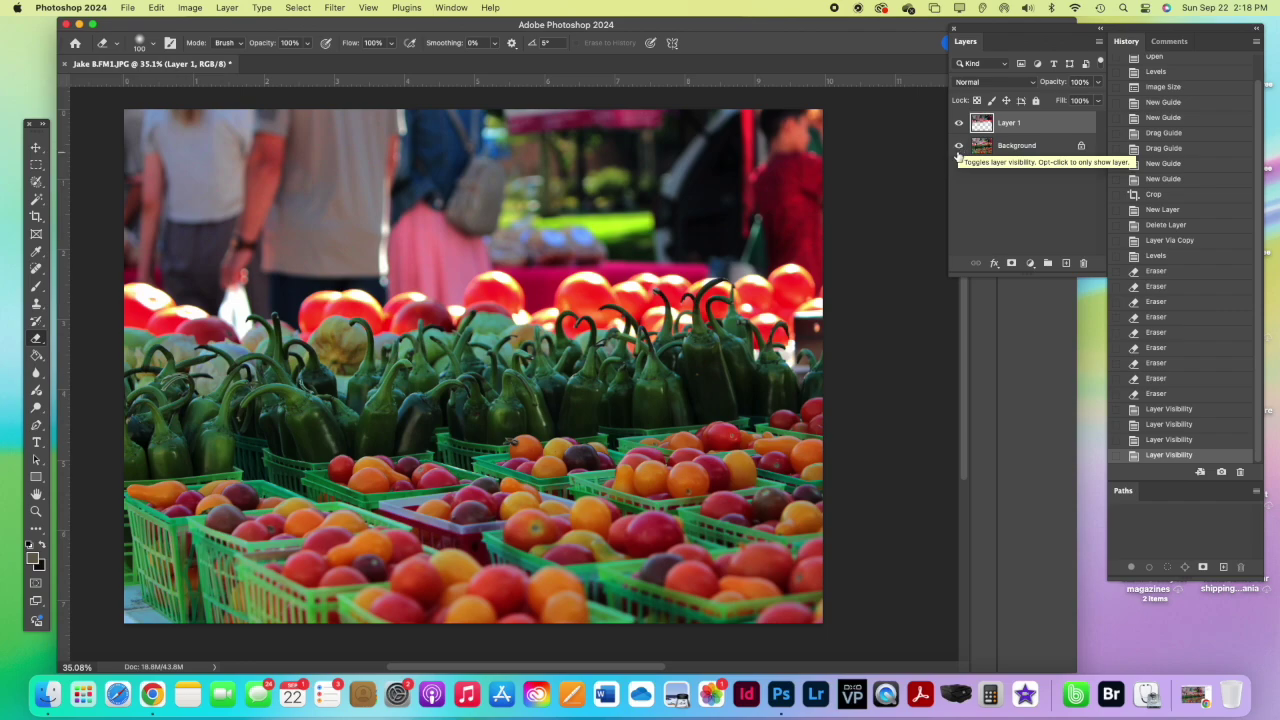
# - Merge Layer 1 down into the Background with Layer > Merge Down
pyautogui.click(229, 8)
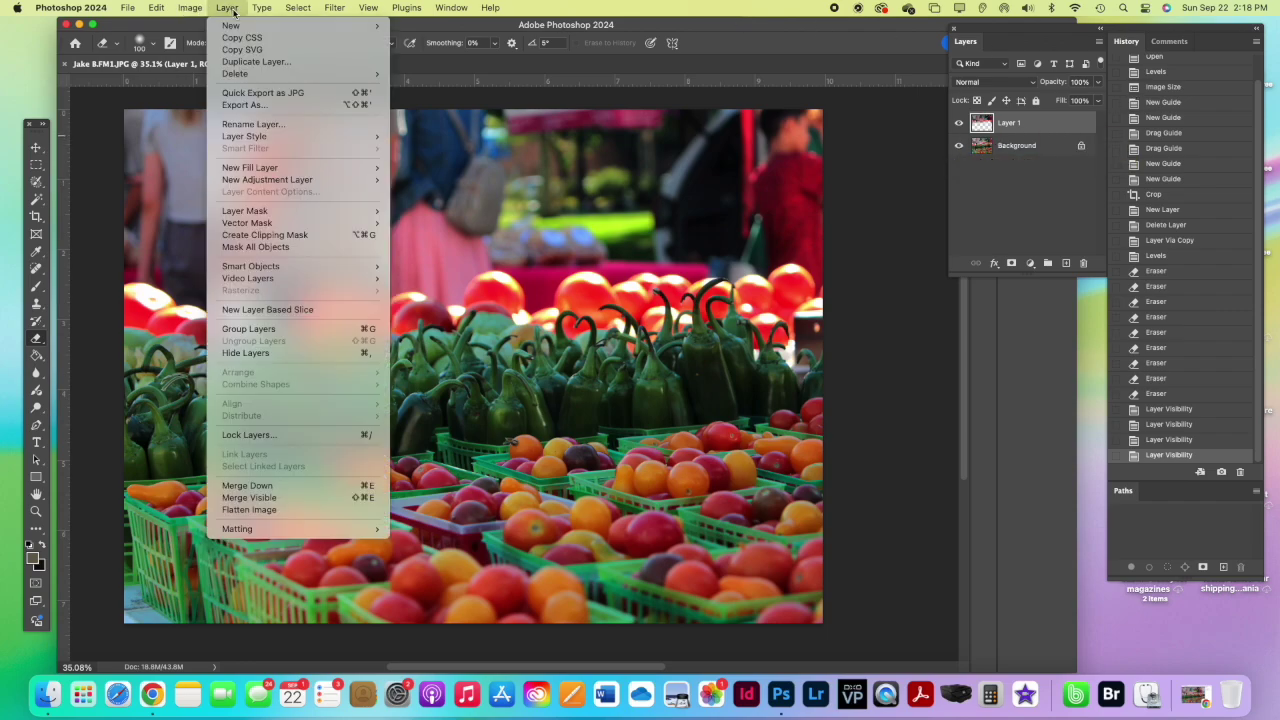
pyautogui.click(256, 487)
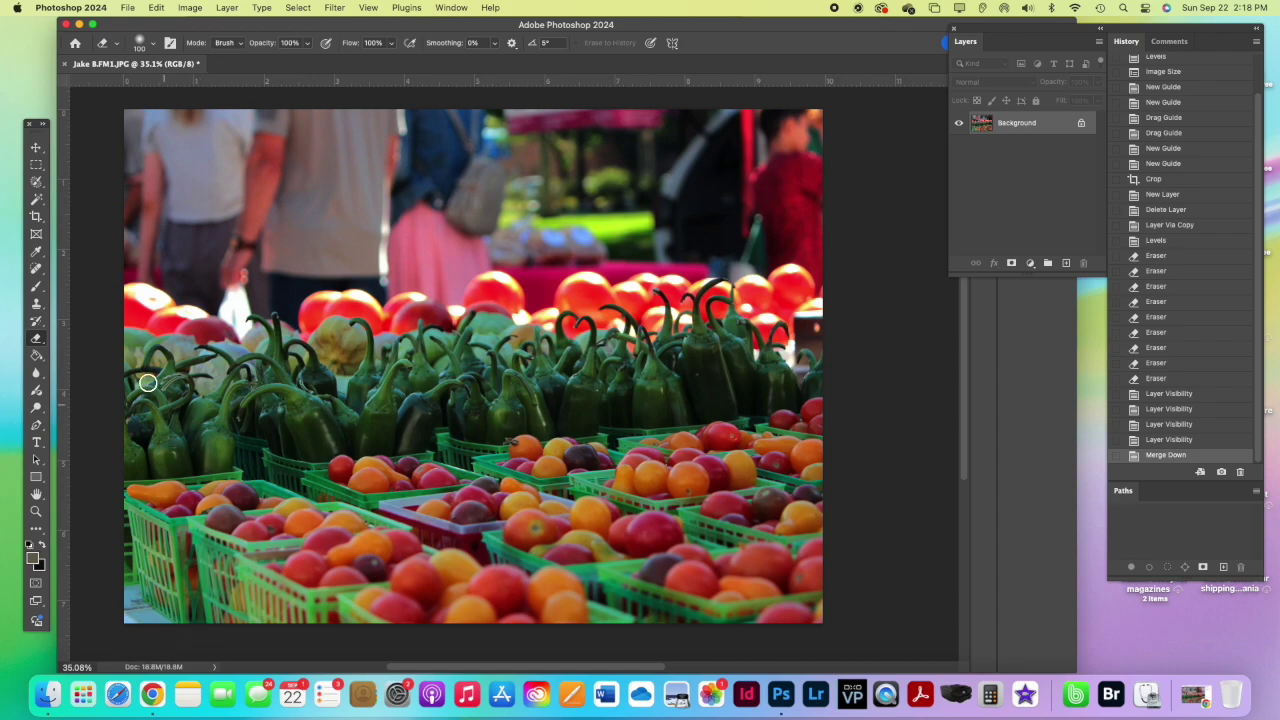
pyautogui.click(191, 8)
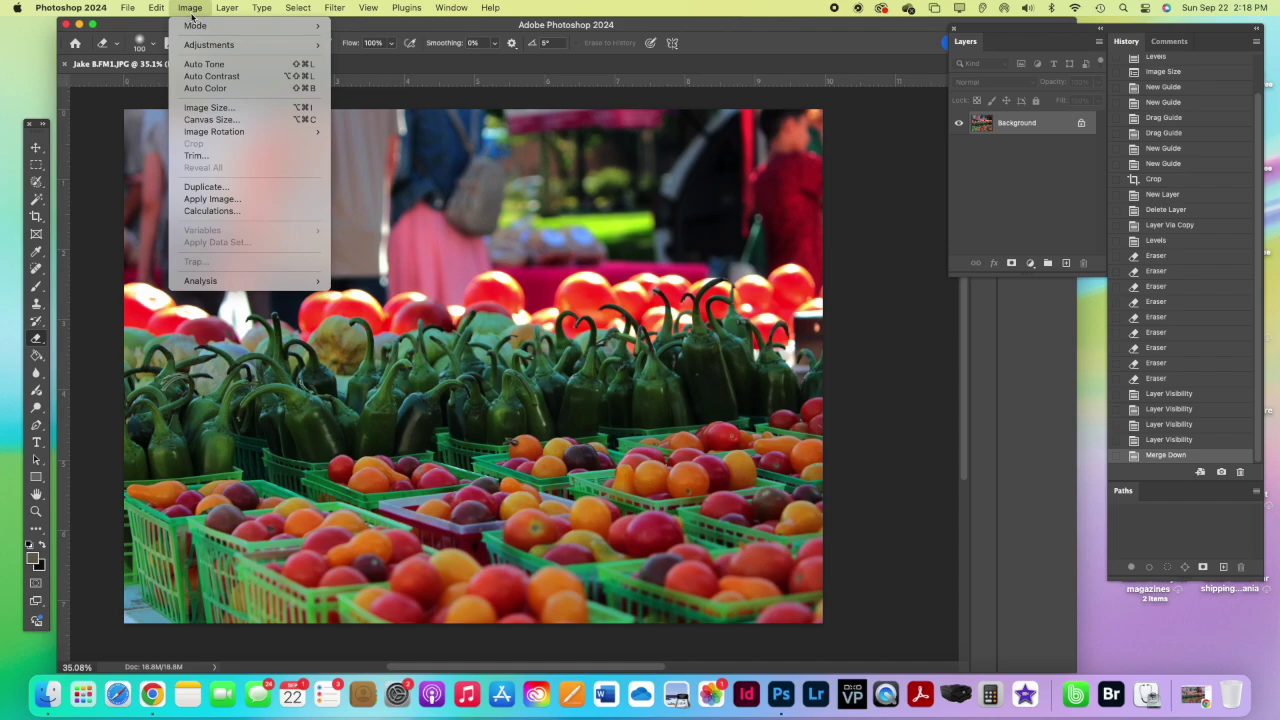
# - Duplicate the photo as a new document, keeping the default copy name
pyautogui.click(210, 188)
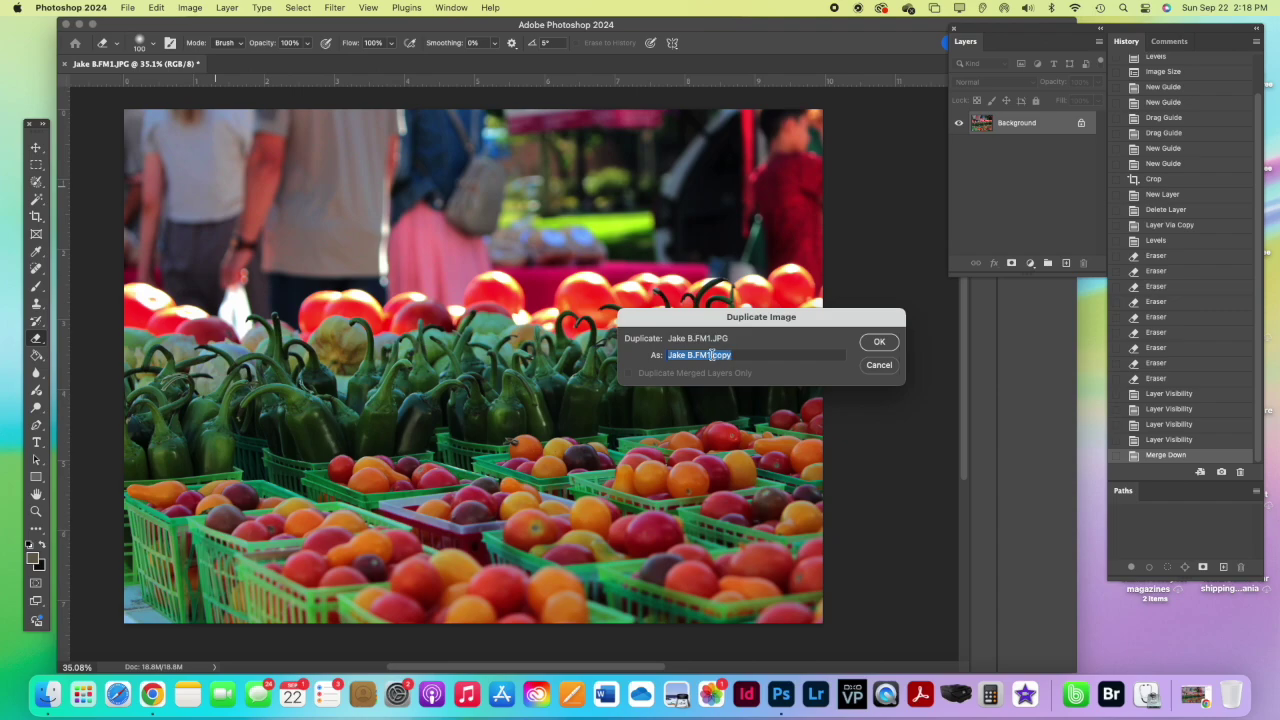
pyautogui.click(879, 342)
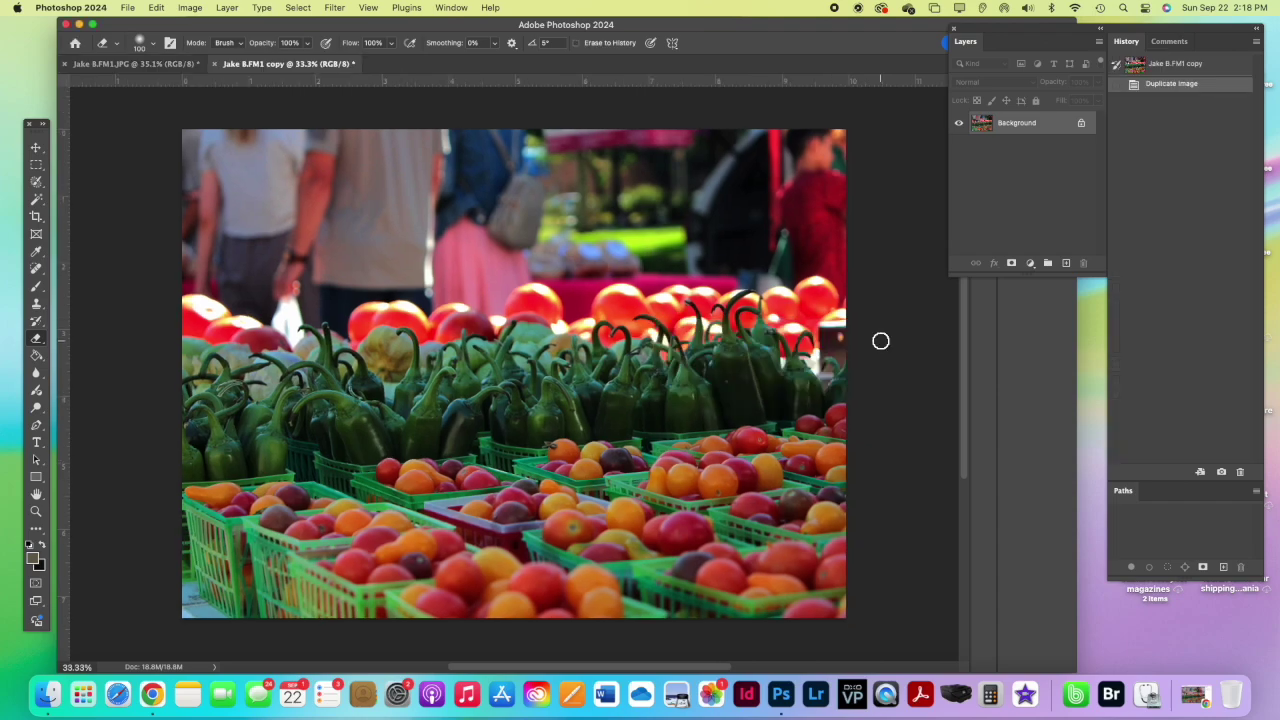
pyautogui.click(190, 9)
pyautogui.moveTo(196, 27)
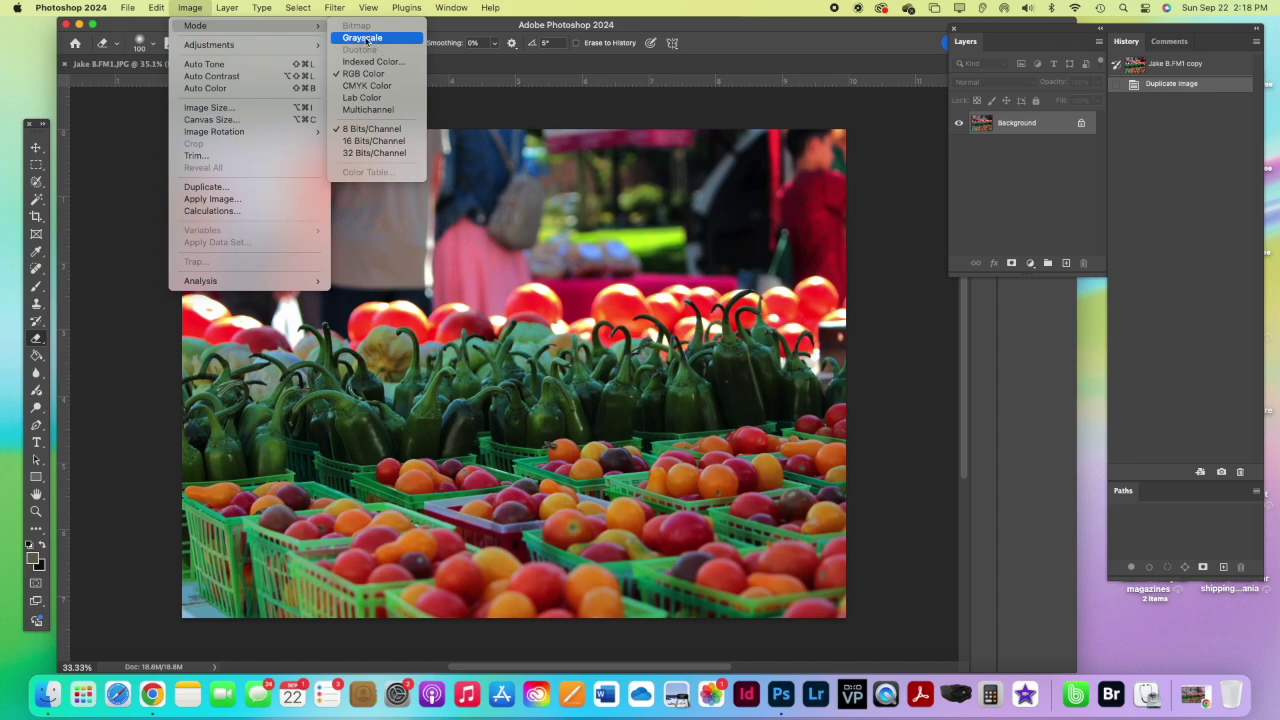
# - Convert the copy to Grayscale mode, discarding colour, then compare it with the original tab
pyautogui.click(366, 38)
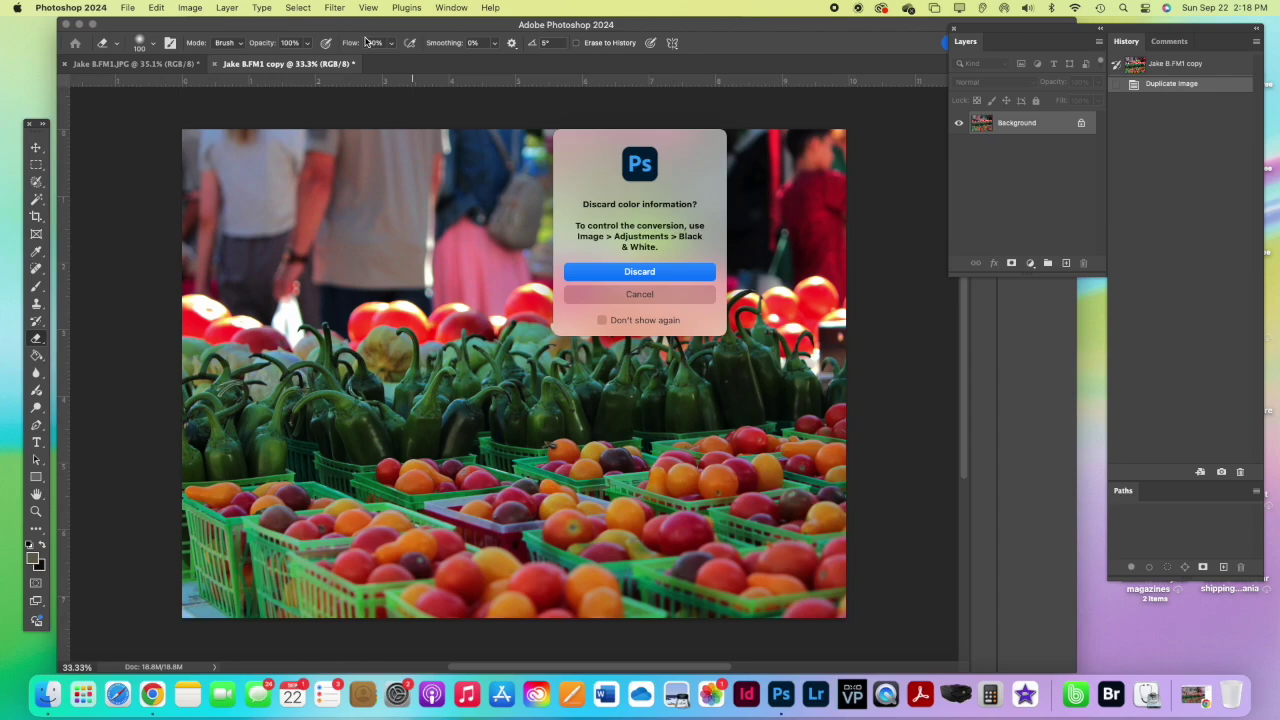
pyautogui.press('Return')
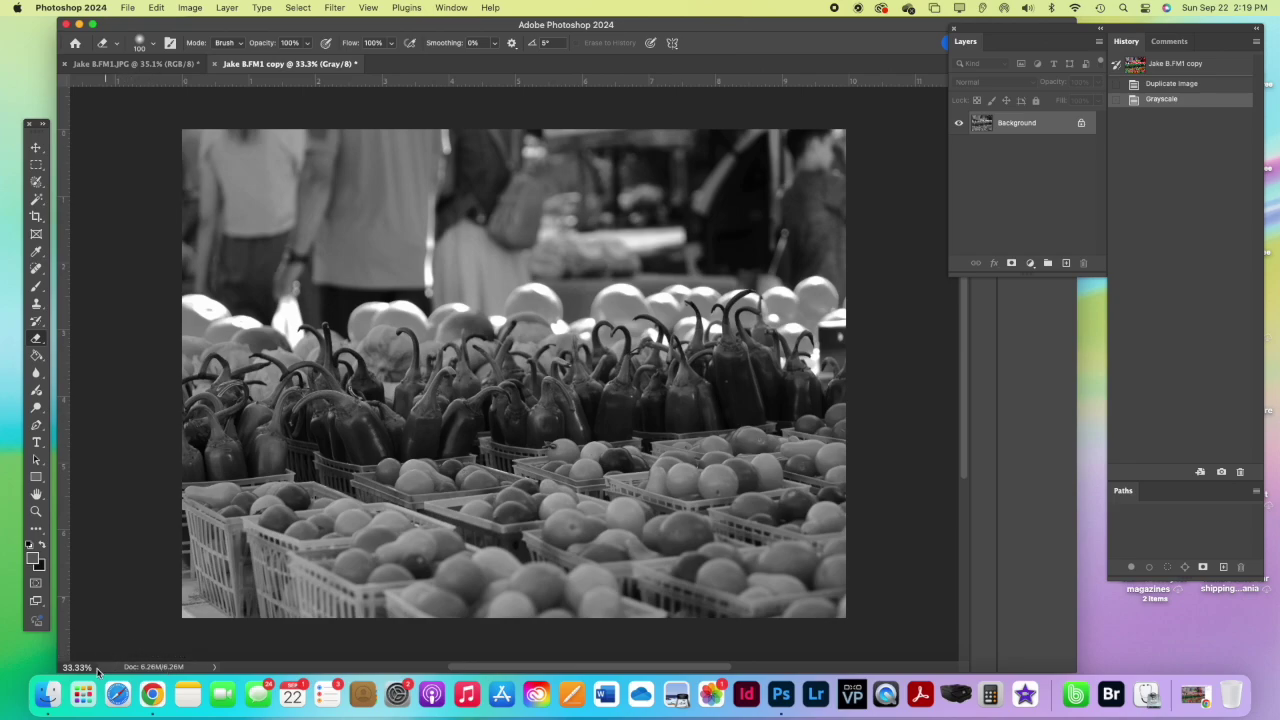
pyautogui.click(98, 67)
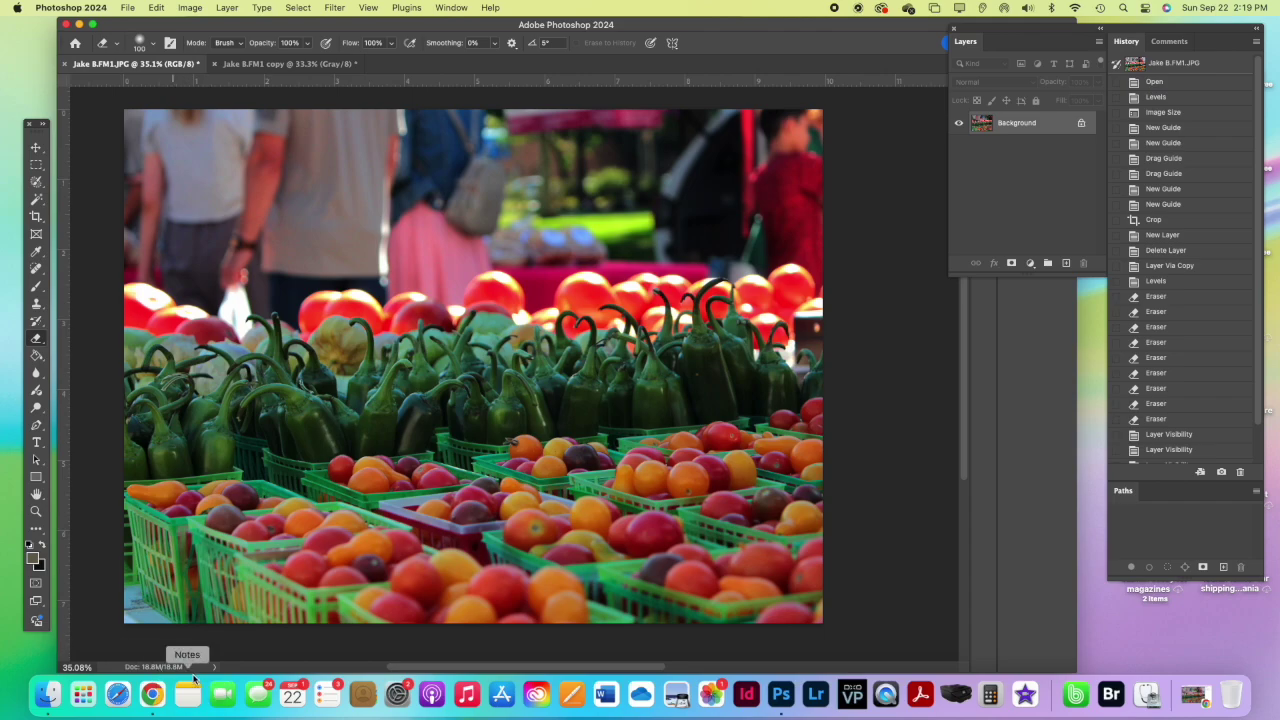
pyautogui.click(229, 67)
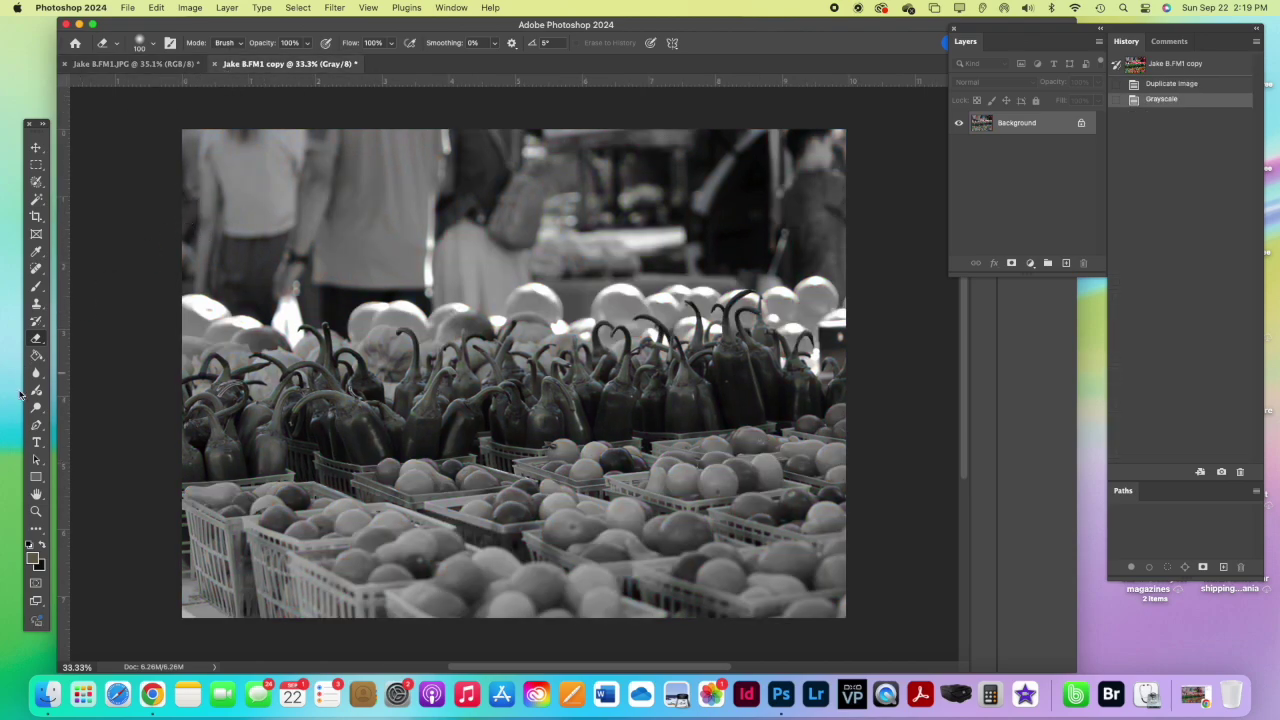
# - Select the Dodge Tool with a 400 px brush and lowered hardness
pyautogui.click(36, 408)
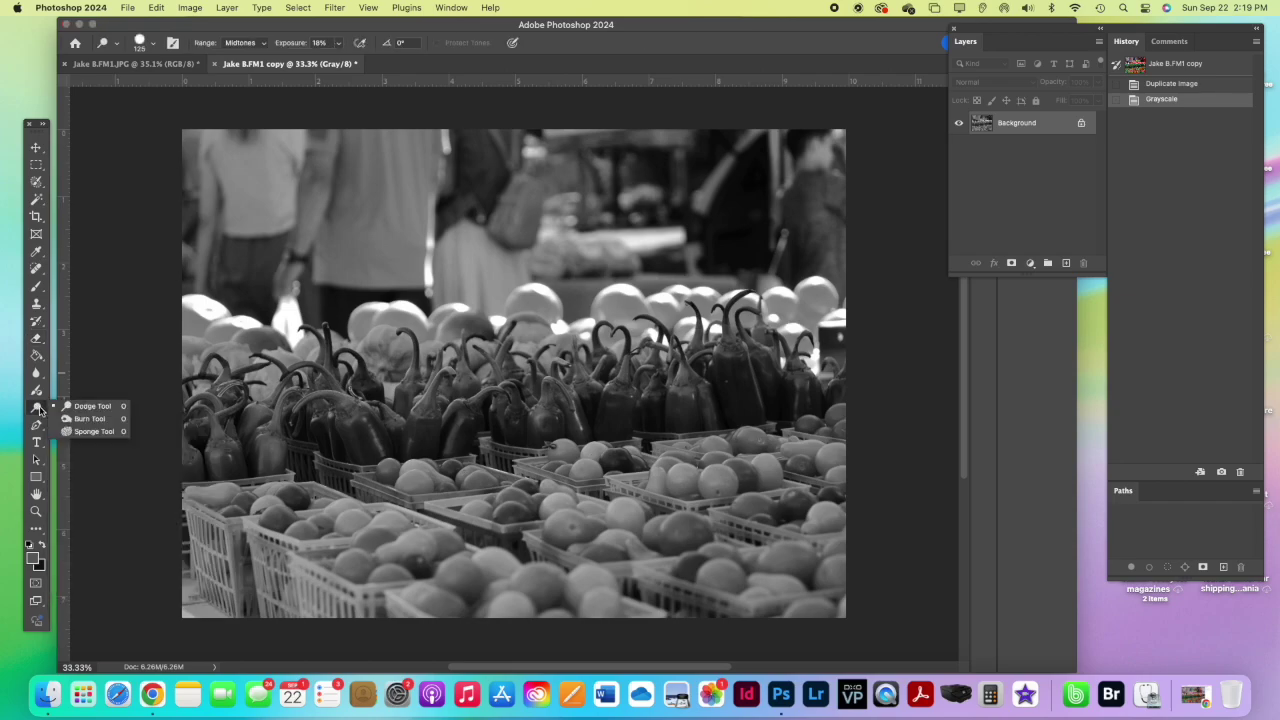
pyautogui.click(86, 408)
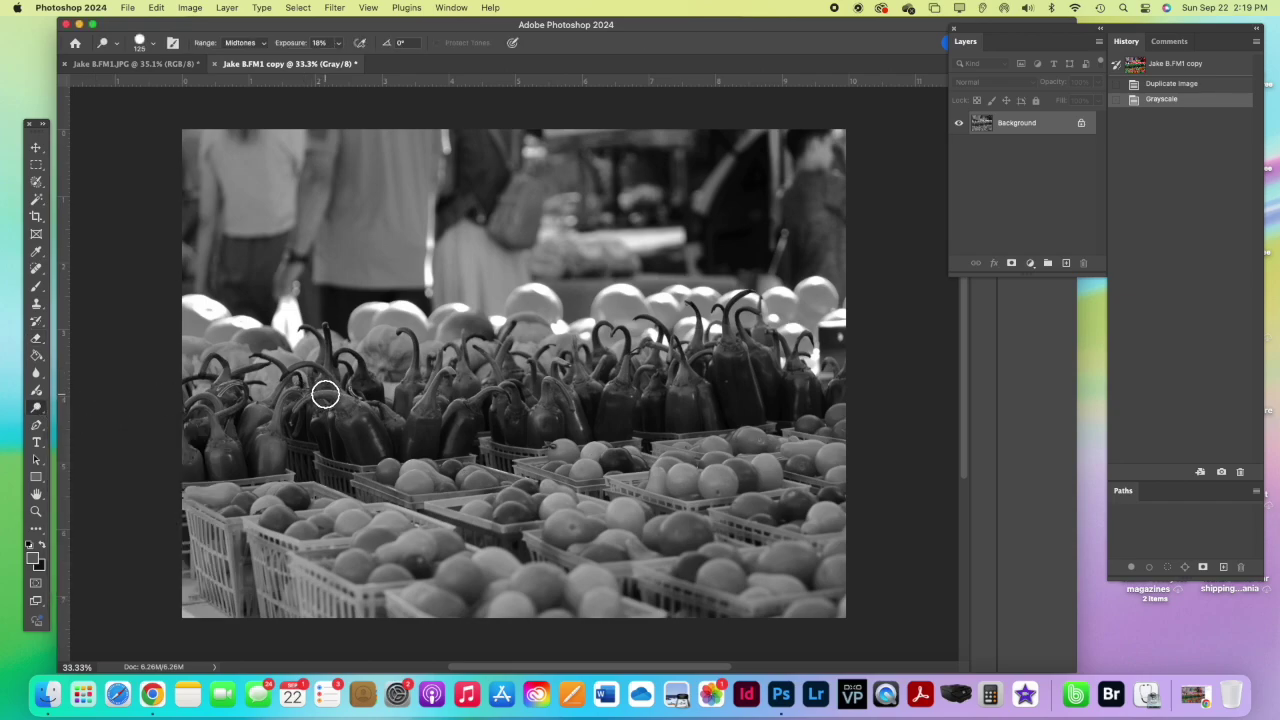
pyautogui.press(']')
pyautogui.press(']')
pyautogui.press(']')
pyautogui.press(']')
pyautogui.press(']')
pyautogui.press(']')
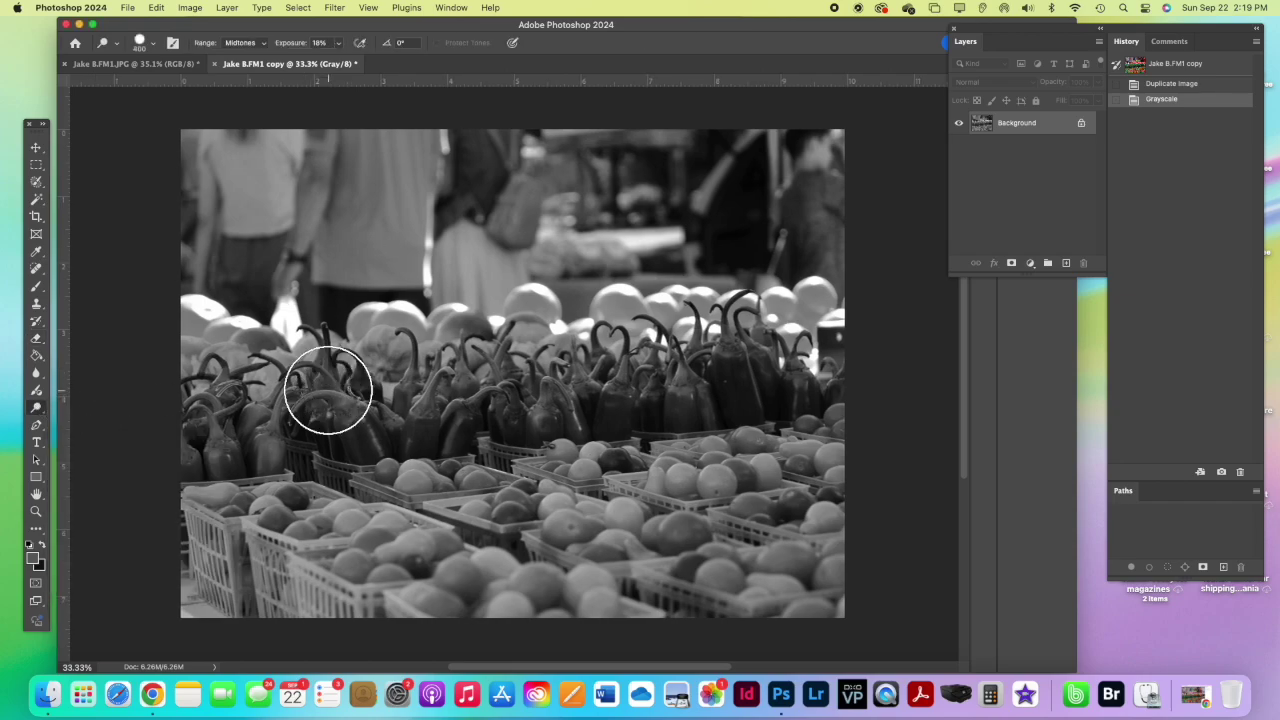
pyautogui.click(153, 45)
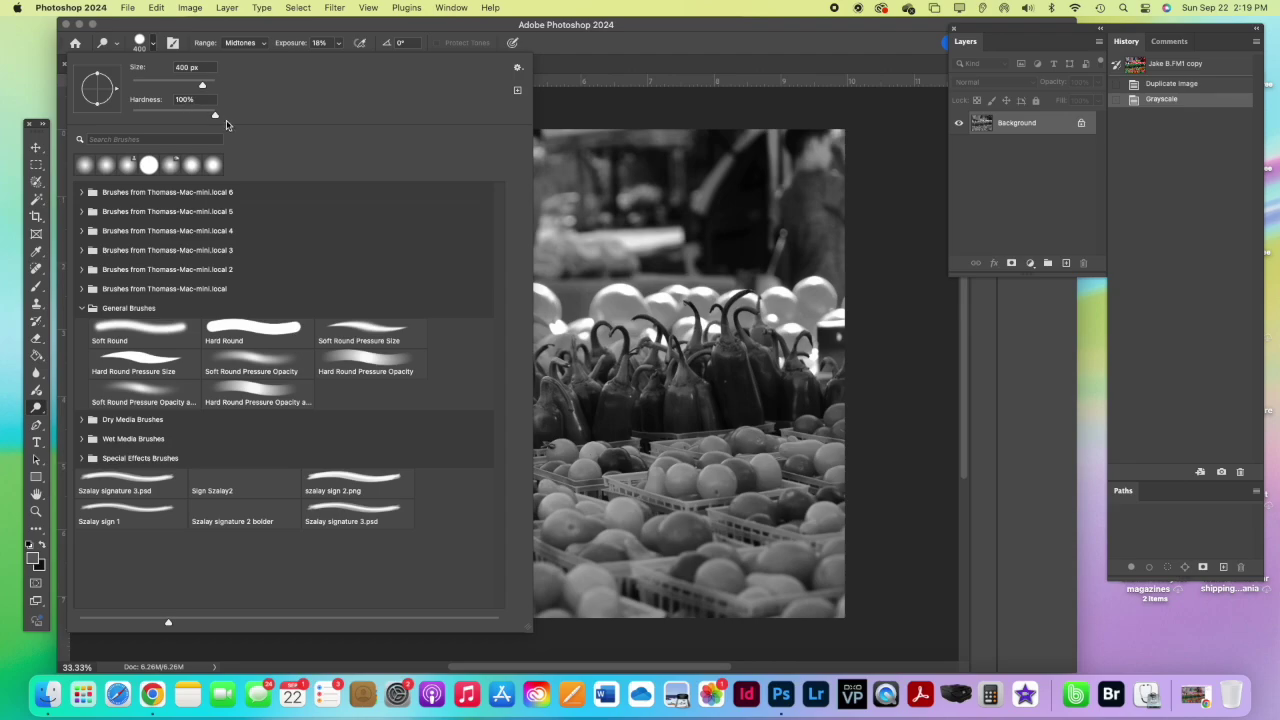
pyautogui.moveTo(205, 118); pyautogui.dragTo(180, 118)
pyautogui.press('Return')
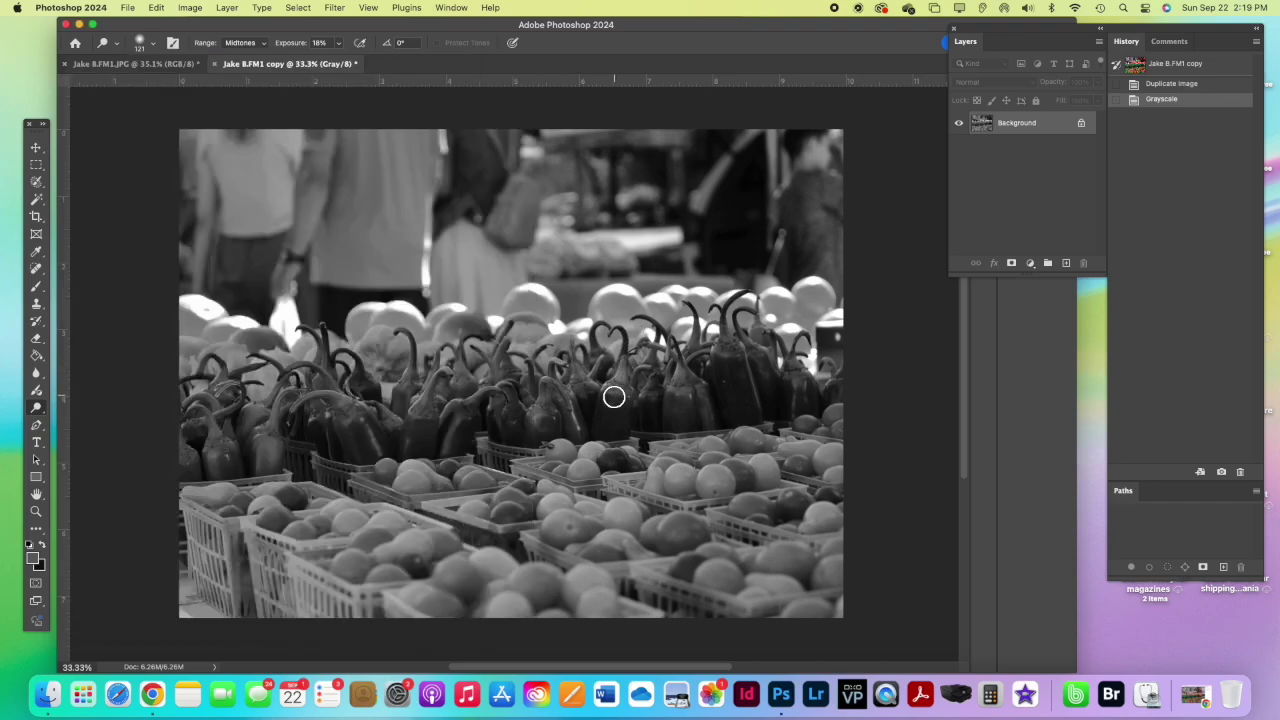
# - Dodge the peppers across the middle of the photo with a 300 px brush
pyautogui.click(647, 396)
pyautogui.press(']')
pyautogui.press(']')
pyautogui.press(']')
pyautogui.press(']')
pyautogui.press(']')
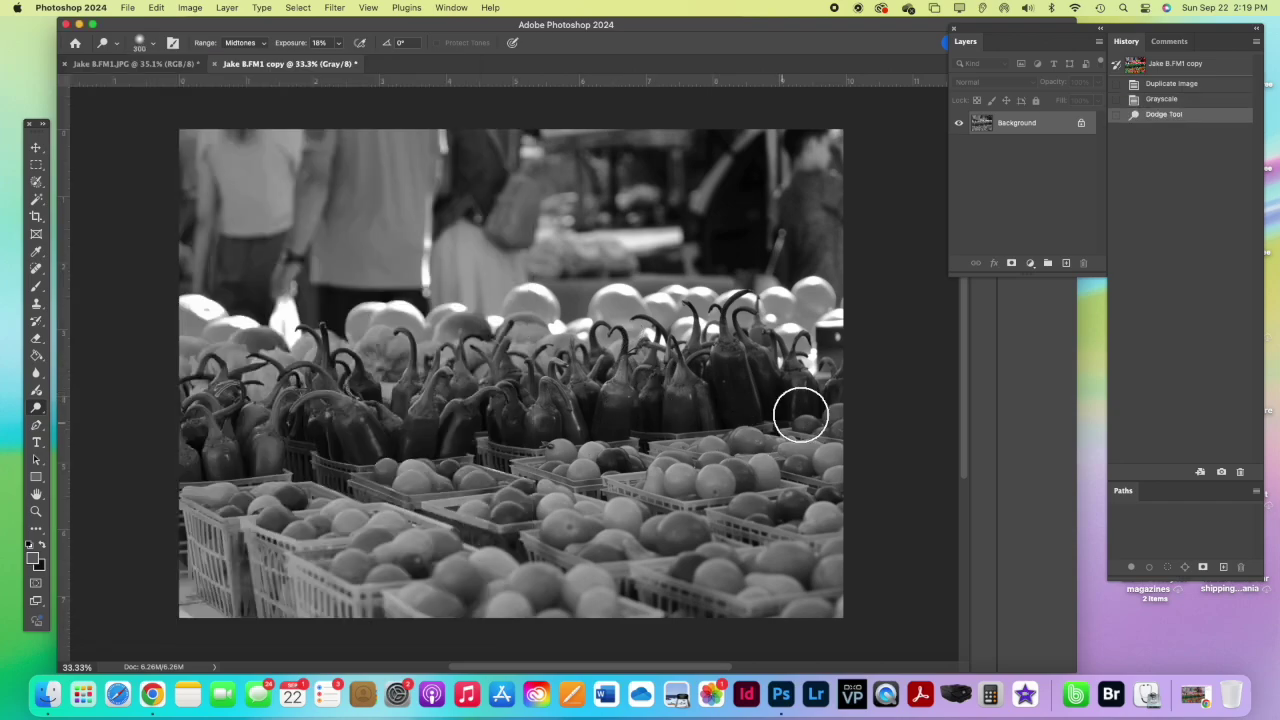
pyautogui.moveTo(771, 369)
pyautogui.mouseDown()
pyautogui.moveTo(434, 417)
pyautogui.moveTo(204, 430)
pyautogui.moveTo(217, 409)
pyautogui.moveTo(357, 403)
pyautogui.moveTo(409, 426)
pyautogui.moveTo(330, 438)
pyautogui.mouseUp()
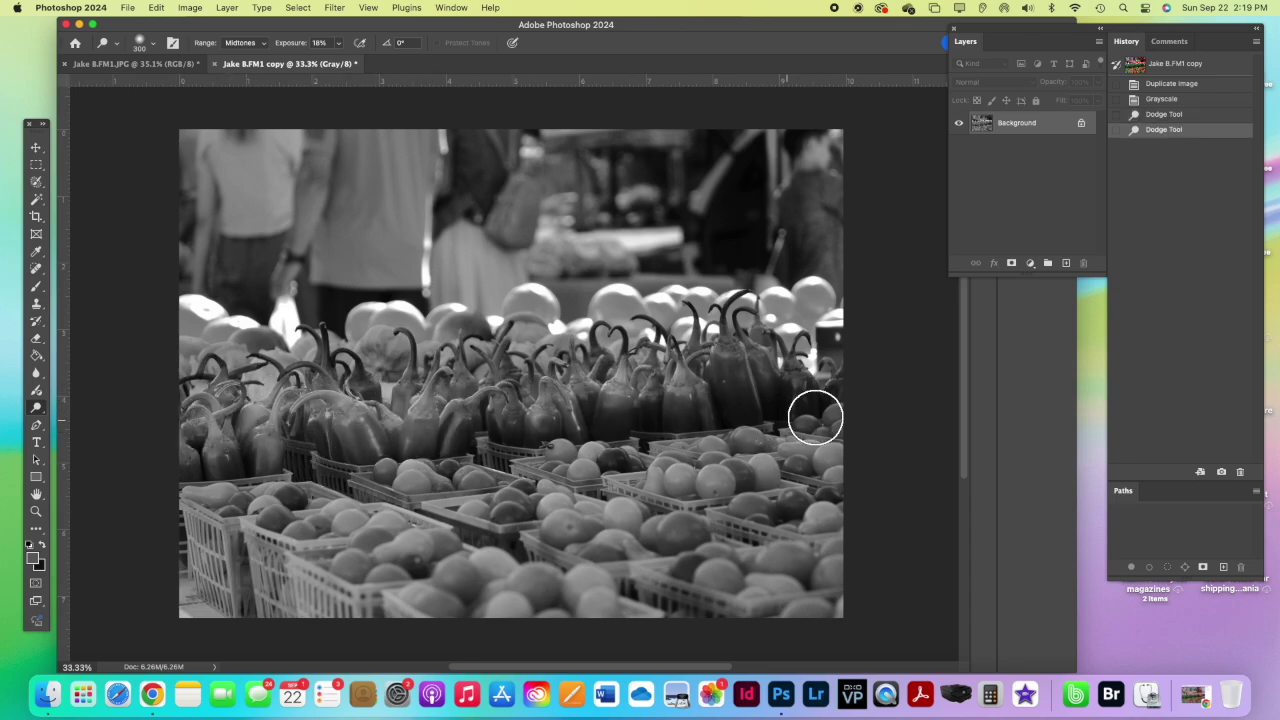
pyautogui.moveTo(806, 380)
pyautogui.mouseDown()
pyautogui.moveTo(735, 385)
pyautogui.moveTo(721, 365)
pyautogui.moveTo(664, 402)
pyautogui.moveTo(800, 390)
pyautogui.mouseUp()
pyautogui.moveTo(720, 395); pyautogui.dragTo(490, 416)
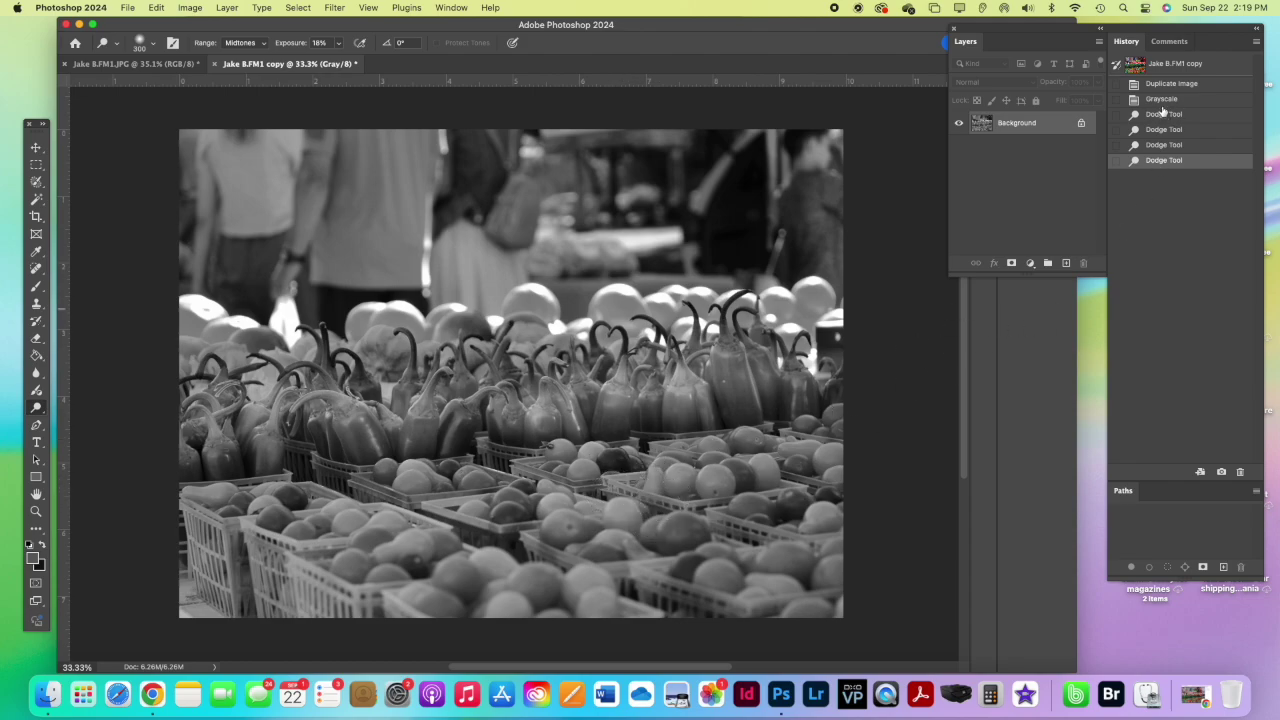
# - Revert to the Grayscale history state and set dodging to Midtones at 12% exposure
pyautogui.click(1161, 99)
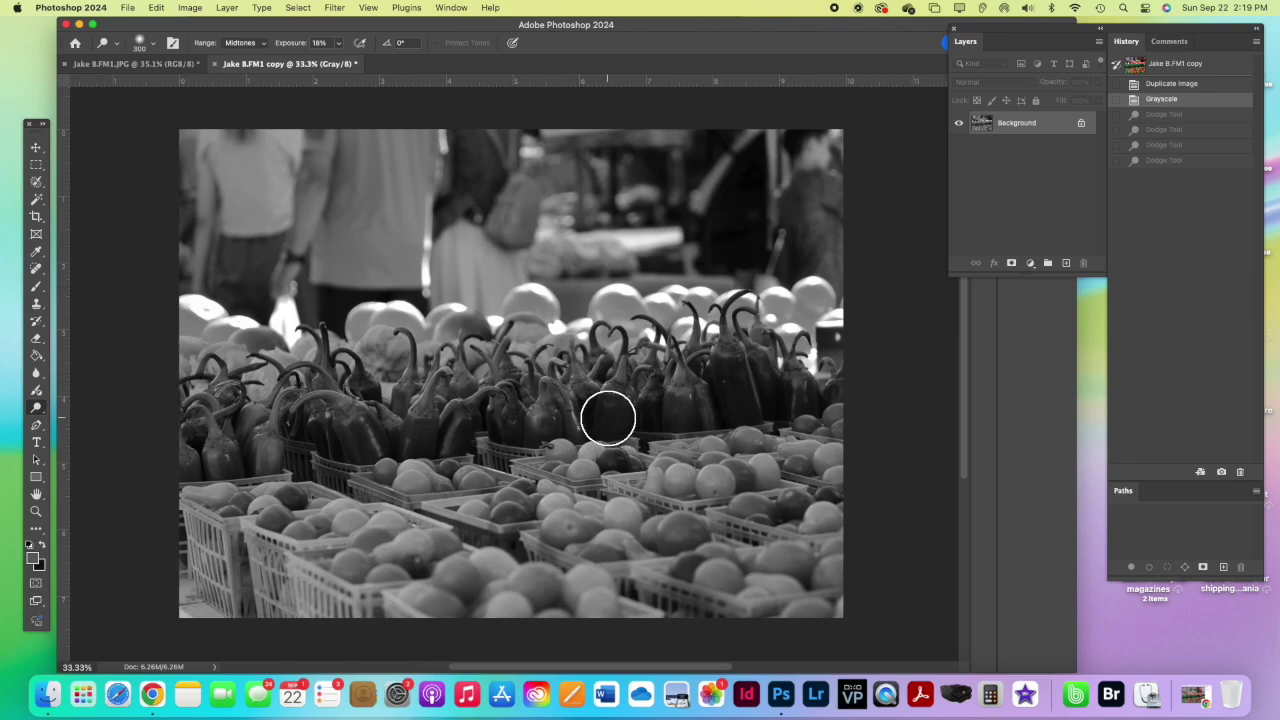
pyautogui.click(253, 44)
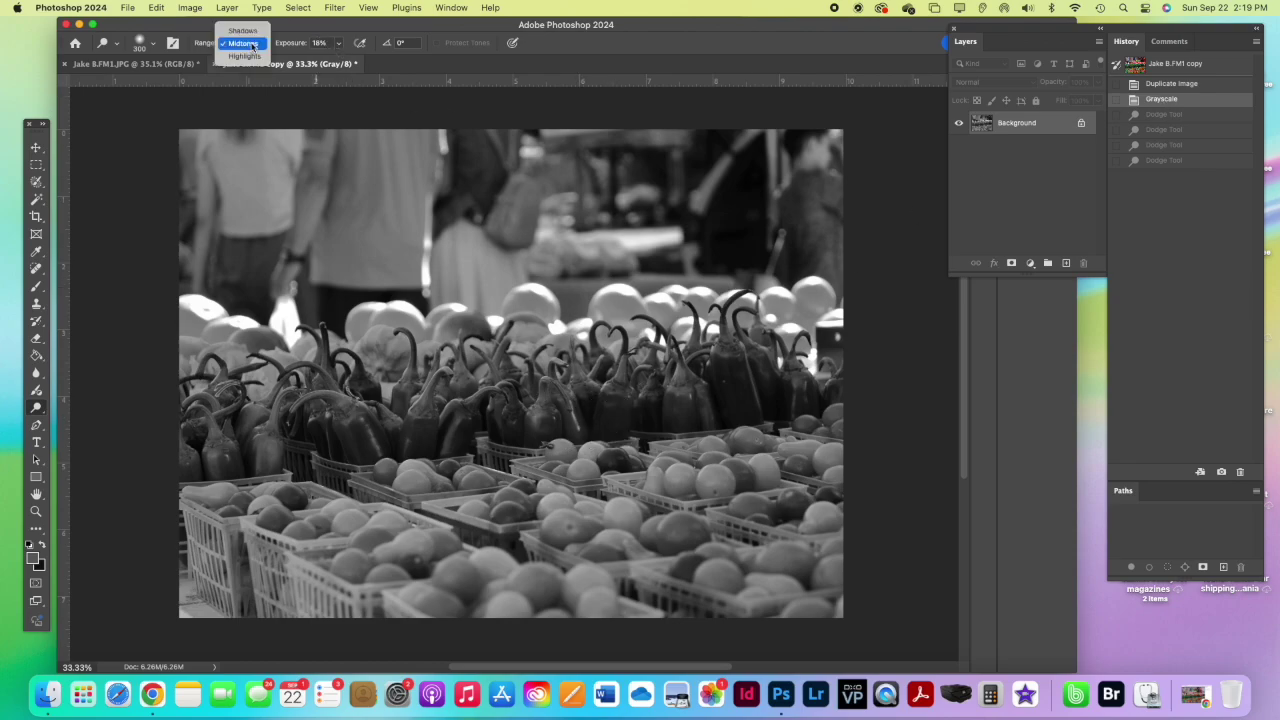
pyautogui.click(252, 44)
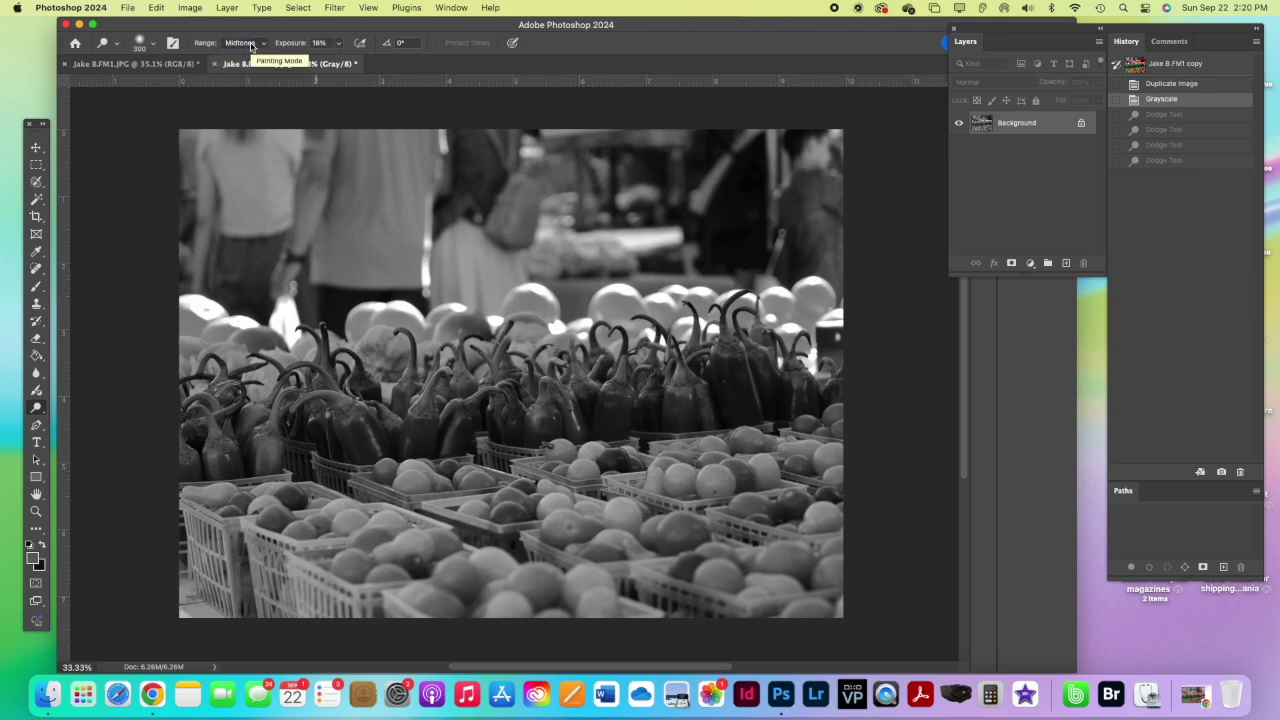
pyautogui.click(339, 46)
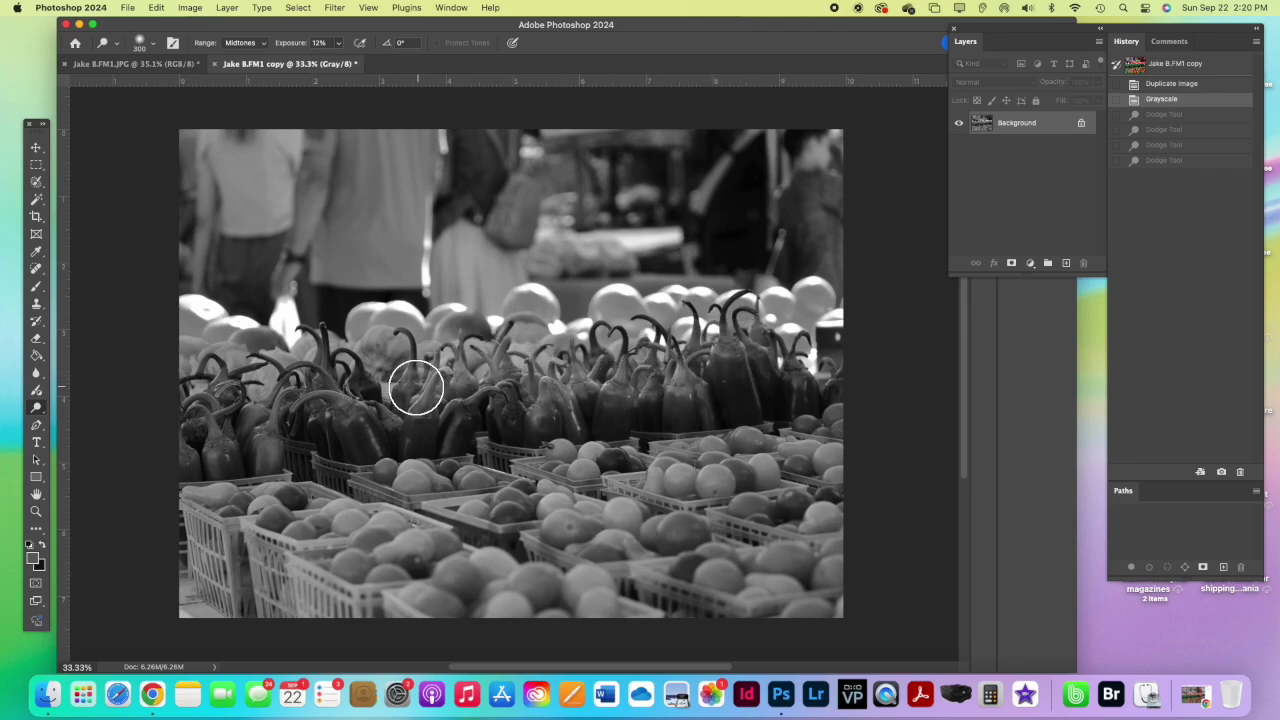
# - Dodge the left and right peppers and the tomatoes in the front baskets
pyautogui.moveTo(371, 397)
pyautogui.mouseDown()
pyautogui.moveTo(204, 404)
pyautogui.moveTo(241, 412)
pyautogui.mouseUp()
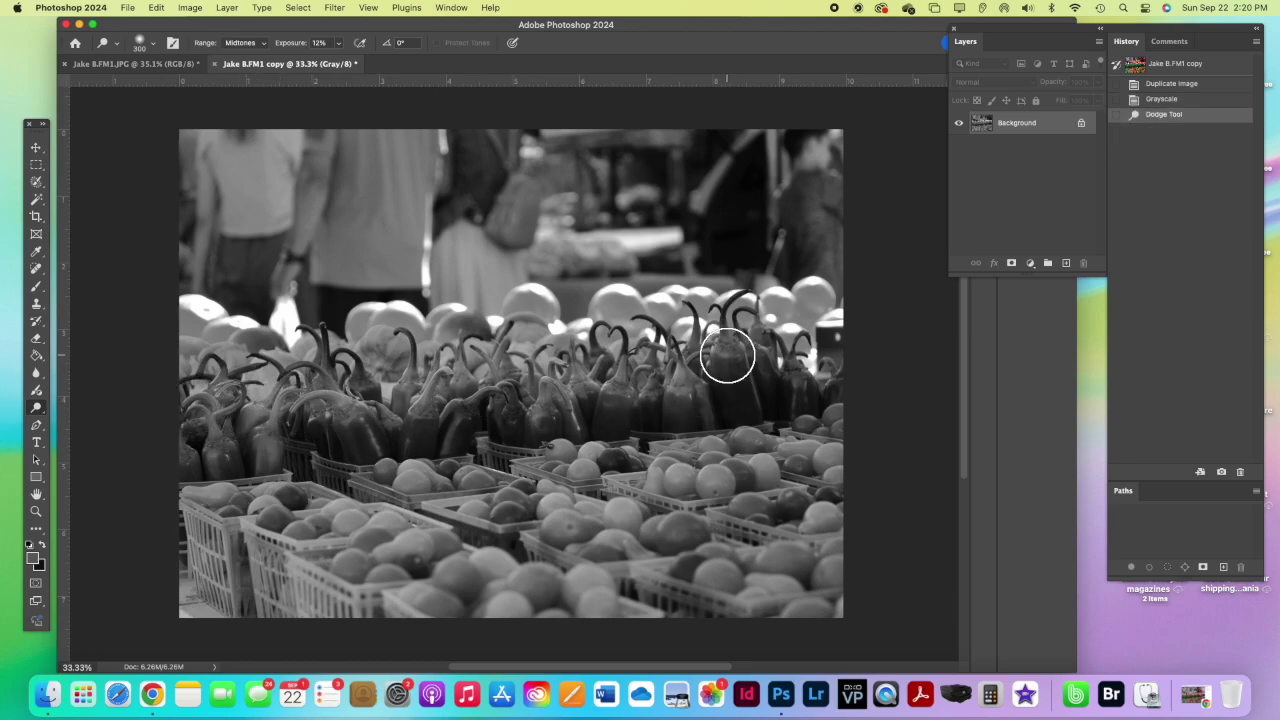
pyautogui.moveTo(736, 388); pyautogui.dragTo(787, 384)
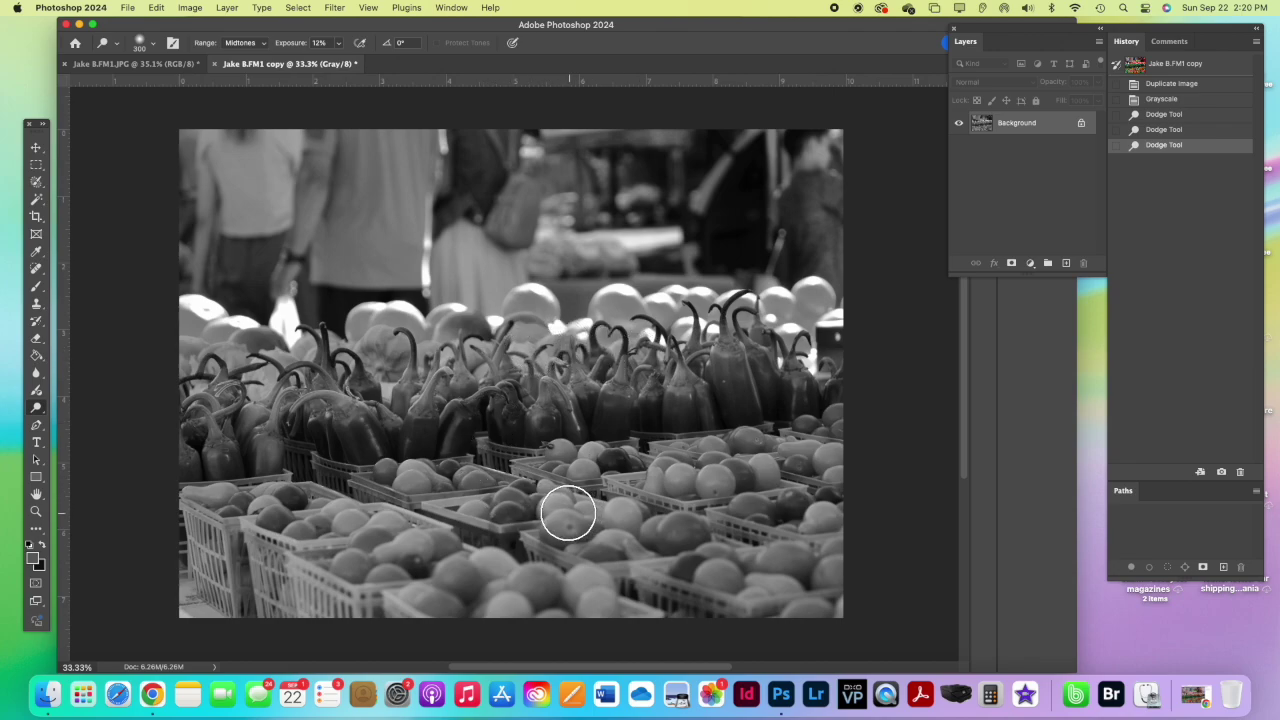
pyautogui.moveTo(556, 514); pyautogui.dragTo(505, 504)
pyautogui.moveTo(389, 534); pyautogui.dragTo(373, 553)
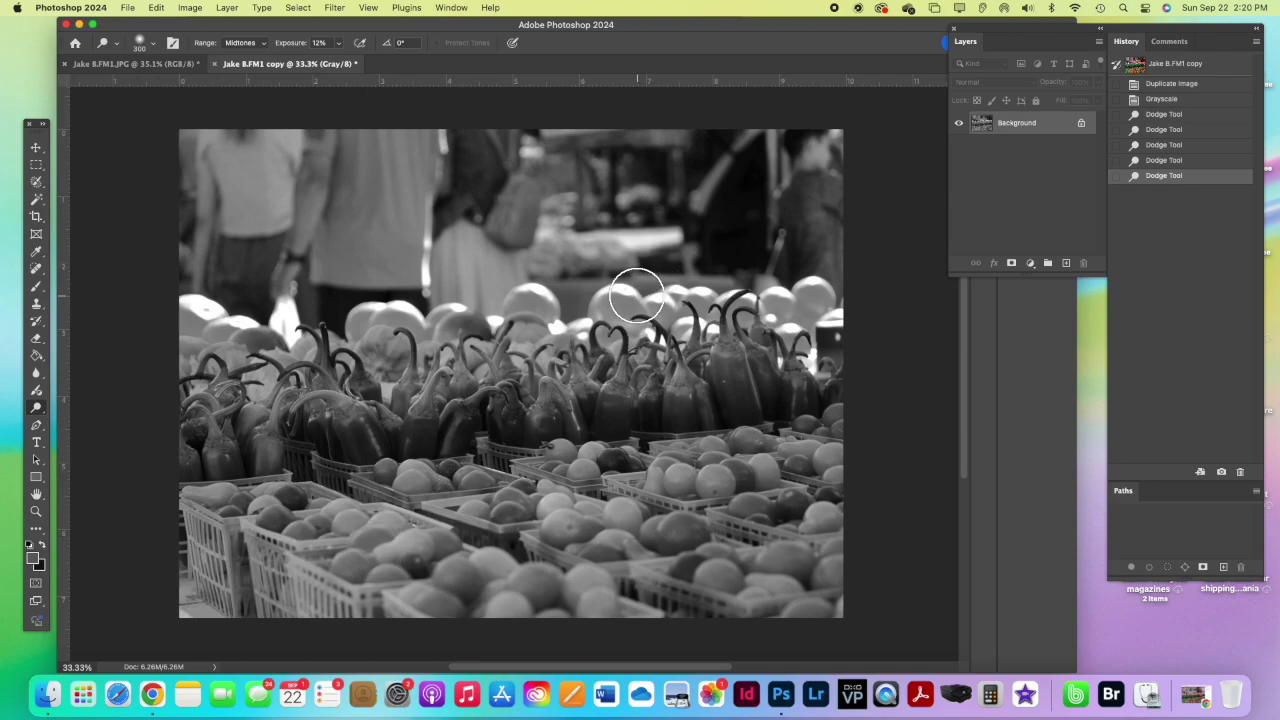
pyautogui.rightClick(37, 410)
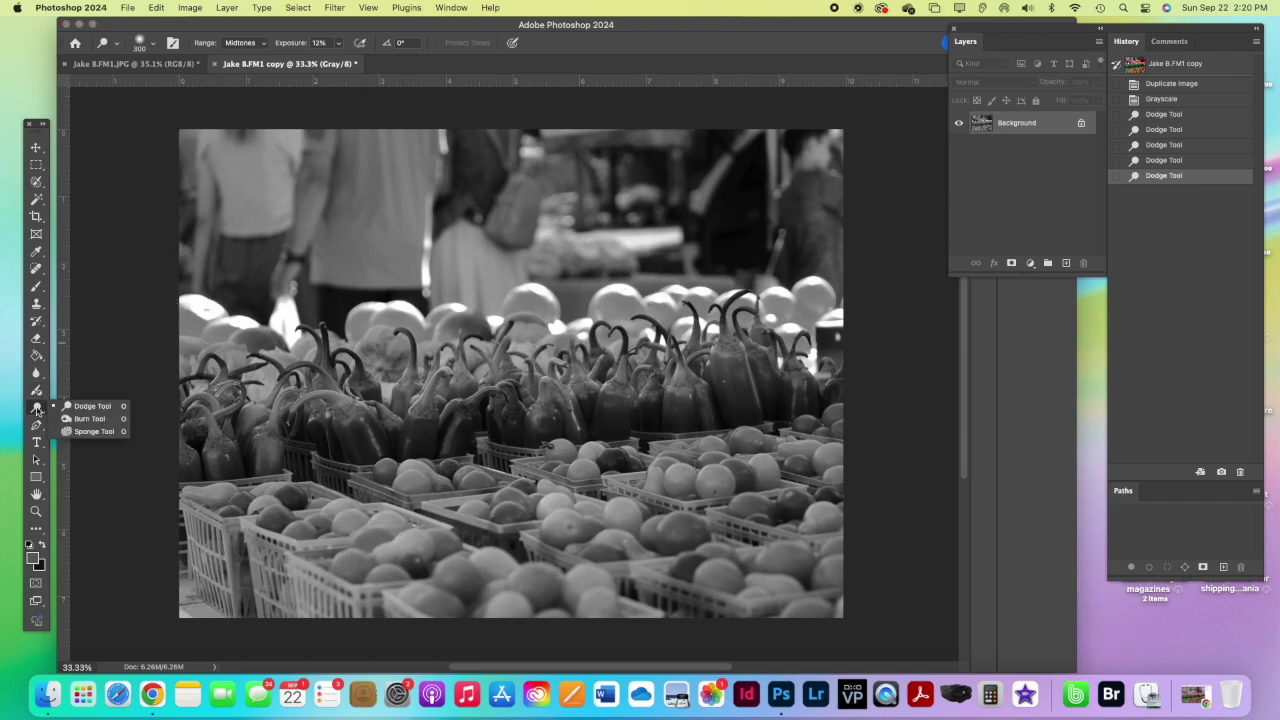
# - Switch to the Burn Tool with an 1100 px brush, Midtones range and 22% exposure
pyautogui.click(85, 419)
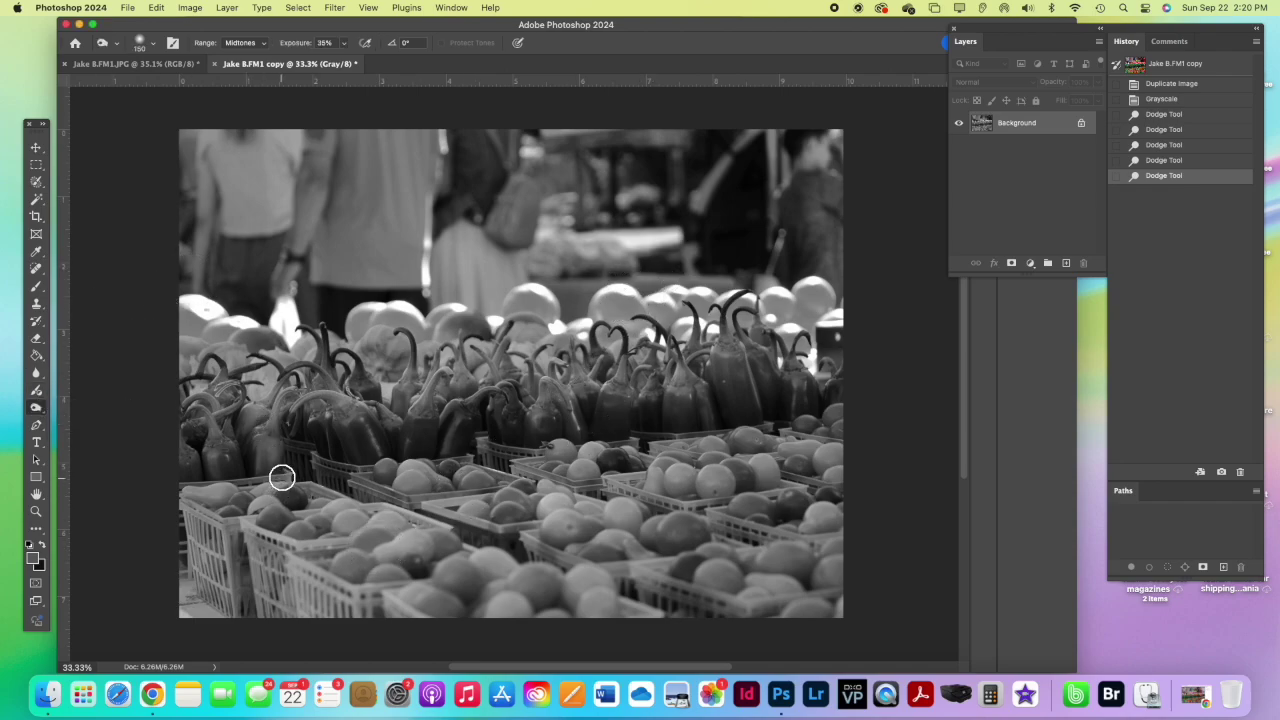
pyautogui.press(']')
pyautogui.press(']')
pyautogui.press(']')
pyautogui.press(']')
pyautogui.rightClick(36, 410)
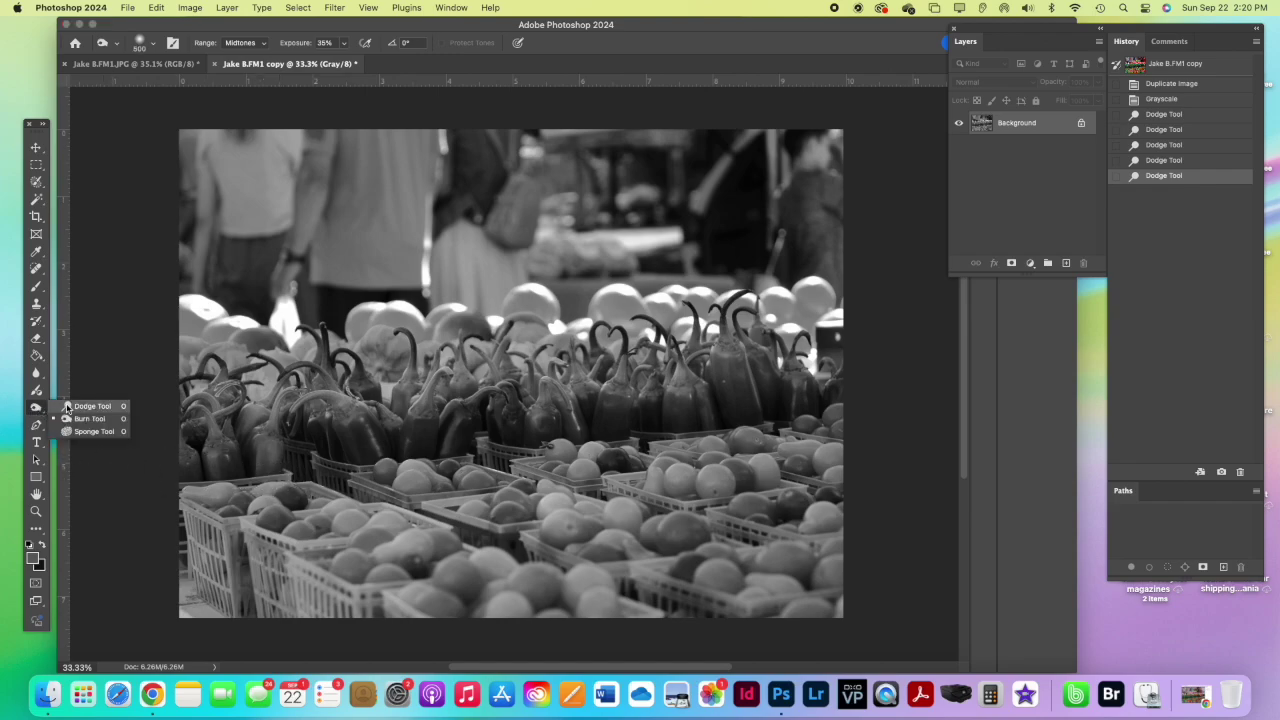
pyautogui.click(72, 406)
pyautogui.press(']')
pyautogui.press(']')
pyautogui.press(']')
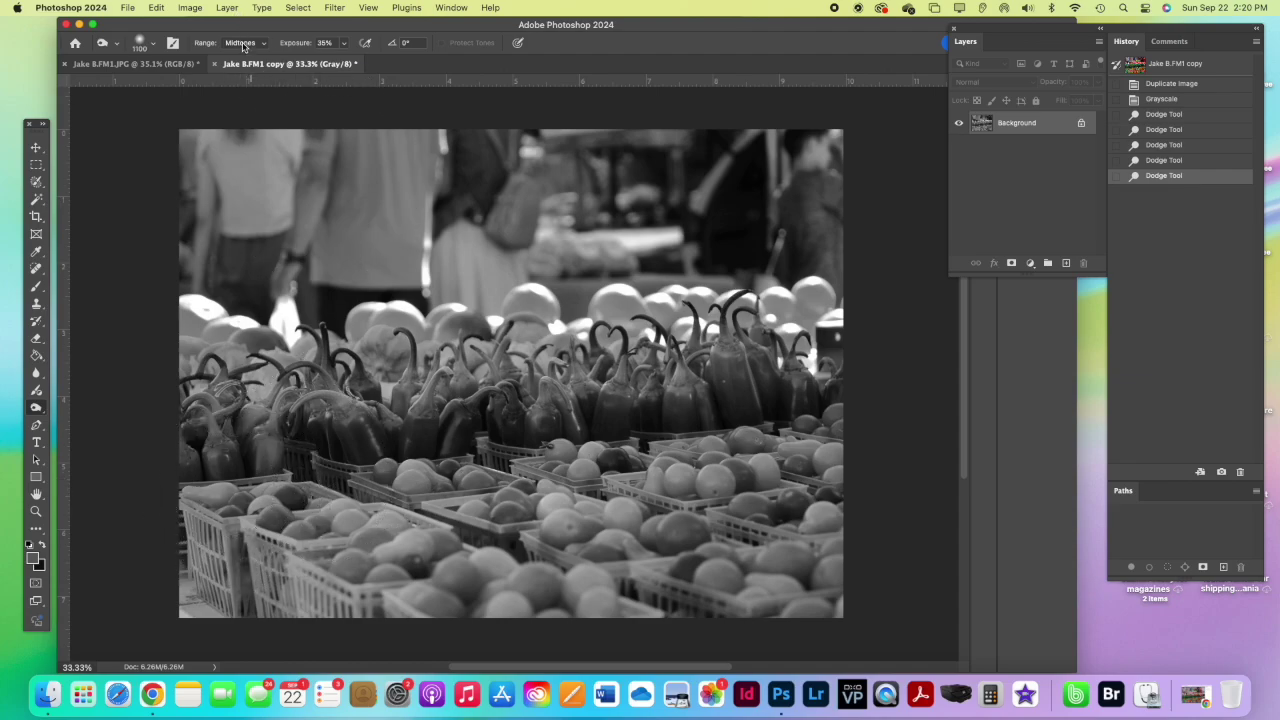
pyautogui.click(243, 45)
pyautogui.click(243, 45)
pyautogui.click(345, 45)
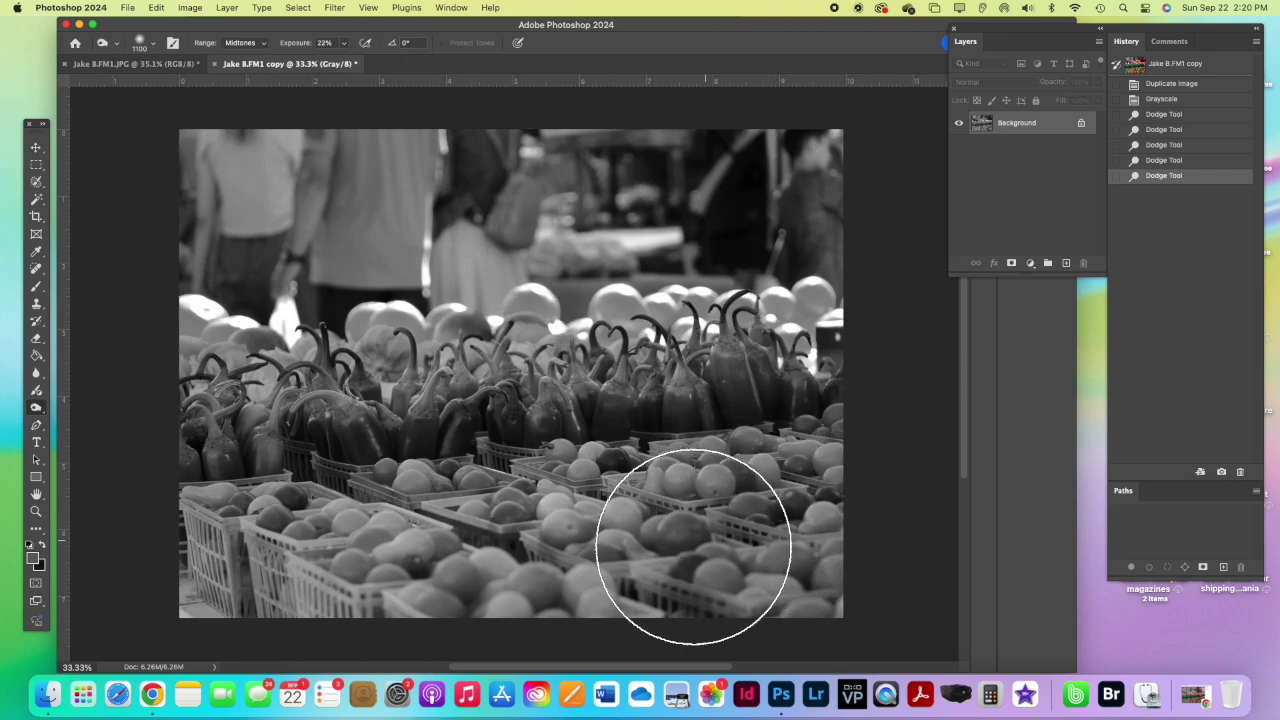
# - Burn the foreground baskets and upper background, then the peppers with a 300 px brush
pyautogui.moveTo(391, 557)
pyautogui.mouseDown()
pyautogui.moveTo(210, 569)
pyautogui.moveTo(380, 543)
pyautogui.mouseUp()
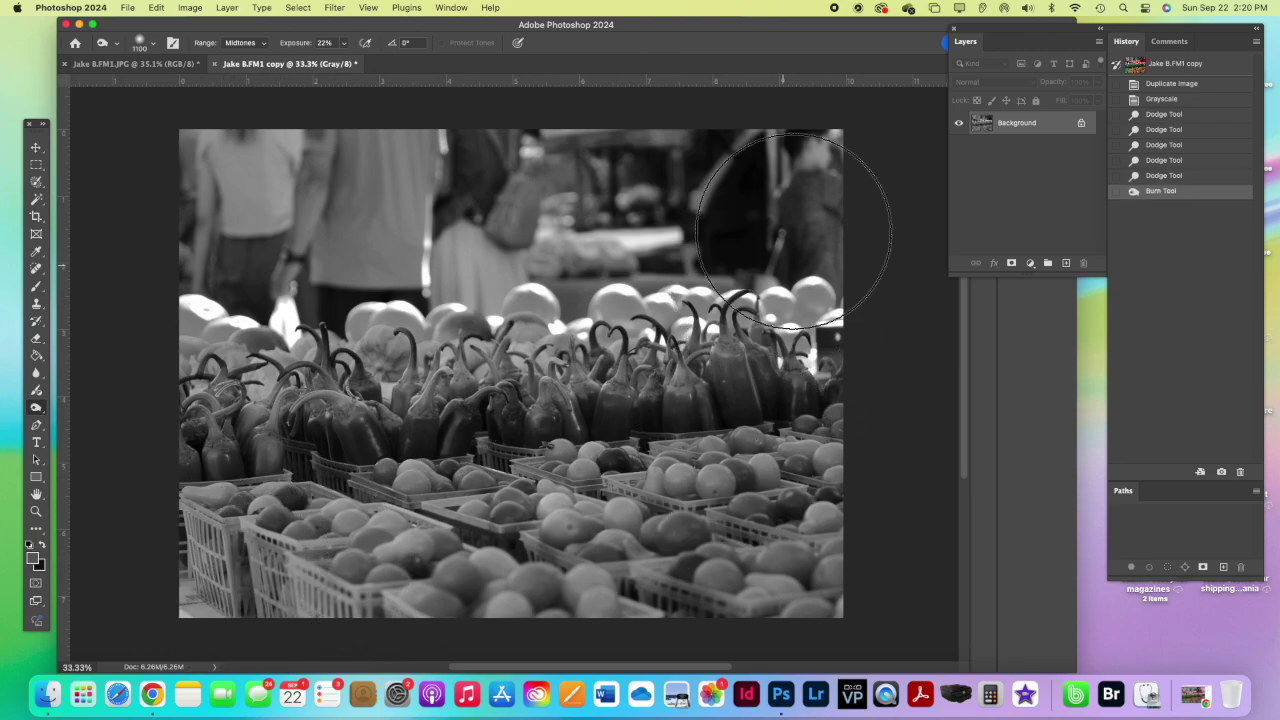
pyautogui.moveTo(414, 143)
pyautogui.mouseDown()
pyautogui.moveTo(214, 193)
pyautogui.moveTo(243, 206)
pyautogui.mouseUp()
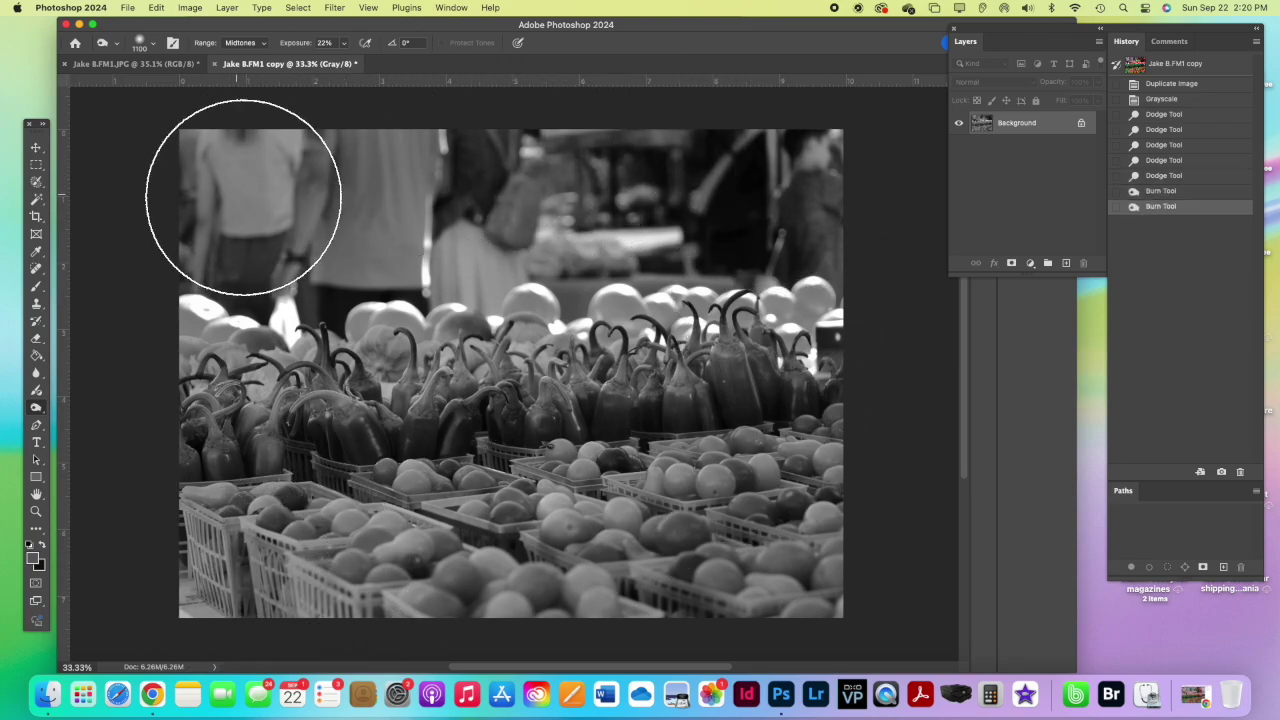
pyautogui.moveTo(326, 195)
pyautogui.mouseDown()
pyautogui.moveTo(419, 201)
pyautogui.moveTo(689, 171)
pyautogui.moveTo(880, 210)
pyautogui.mouseUp()
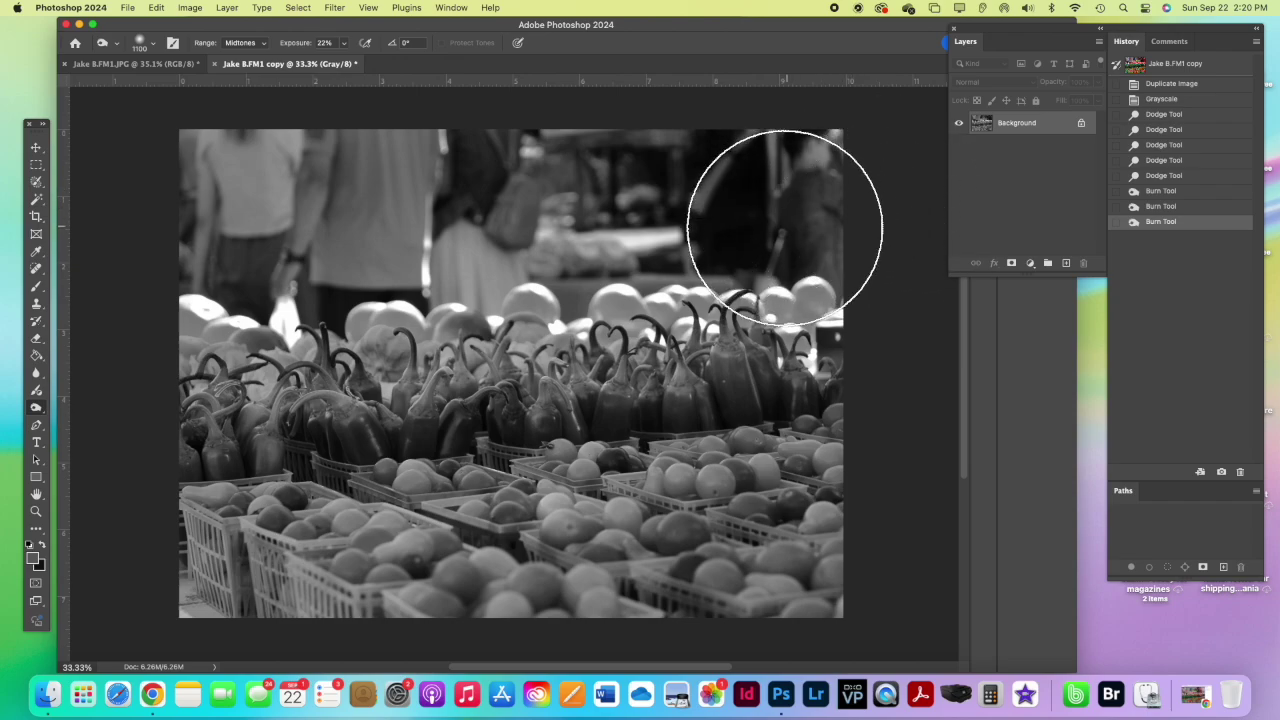
pyautogui.press('[')
pyautogui.press('[')
pyautogui.press('[')
pyautogui.press('[')
pyautogui.press('[')
pyautogui.press('[')
pyautogui.press('[')
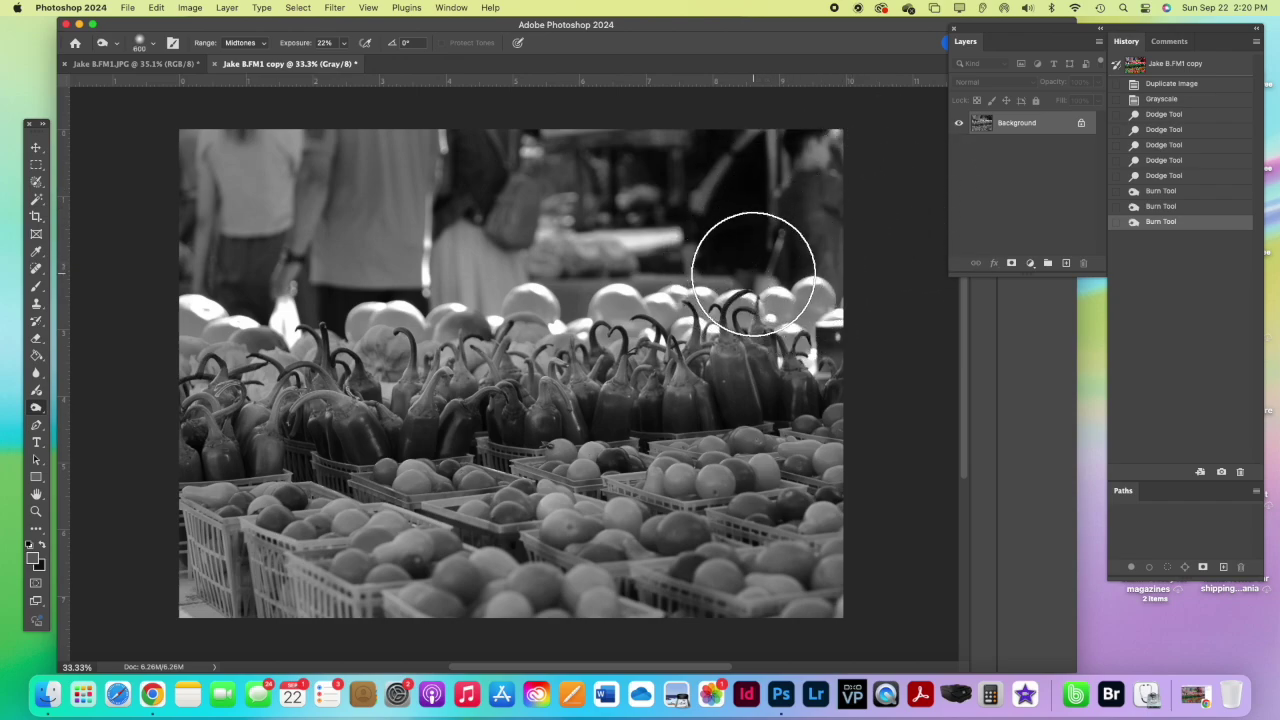
pyautogui.press('[')
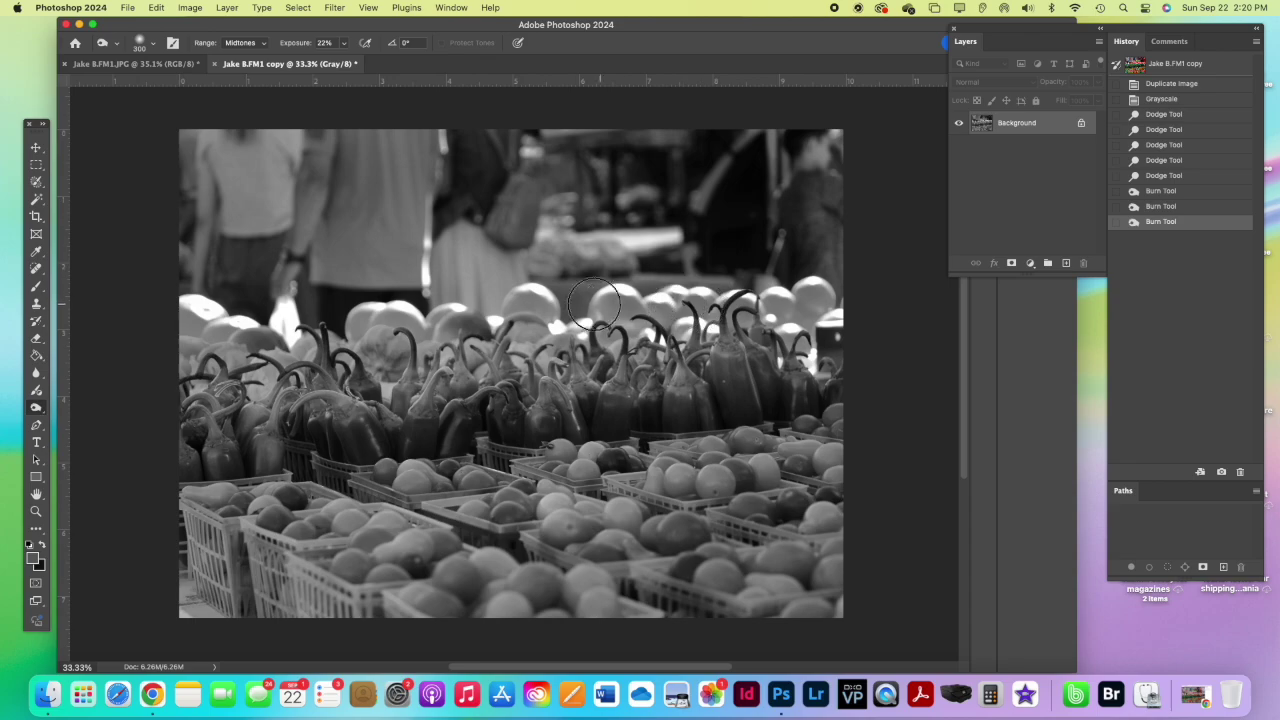
pyautogui.moveTo(505, 305); pyautogui.dragTo(467, 308)
pyautogui.moveTo(388, 321)
pyautogui.mouseDown()
pyautogui.moveTo(172, 321)
pyautogui.moveTo(225, 310)
pyautogui.mouseUp()
pyautogui.moveTo(334, 320); pyautogui.dragTo(193, 379)
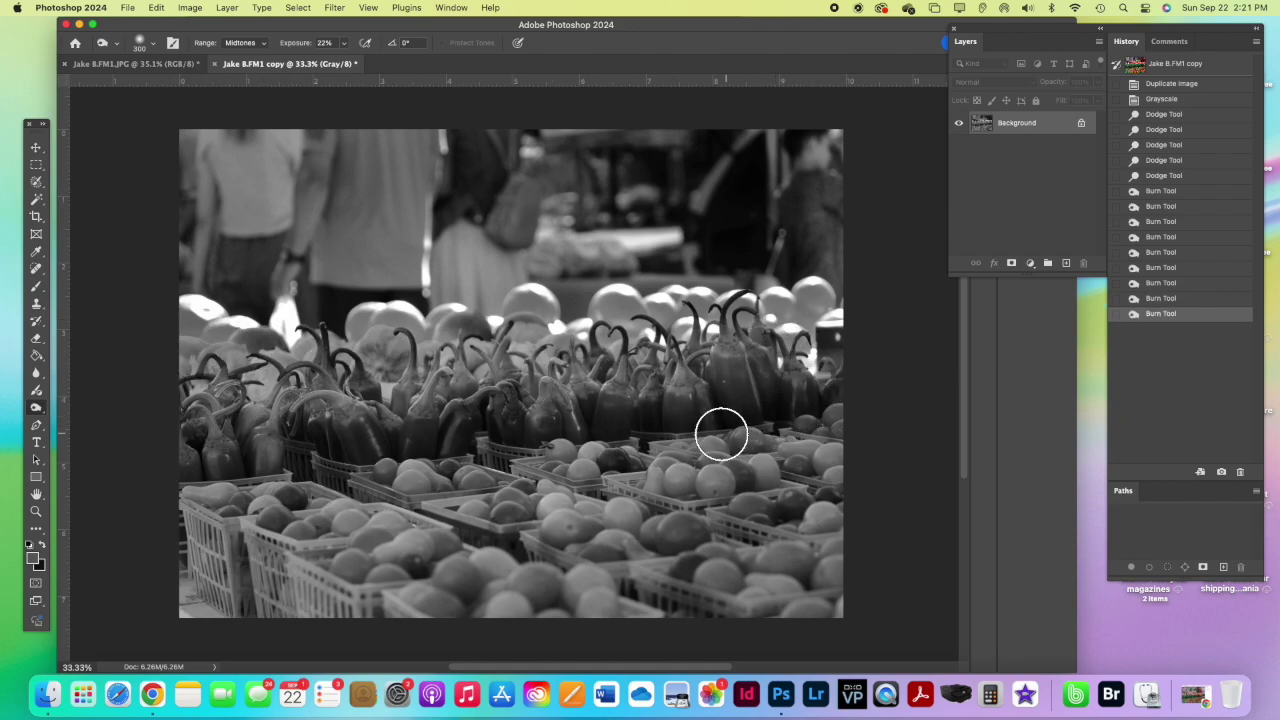
pyautogui.moveTo(591, 428); pyautogui.dragTo(477, 431)
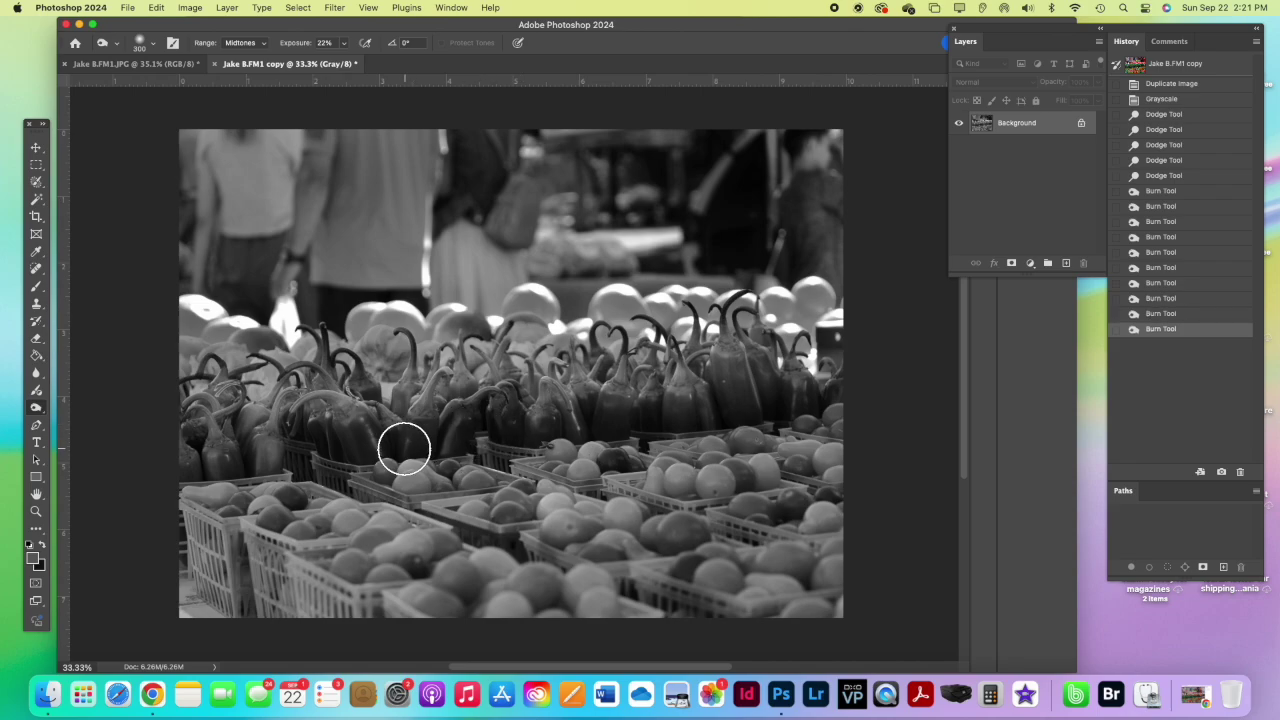
pyautogui.moveTo(313, 444); pyautogui.dragTo(146, 451)
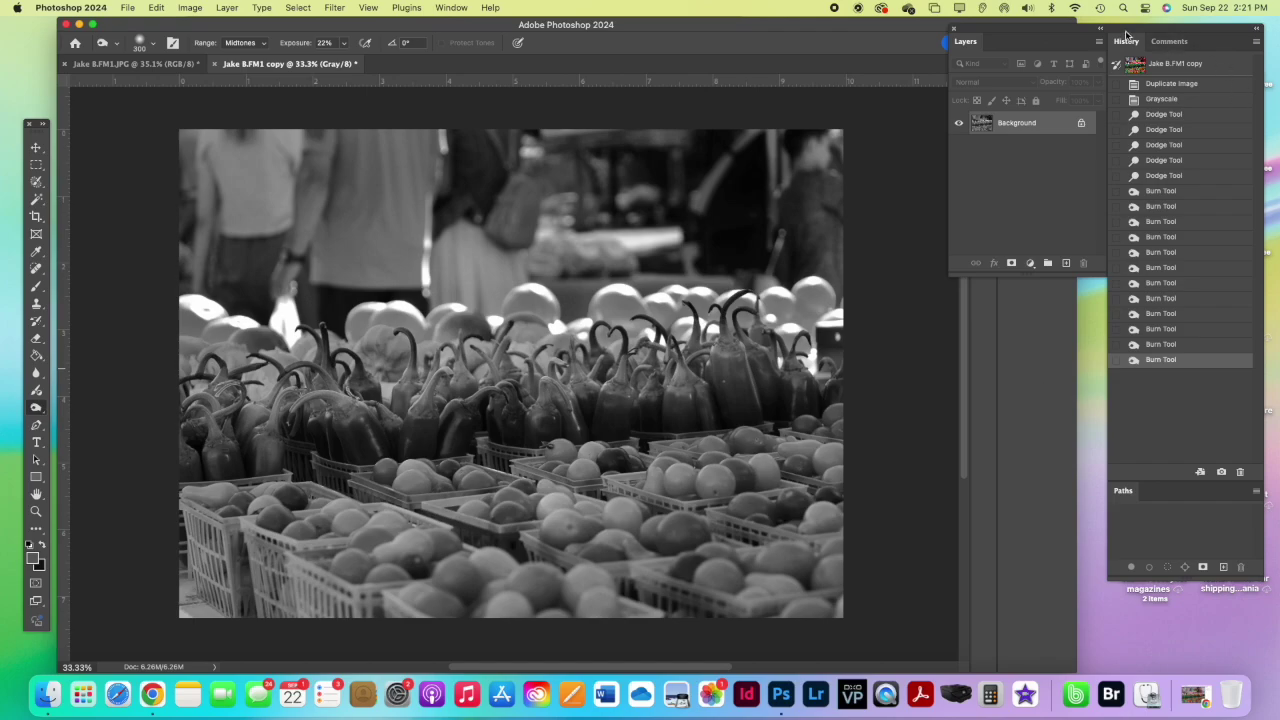
pyautogui.click(1157, 85)
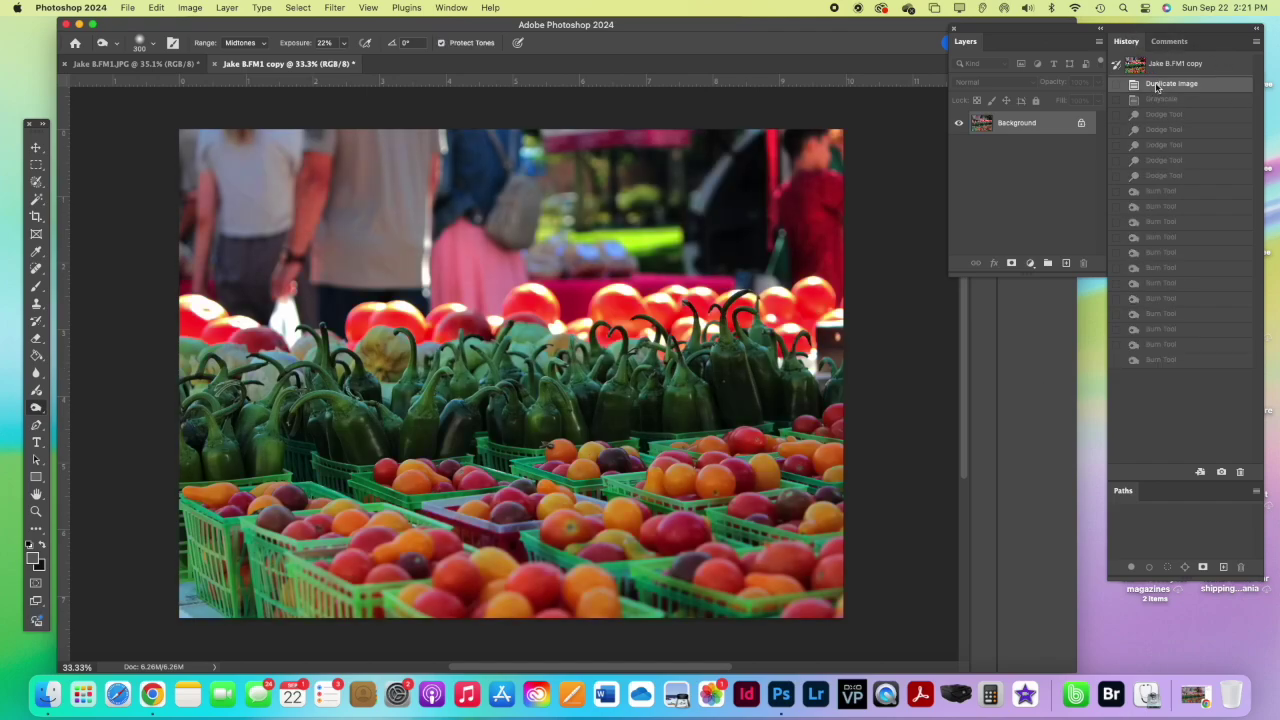
pyautogui.click(1157, 100)
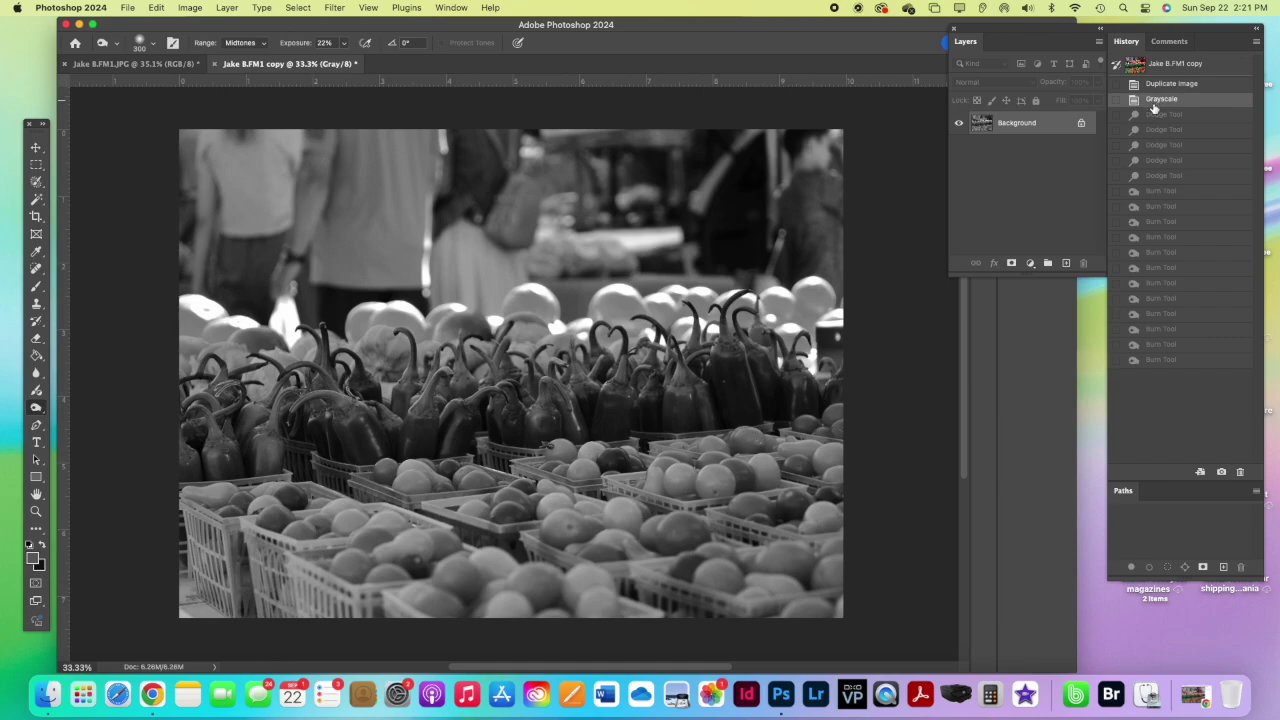
pyautogui.click(1160, 361)
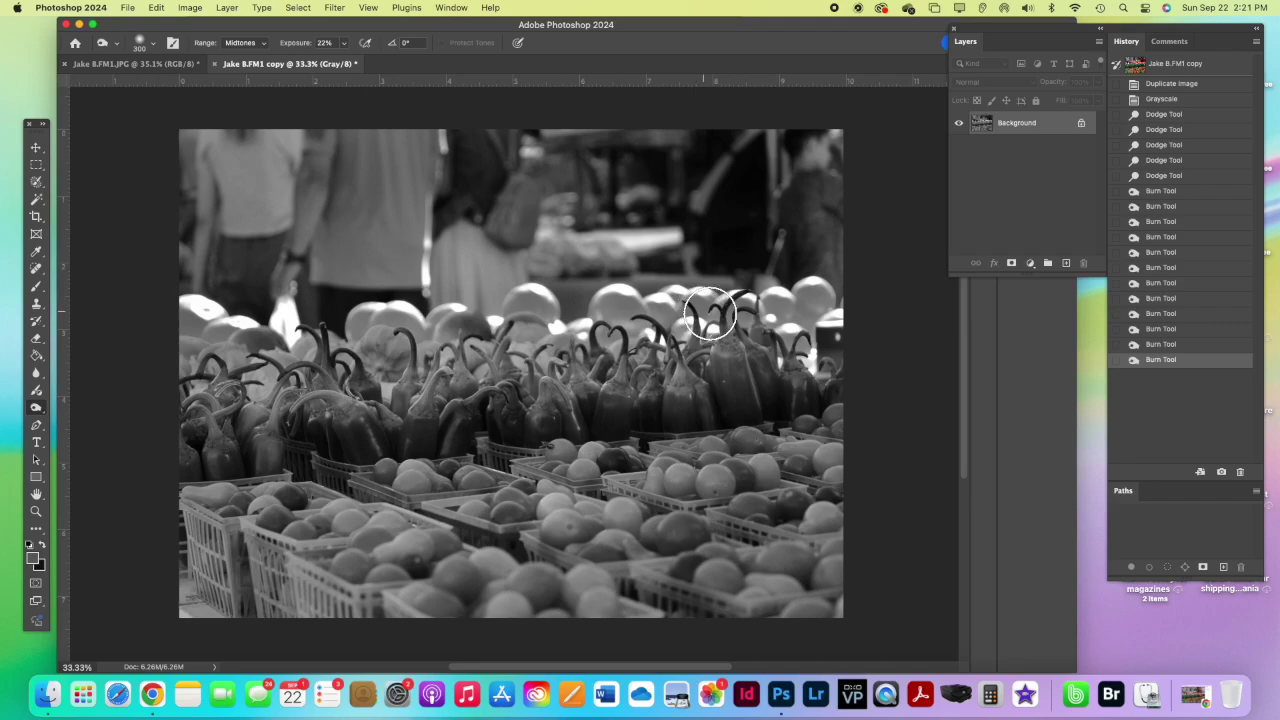
pyautogui.press('[')
pyautogui.press('[')
pyautogui.press('[')
pyautogui.press('[')
pyautogui.press('[')
pyautogui.press('[')
pyautogui.press('[')
# - Switch to the Dodge tool and lighten the pepper tips and tops with small strokes across the image
pyautogui.rightClick(37, 409)
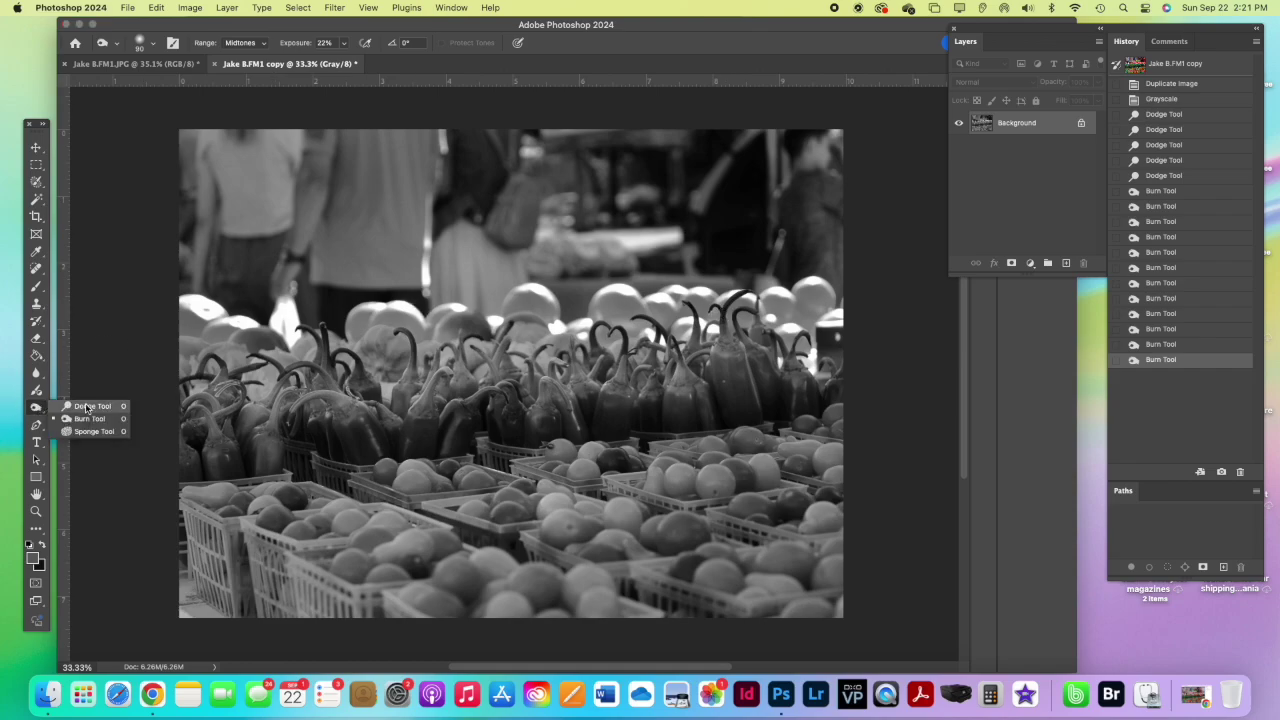
pyautogui.click(88, 406)
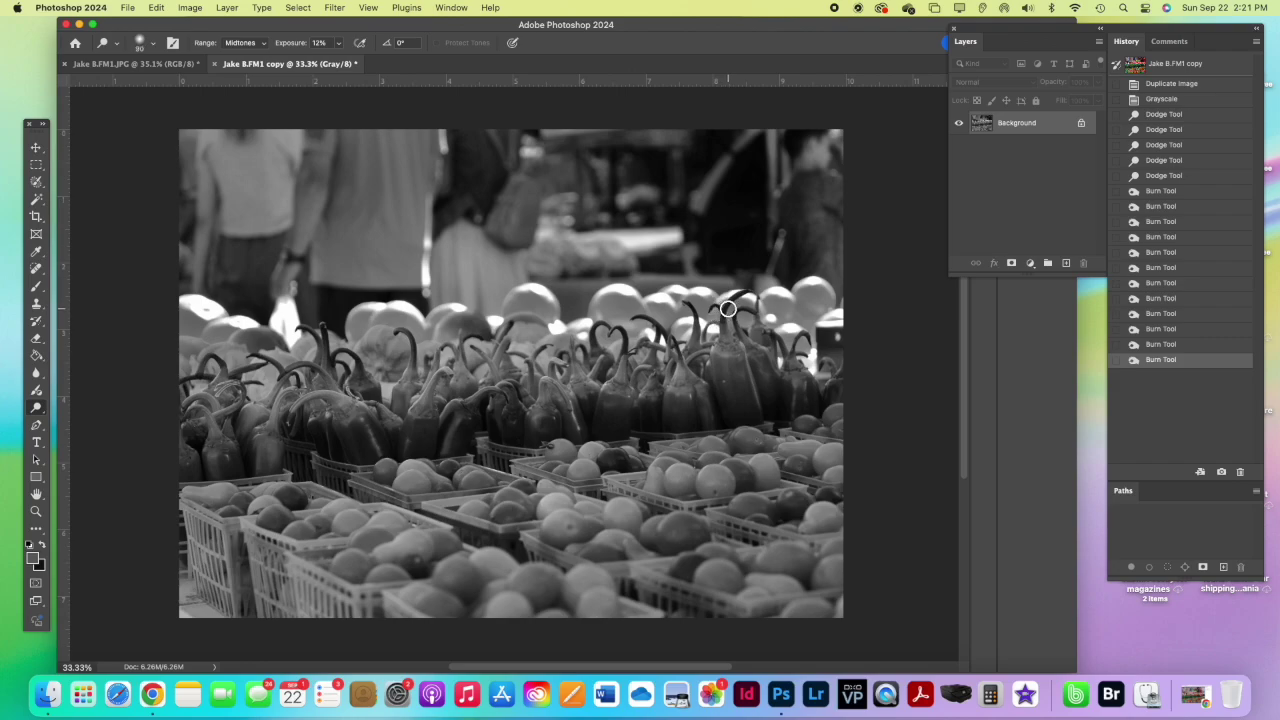
pyautogui.moveTo(747, 294)
pyautogui.mouseDown()
pyautogui.moveTo(740, 332)
pyautogui.moveTo(692, 311)
pyautogui.moveTo(695, 335)
pyautogui.moveTo(657, 333)
pyautogui.moveTo(680, 361)
pyautogui.moveTo(599, 346)
pyautogui.moveTo(625, 343)
pyautogui.moveTo(603, 364)
pyautogui.moveTo(594, 335)
pyautogui.moveTo(570, 353)
pyautogui.moveTo(527, 338)
pyautogui.moveTo(468, 352)
pyautogui.mouseUp()
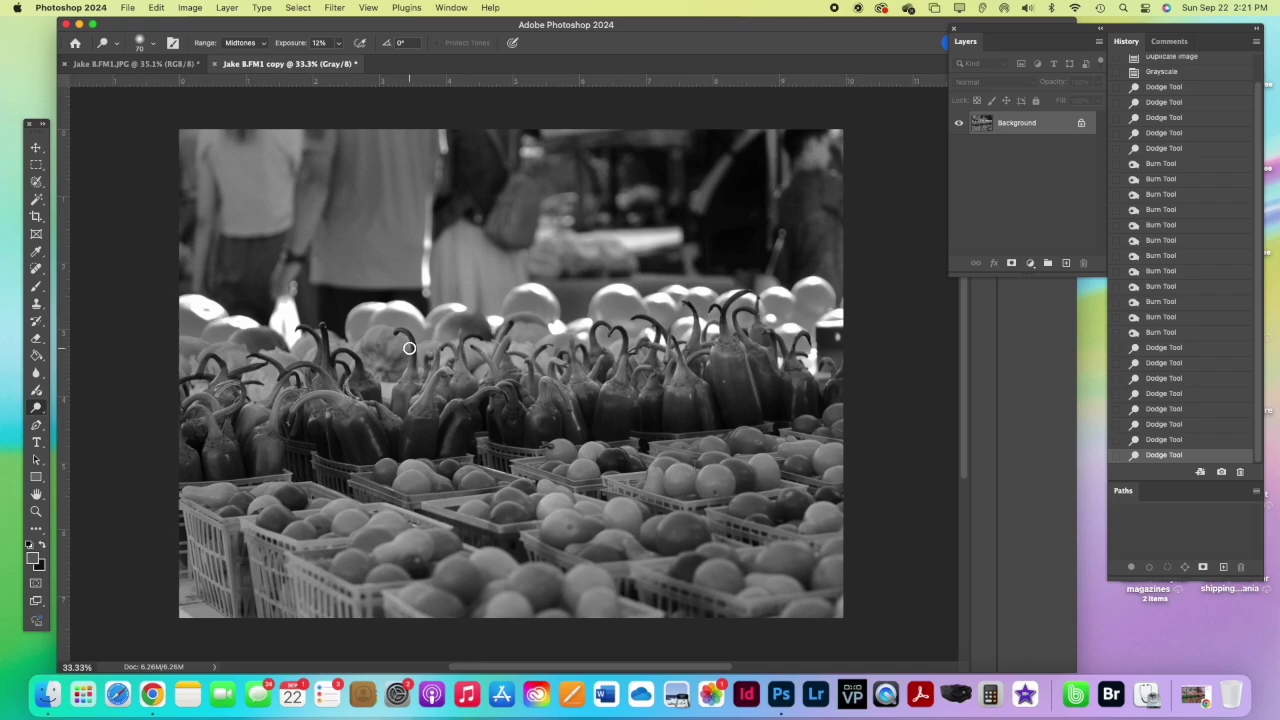
pyautogui.click(409, 347)
pyautogui.moveTo(414, 347)
pyautogui.mouseDown()
pyautogui.moveTo(403, 381)
pyautogui.moveTo(376, 365)
pyautogui.moveTo(336, 372)
pyautogui.moveTo(359, 359)
pyautogui.moveTo(350, 385)
pyautogui.moveTo(376, 384)
pyautogui.moveTo(344, 351)
pyautogui.moveTo(321, 382)
pyautogui.moveTo(302, 373)
pyautogui.moveTo(322, 330)
pyautogui.mouseUp()
pyautogui.click(220, 381)
pyautogui.moveTo(240, 384); pyautogui.dragTo(197, 418)
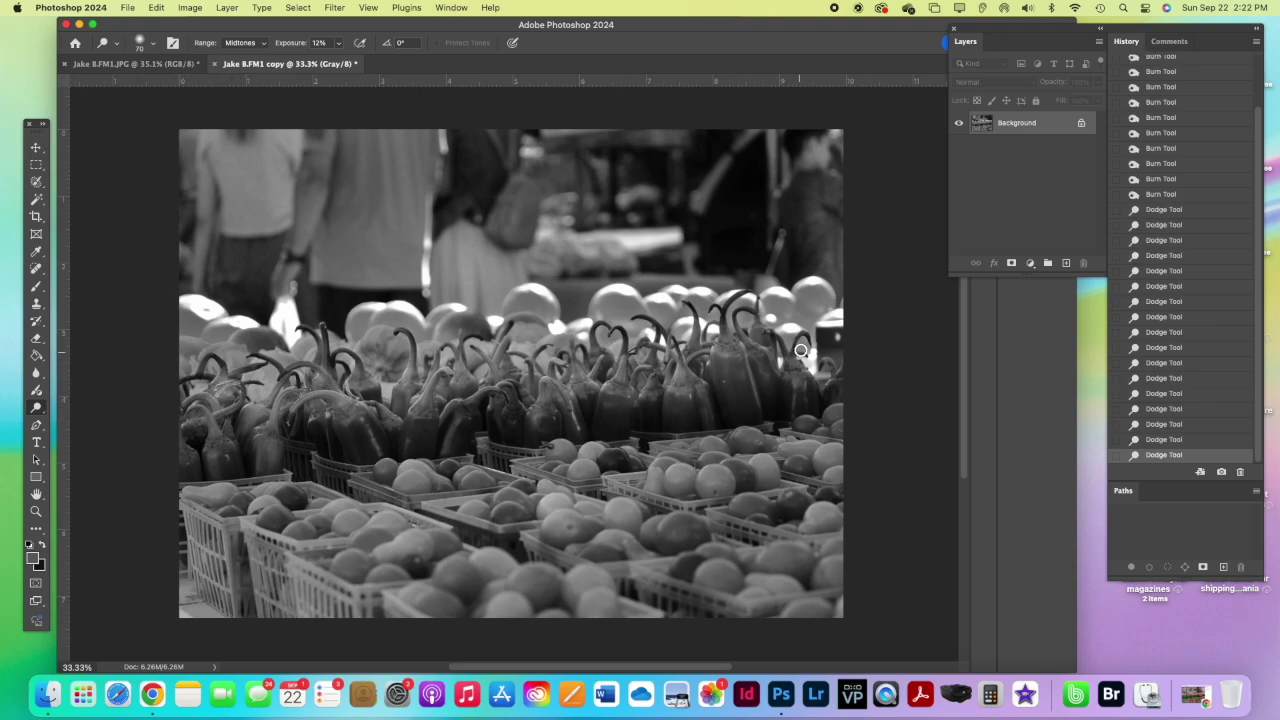
pyautogui.moveTo(809, 338)
pyautogui.mouseDown()
pyautogui.moveTo(808, 351)
pyautogui.moveTo(841, 354)
pyautogui.mouseUp()
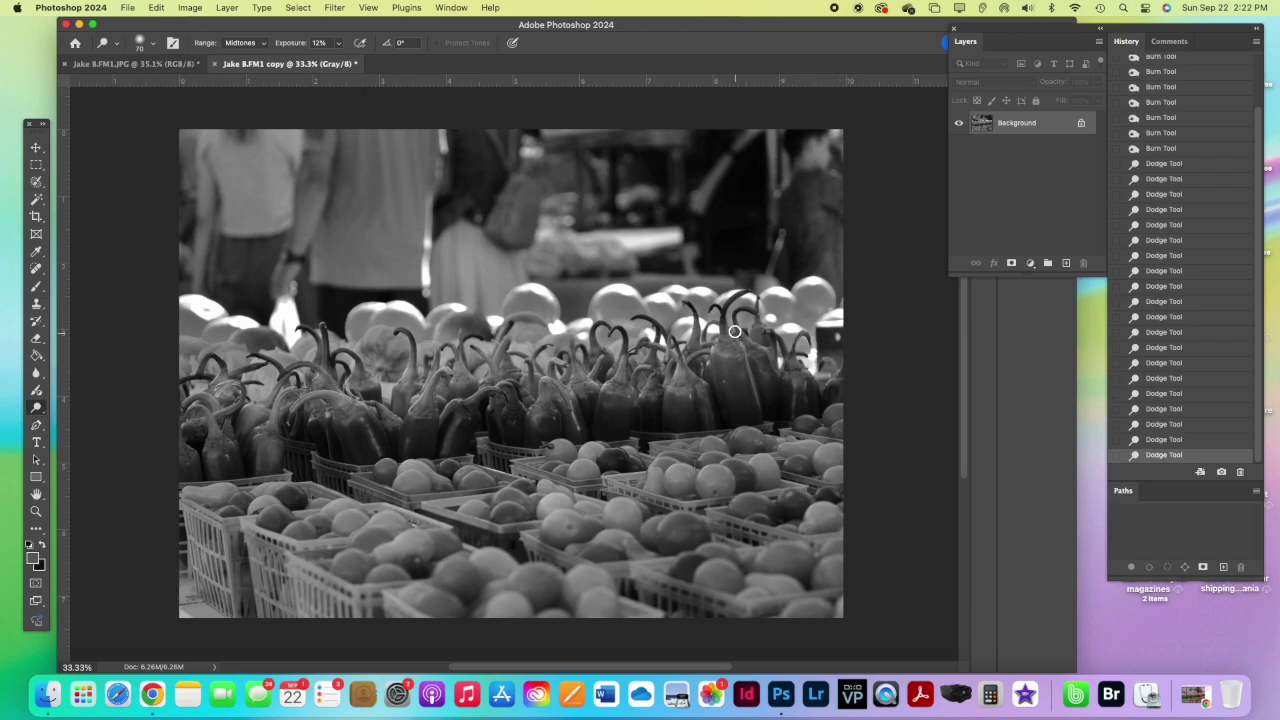
pyautogui.moveTo(723, 308); pyautogui.dragTo(705, 308)
pyautogui.click(695, 317)
pyautogui.moveTo(661, 325); pyautogui.dragTo(669, 343)
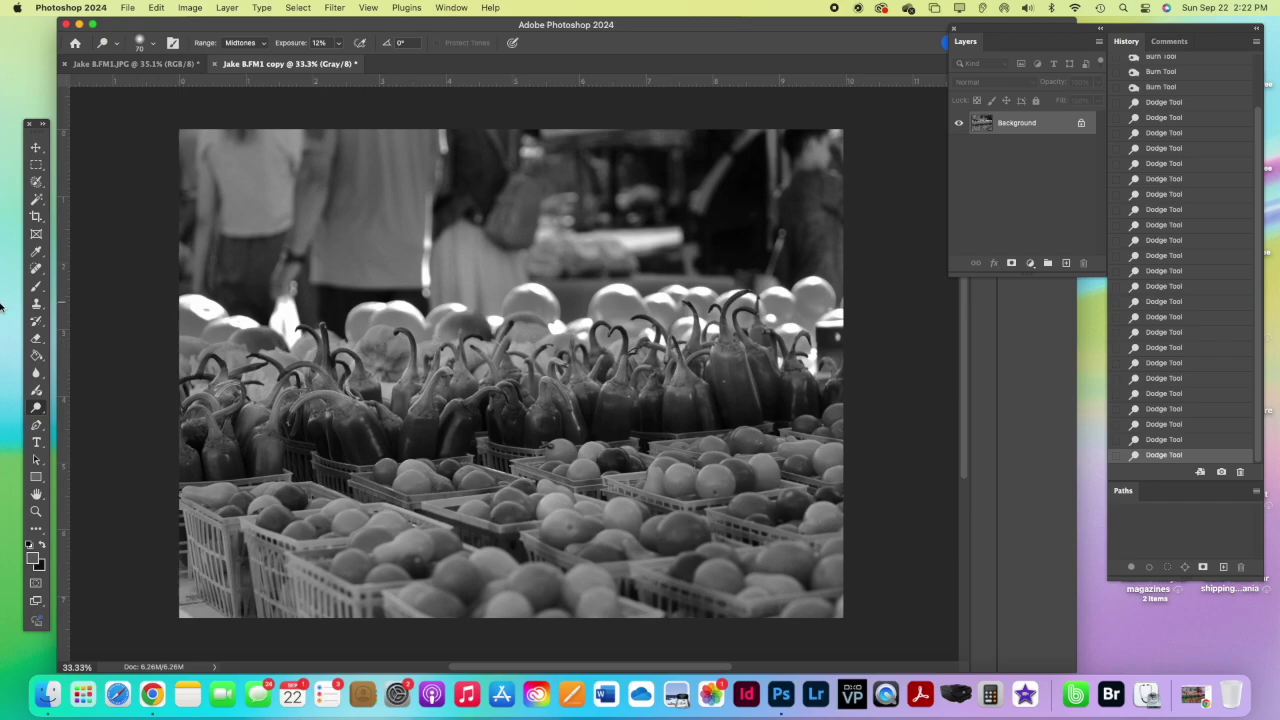
# - With a 500 px Burn brush on Shadows, darken the lower baskets, bottom tomatoes and right edge
pyautogui.click(37, 409)
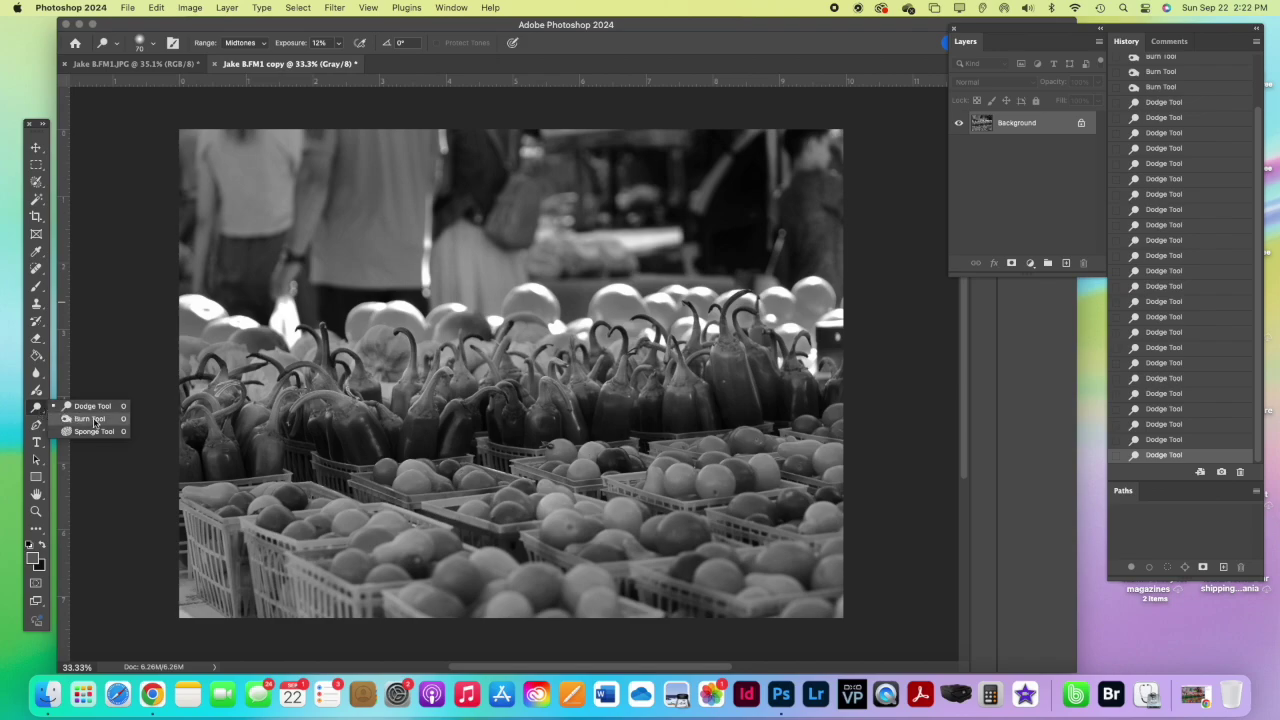
pyautogui.click(92, 419)
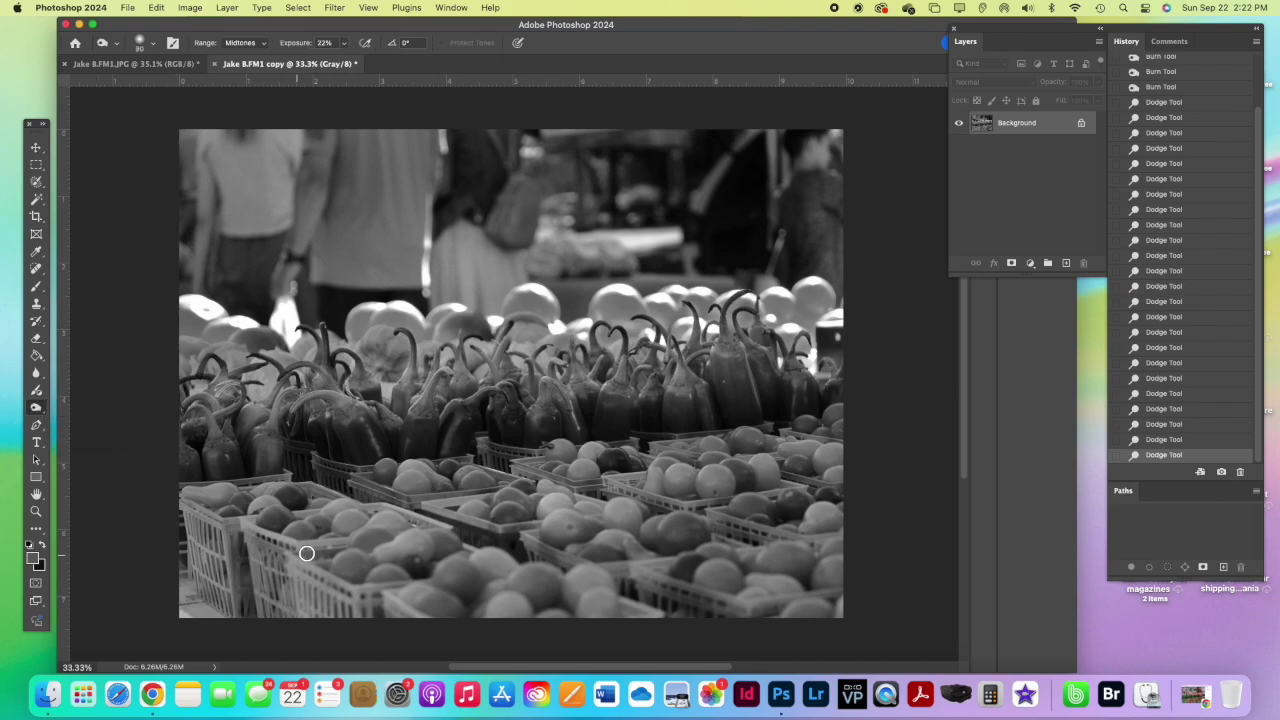
pyautogui.press(']')
pyautogui.press(']')
pyautogui.press(']')
pyautogui.press(']')
pyautogui.press(']')
pyautogui.press(']')
pyautogui.press(']')
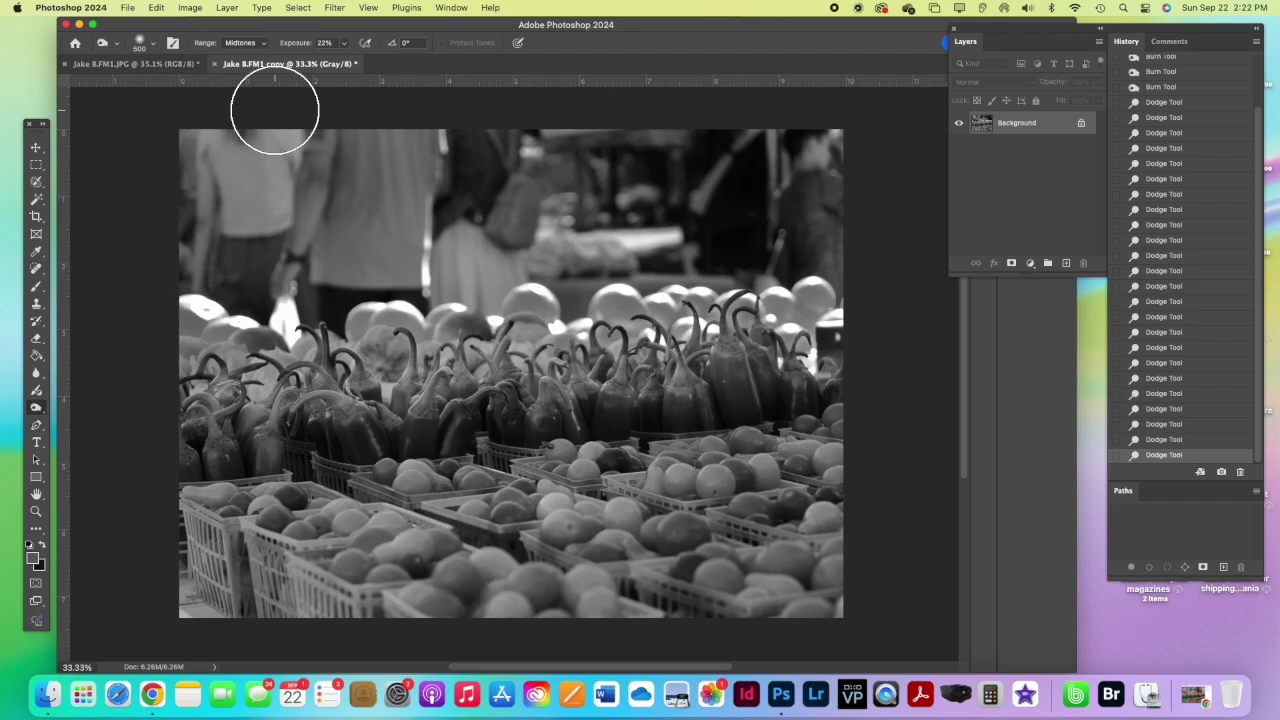
pyautogui.click(246, 43)
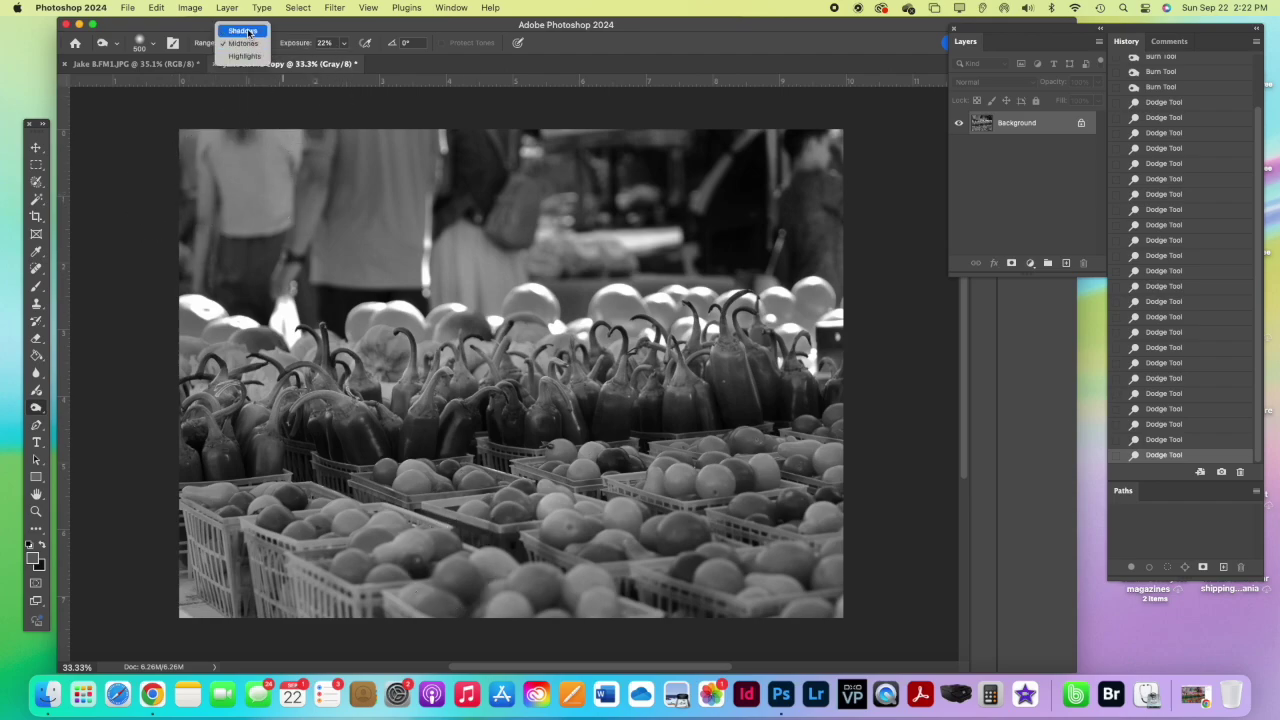
pyautogui.click(248, 32)
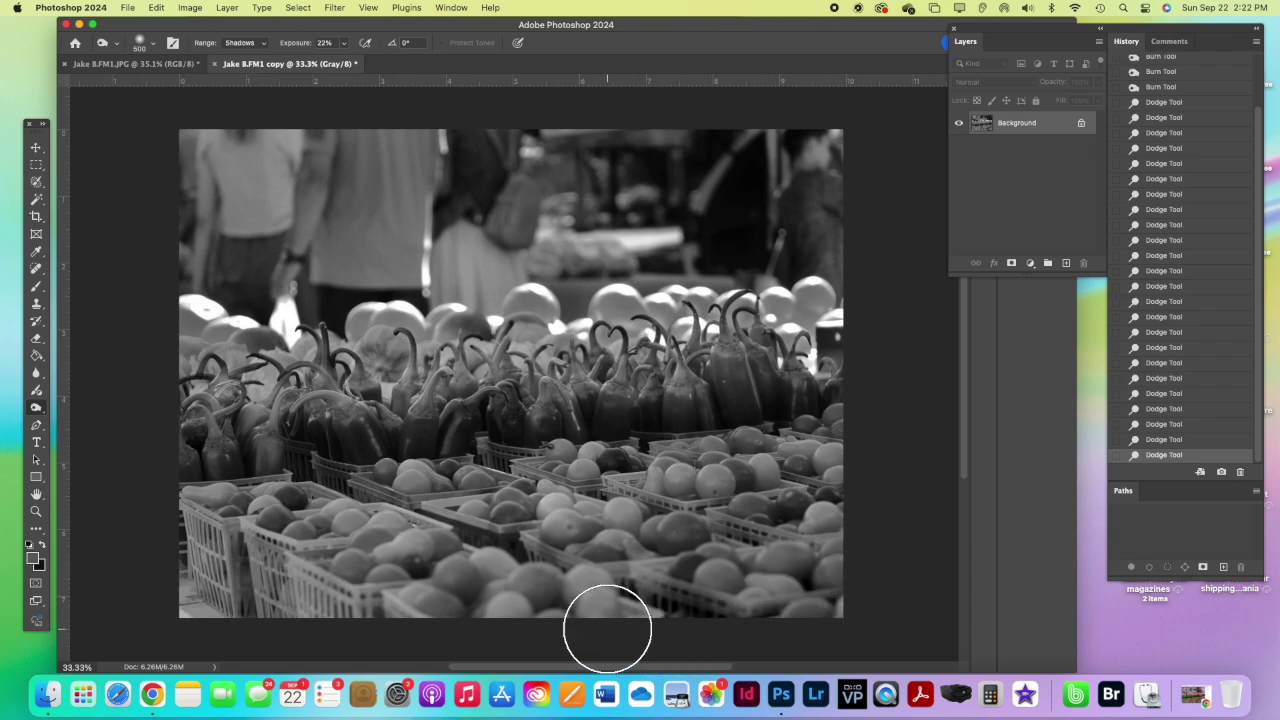
pyautogui.moveTo(151, 551)
pyautogui.mouseDown()
pyautogui.moveTo(226, 612)
pyautogui.moveTo(179, 542)
pyautogui.mouseUp()
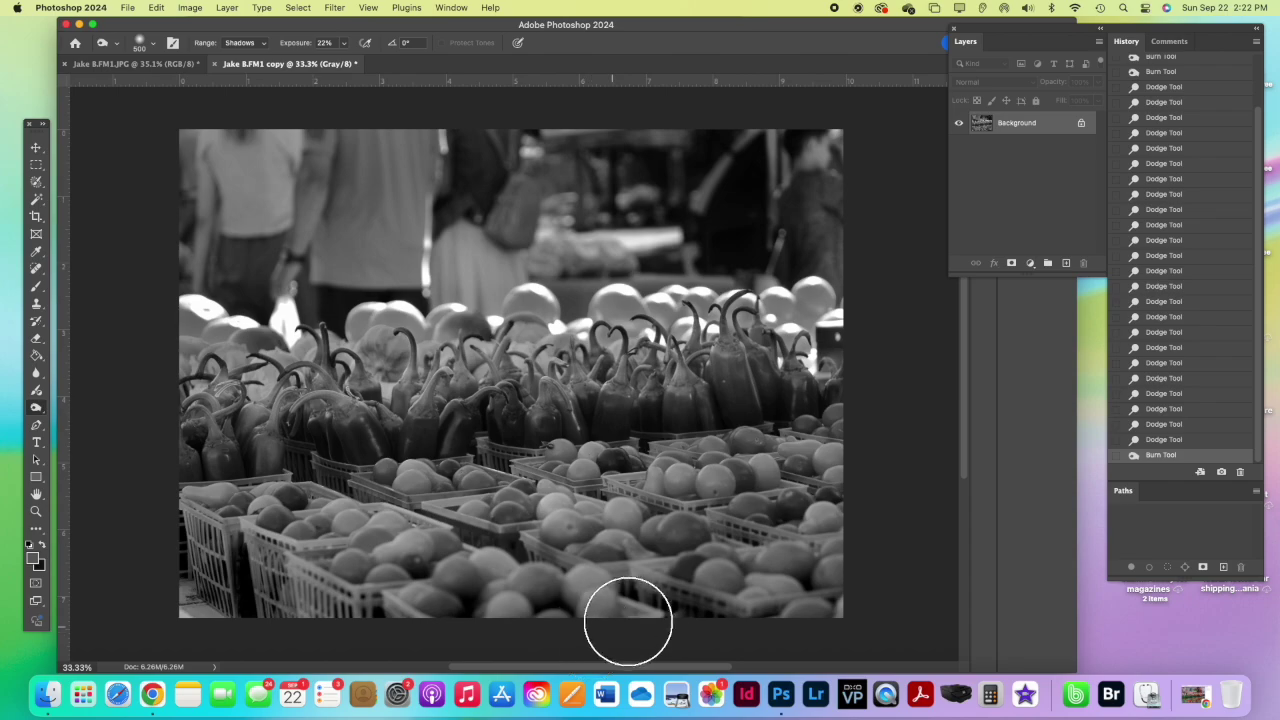
pyautogui.moveTo(650, 614)
pyautogui.mouseDown()
pyautogui.moveTo(714, 611)
pyautogui.moveTo(782, 578)
pyautogui.mouseUp()
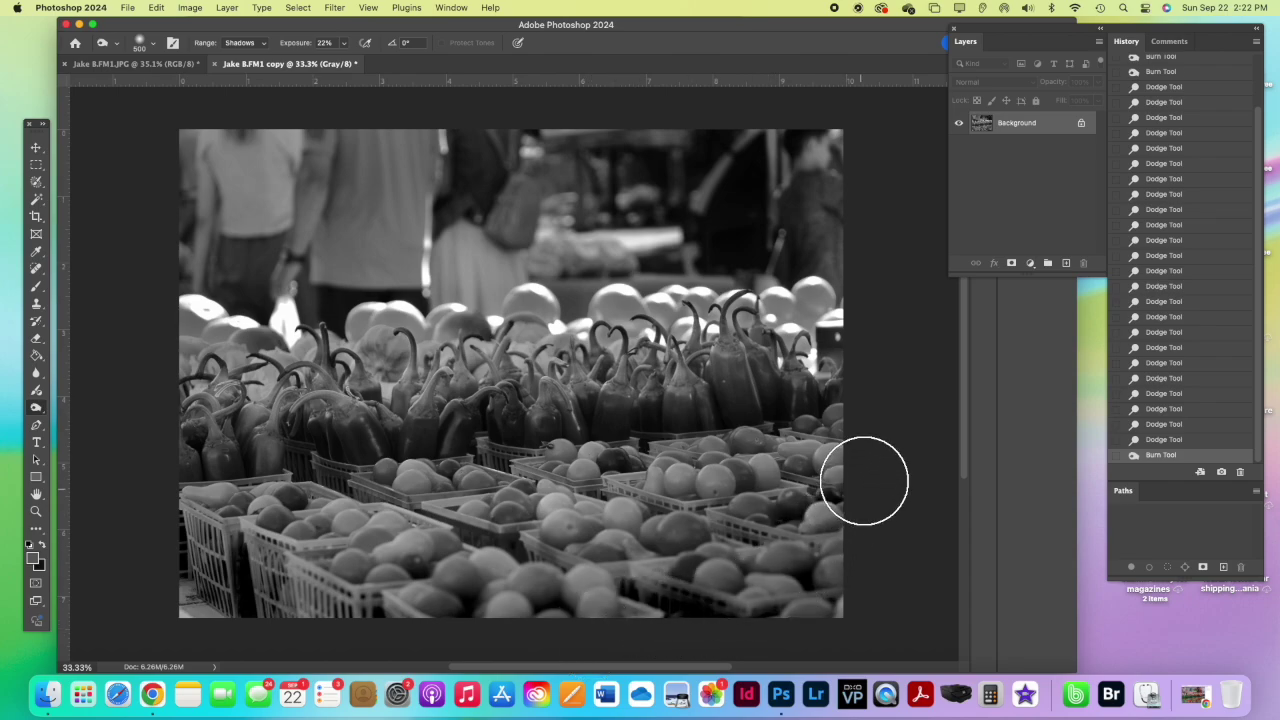
pyautogui.moveTo(863, 477); pyautogui.dragTo(852, 505)
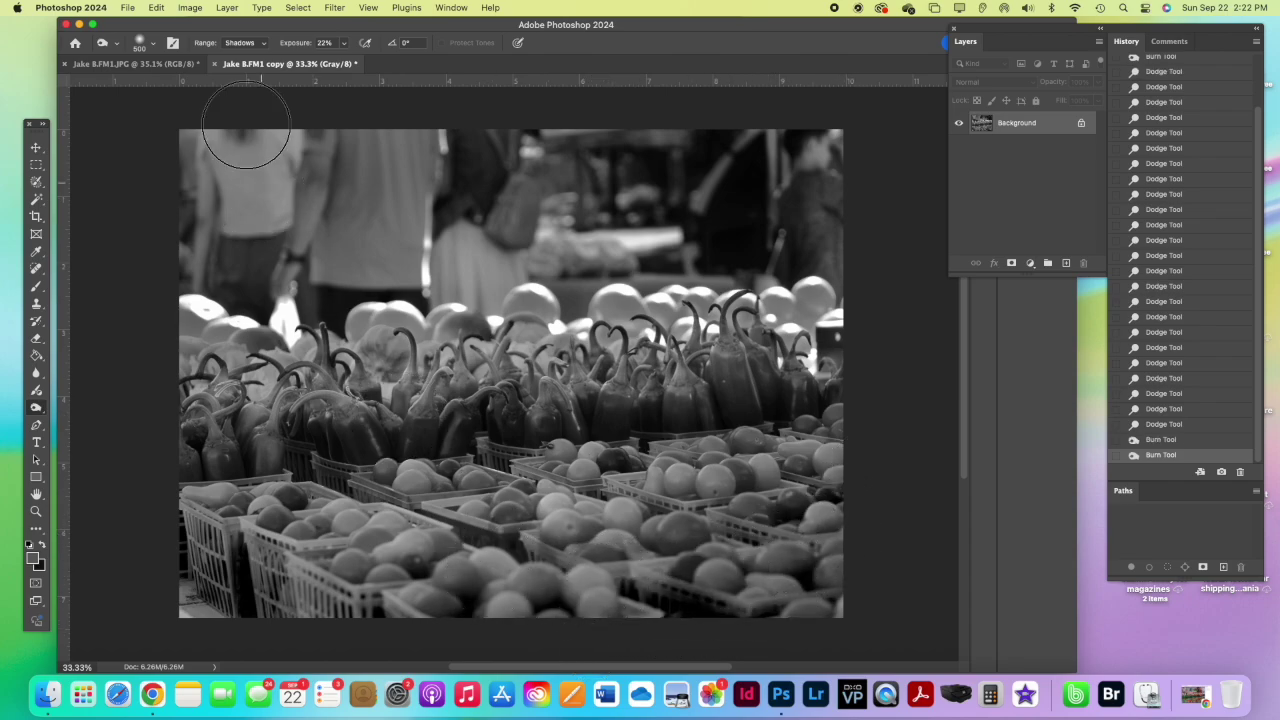
# - Set the Burn range to Midtones, enlarge the brush to 1000 px, and darken the baskets
pyautogui.click(240, 43)
pyautogui.click(244, 57)
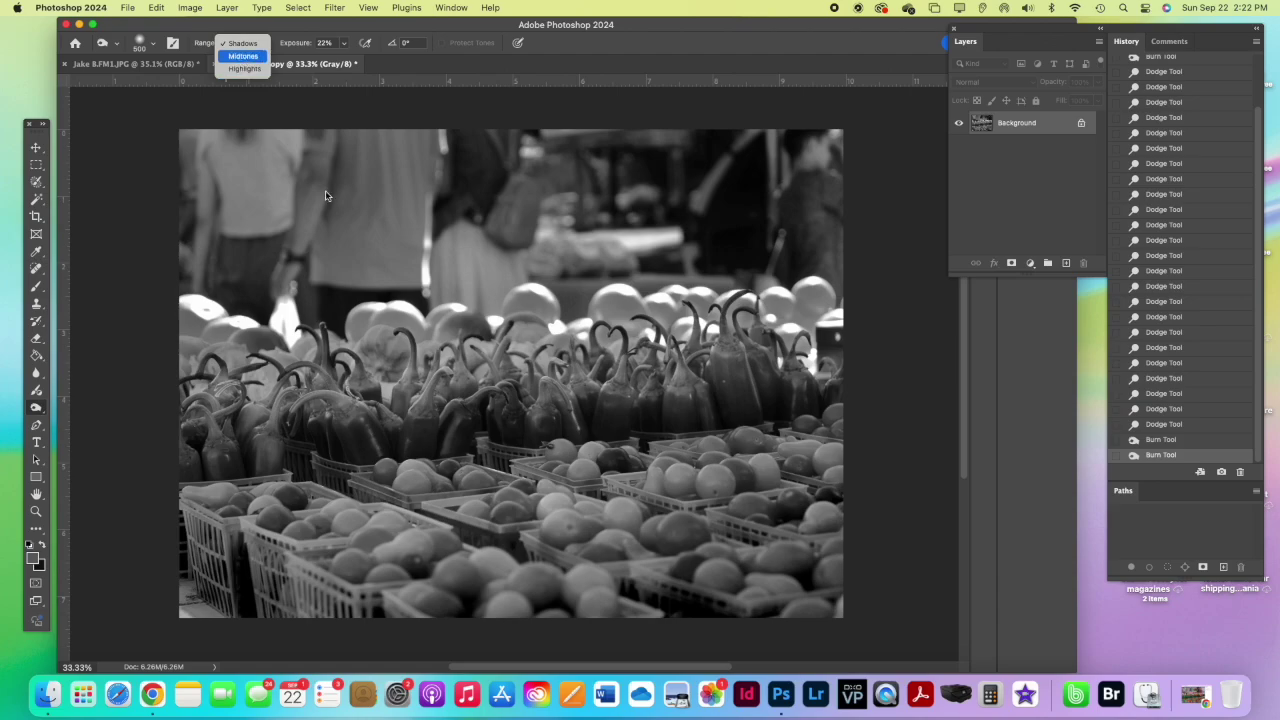
pyautogui.press(']')
pyautogui.press(']')
pyautogui.press(']')
pyautogui.press(']')
pyautogui.press(']')
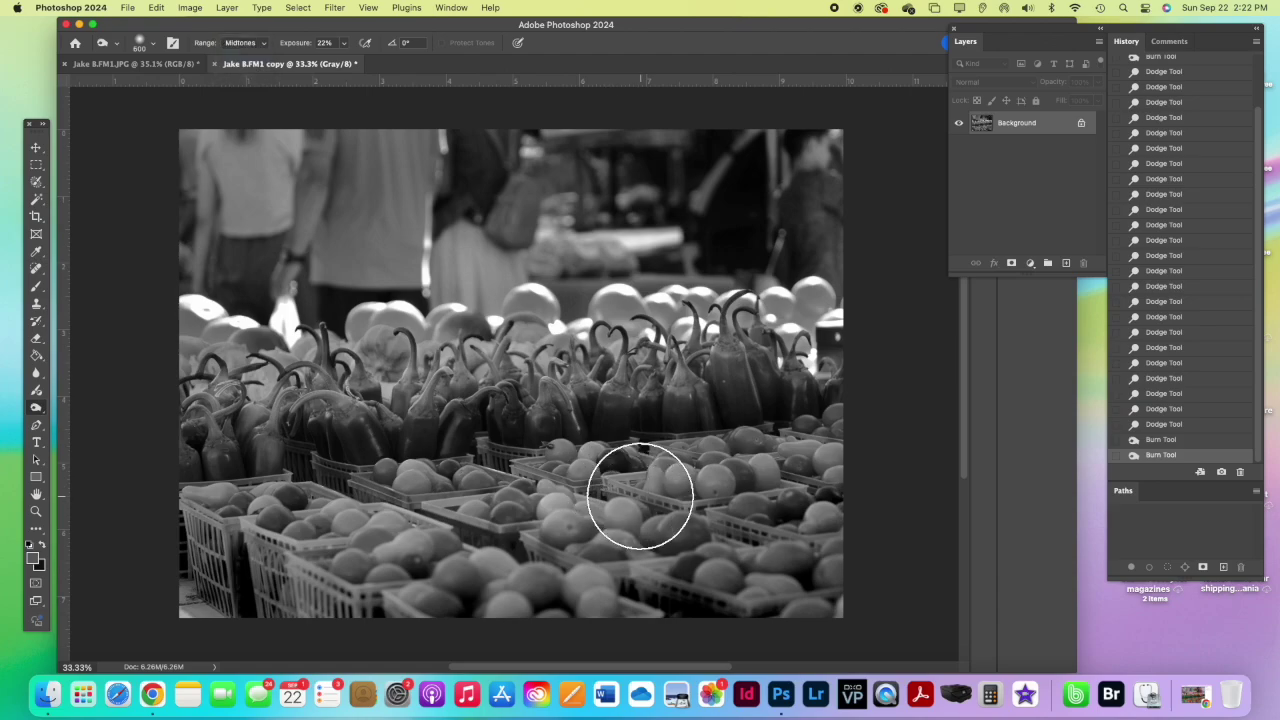
pyautogui.moveTo(802, 496)
pyautogui.mouseDown()
pyautogui.moveTo(694, 530)
pyautogui.moveTo(302, 519)
pyautogui.mouseUp()
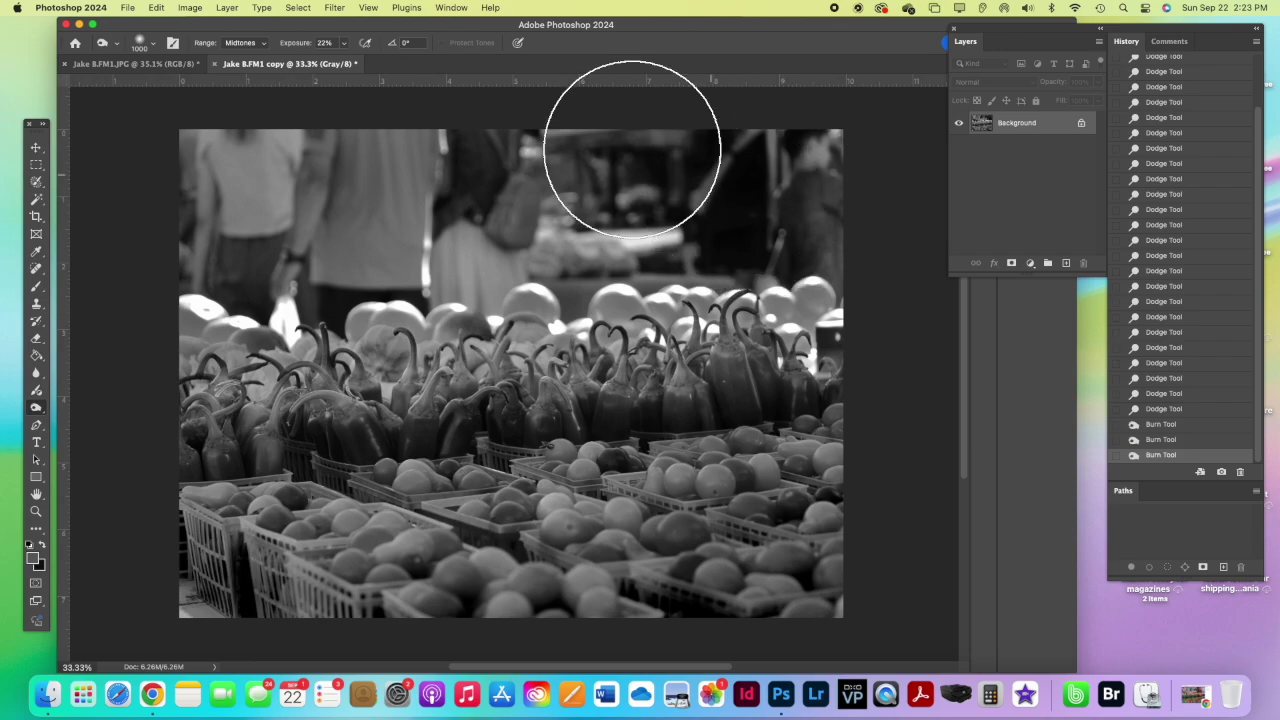
# - Apply Brightness/Contrast at Brightness 39 and Contrast 31, checking with Preview toggled off and on
pyautogui.click(190, 8)
pyautogui.moveTo(196, 29)
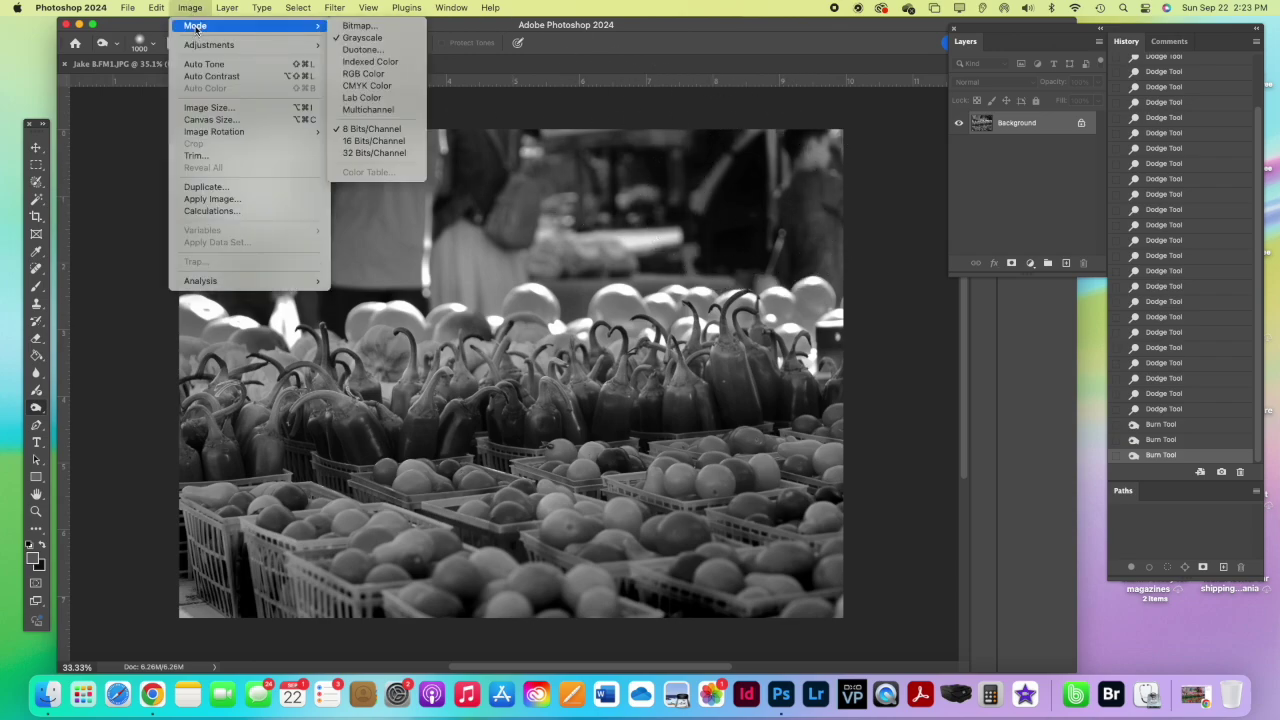
pyautogui.moveTo(225, 45)
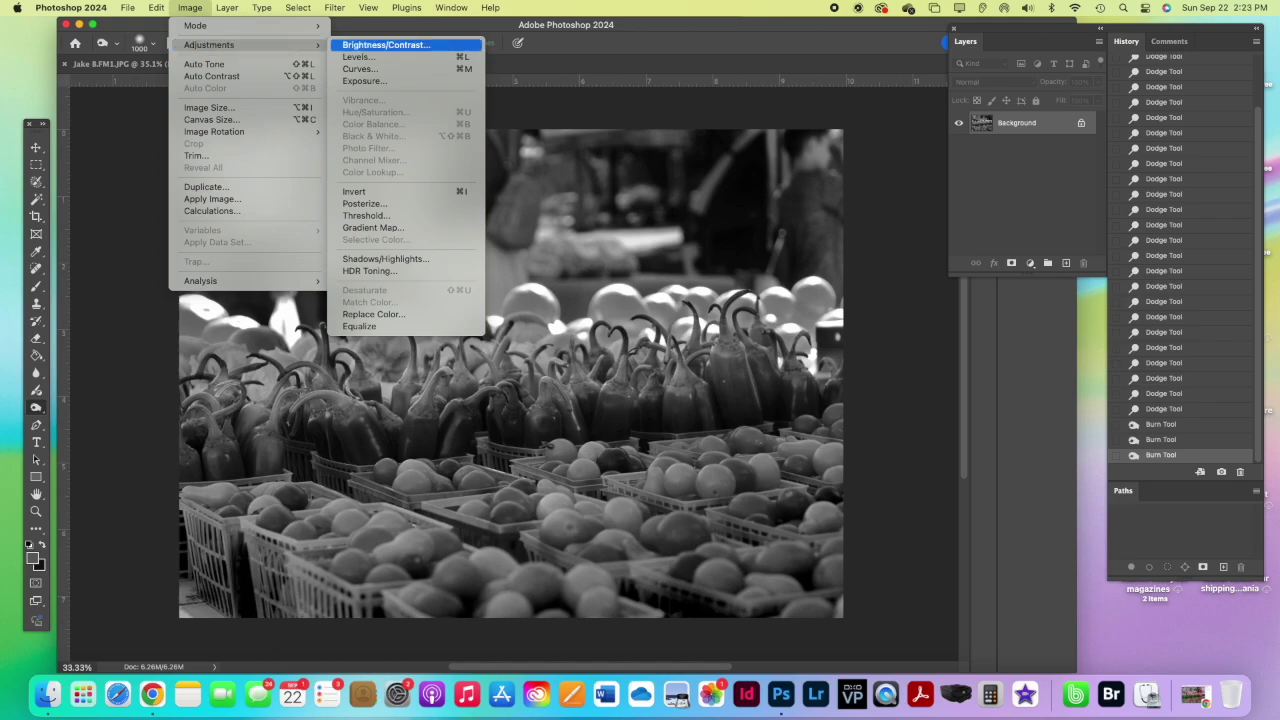
pyautogui.click(385, 45)
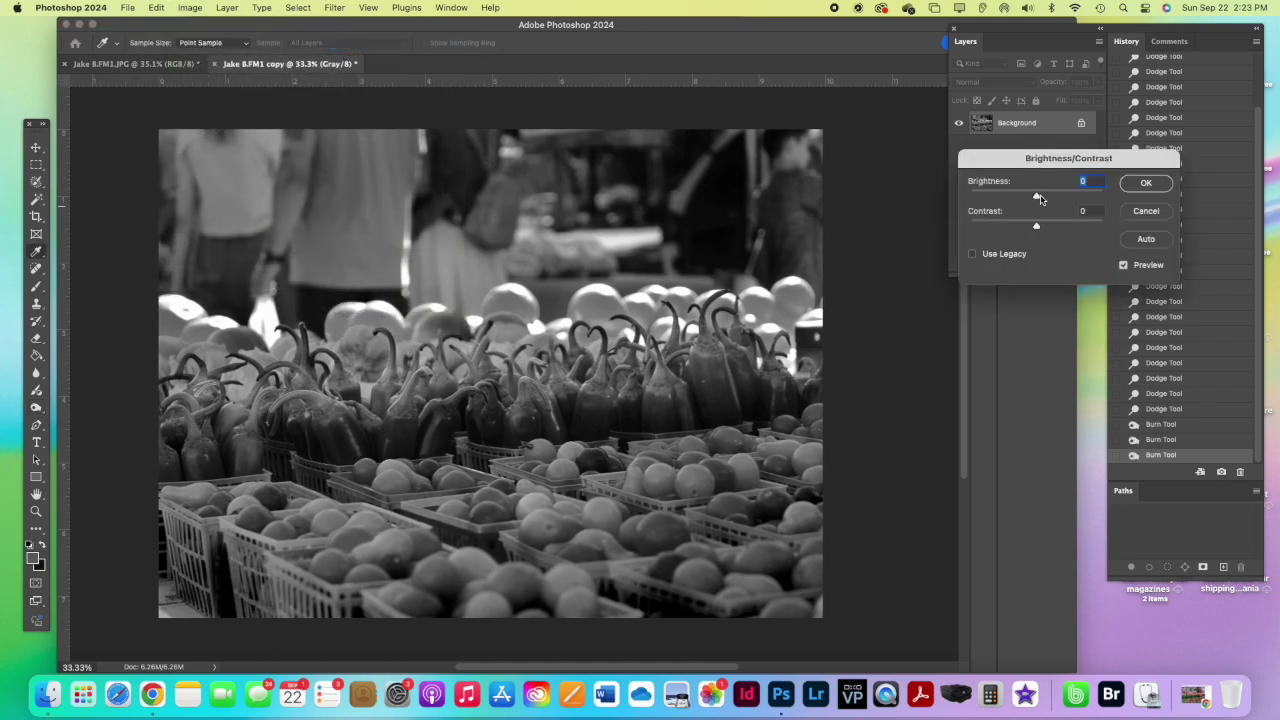
pyautogui.moveTo(1040, 198); pyautogui.dragTo(1048, 198)
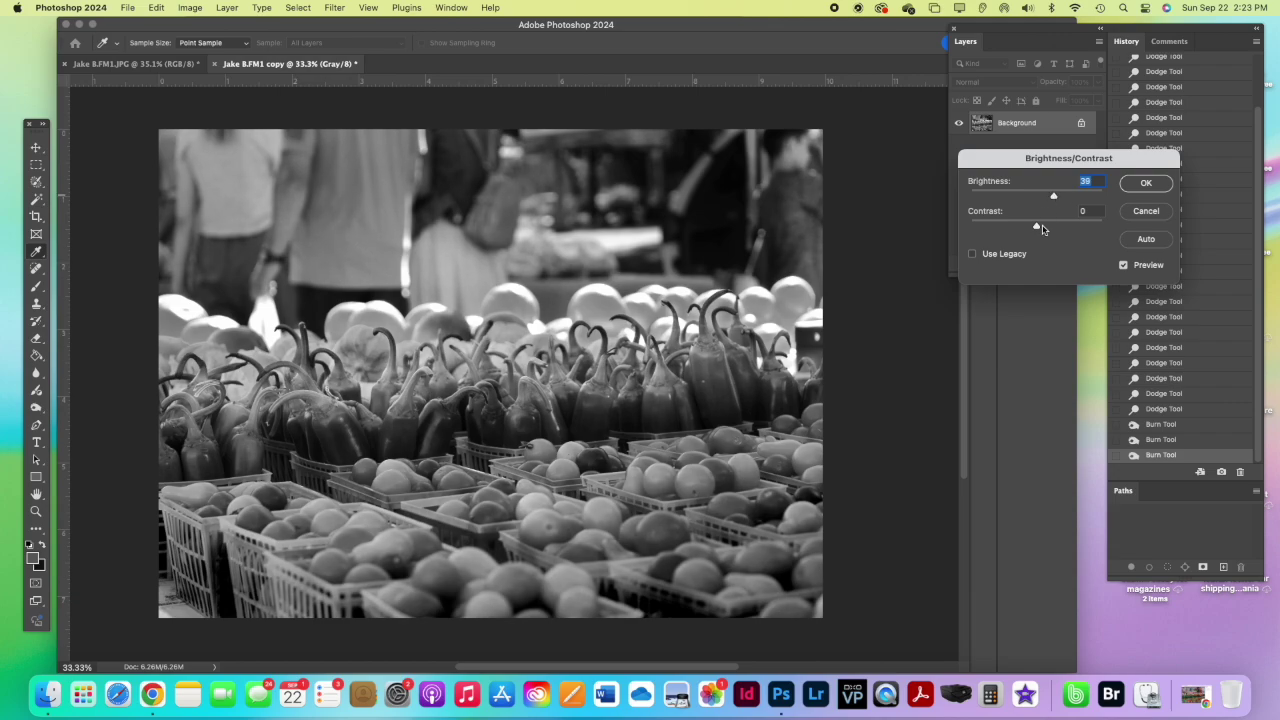
pyautogui.moveTo(1036, 227); pyautogui.dragTo(1058, 226)
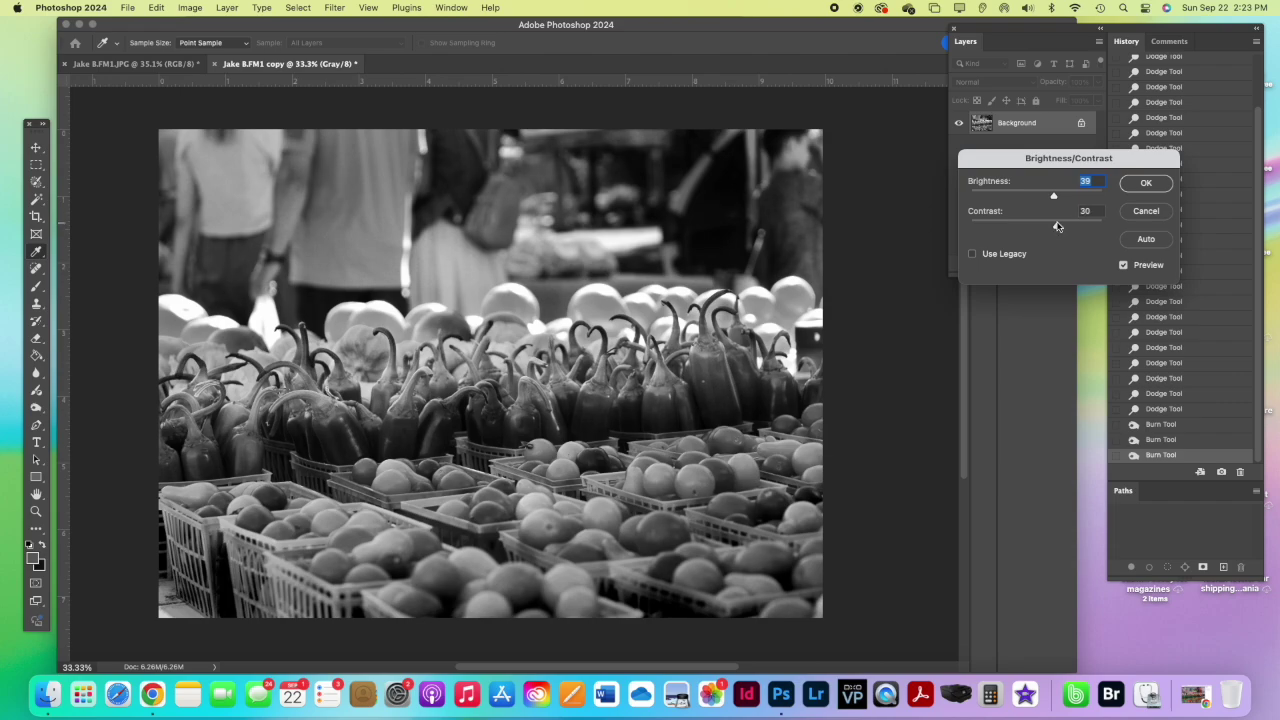
pyautogui.click(1123, 266)
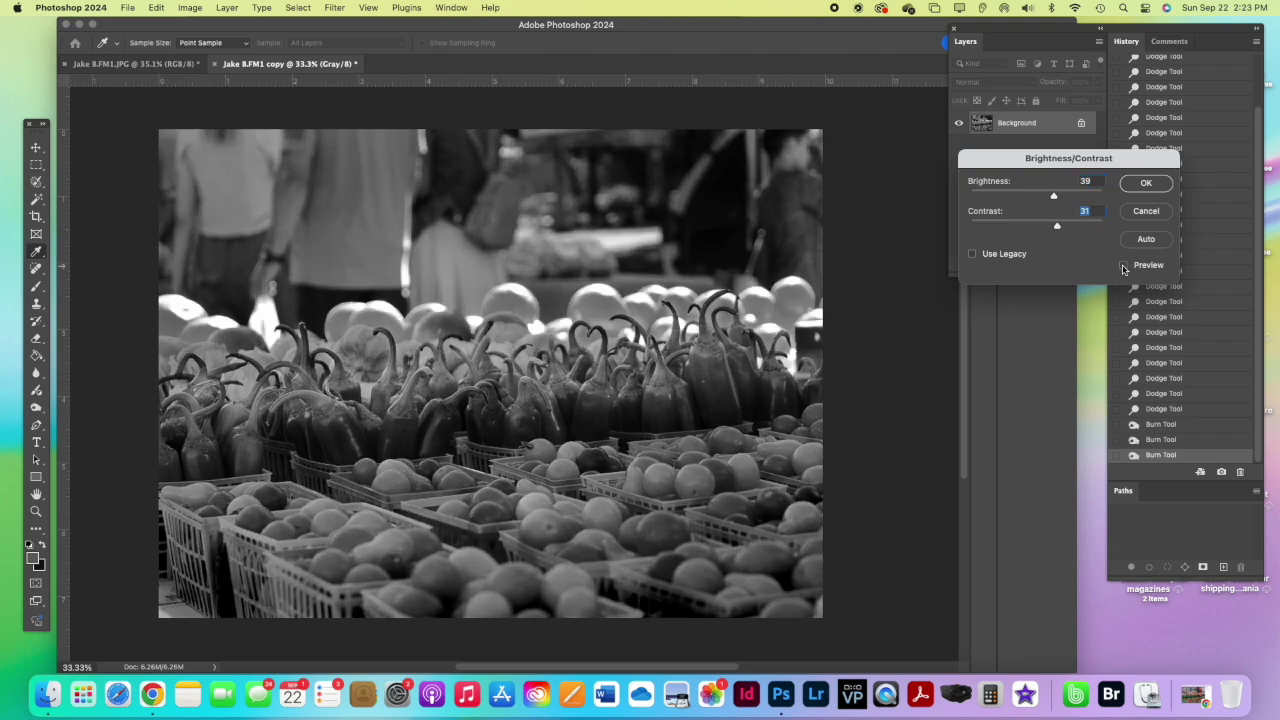
pyautogui.click(1123, 266)
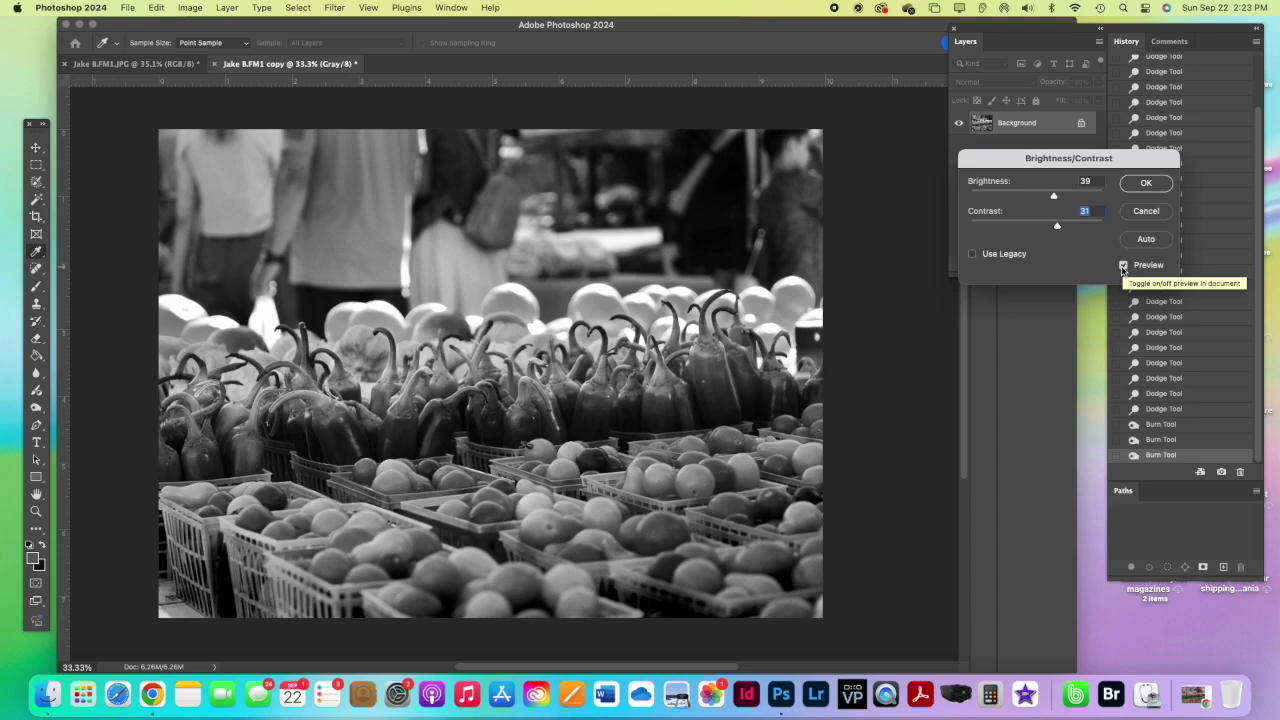
pyautogui.click(1146, 183)
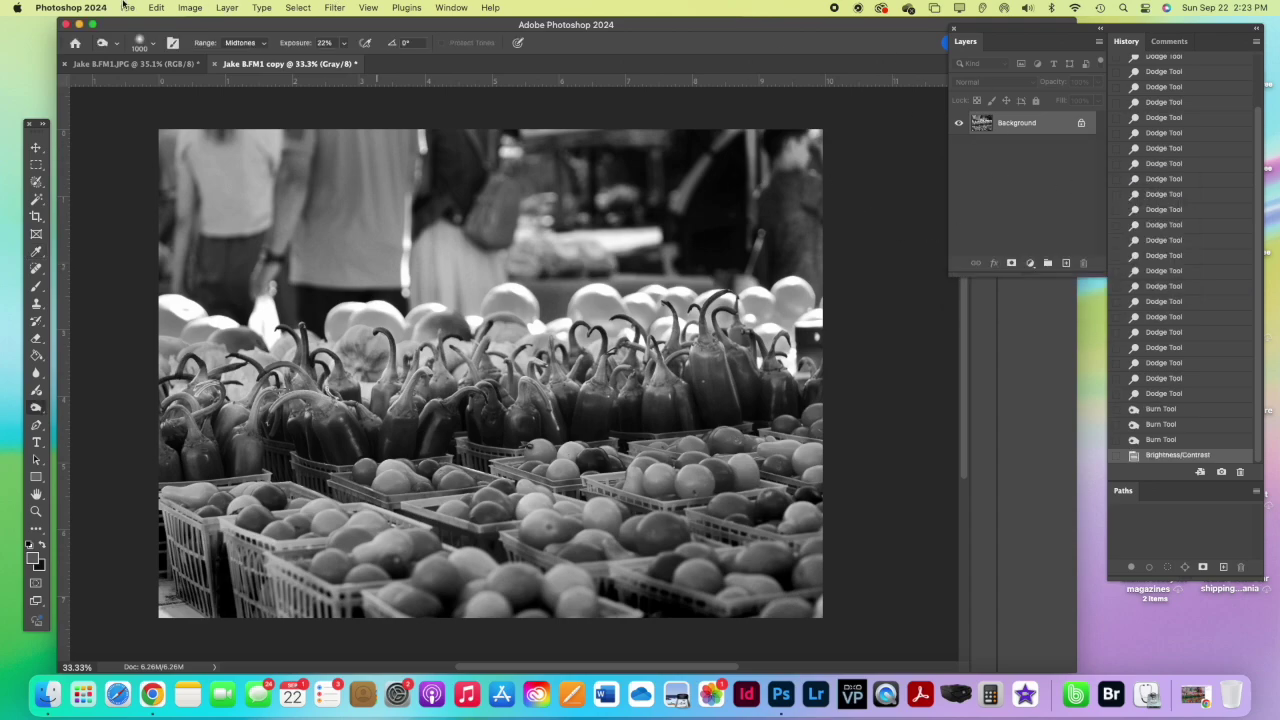
pyautogui.click(196, 7)
# - Apply Levels with input black point 9, gamma 1.00 and white point 240
pyautogui.moveTo(204, 45)
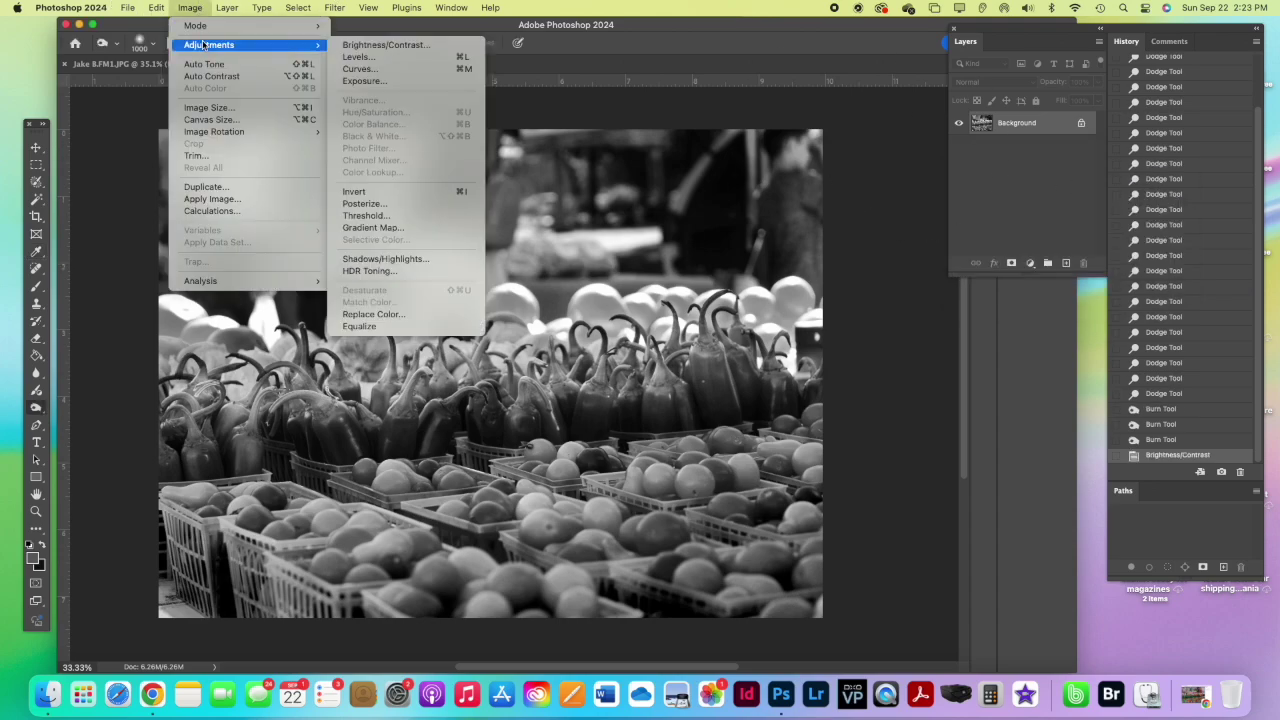
pyautogui.click(380, 57)
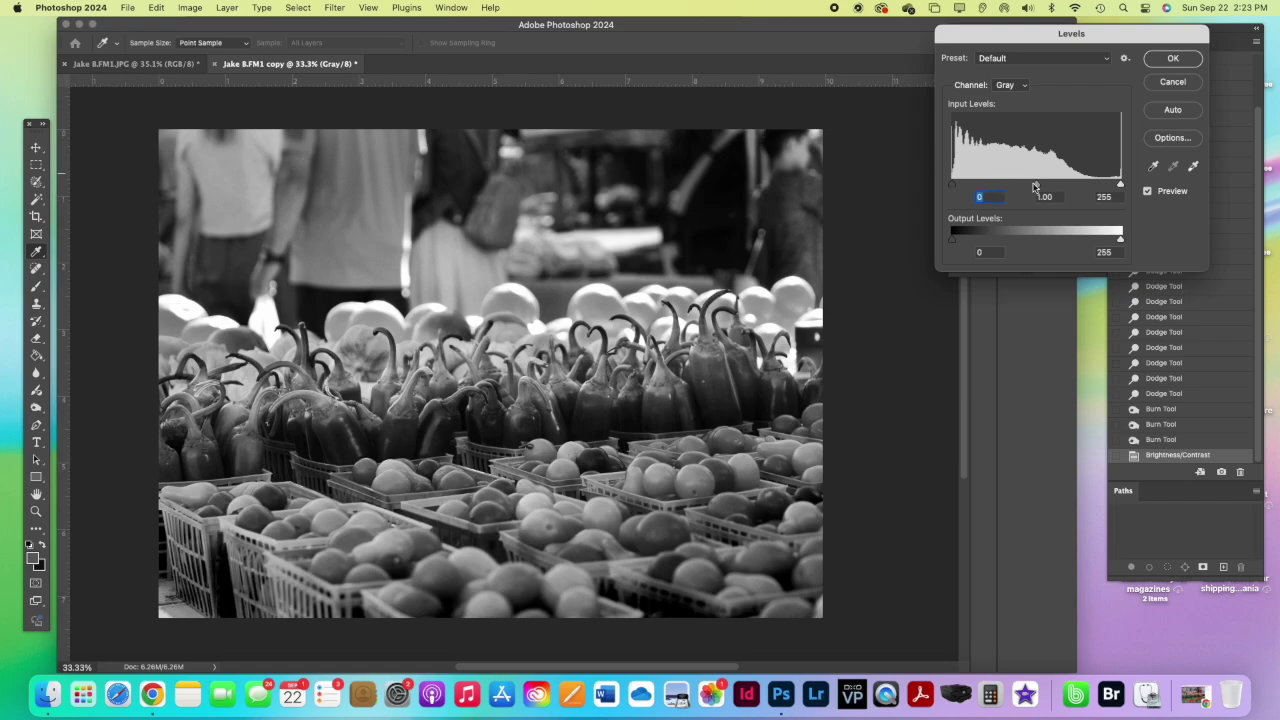
pyautogui.moveTo(1120, 185); pyautogui.dragTo(1110, 187)
pyautogui.moveTo(951, 188); pyautogui.dragTo(957, 192)
pyautogui.moveTo(1034, 186); pyautogui.dragTo(1036, 187)
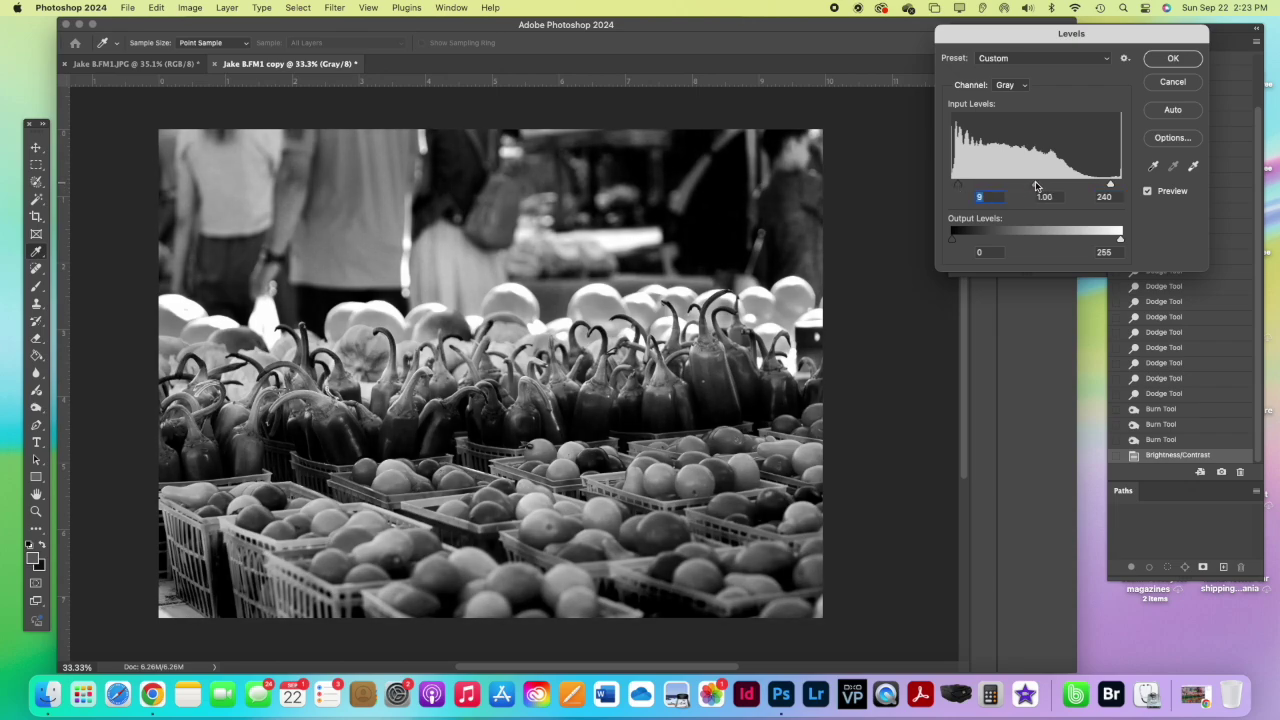
pyautogui.click(1036, 186)
pyautogui.click(1174, 59)
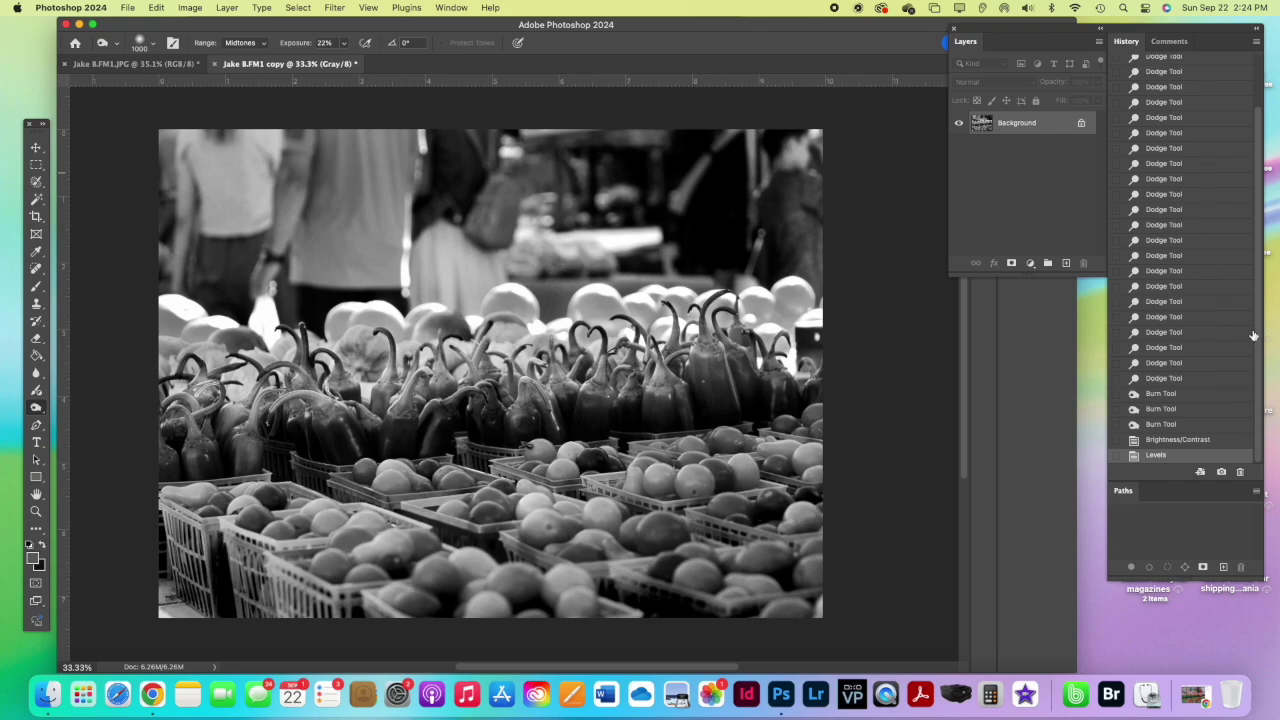
pyautogui.moveTo(1257, 333); pyautogui.dragTo(1252, 83)
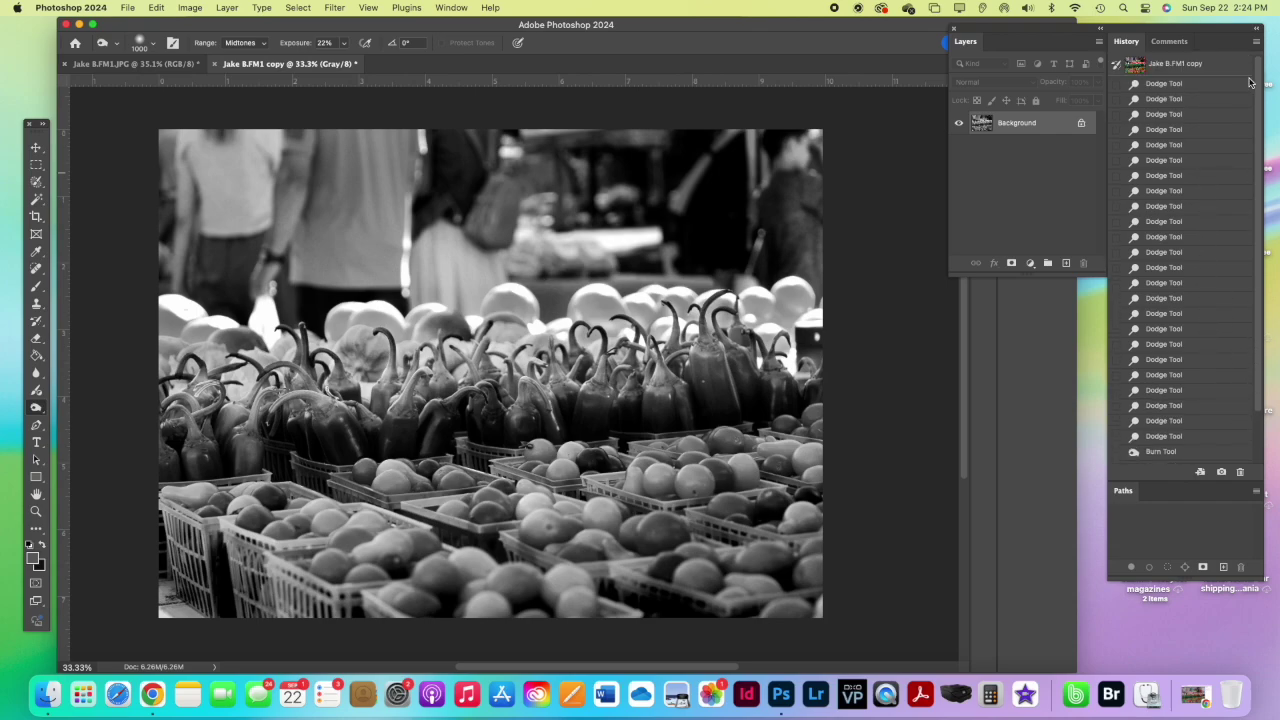
pyautogui.click(1173, 85)
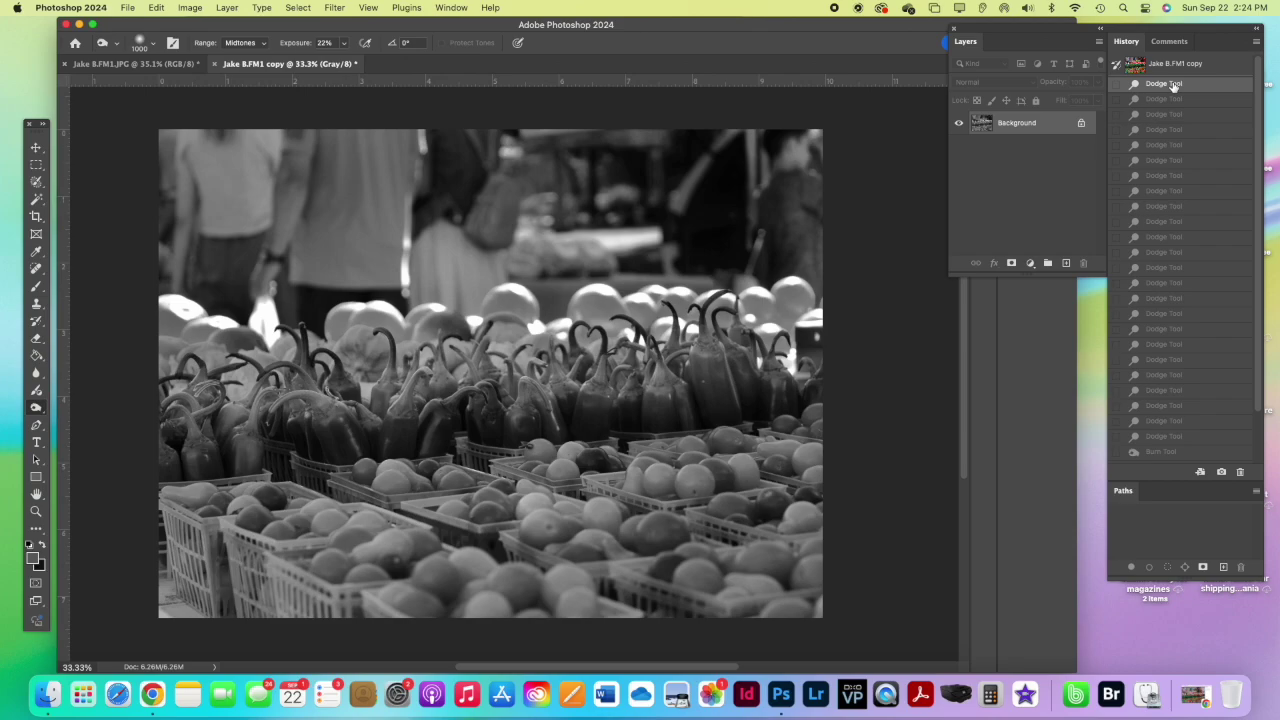
pyautogui.click(1172, 206)
pyautogui.click(1190, 405)
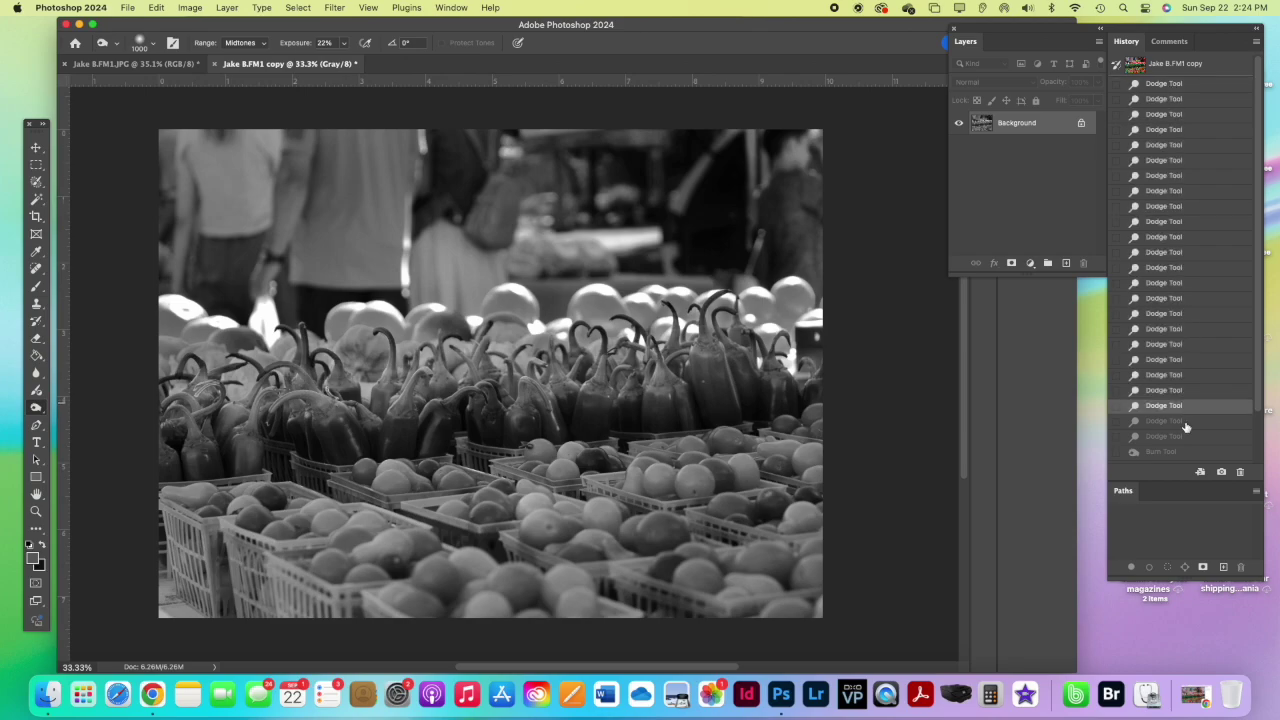
pyautogui.click(1174, 452)
pyautogui.moveTo(1262, 398); pyautogui.dragTo(1260, 470)
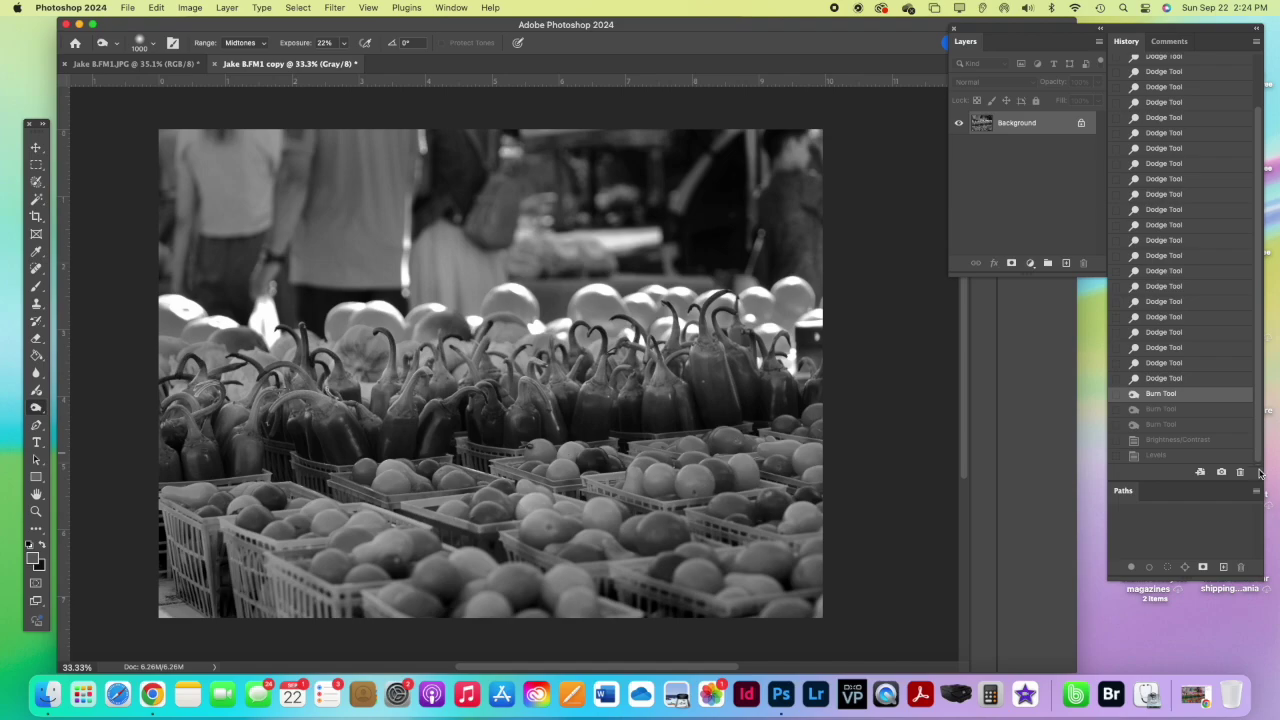
pyautogui.click(1155, 442)
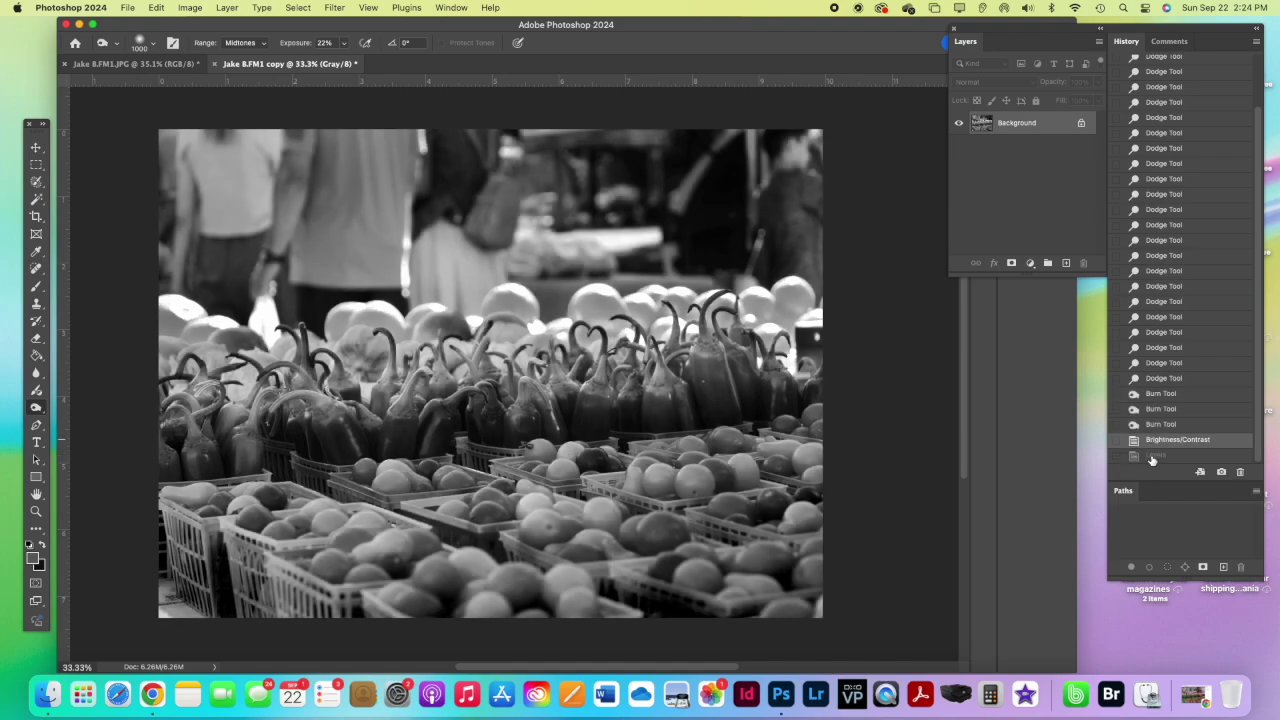
pyautogui.click(1153, 457)
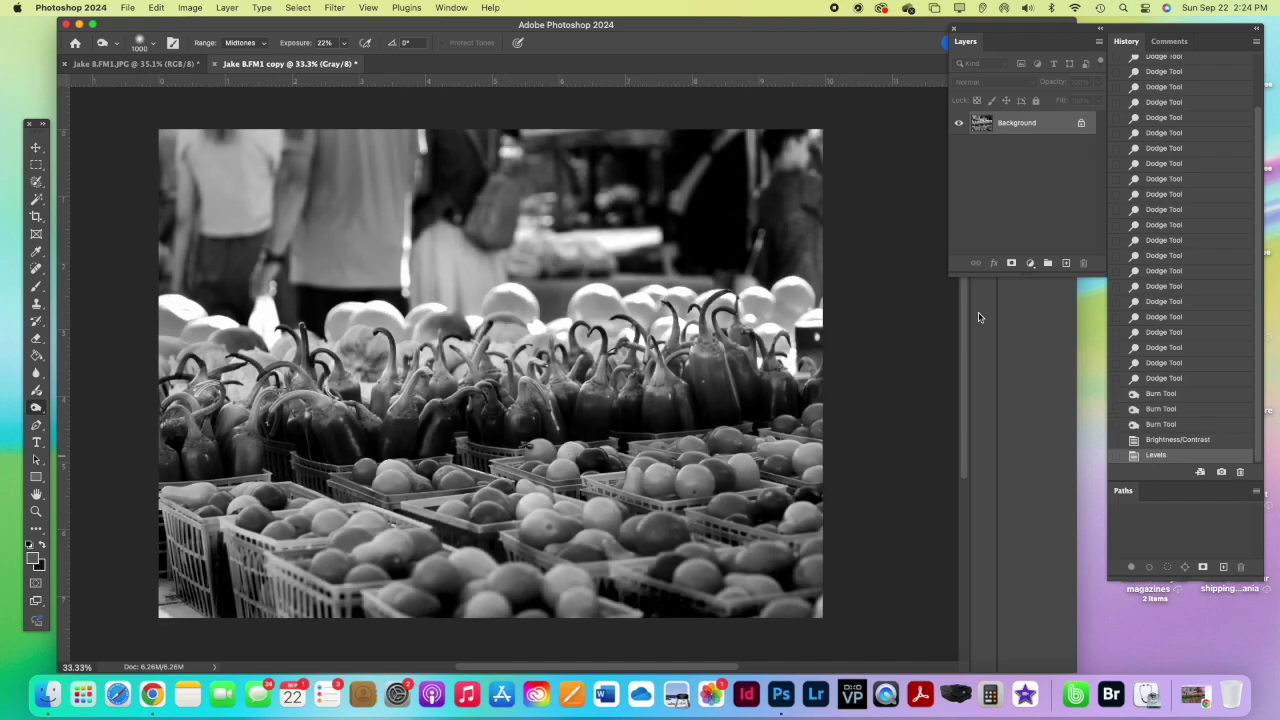
pyautogui.click(191, 9)
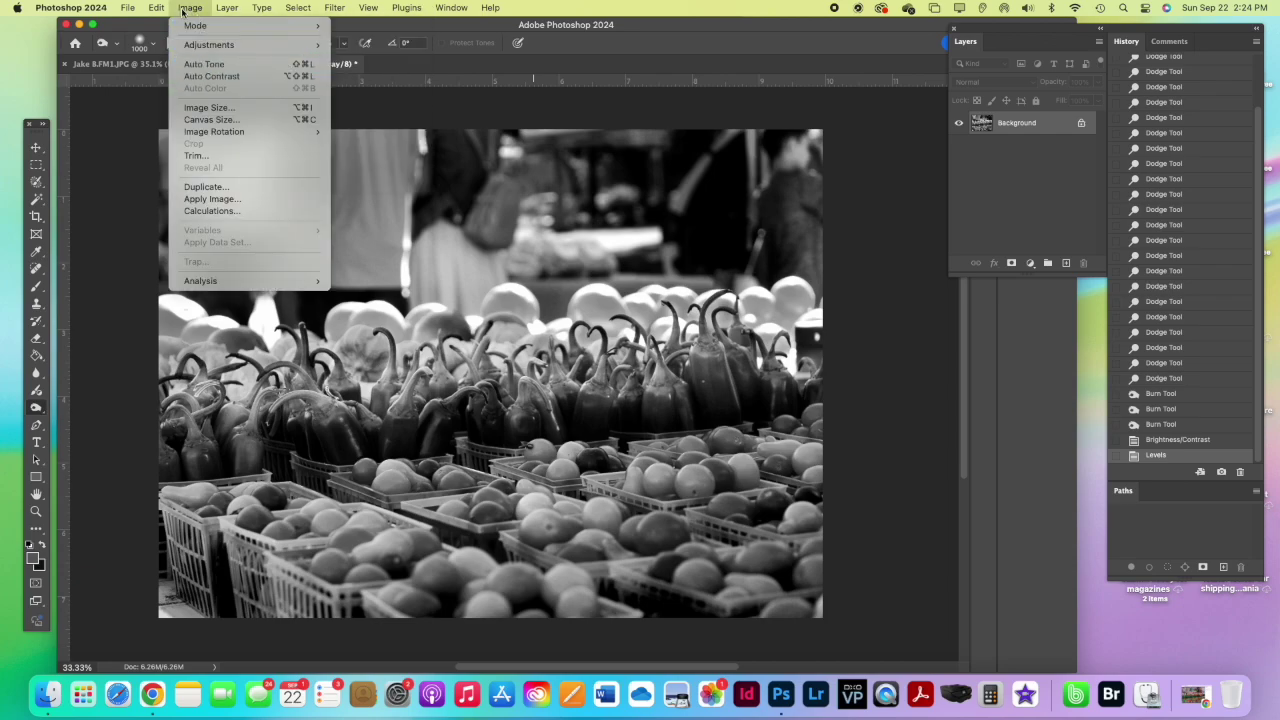
pyautogui.moveTo(236, 8)
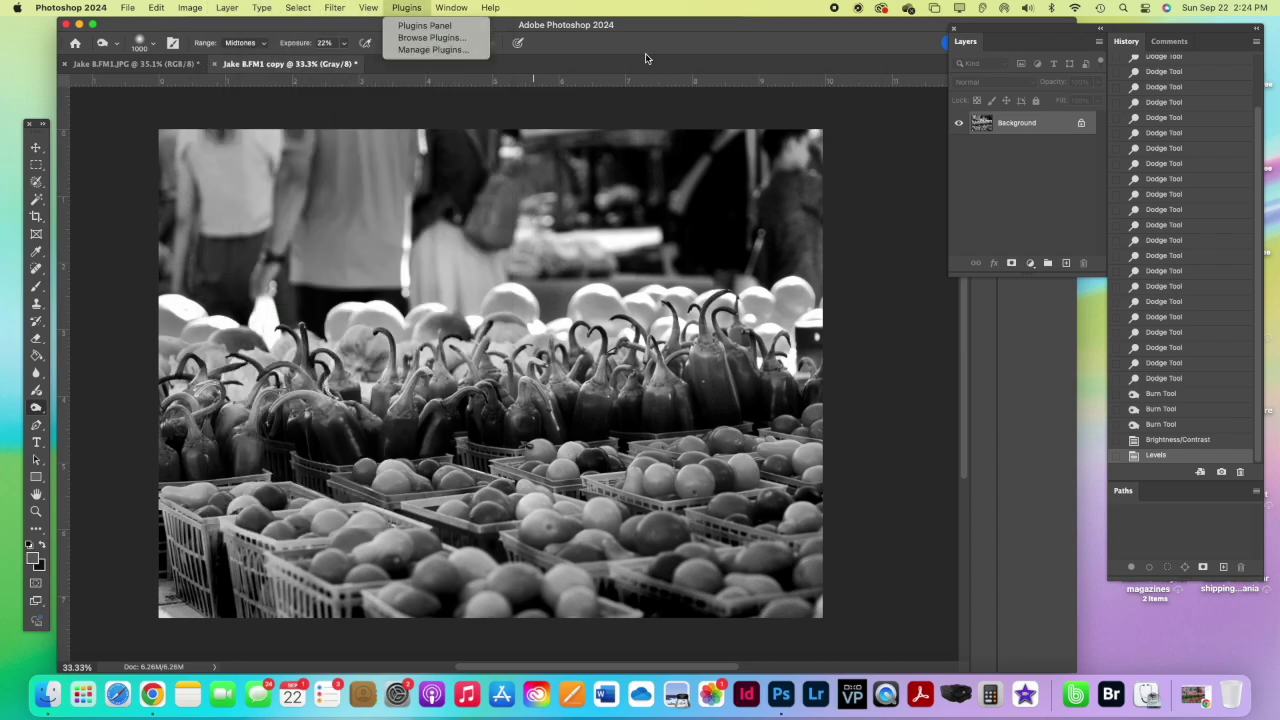
pyautogui.moveTo(55, 6)
pyautogui.moveTo(133, 10)
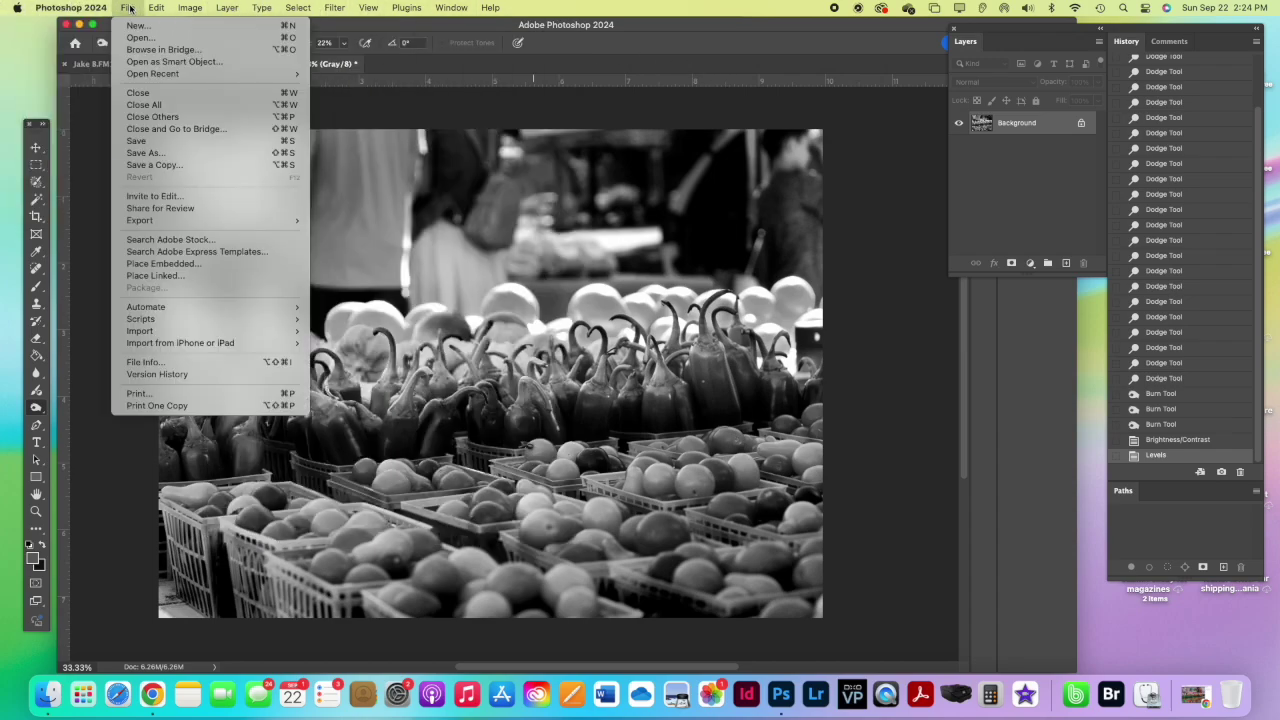
# - Save a Maximum-quality (12) JPEG copy to the ASSIGNMENTS folder with _BW appended to the name
pyautogui.click(143, 166)
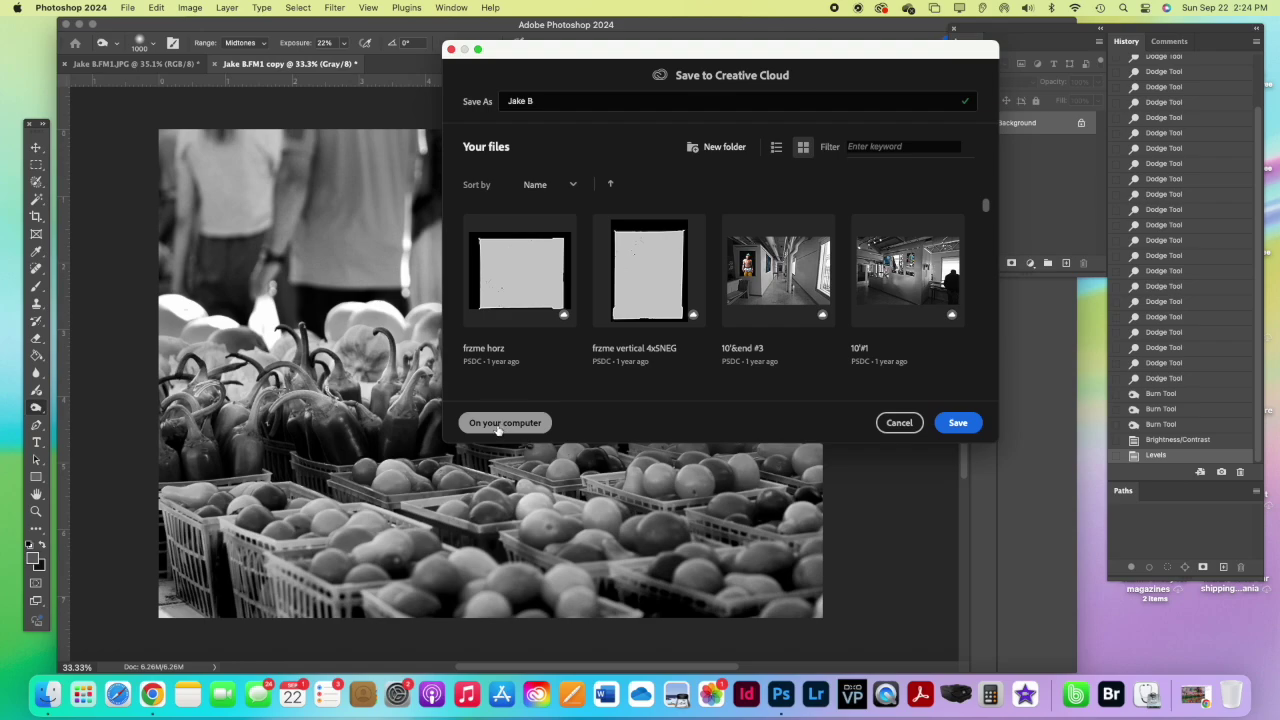
pyautogui.click(498, 424)
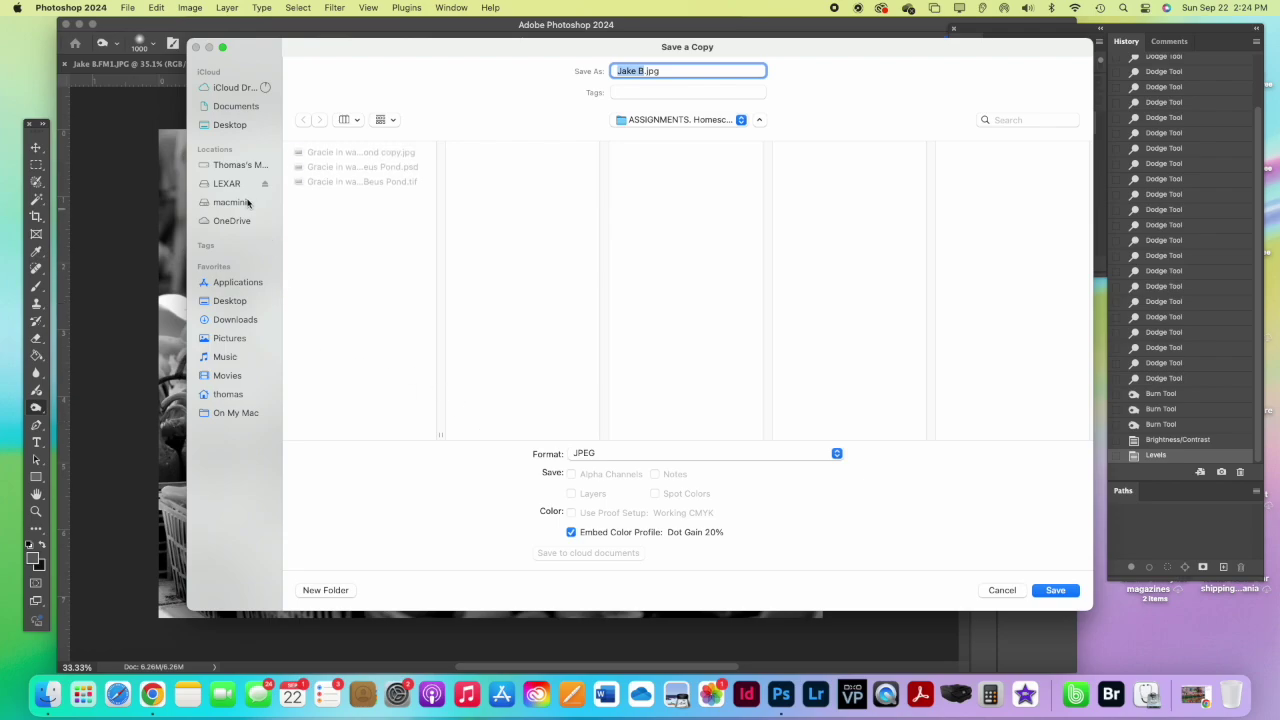
pyautogui.click(237, 339)
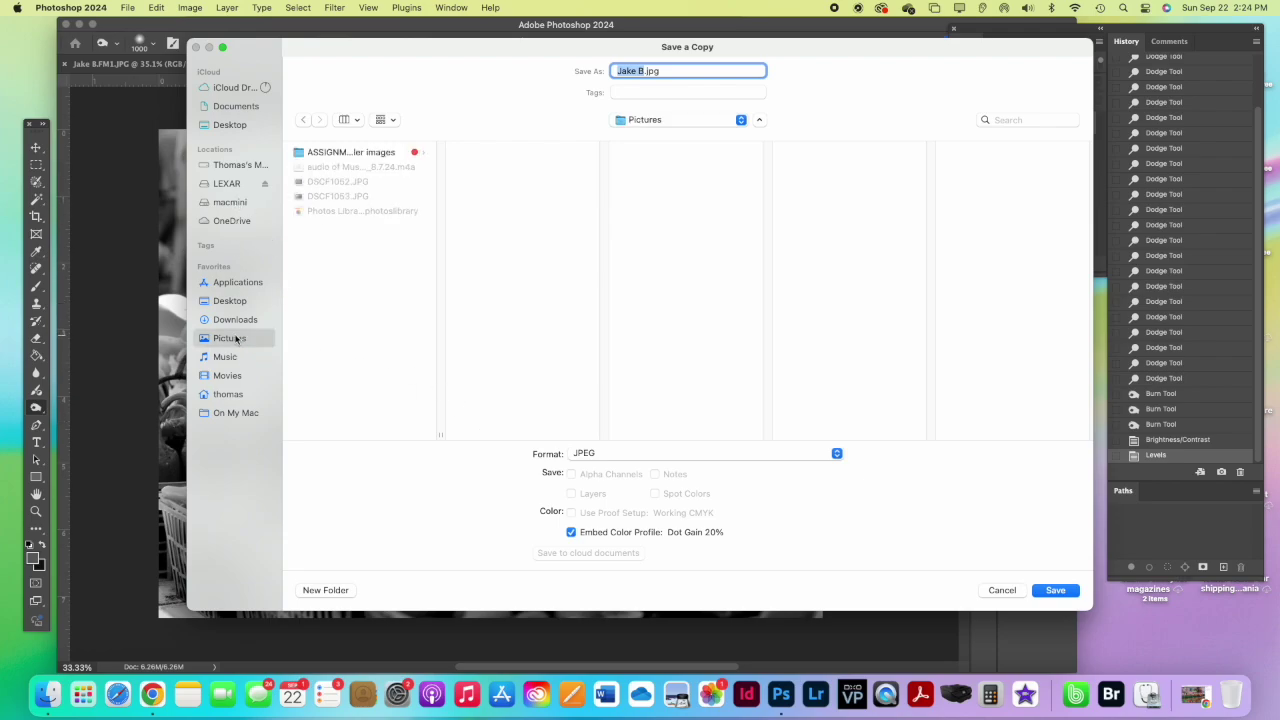
pyautogui.click(349, 152)
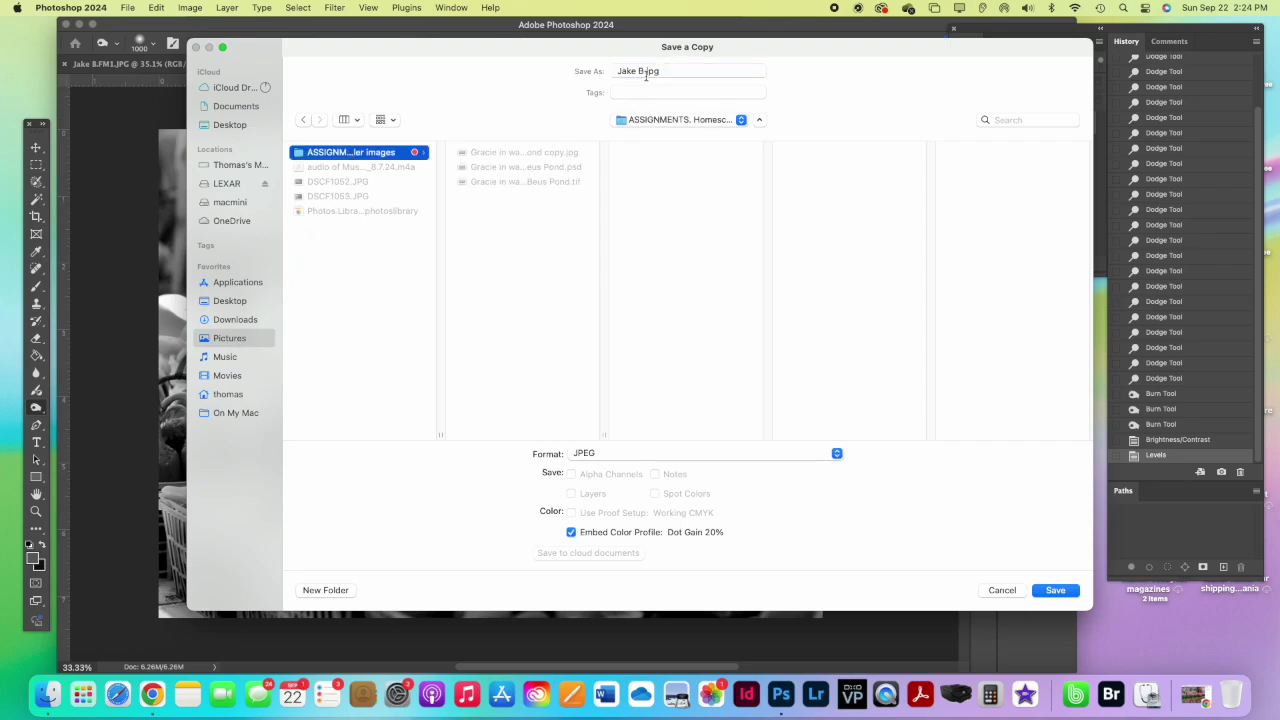
pyautogui.click(661, 120)
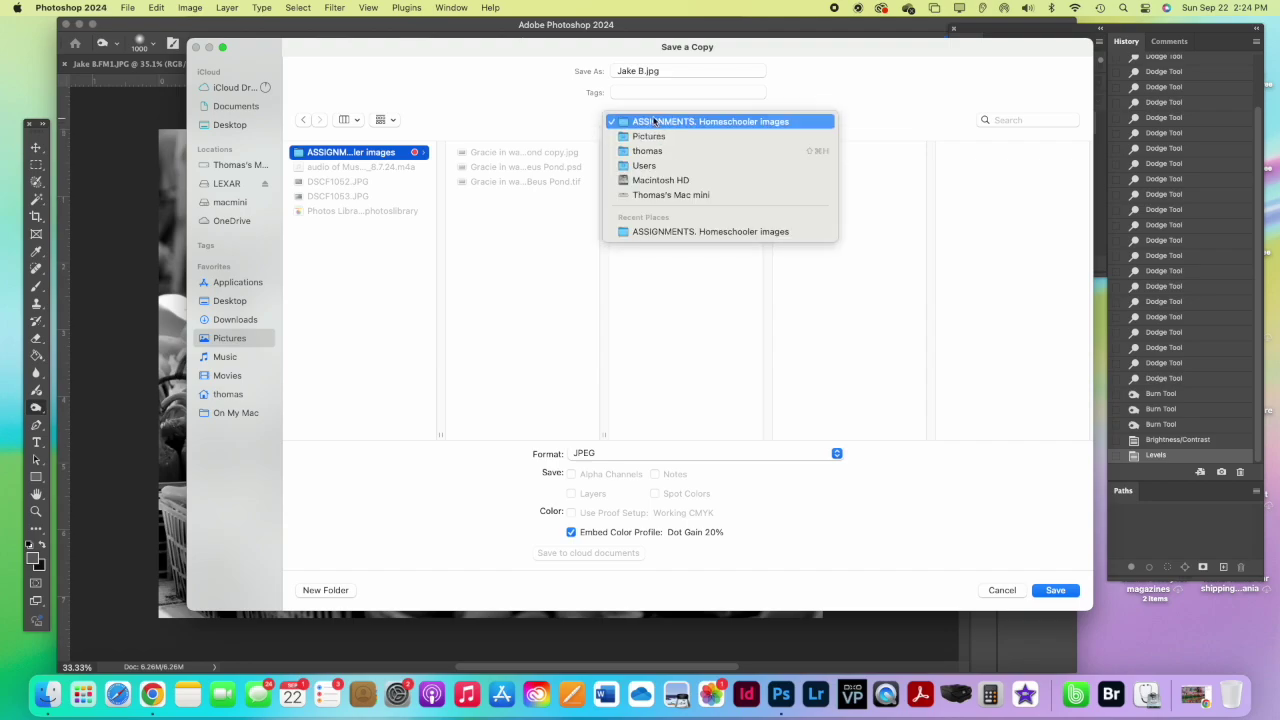
pyautogui.click(650, 122)
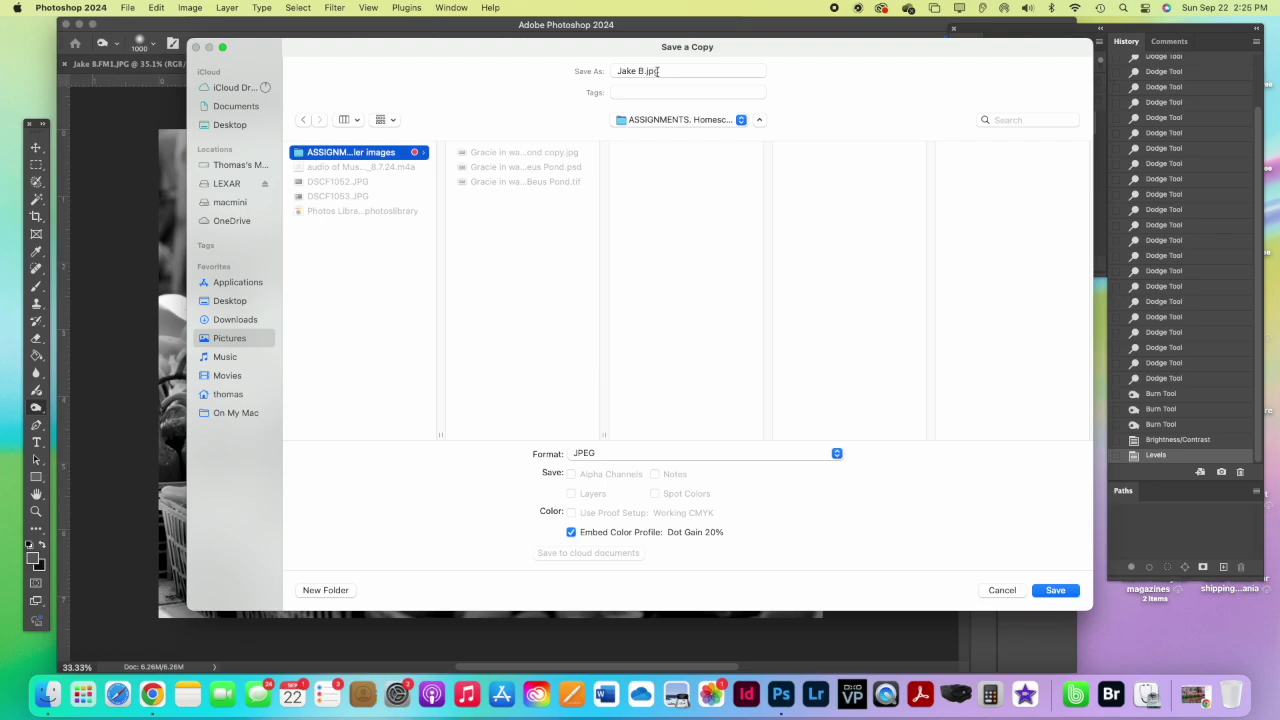
pyautogui.click(642, 71)
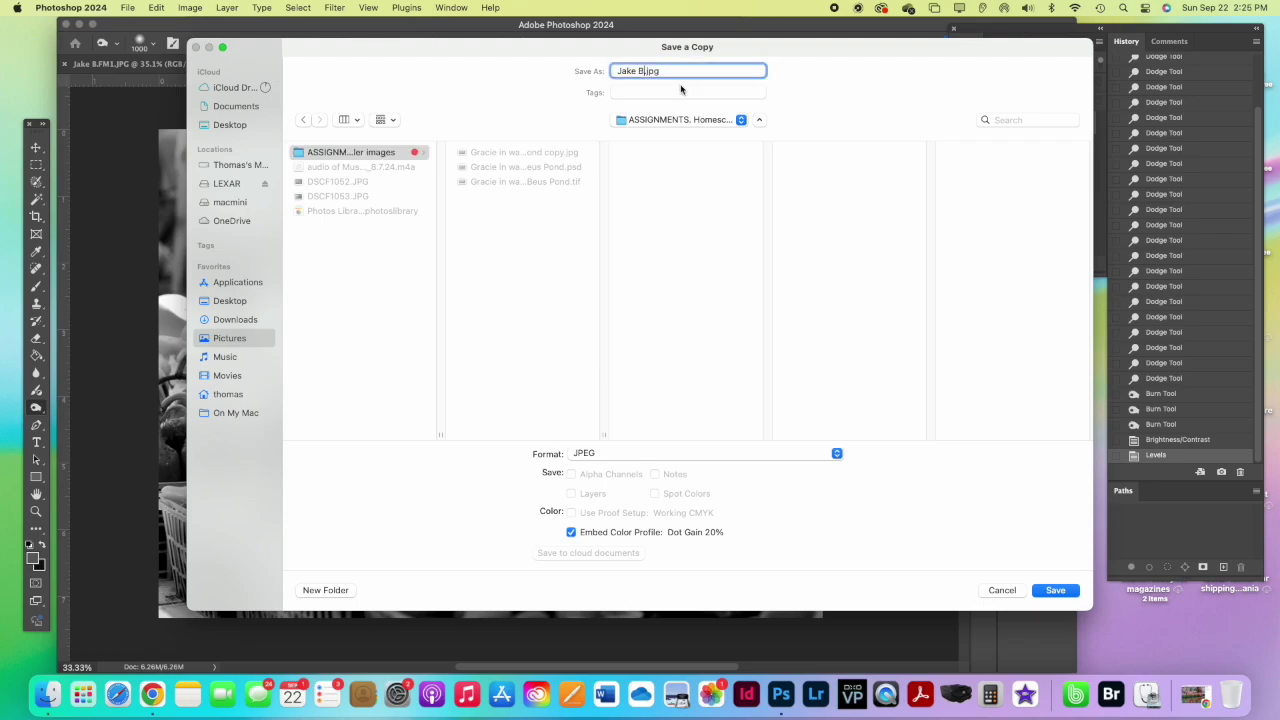
pyautogui.write('_BW')
pyautogui.click(1055, 591)
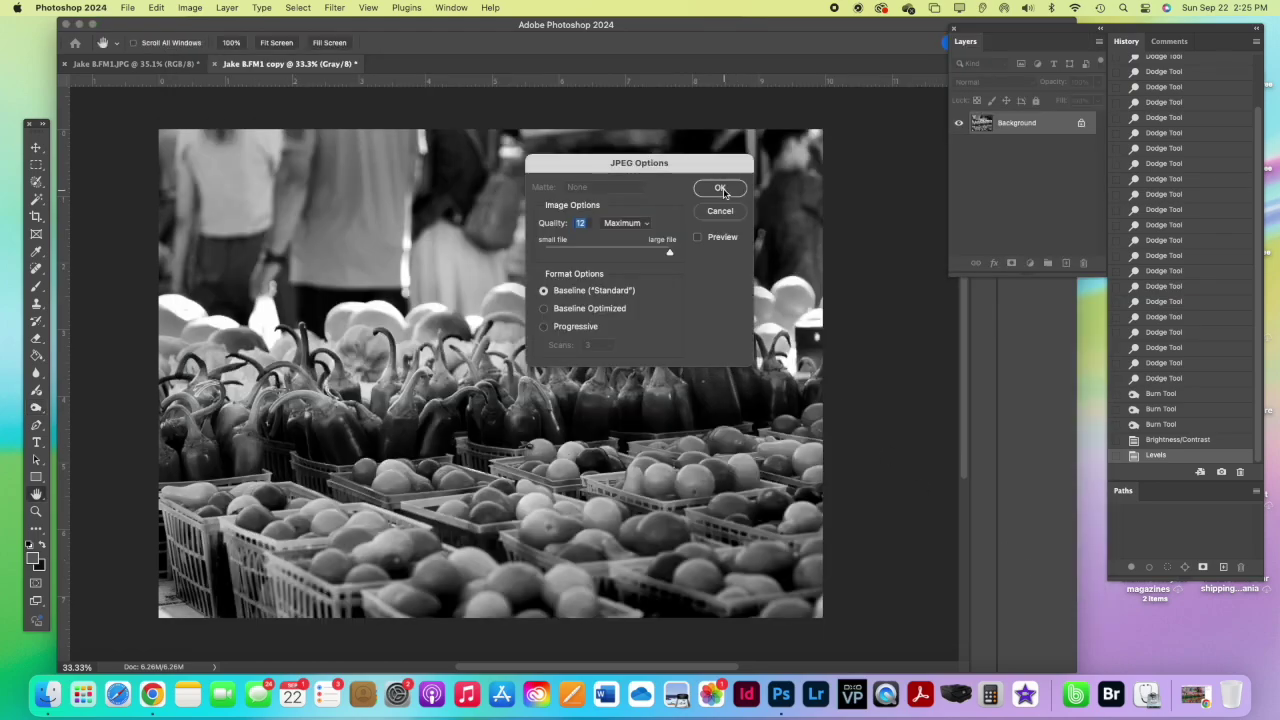
pyautogui.click(720, 188)
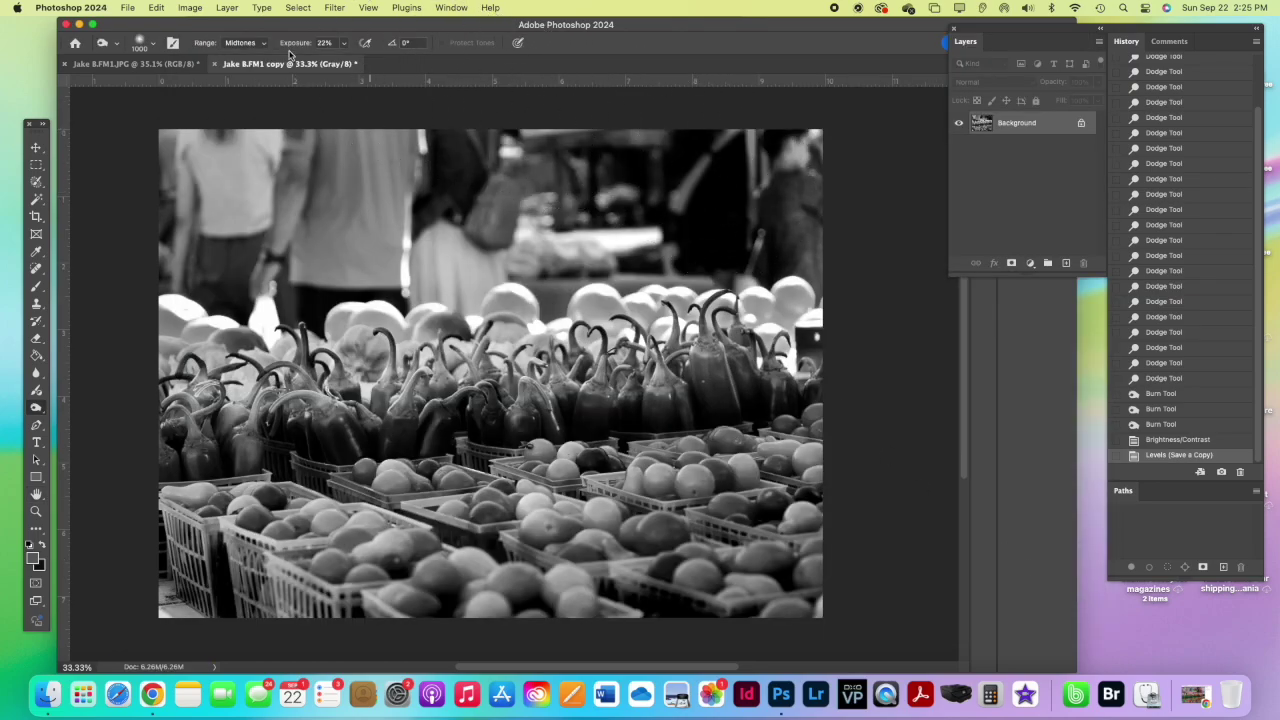
pyautogui.click(128, 8)
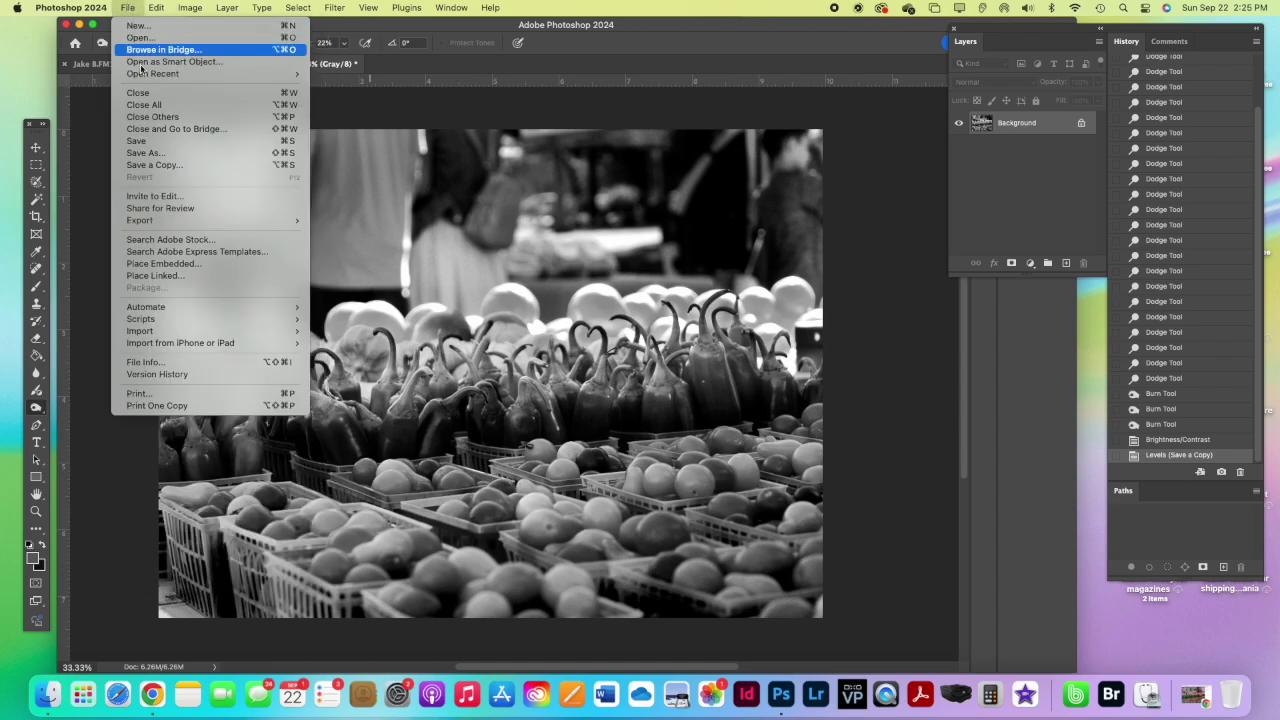
# - Start a Save As to the computer with _BW appended to the name and show the Format list
pyautogui.click(152, 140)
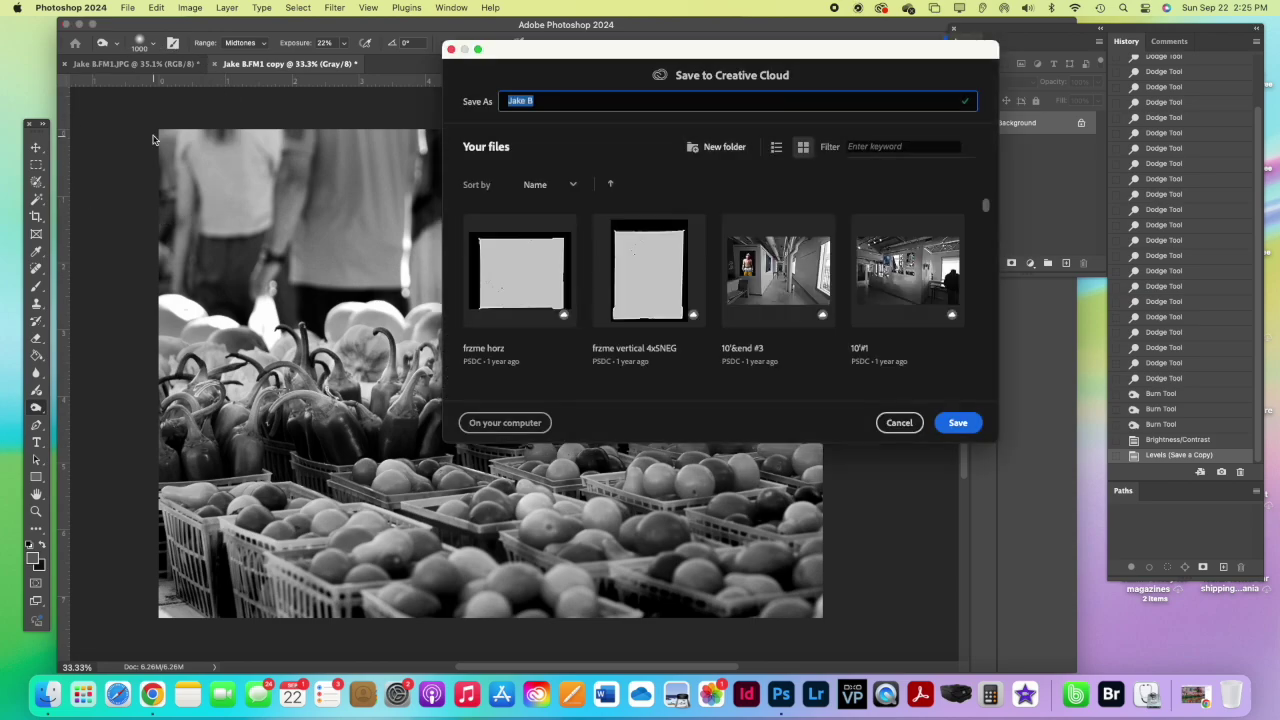
pyautogui.click(547, 107)
pyautogui.write('_BW')
pyautogui.click(508, 423)
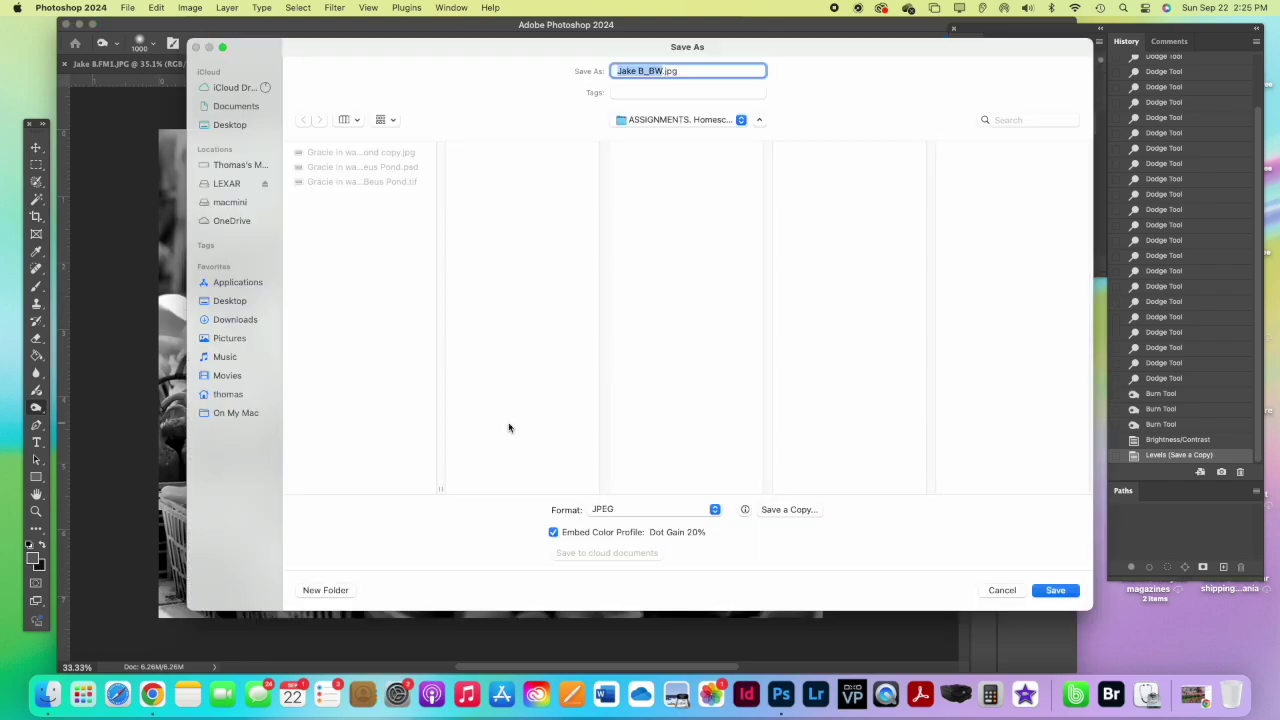
pyautogui.click(651, 512)
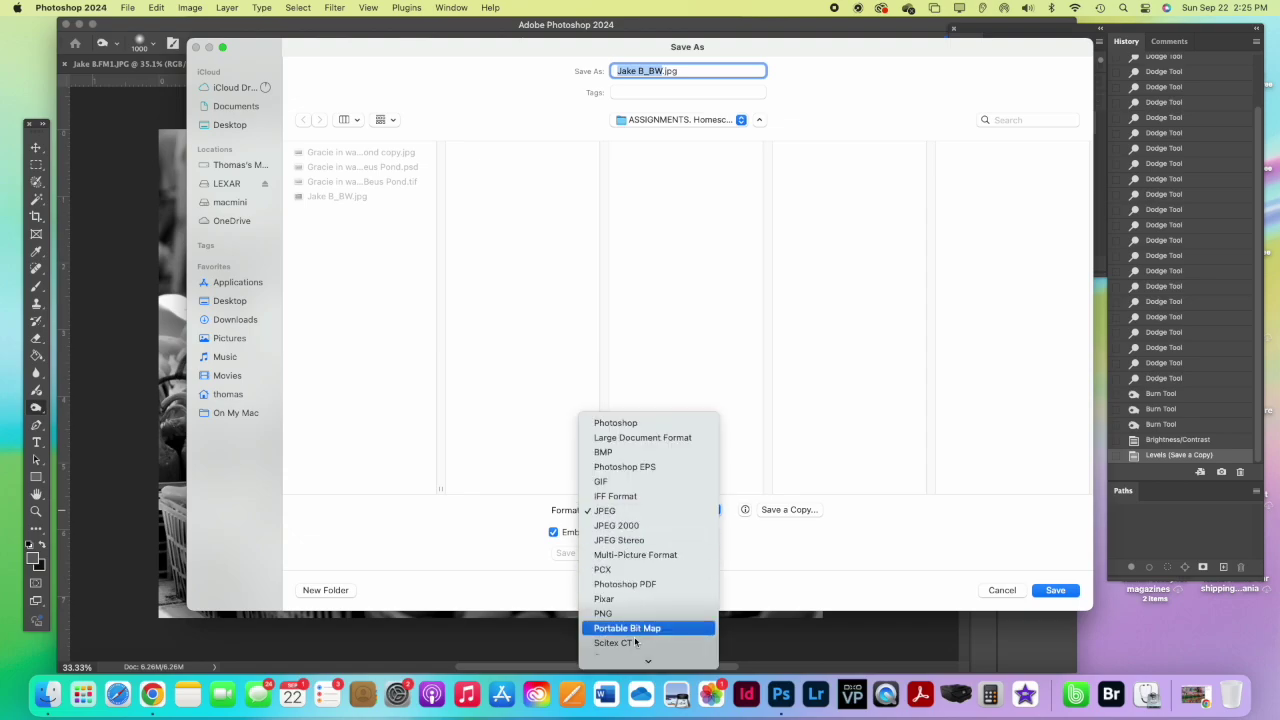
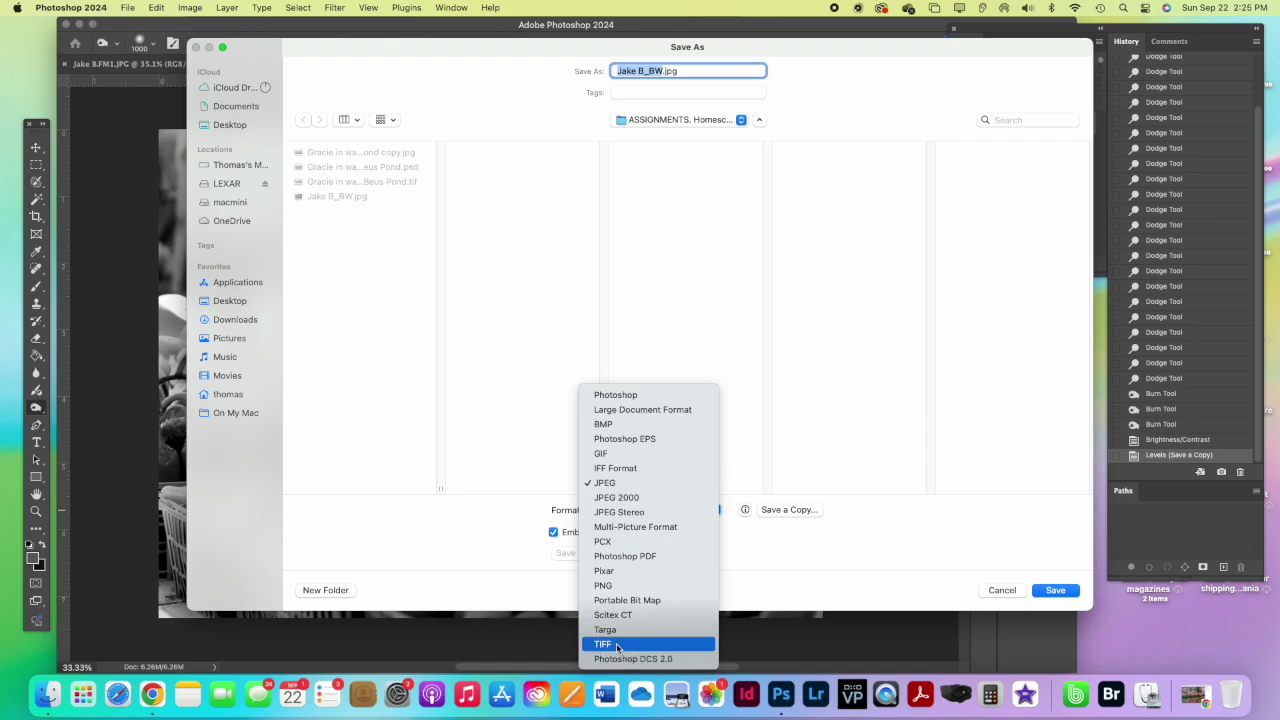
pyautogui.click(627, 395)
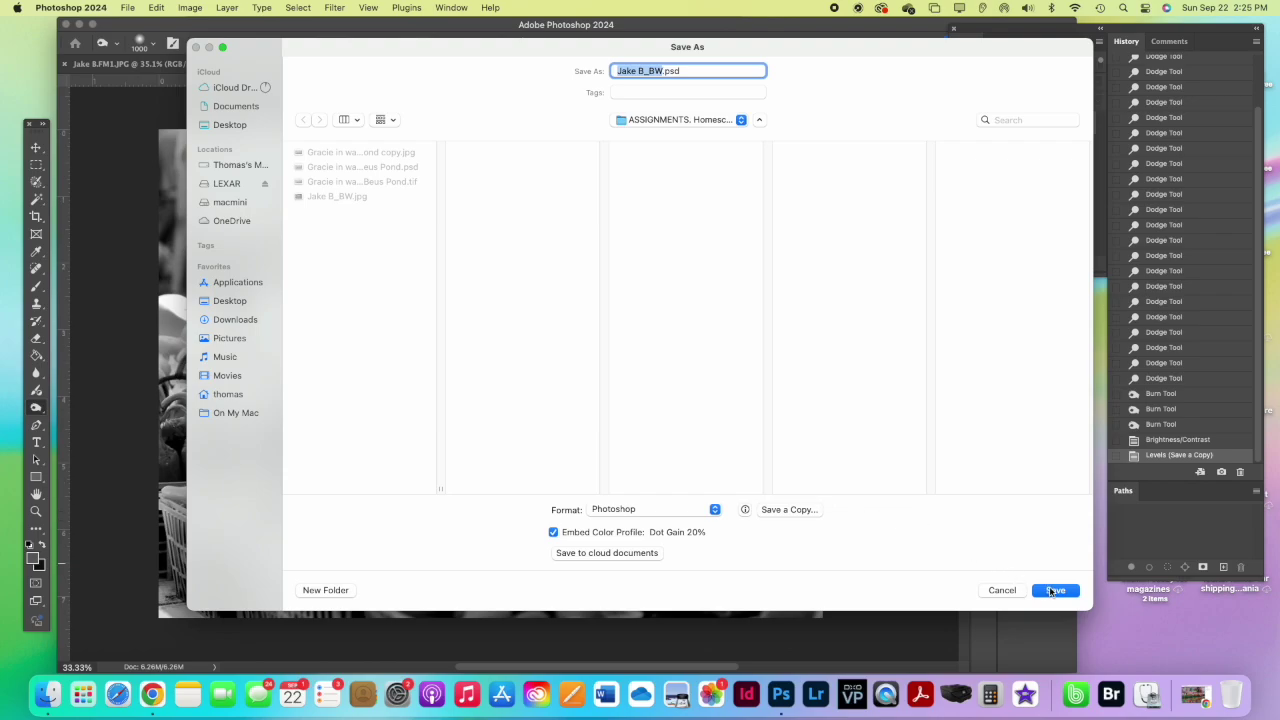
pyautogui.click(1055, 590)
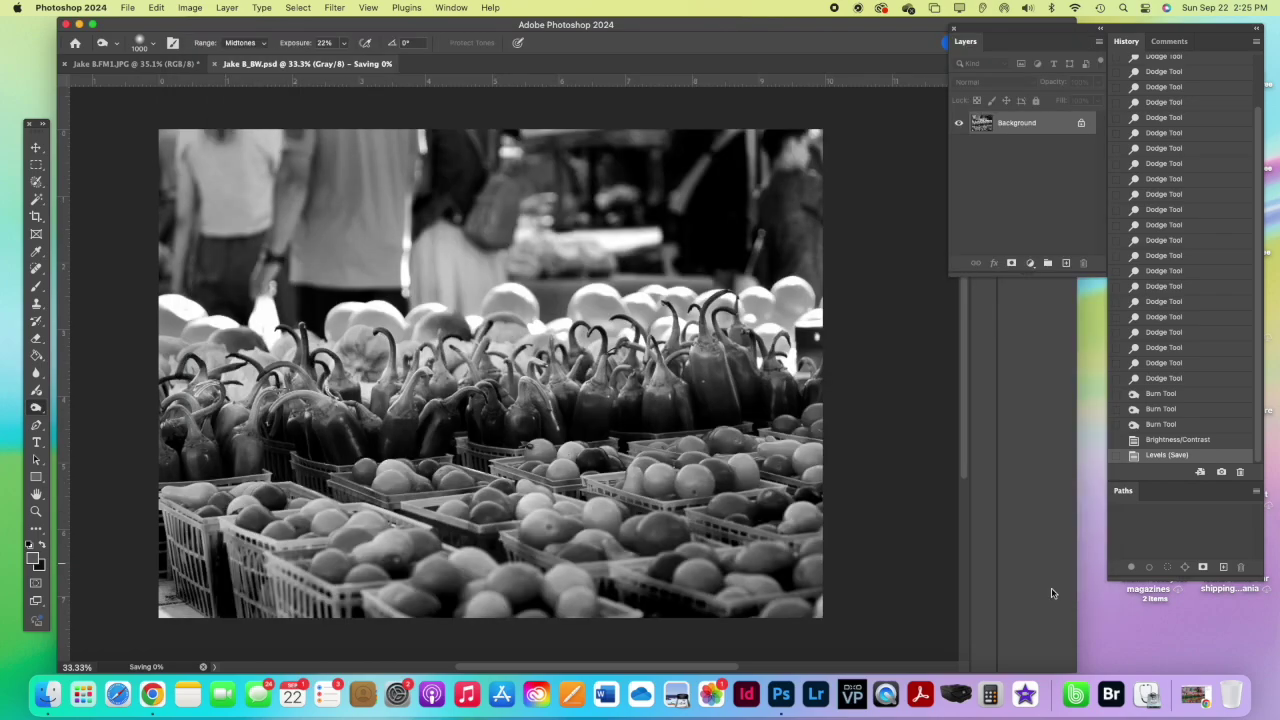
pyautogui.click(216, 65)
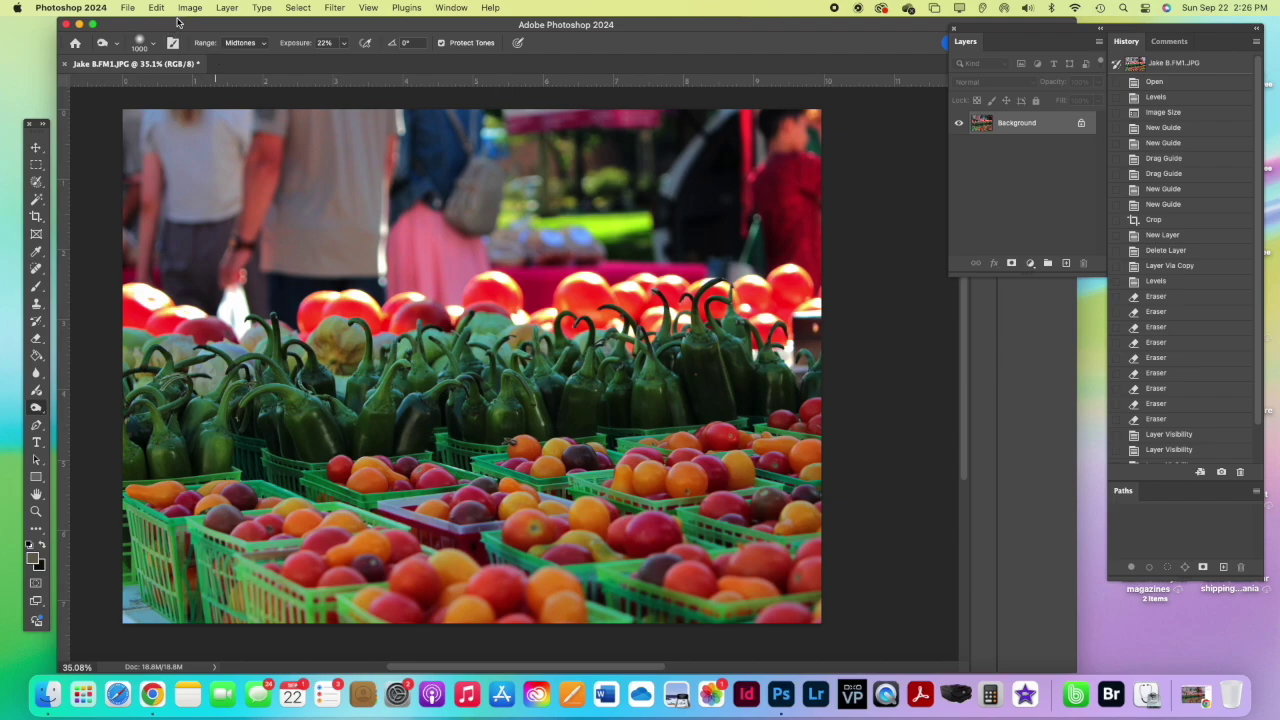
pyautogui.click(128, 8)
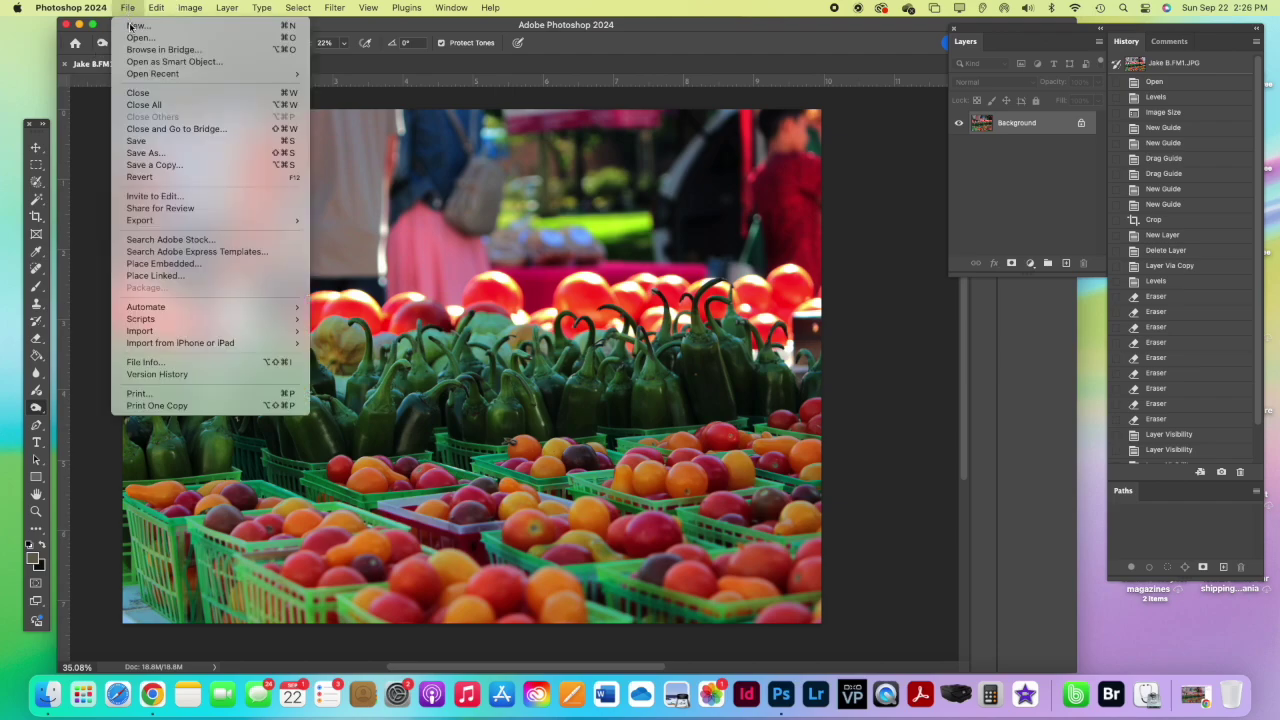
pyautogui.click(136, 153)
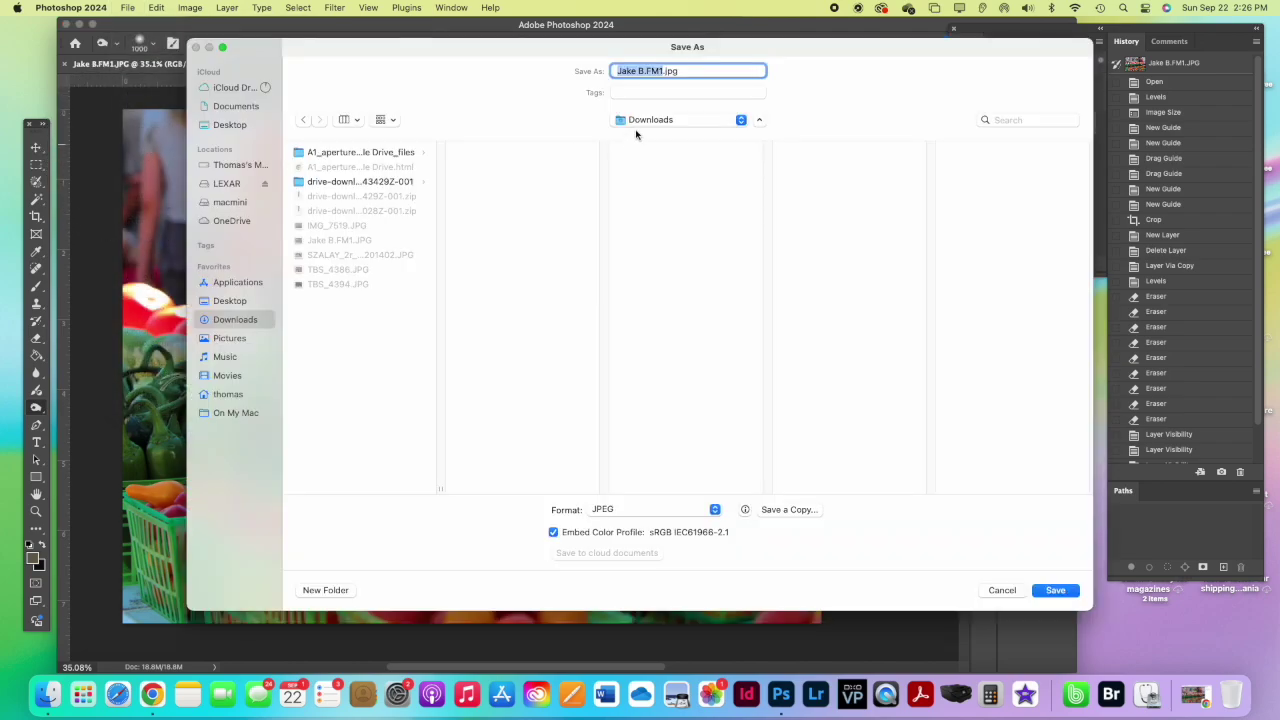
pyautogui.click(660, 71)
pyautogui.write('.color')
pyautogui.click(656, 122)
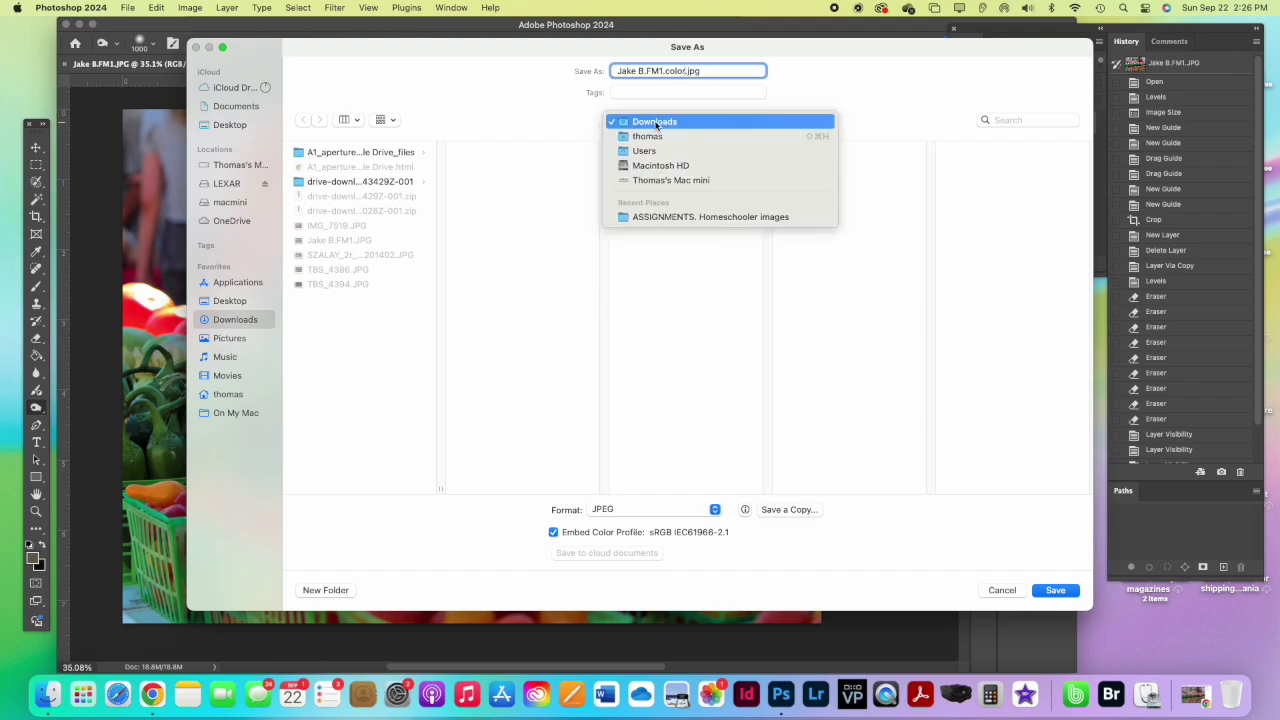
pyautogui.click(671, 217)
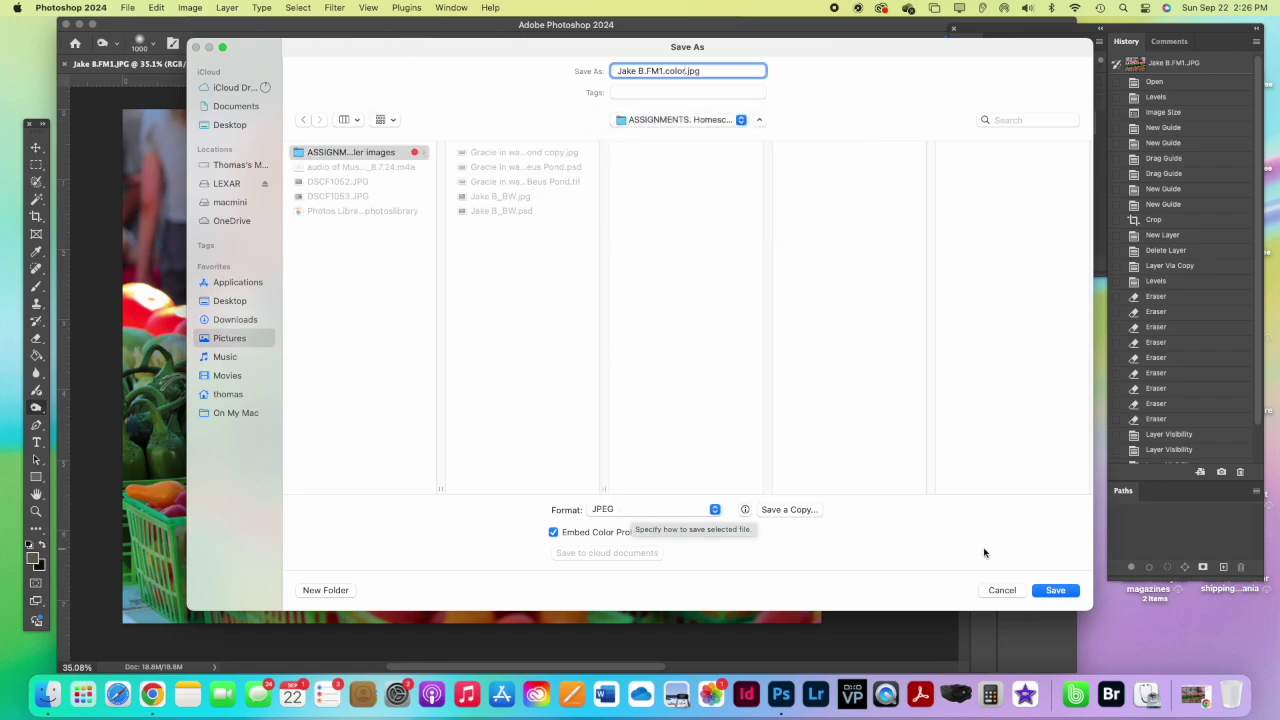
pyautogui.click(1053, 592)
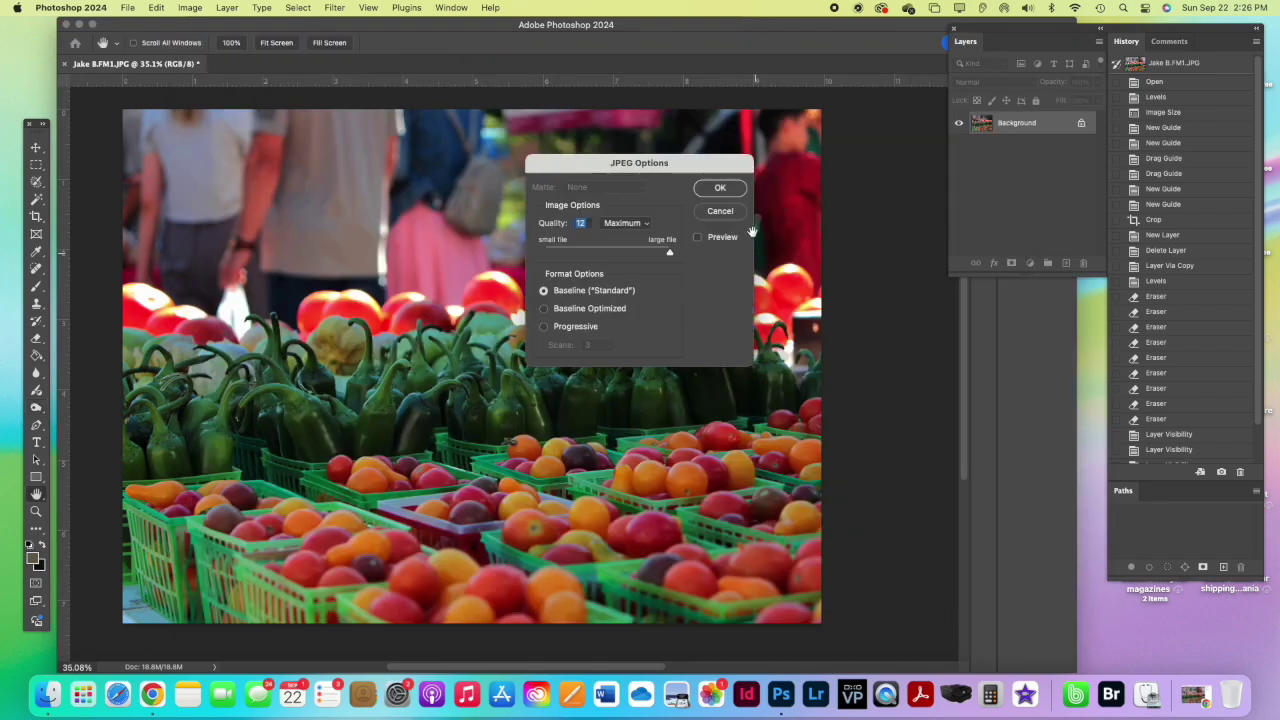
pyautogui.click(718, 190)
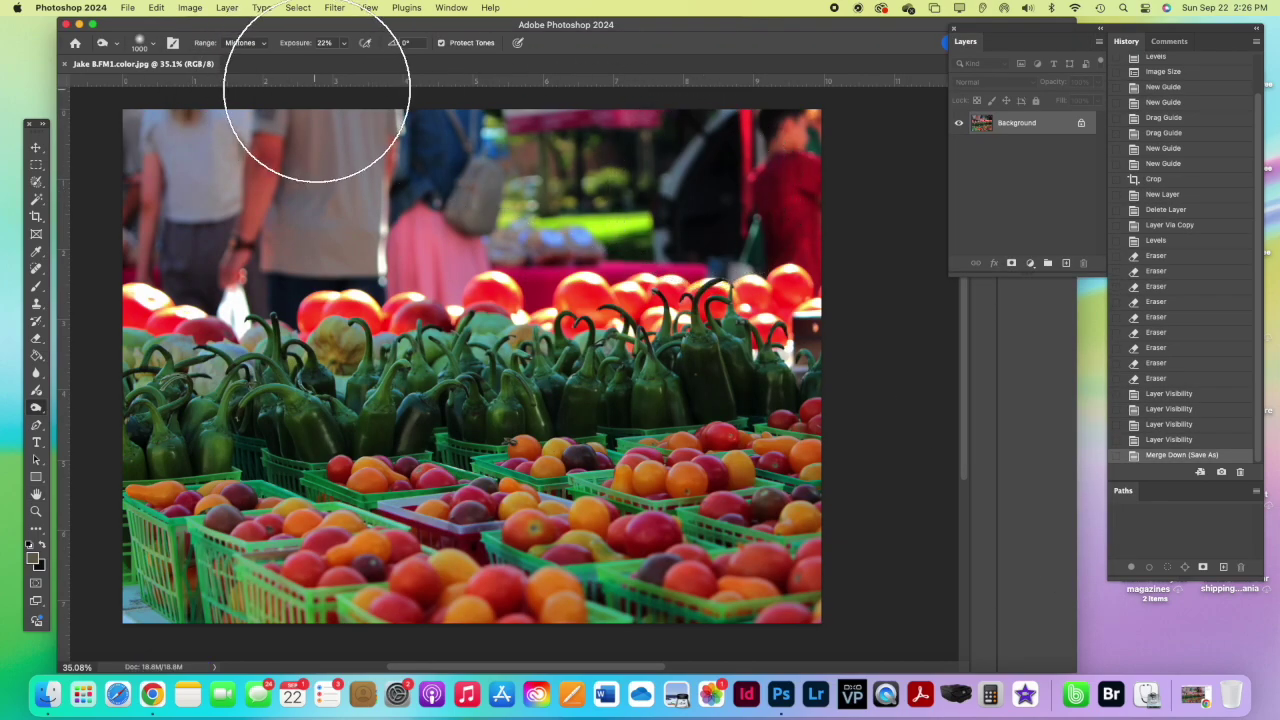
pyautogui.click(65, 64)
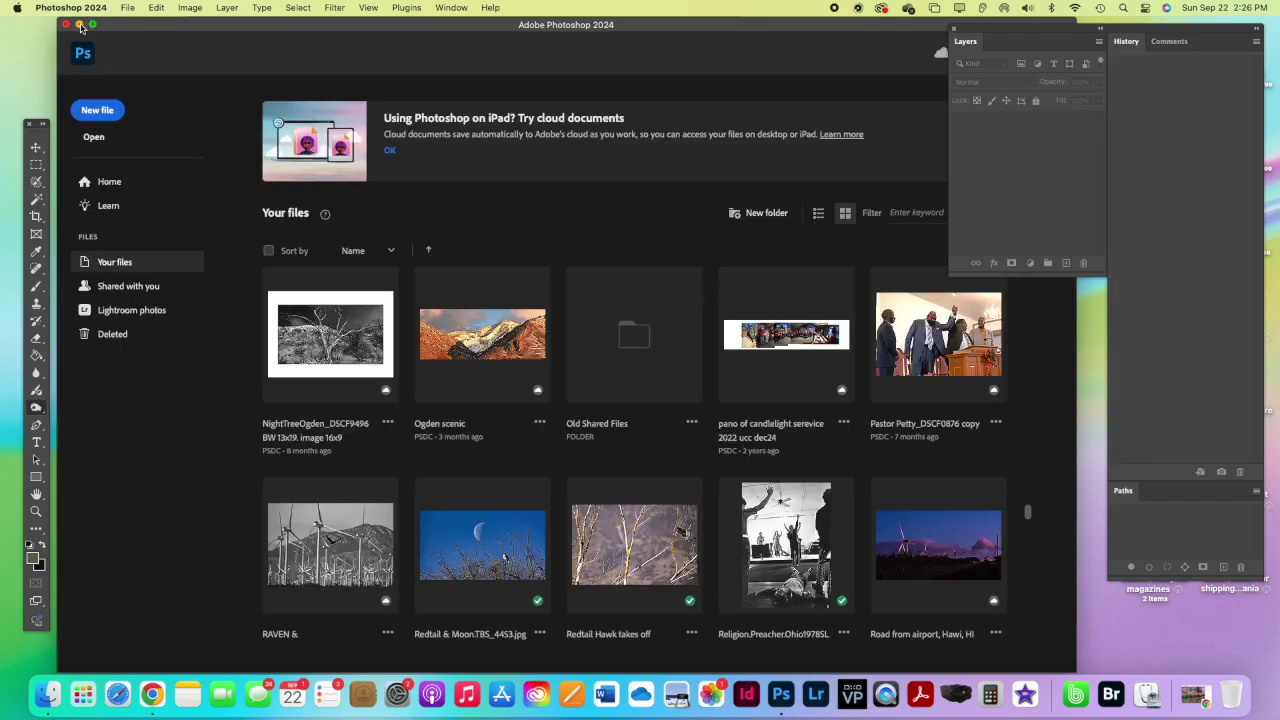
pyautogui.click(79, 25)
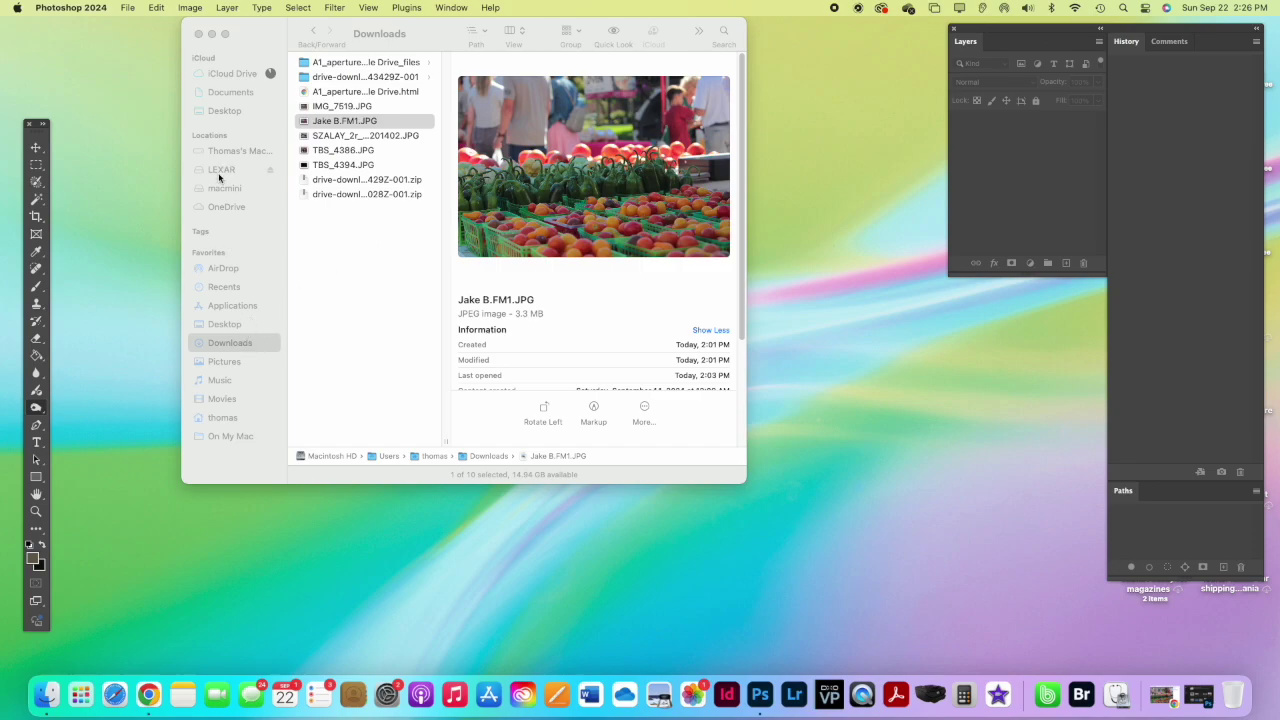
pyautogui.click(222, 367)
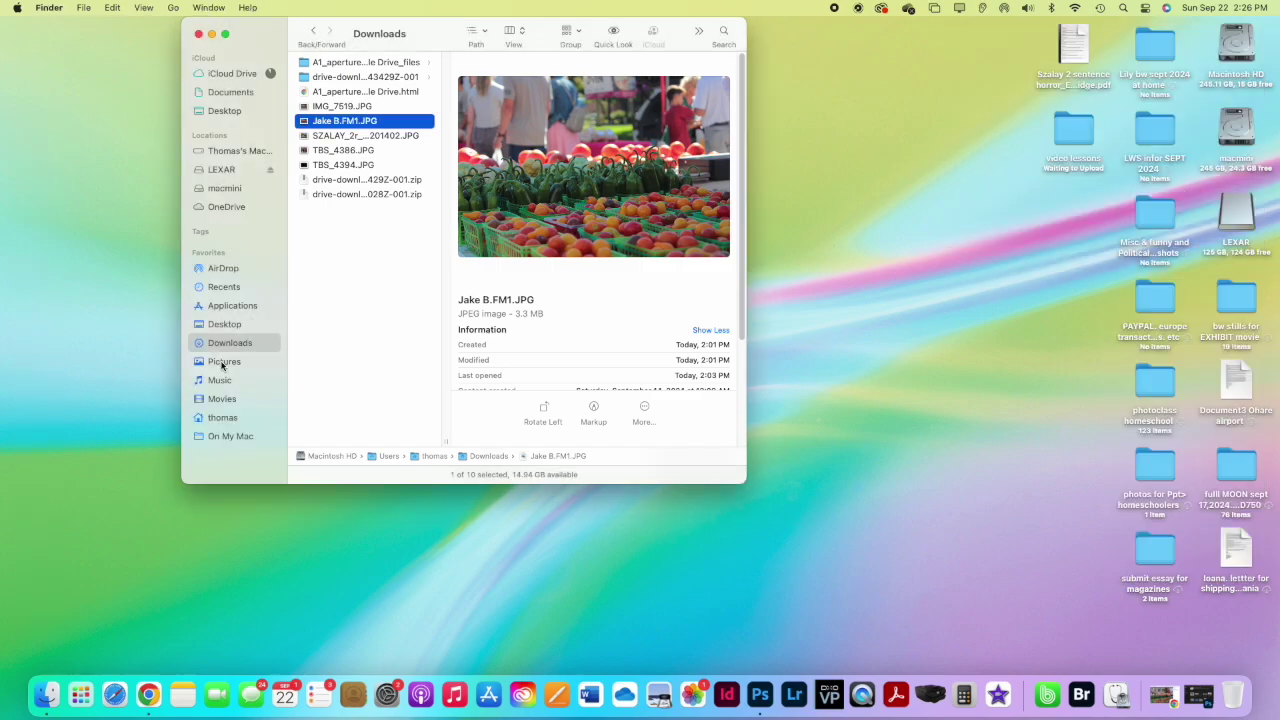
pyautogui.click(224, 362)
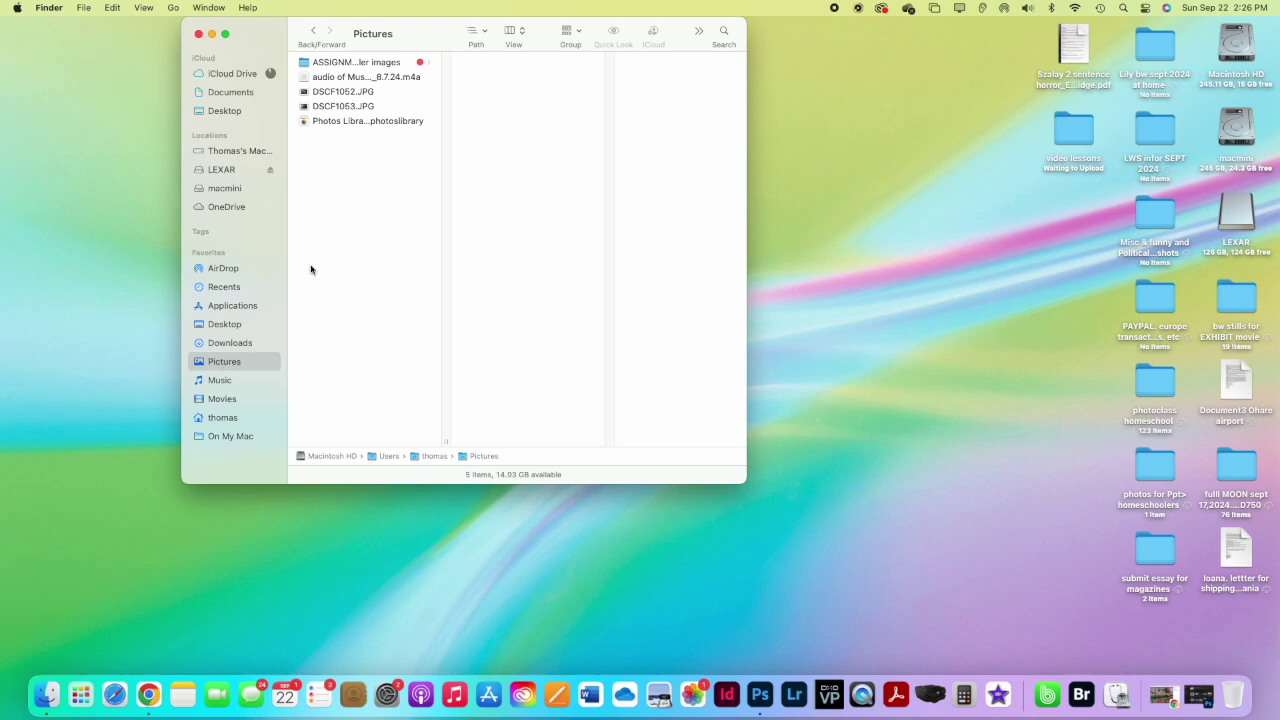
pyautogui.click(340, 63)
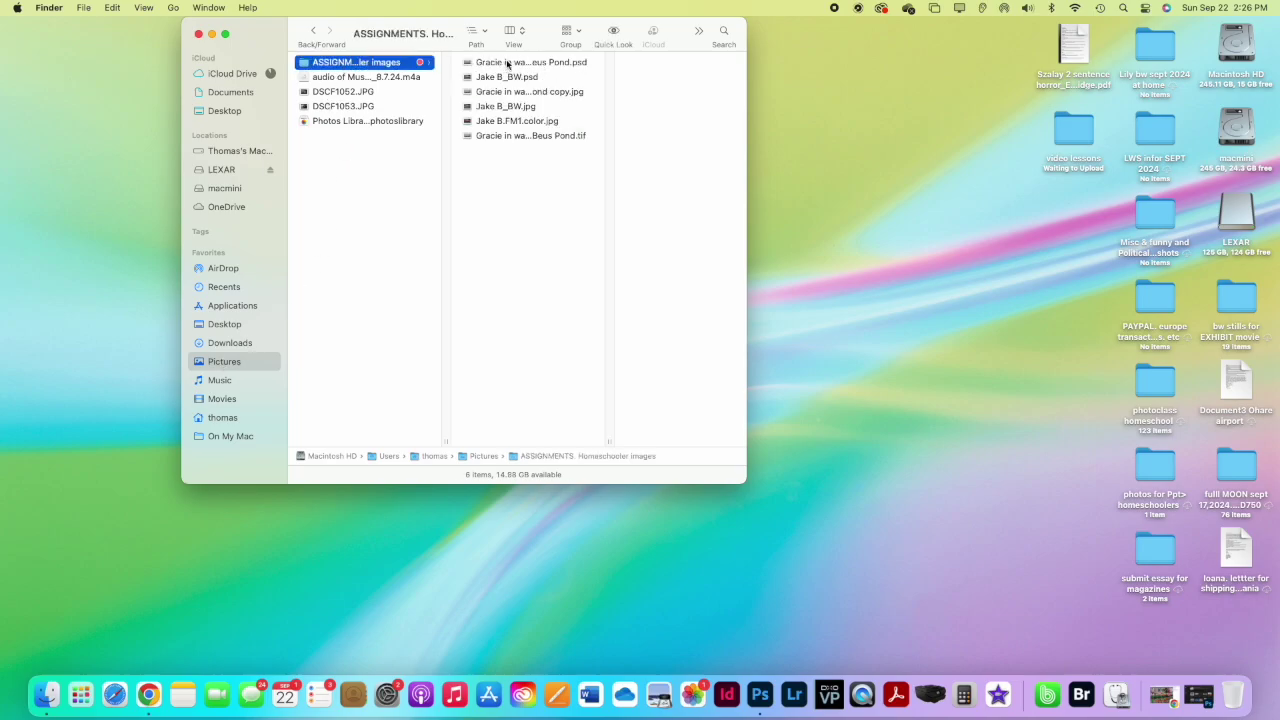
pyautogui.click(485, 79)
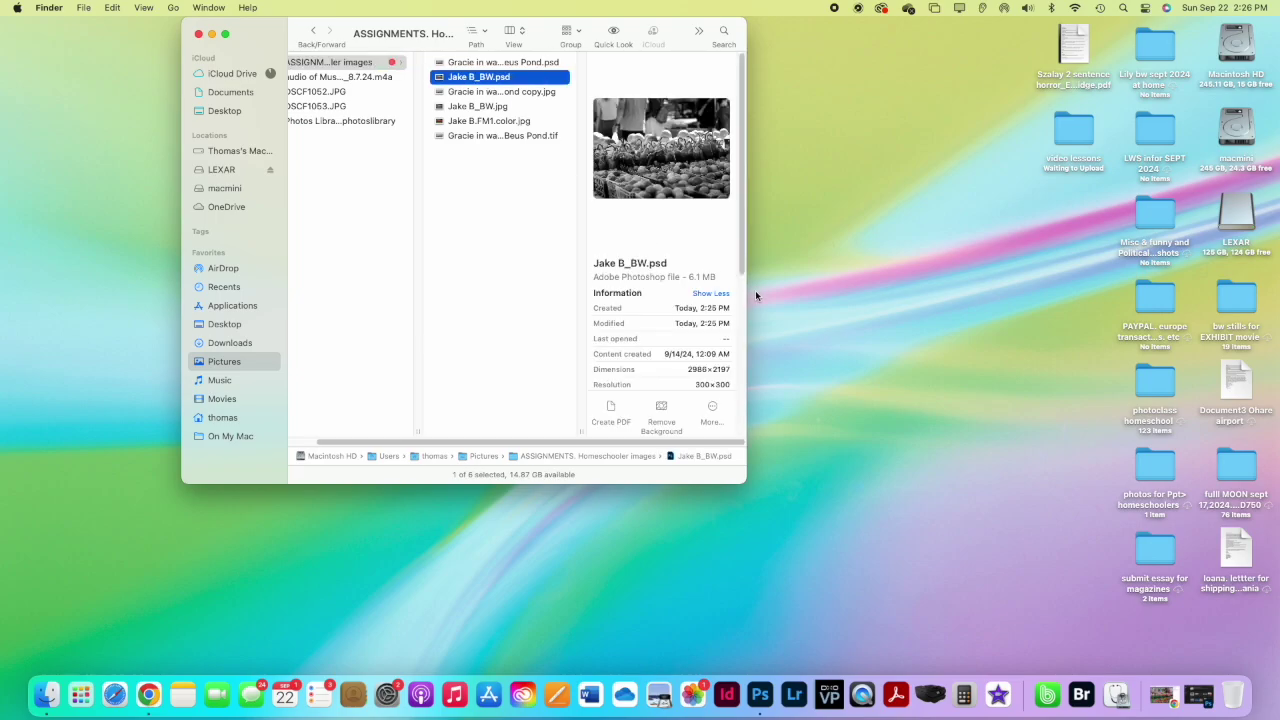
pyautogui.moveTo(743, 478); pyautogui.dragTo(983, 505)
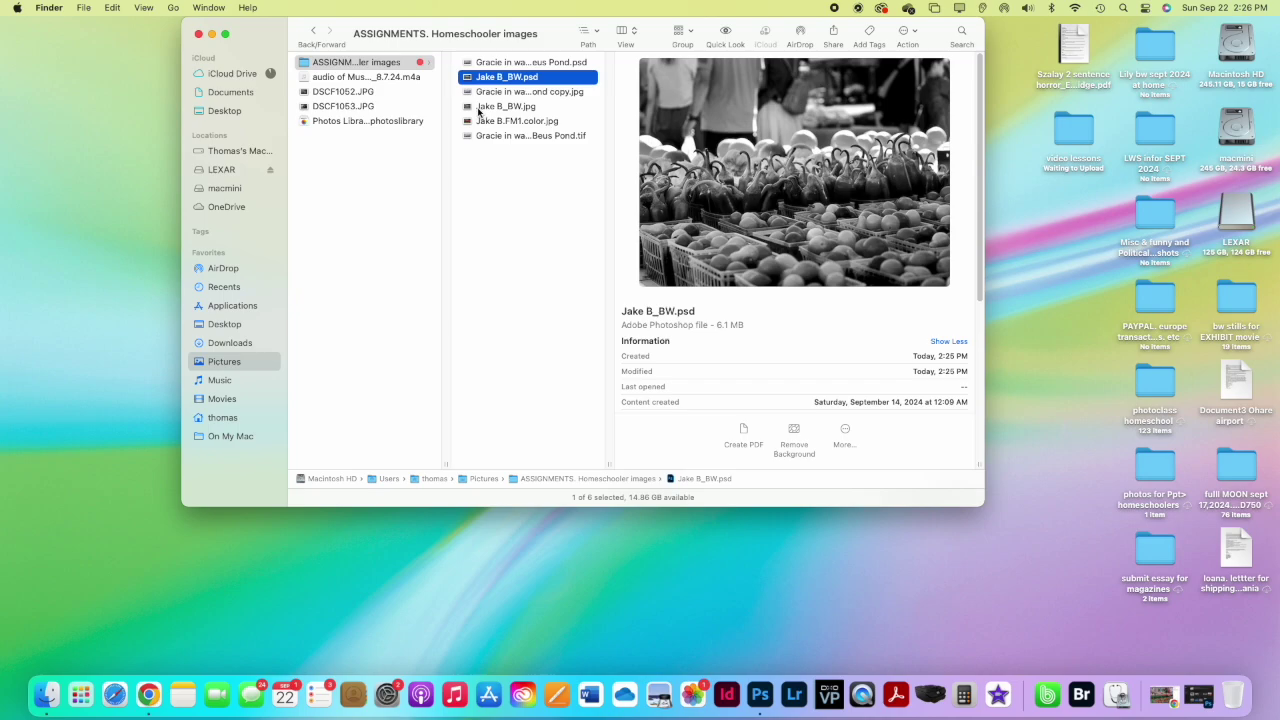
pyautogui.click(479, 108)
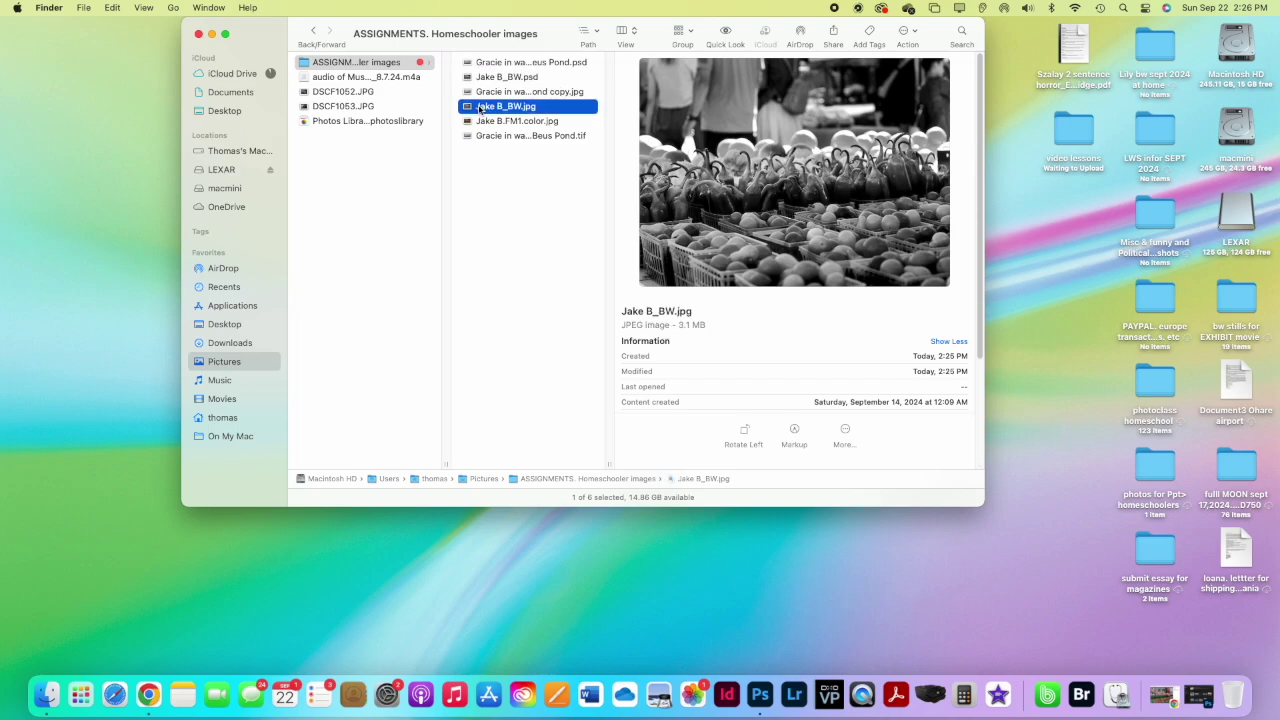
pyautogui.click(481, 78)
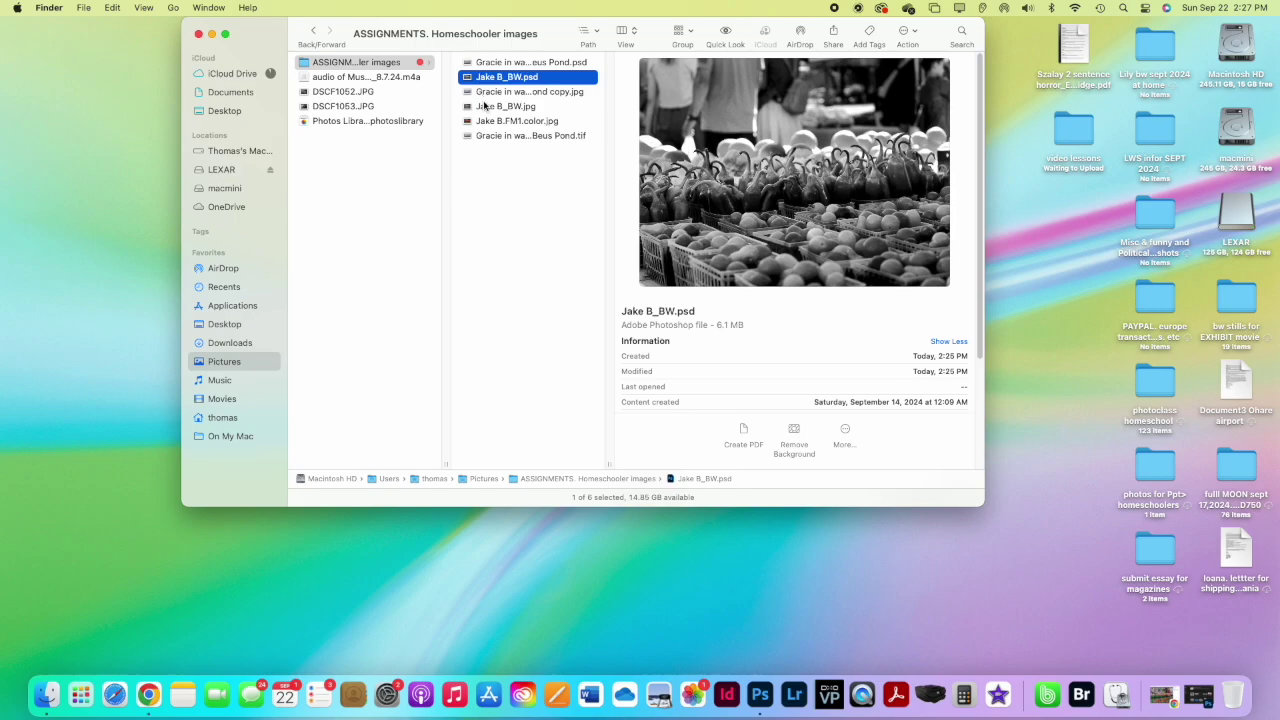
pyautogui.click(484, 106)
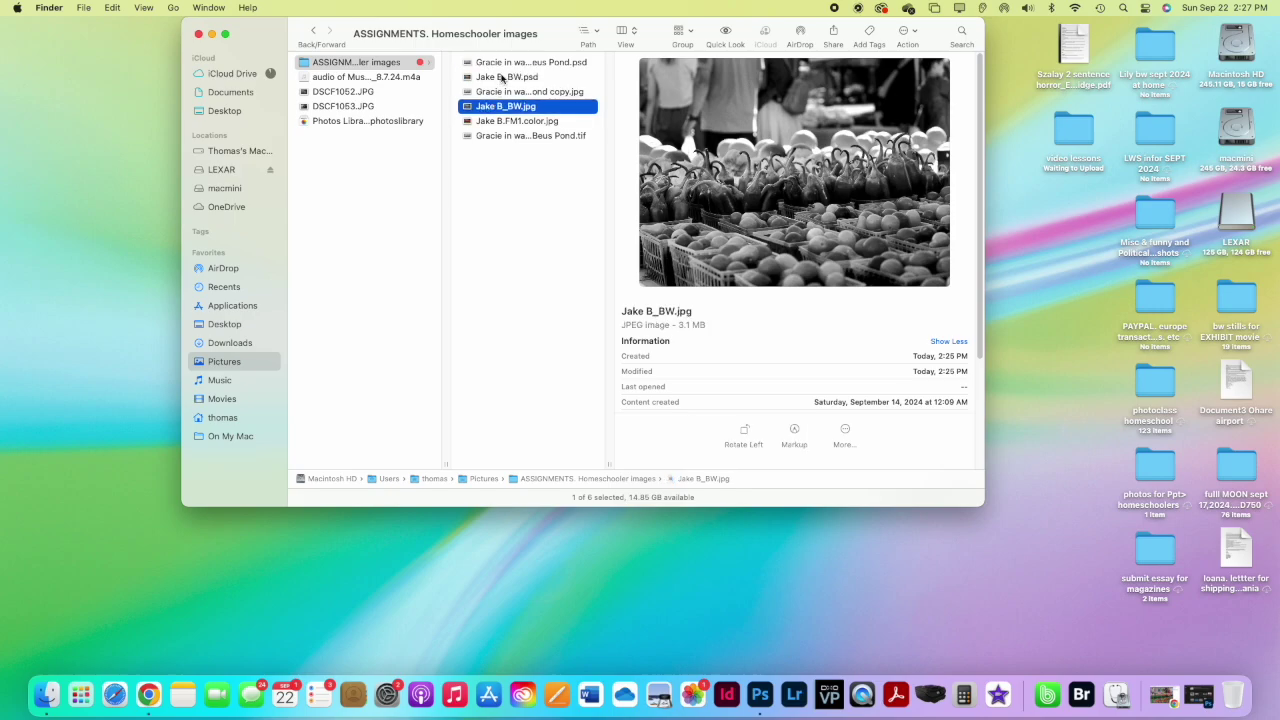
pyautogui.click(502, 79)
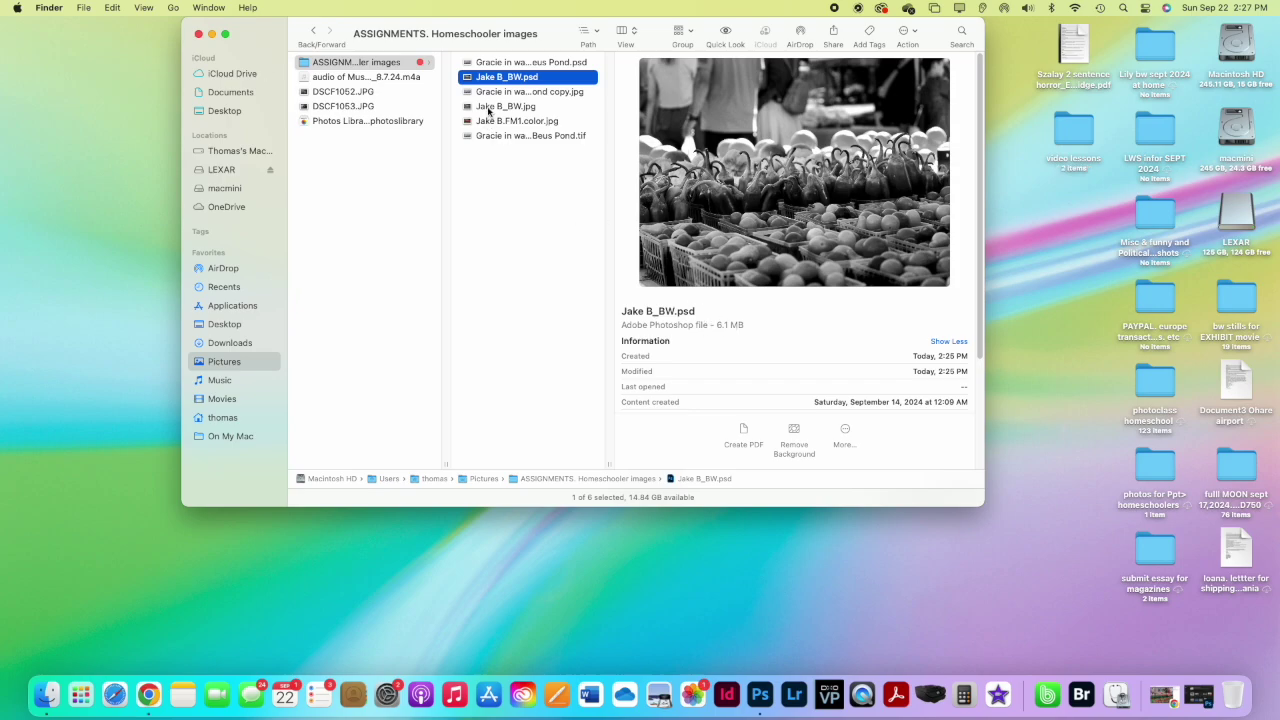
pyautogui.click(490, 109)
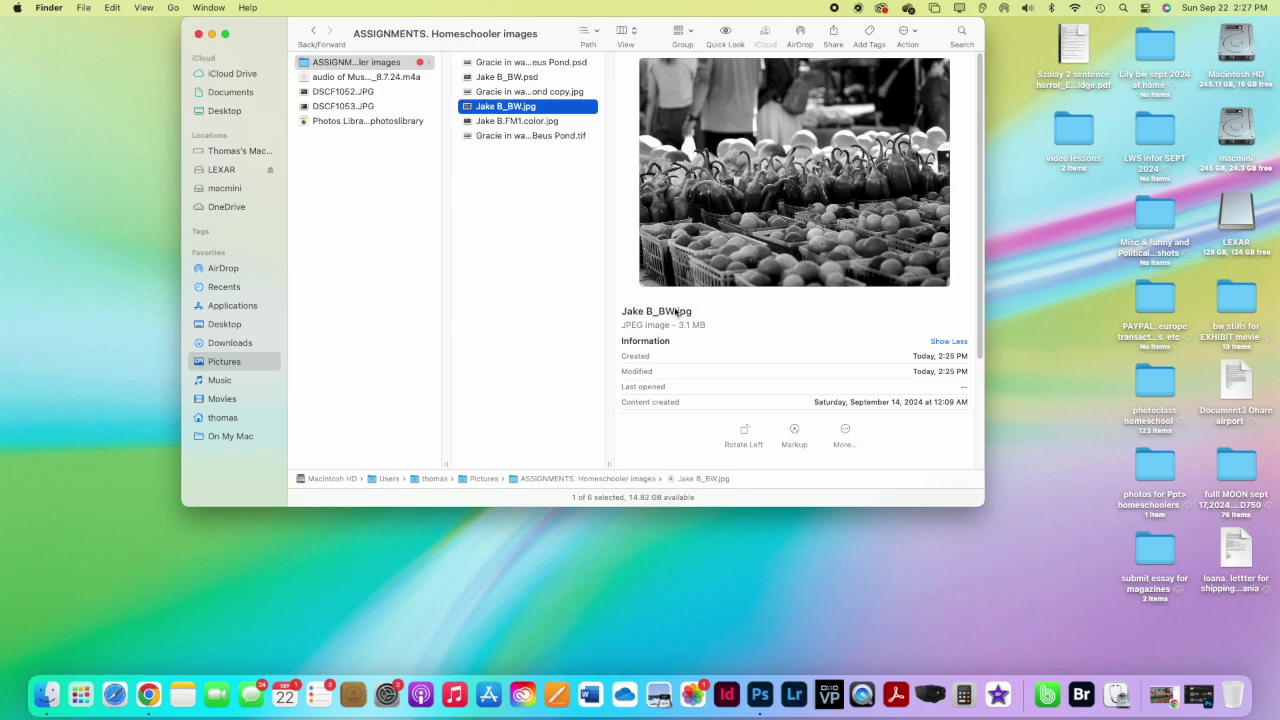
pyautogui.click(487, 121)
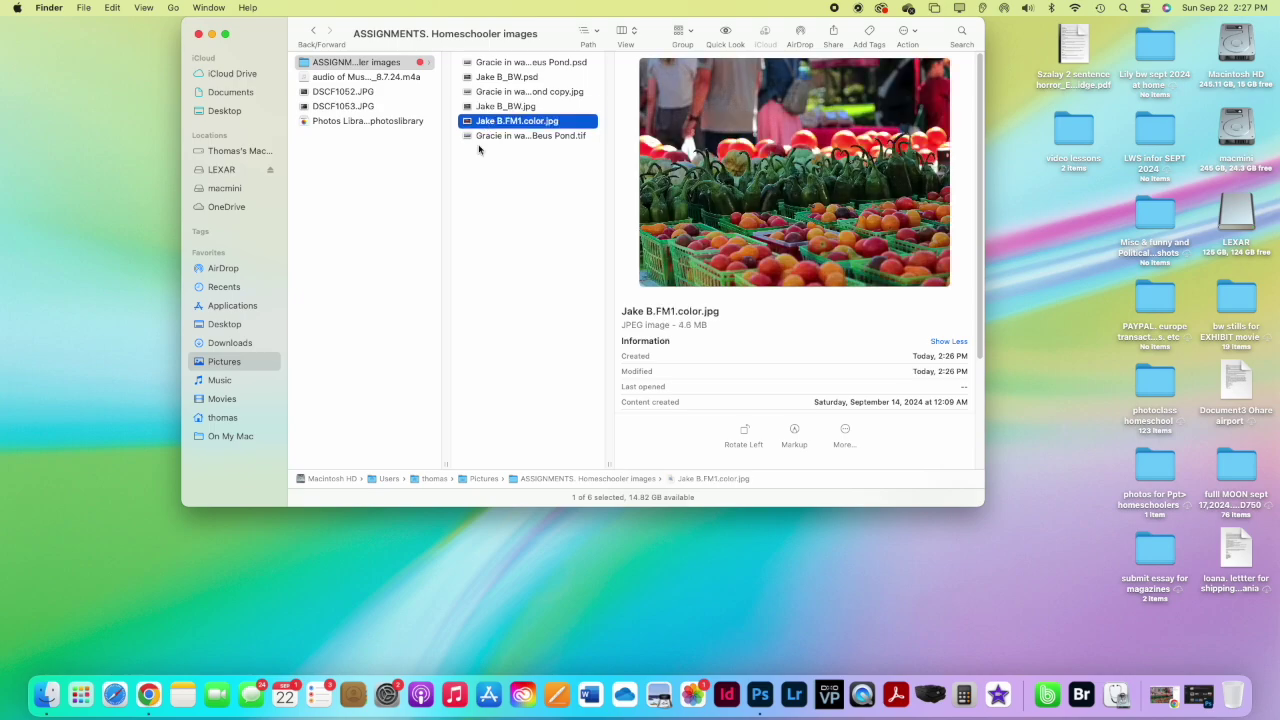
pyautogui.click(502, 62)
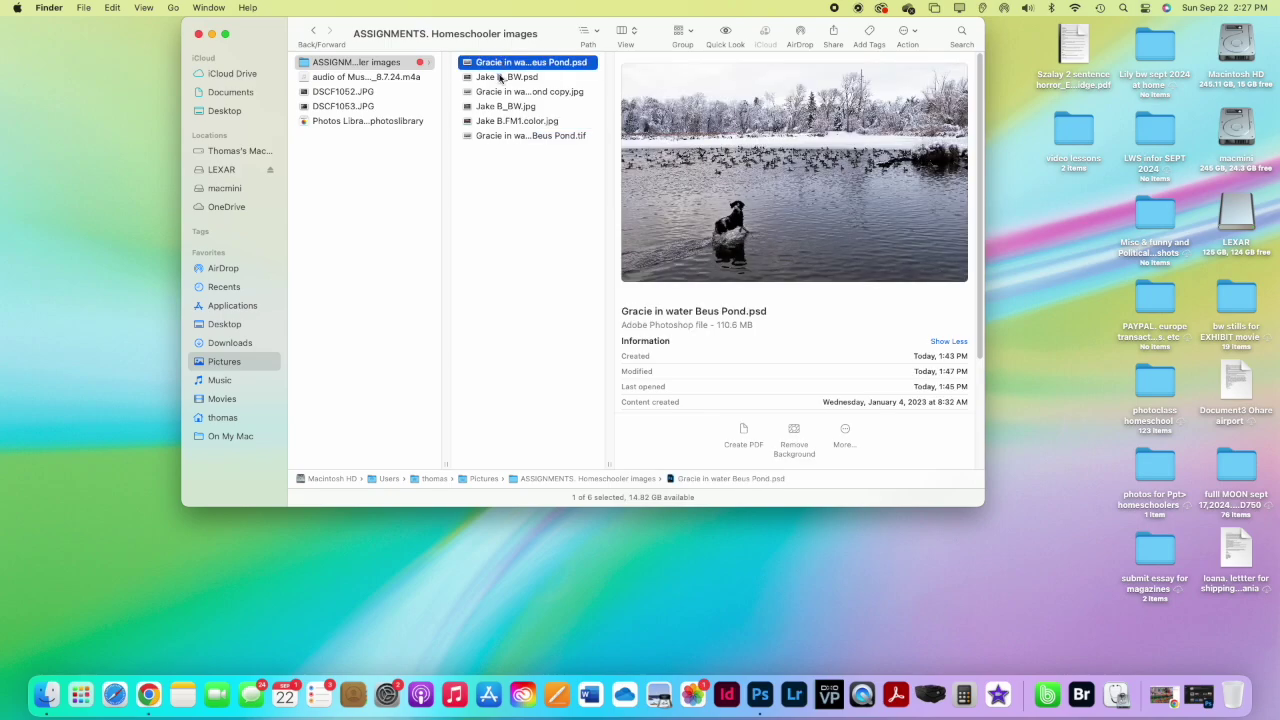
pyautogui.click(502, 78)
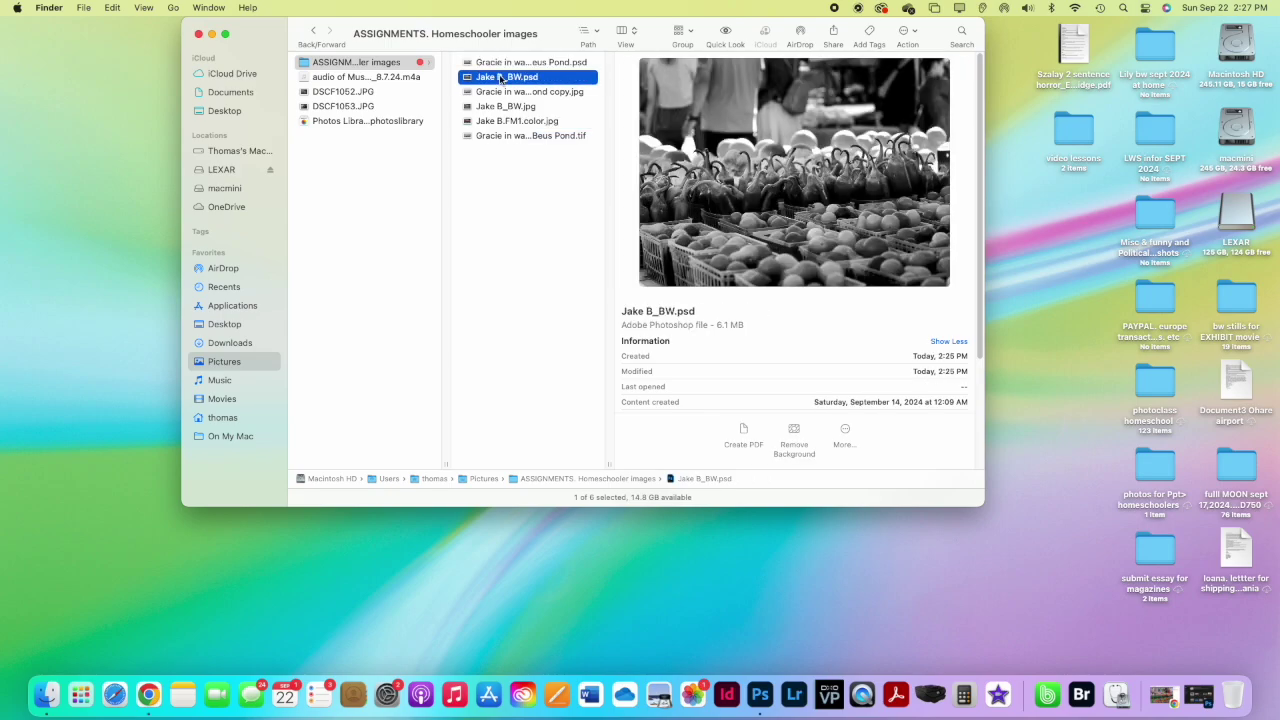
pyautogui.click(491, 93)
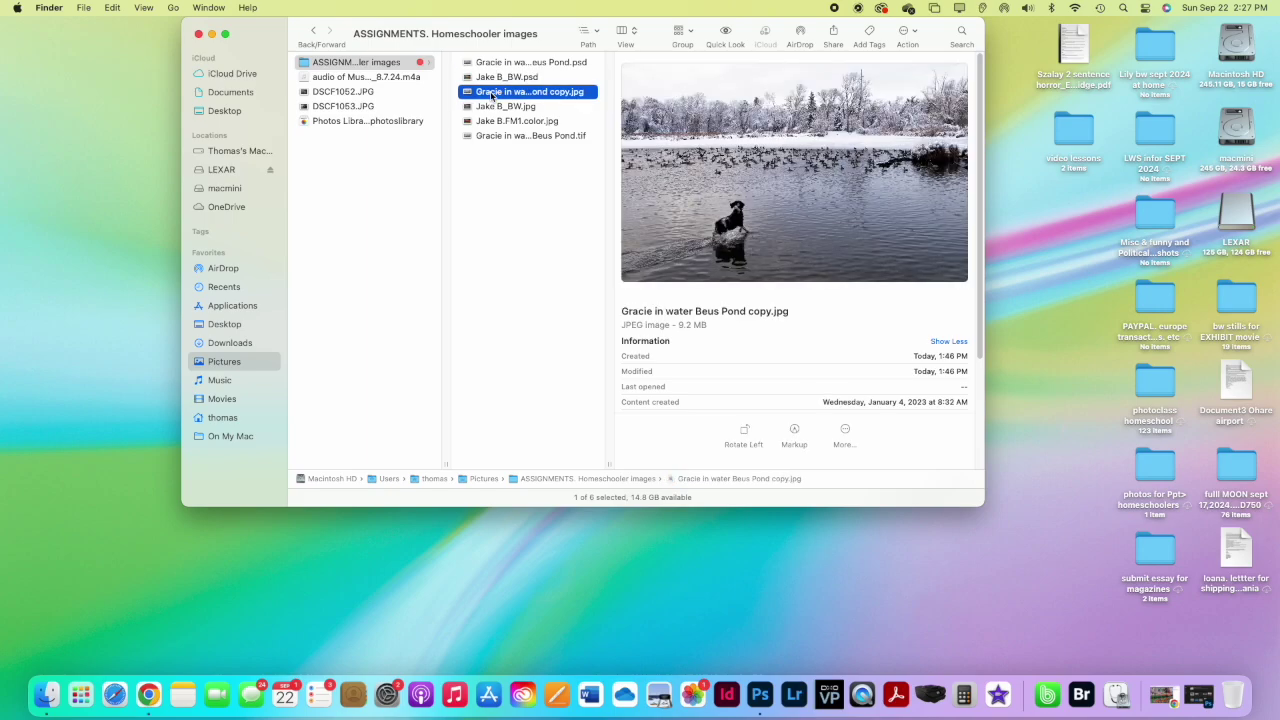
pyautogui.click(494, 174)
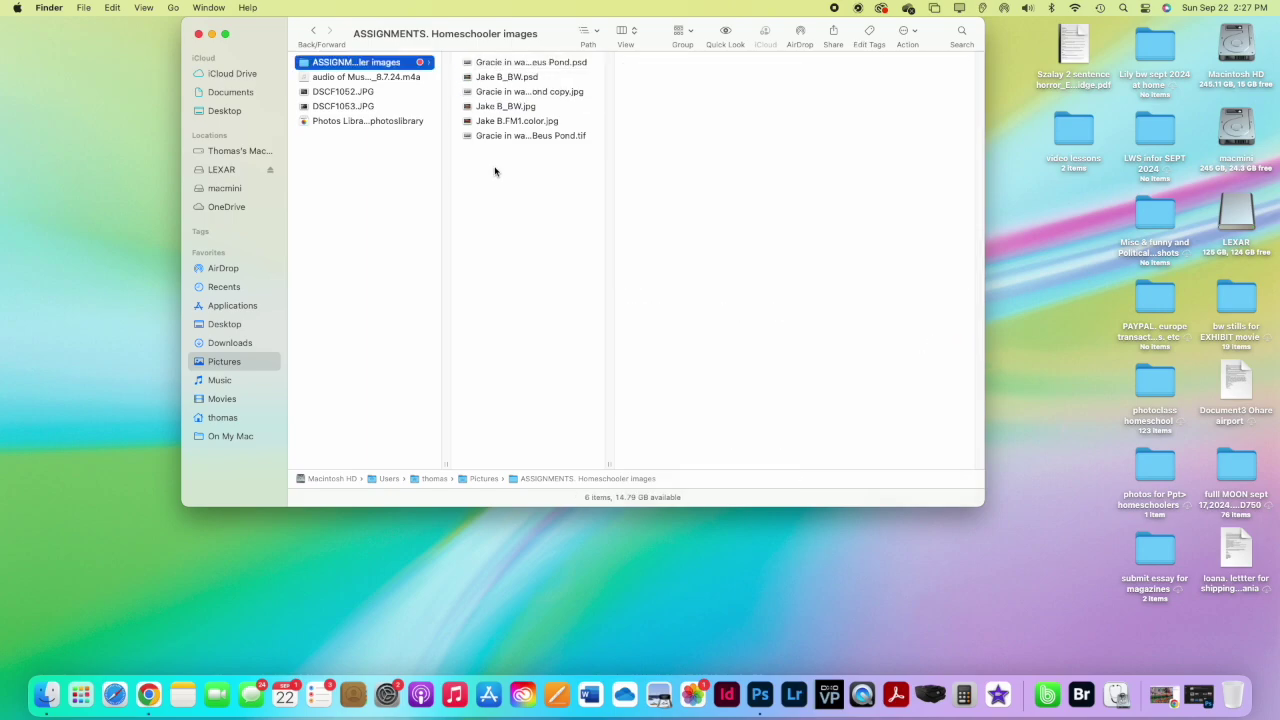
# - Sort the folder's files by Name from the View menu
pyautogui.click(143, 8)
pyautogui.moveTo(184, 110)
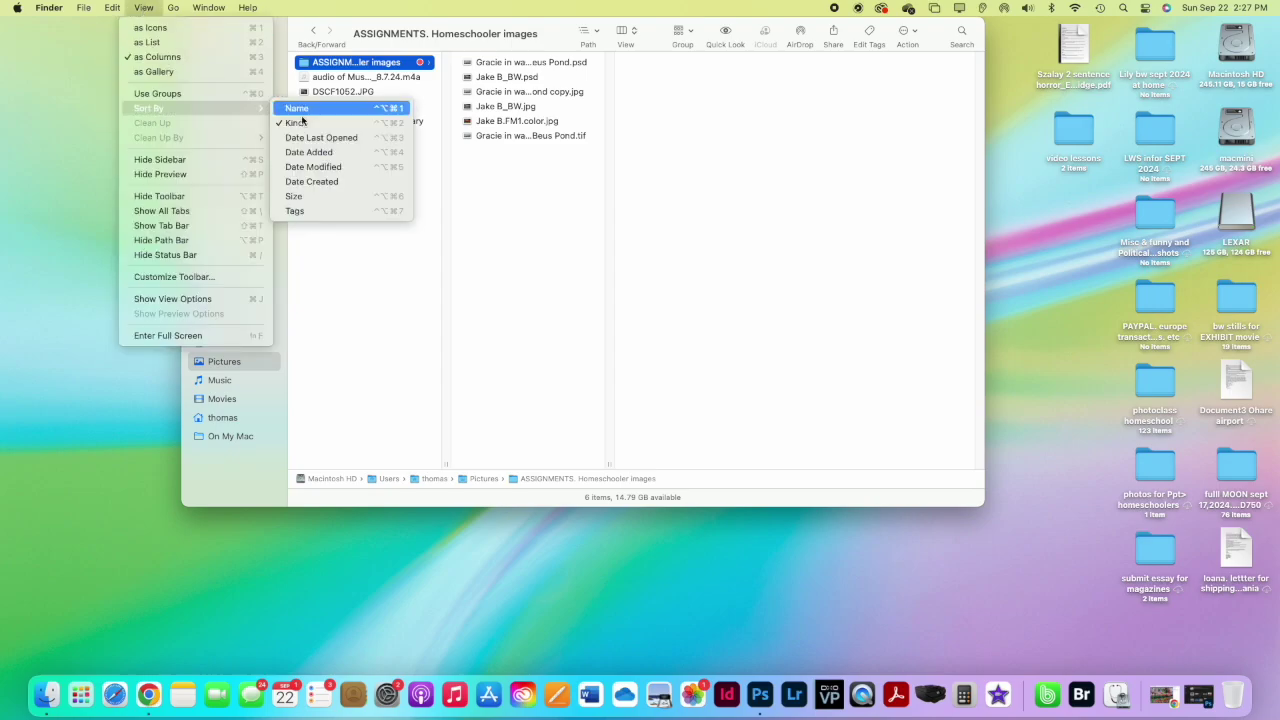
pyautogui.click(309, 113)
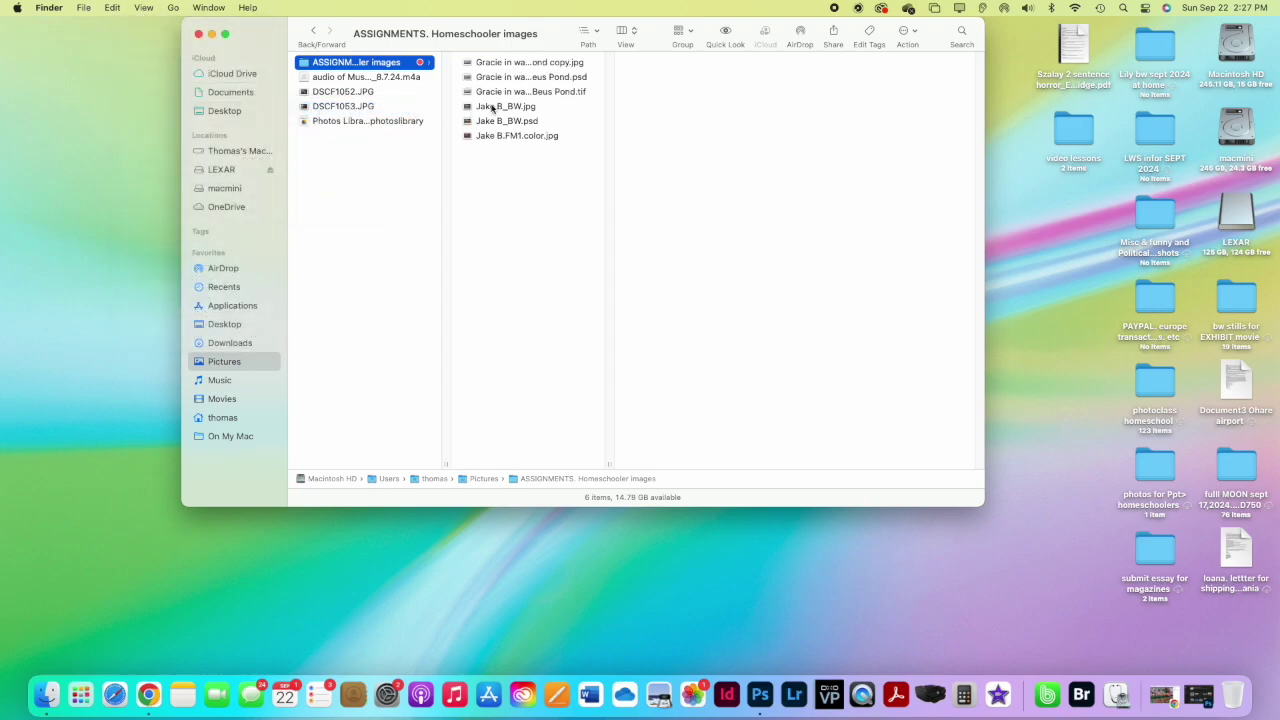
pyautogui.click(496, 64)
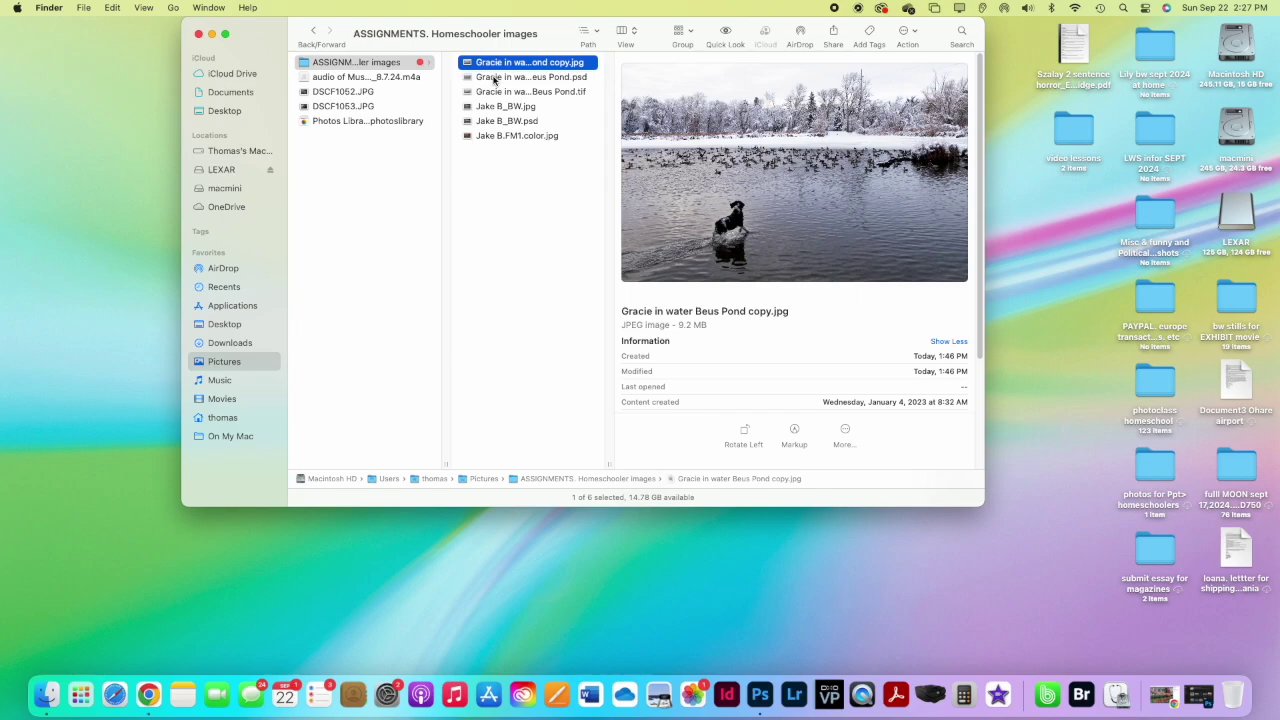
pyautogui.press('Down')
pyautogui.click(491, 95)
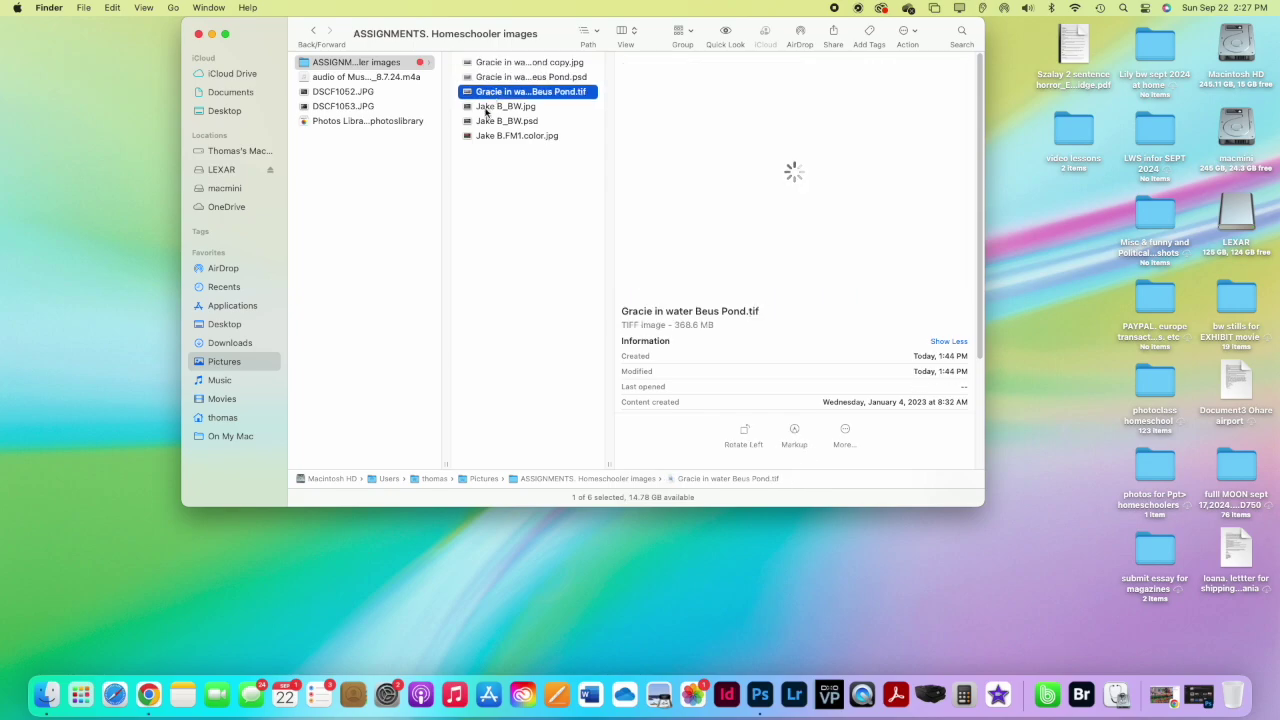
pyautogui.click(490, 110)
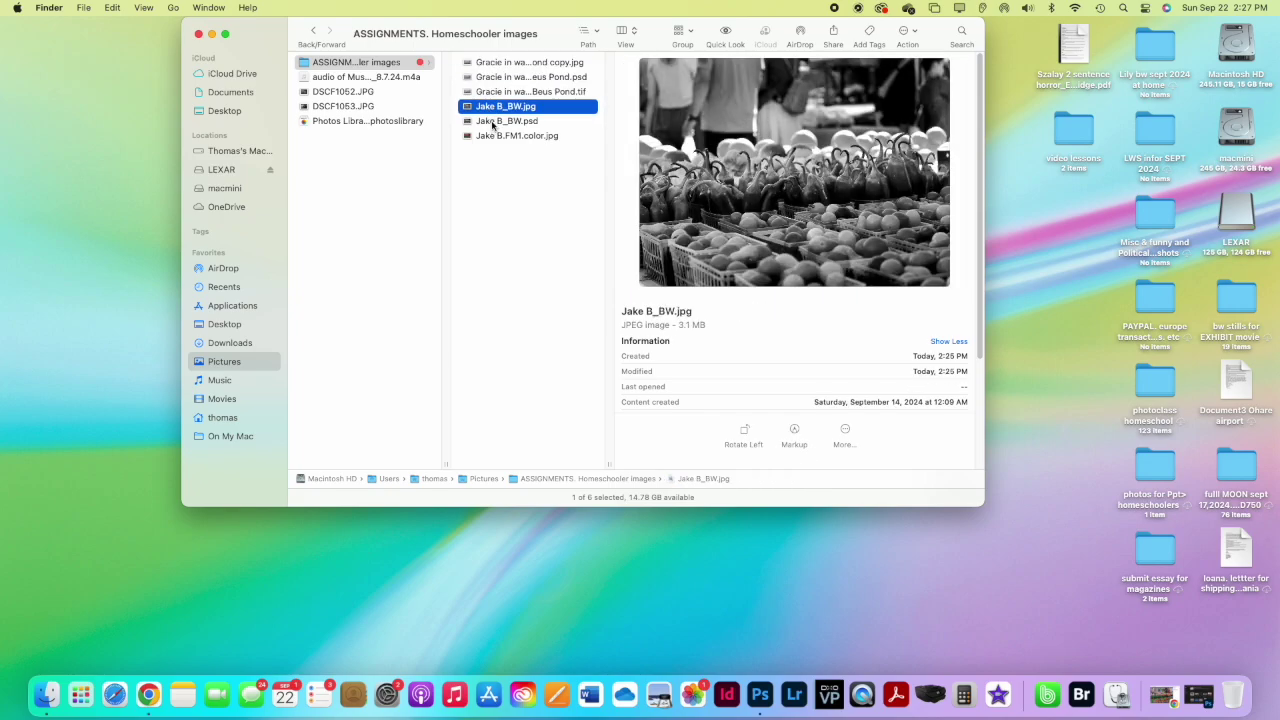
pyautogui.click(492, 121)
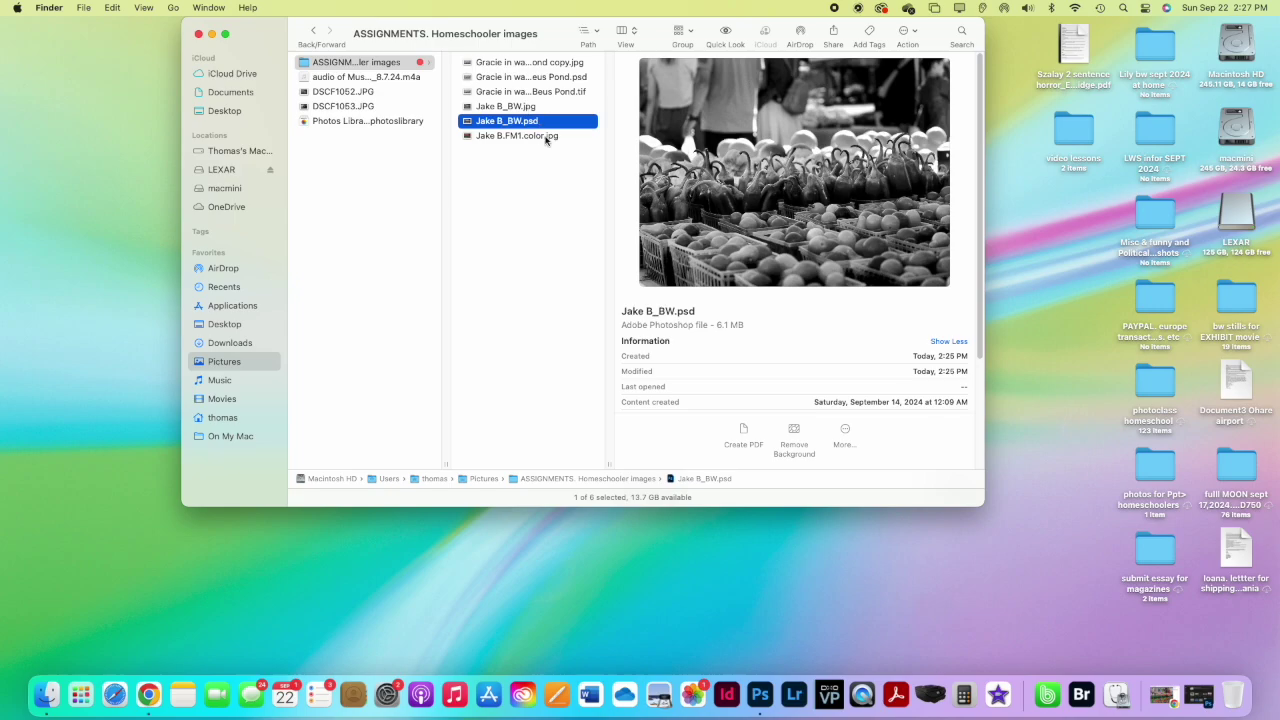
pyautogui.click(500, 136)
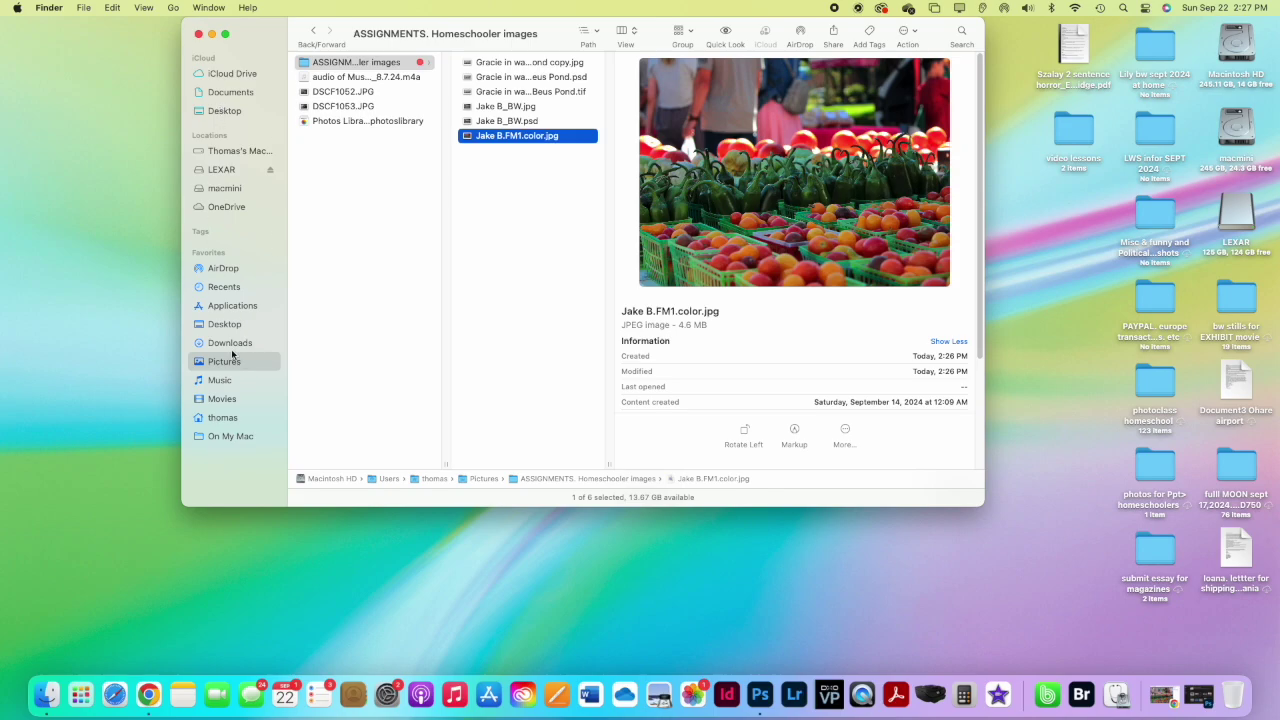
pyautogui.click(231, 344)
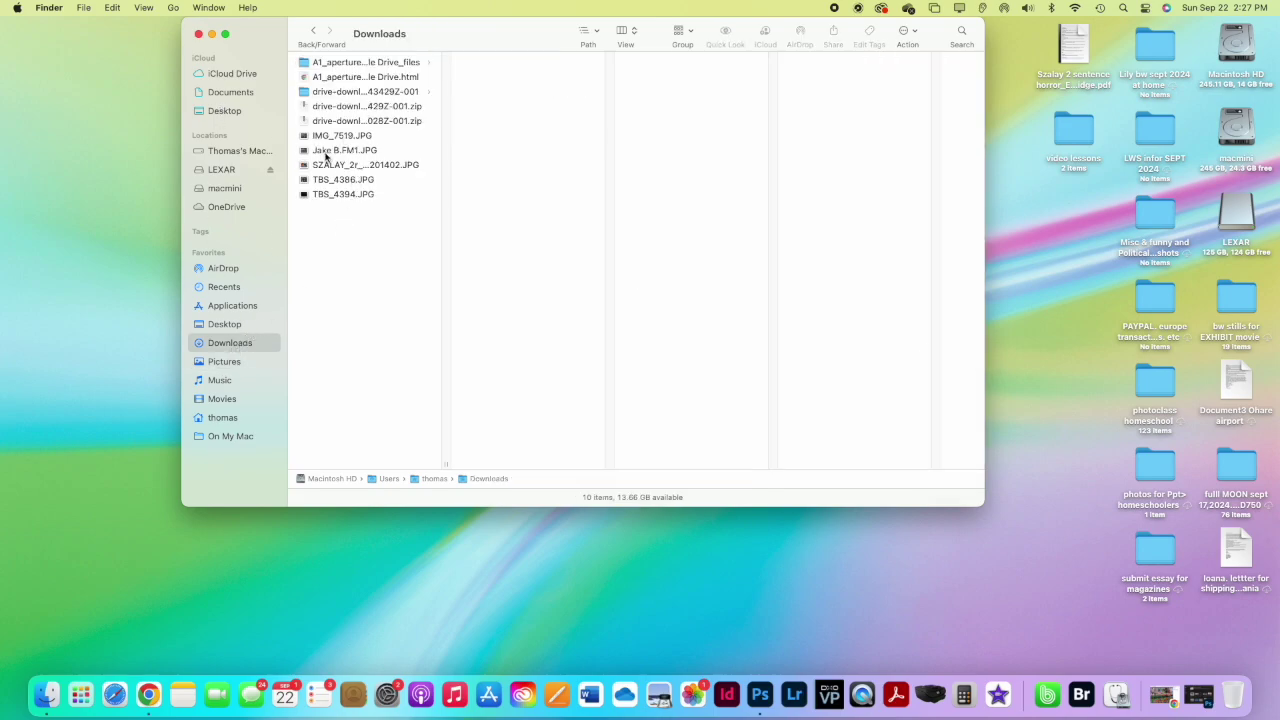
pyautogui.click(328, 151)
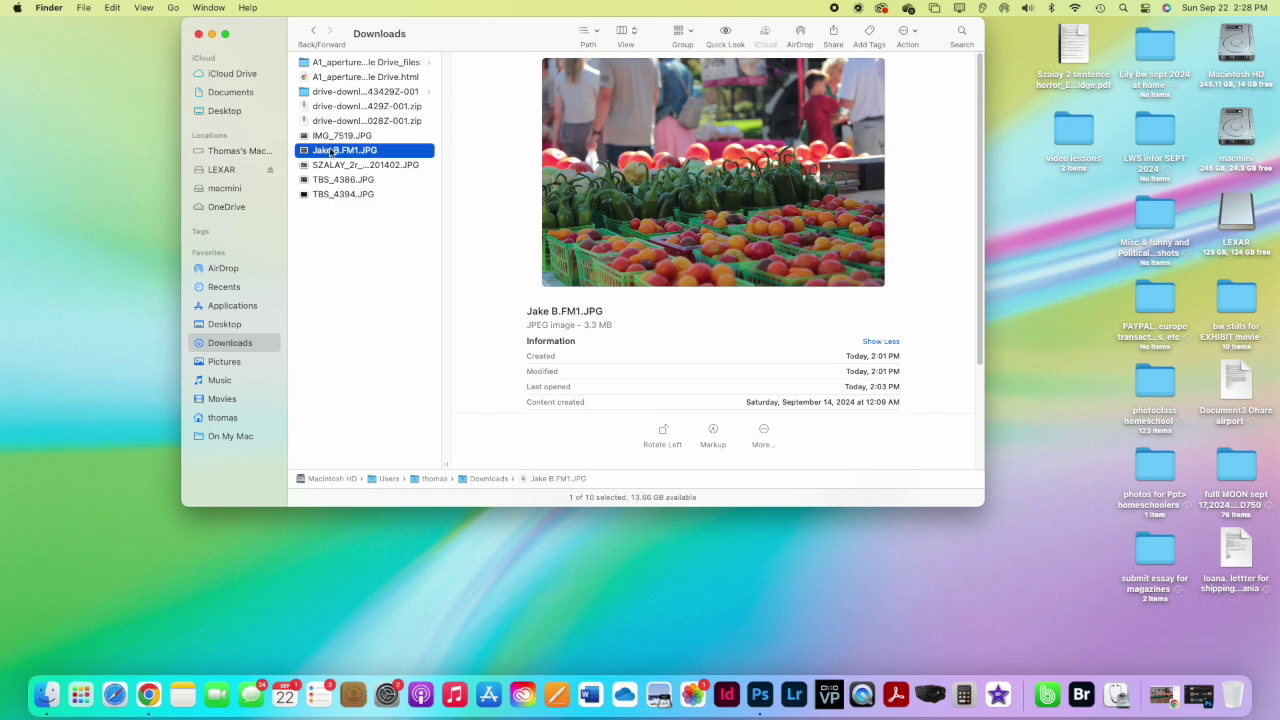
pyautogui.moveTo(305, 152); pyautogui.dragTo(487, 170)
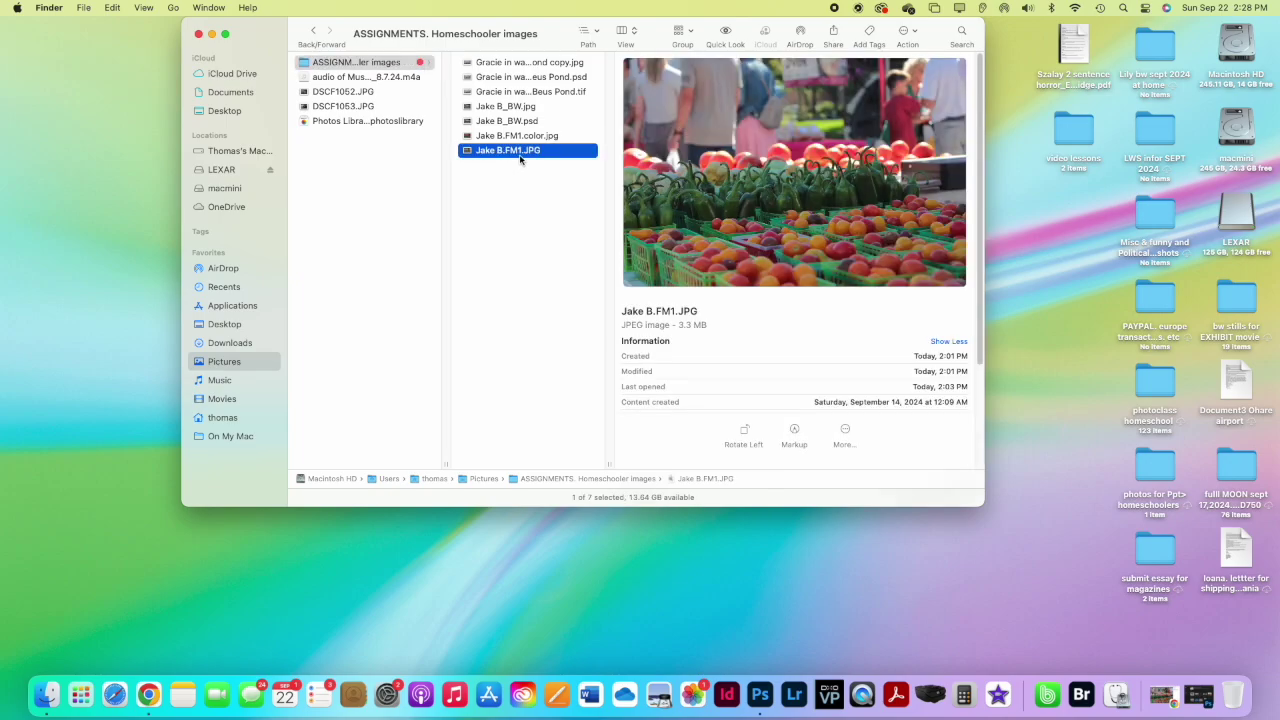
pyautogui.click(520, 152)
pyautogui.write('_Original')
pyautogui.click(493, 300)
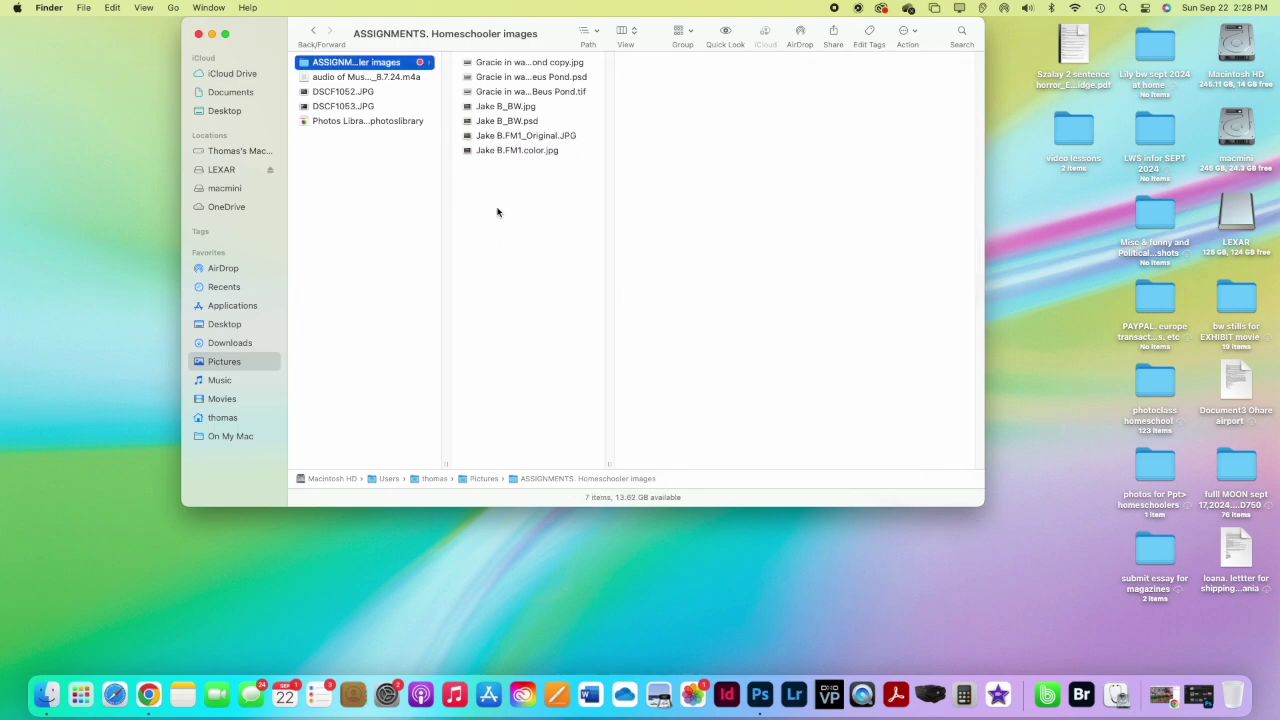
pyautogui.click(483, 140)
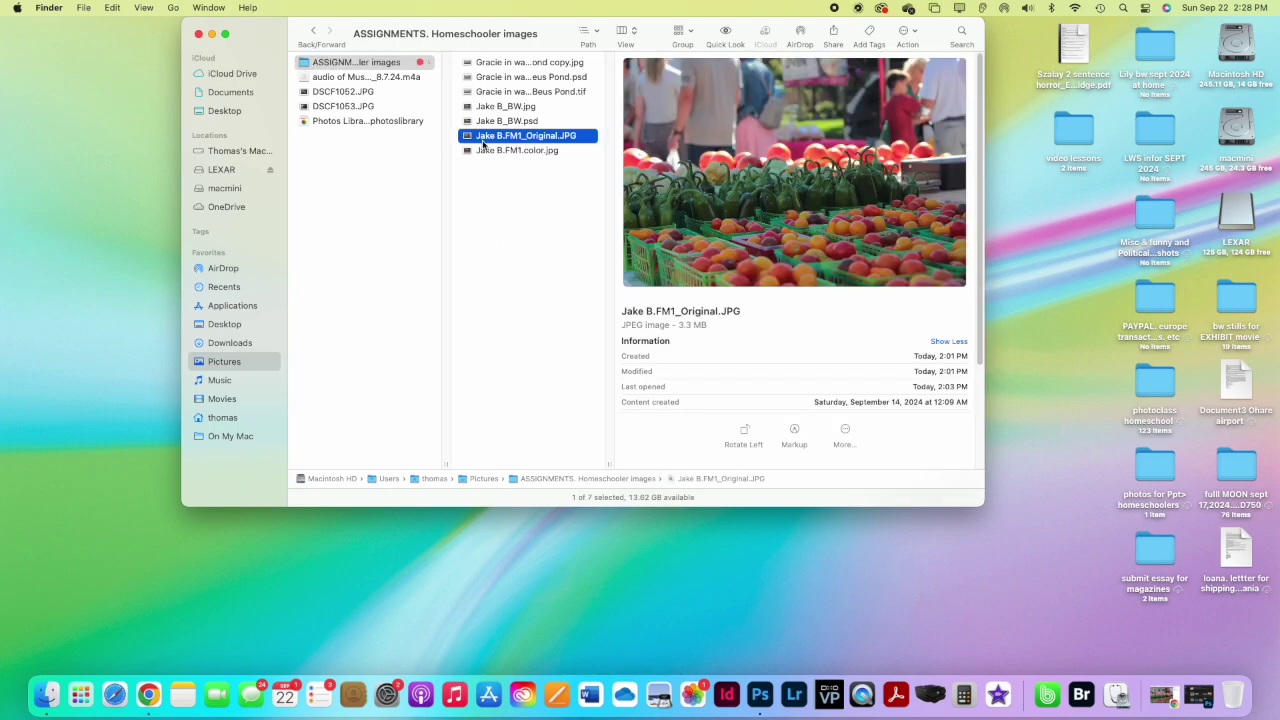
pyautogui.click(483, 151)
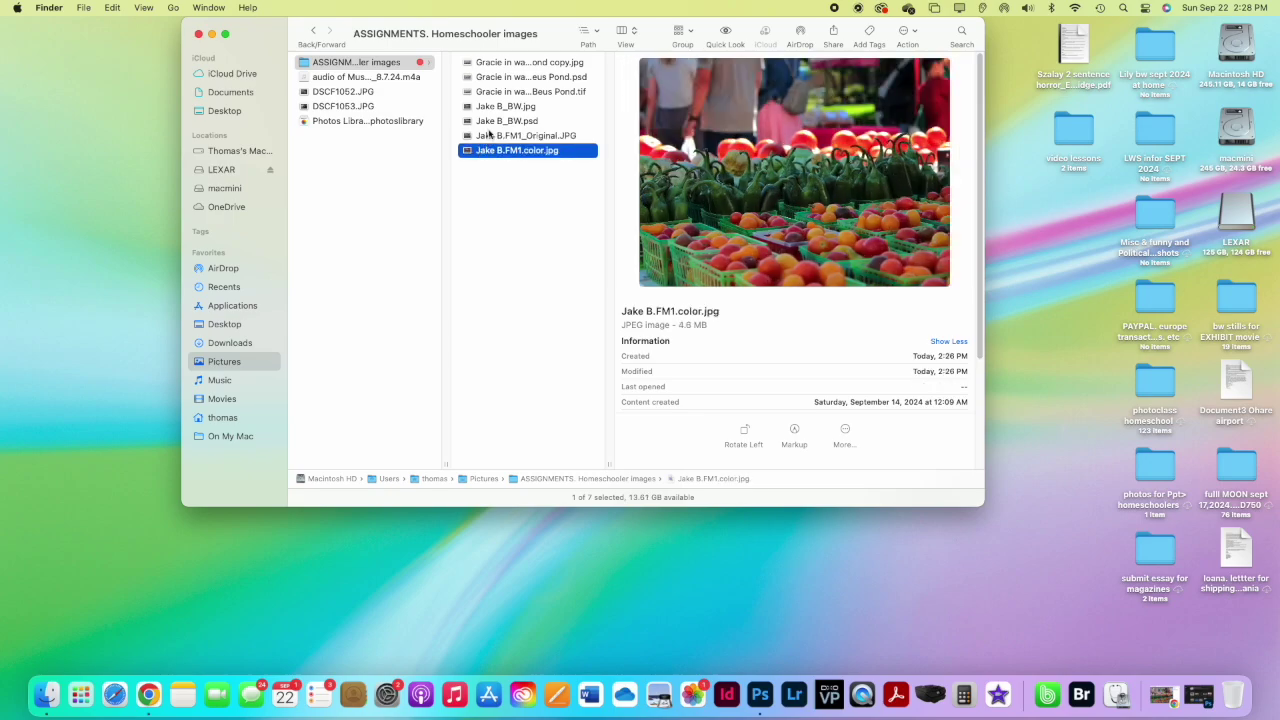
pyautogui.click(497, 108)
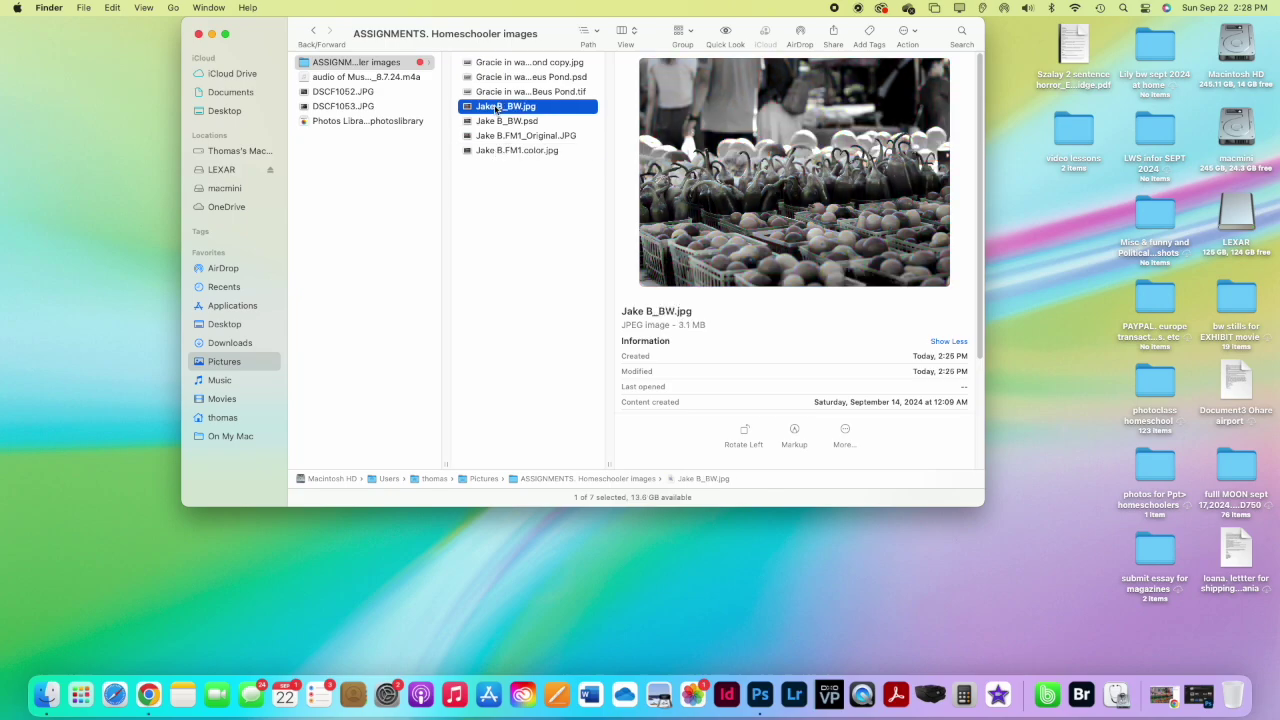
pyautogui.click(493, 122)
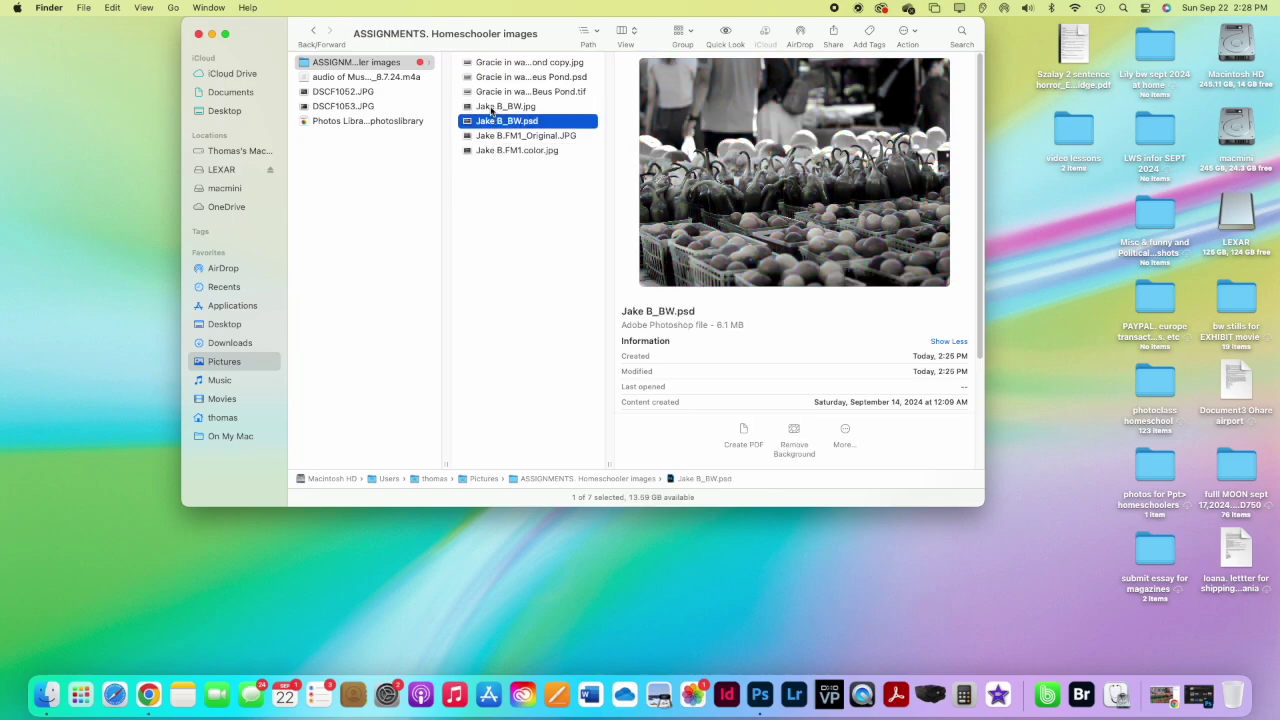
pyautogui.click(491, 107)
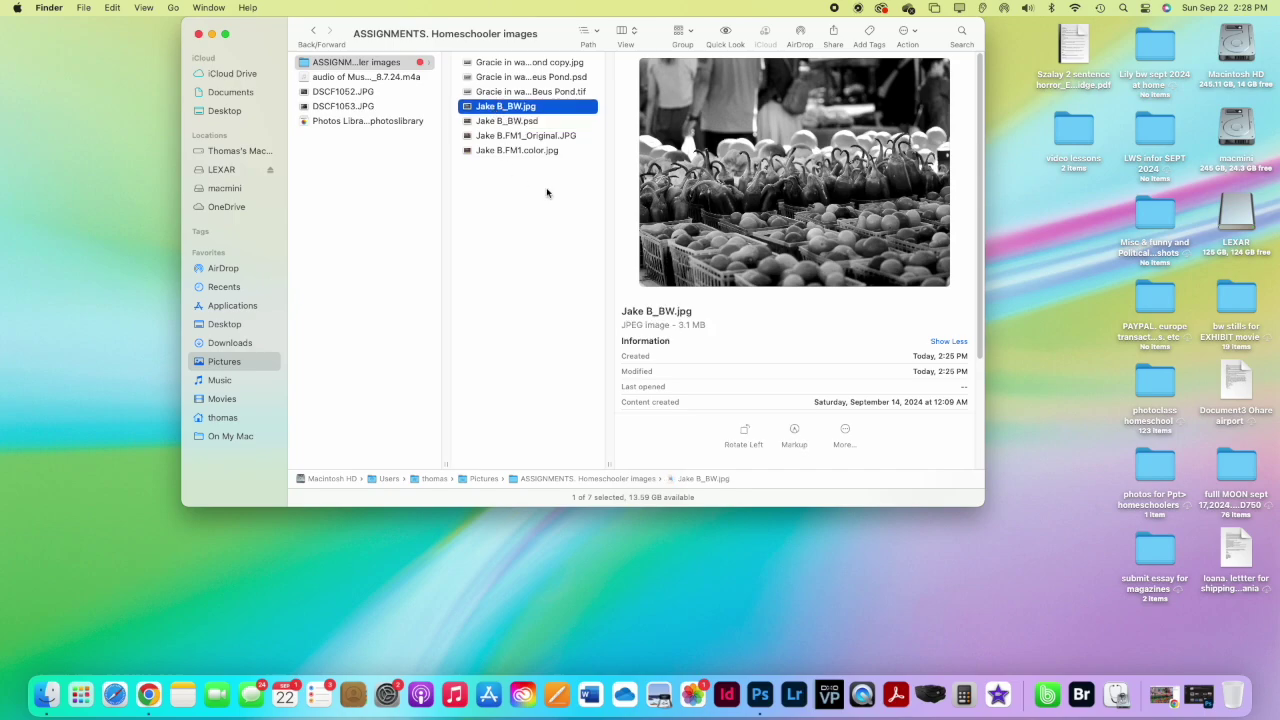